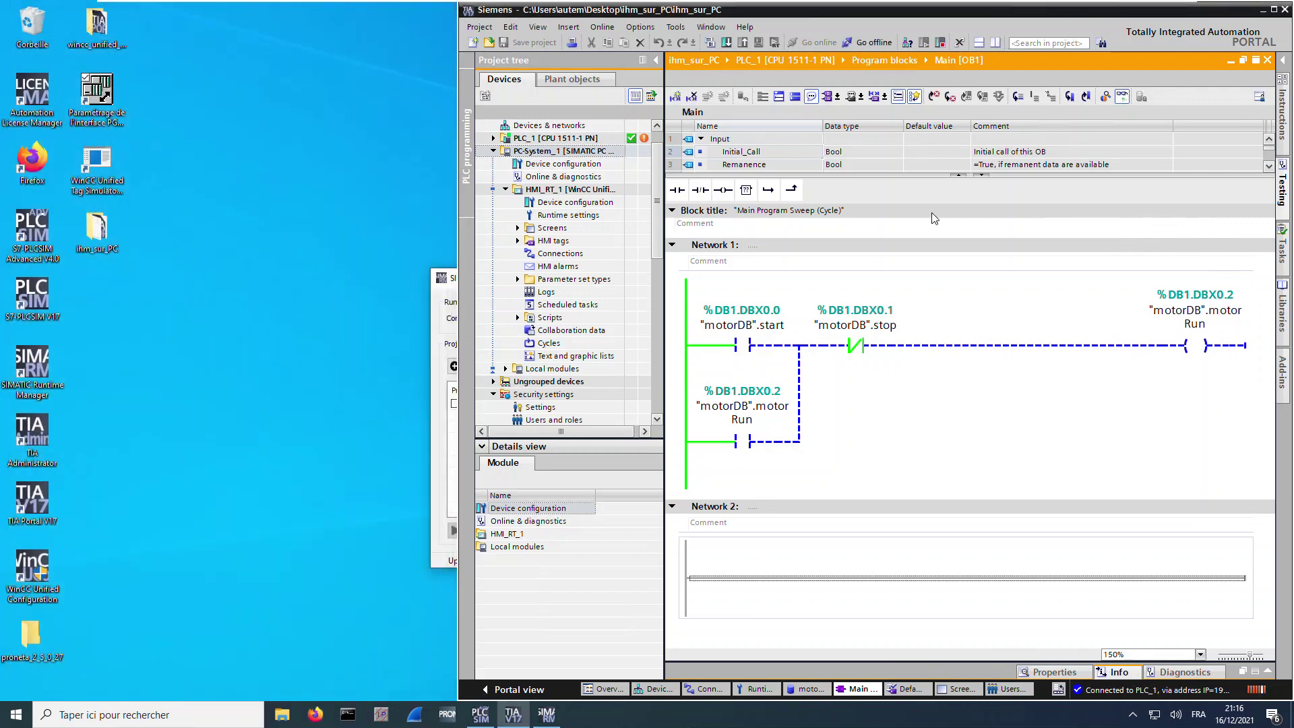
Put the simulated CPU into STOP, go offline, and close the ihm_sur_PC project in TIA Portal
left_click(975, 346)
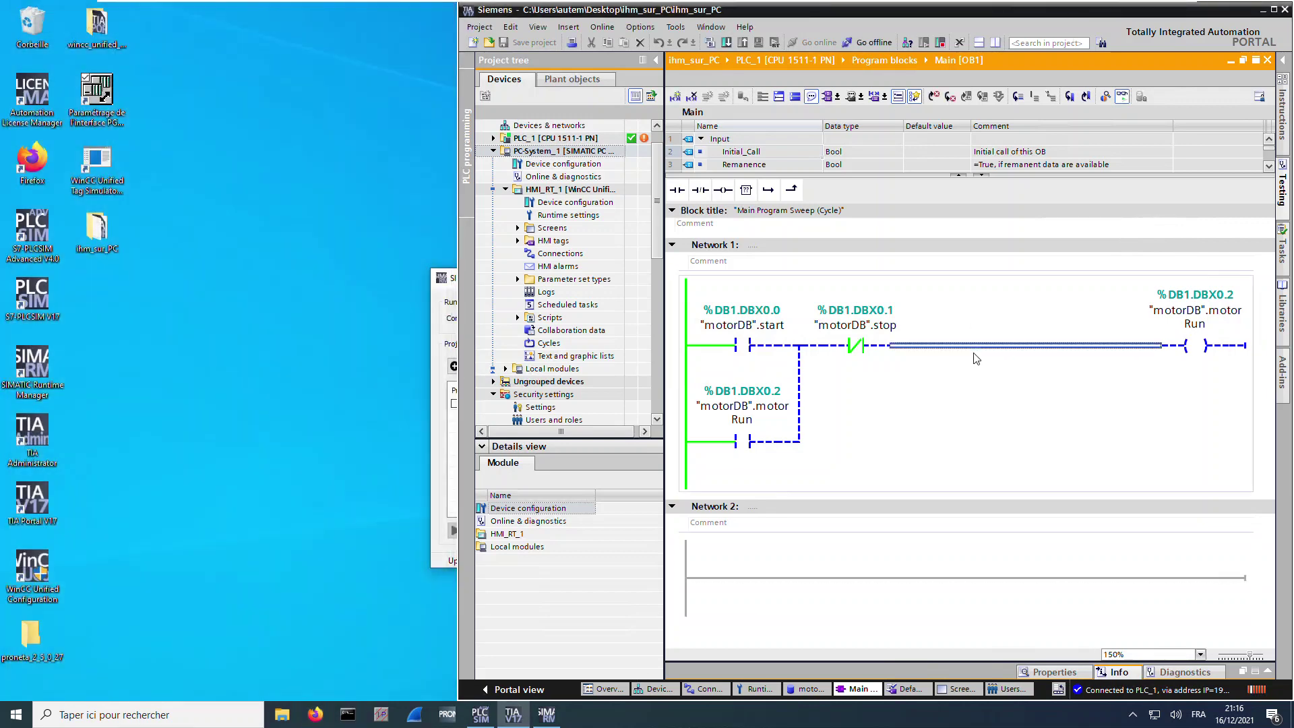
left_click(940, 43)
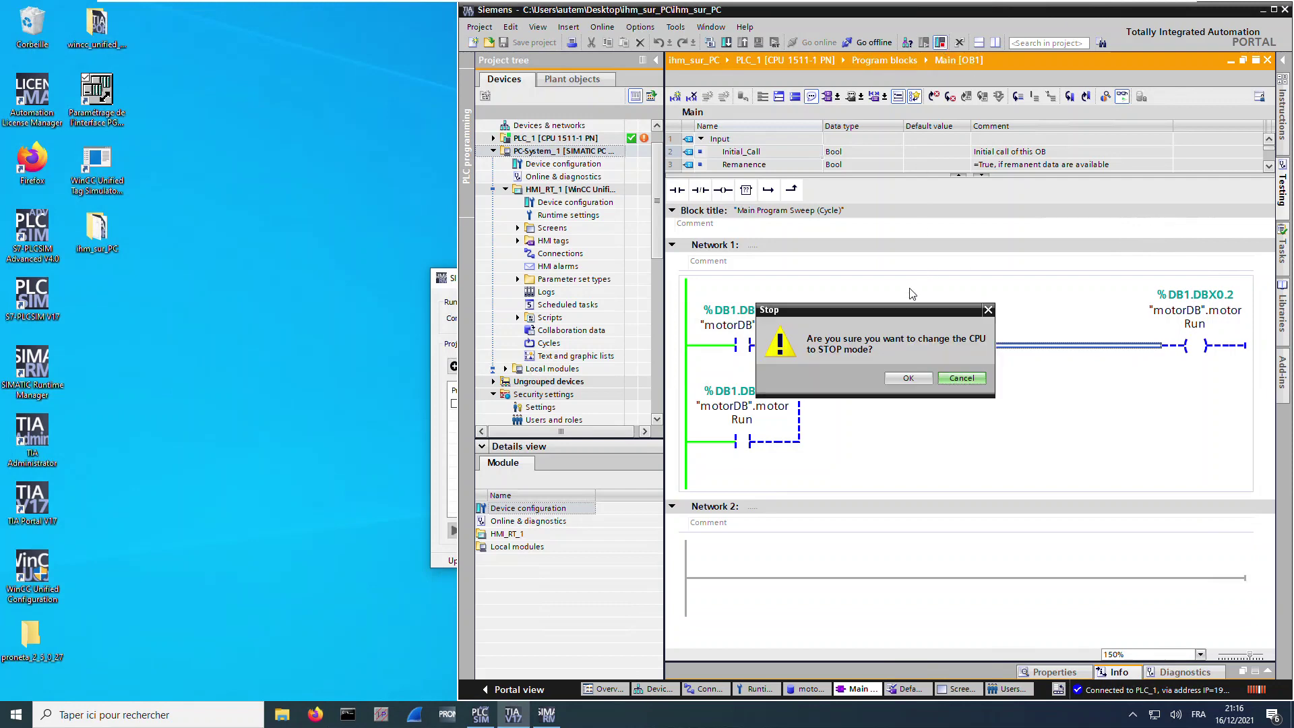
left_click(905, 380)
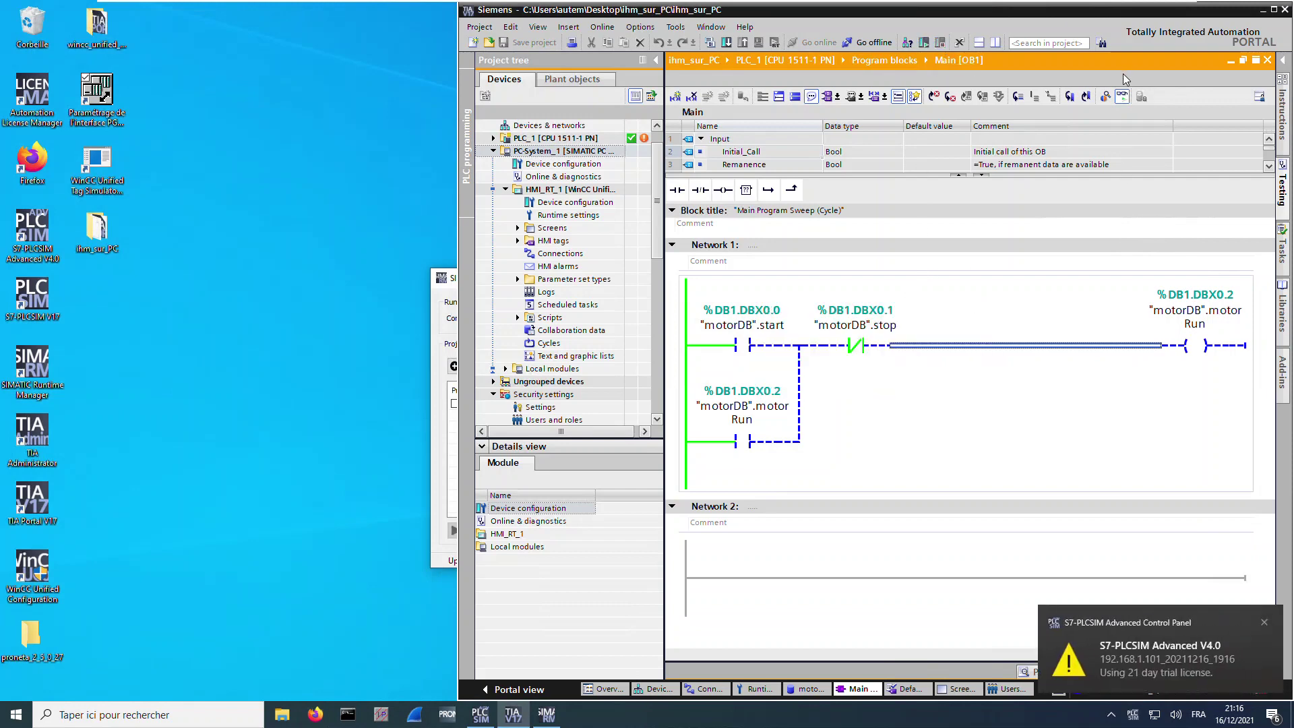
left_click(870, 42)
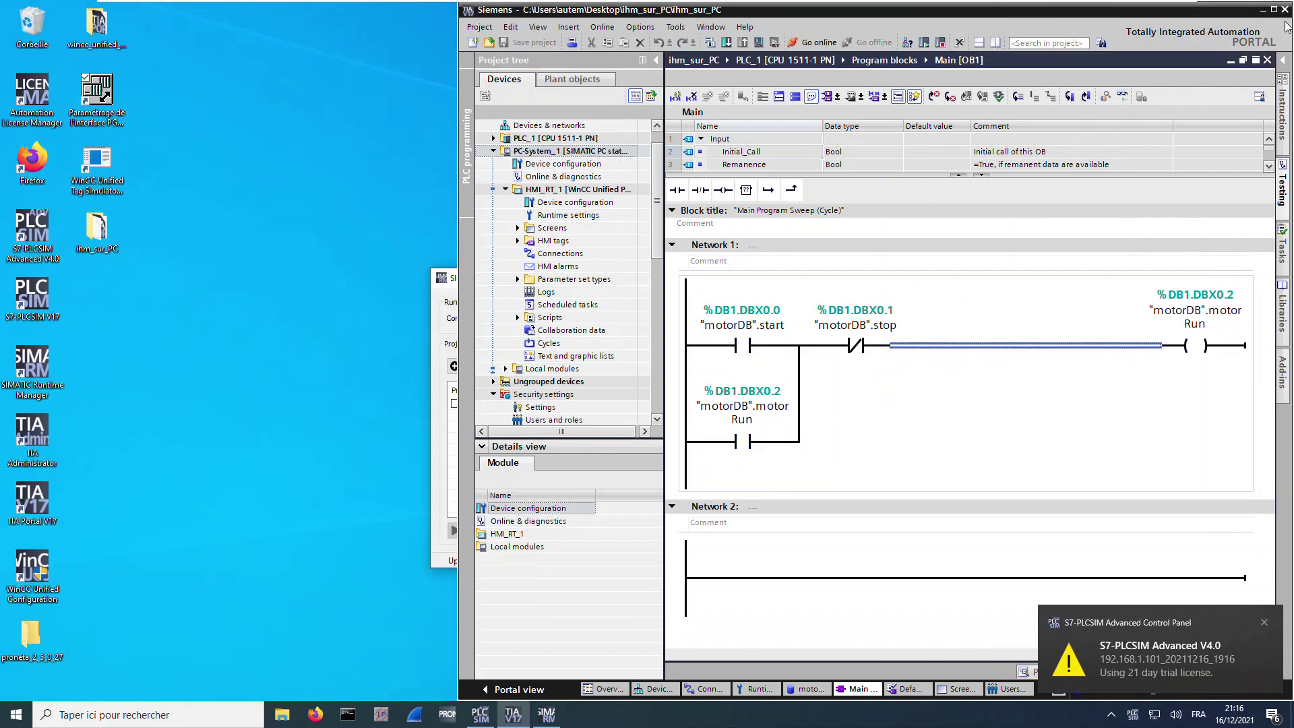
left_click(1285, 11)
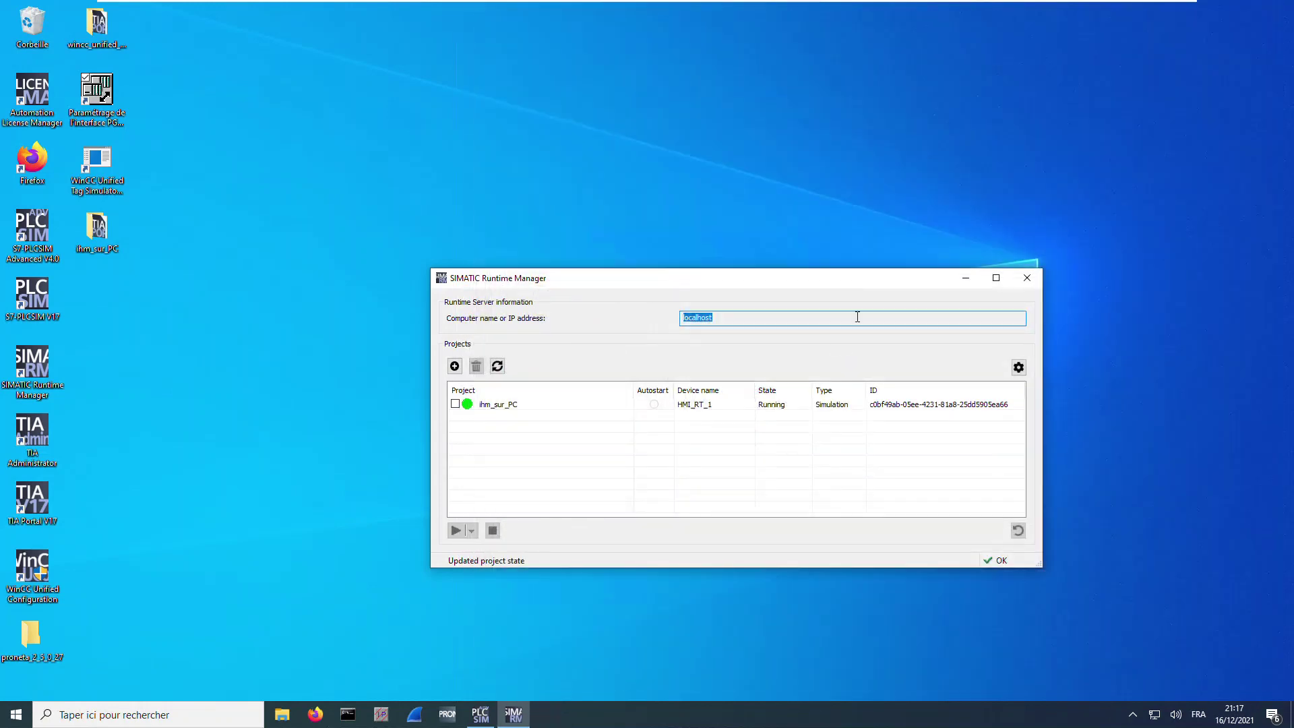
Confirm ihm_sur_PC is Running in Runtime Manager and relaunch TIA Portal V17
mouse_move(514, 716)
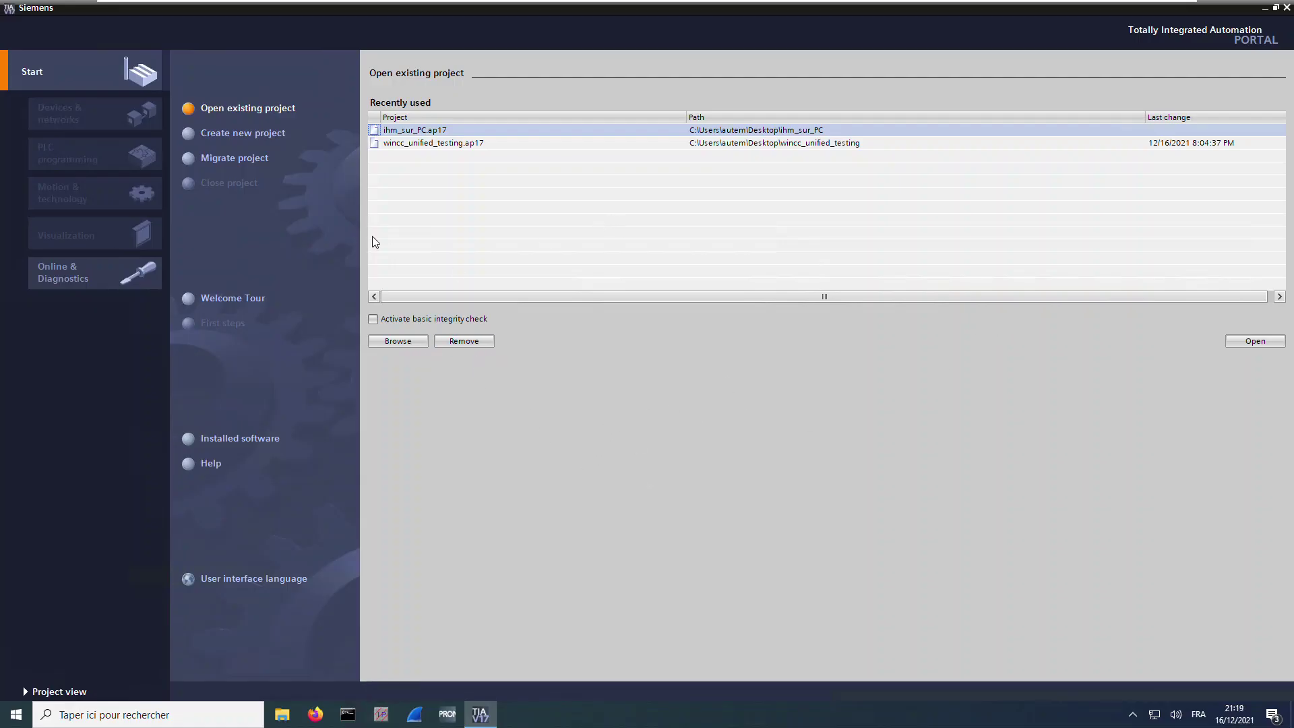
Create a new project named ihm_sur_iphone
left_click(248, 137)
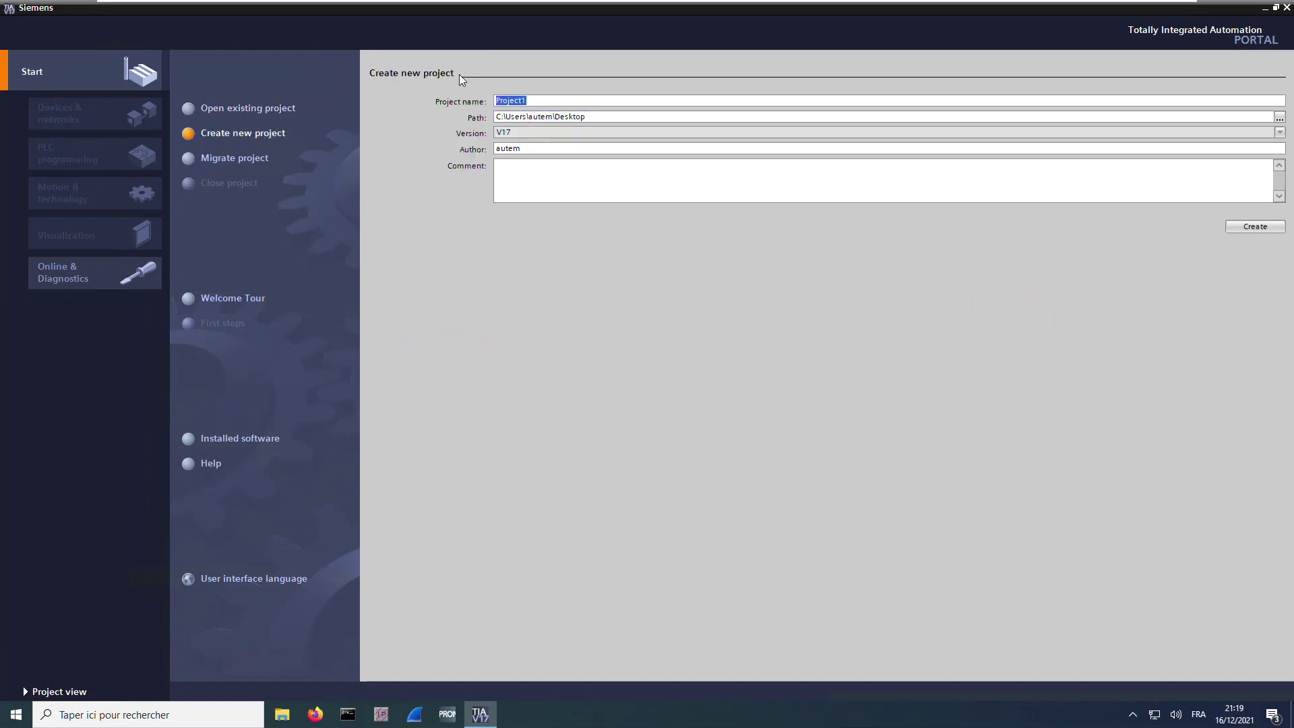
type("ihm_sur_iphone")
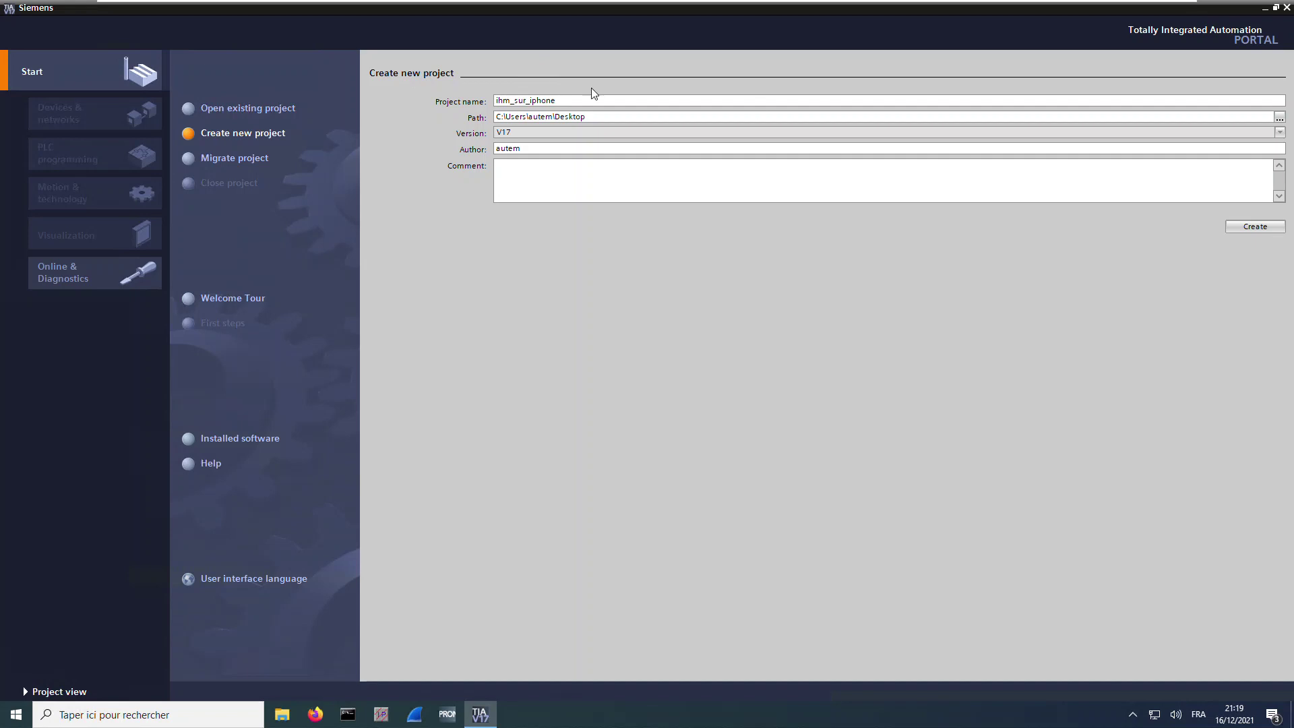
left_click(1242, 227)
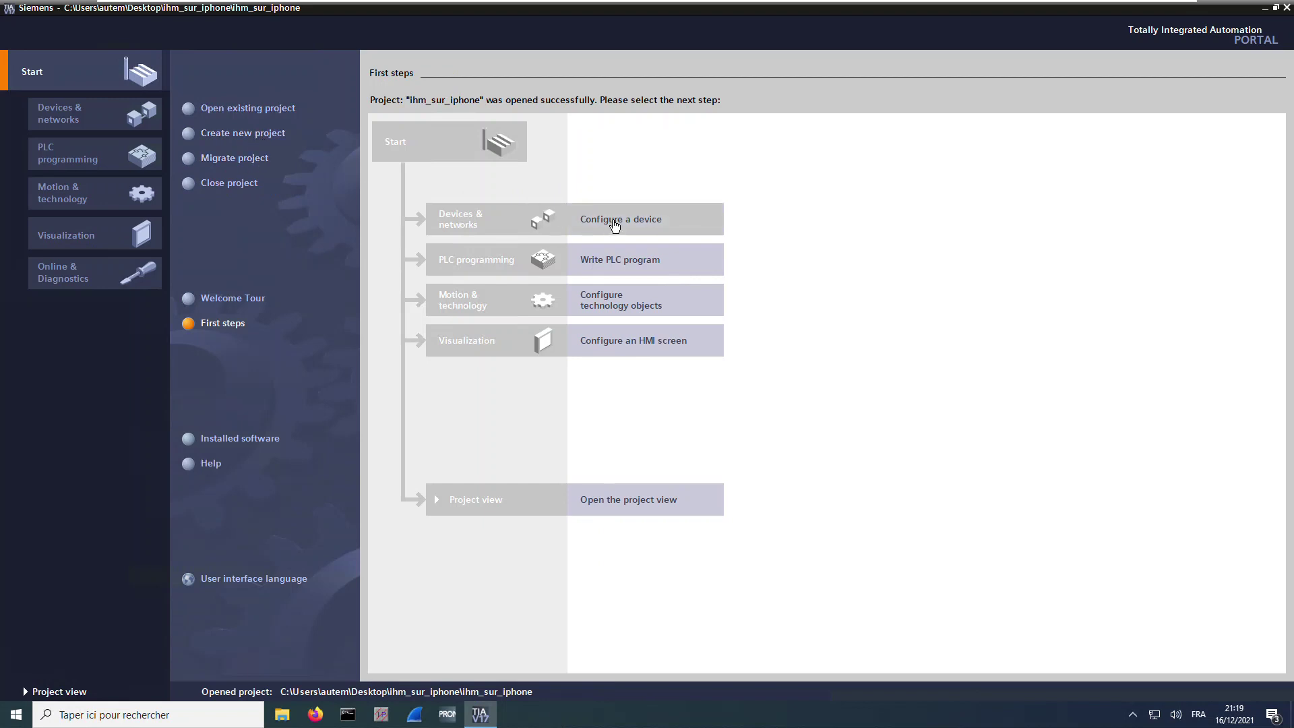
Add a CPU 1511-1 PN controller (6ES7 511-1AK00-0AB0, V1.8) as PLC_1
left_click(634, 221)
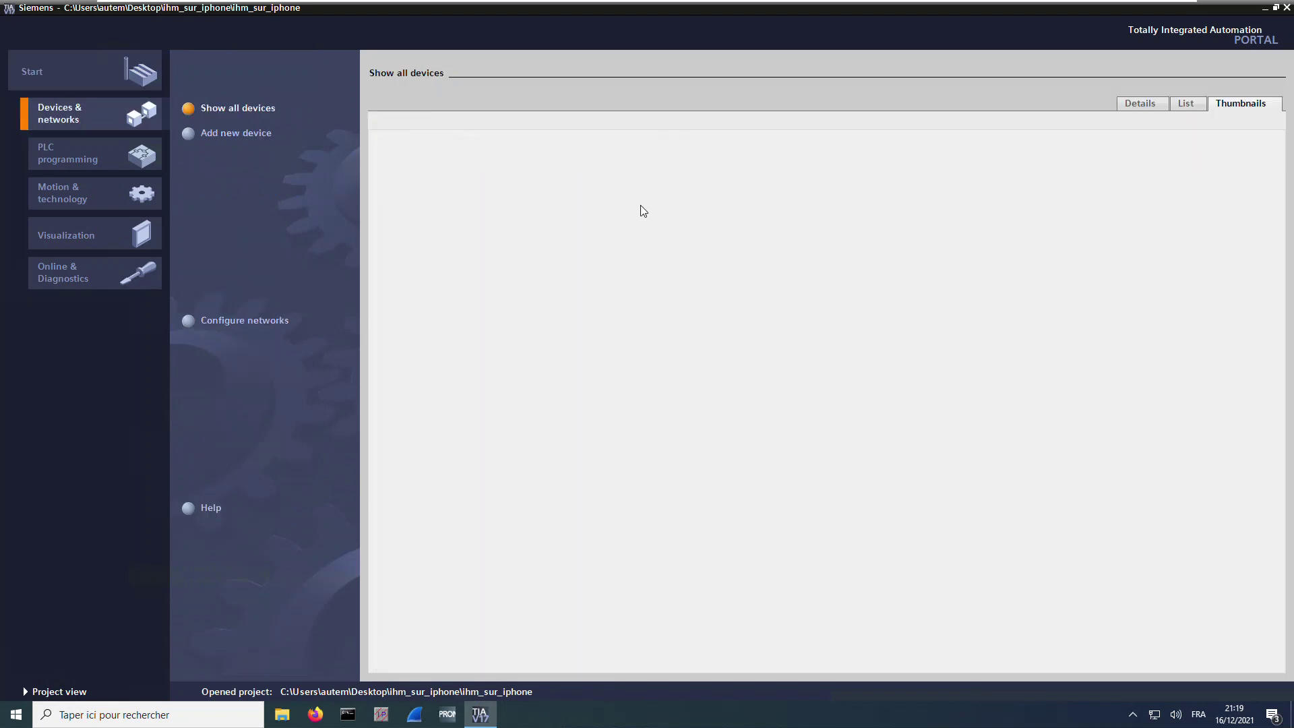
left_click(240, 135)
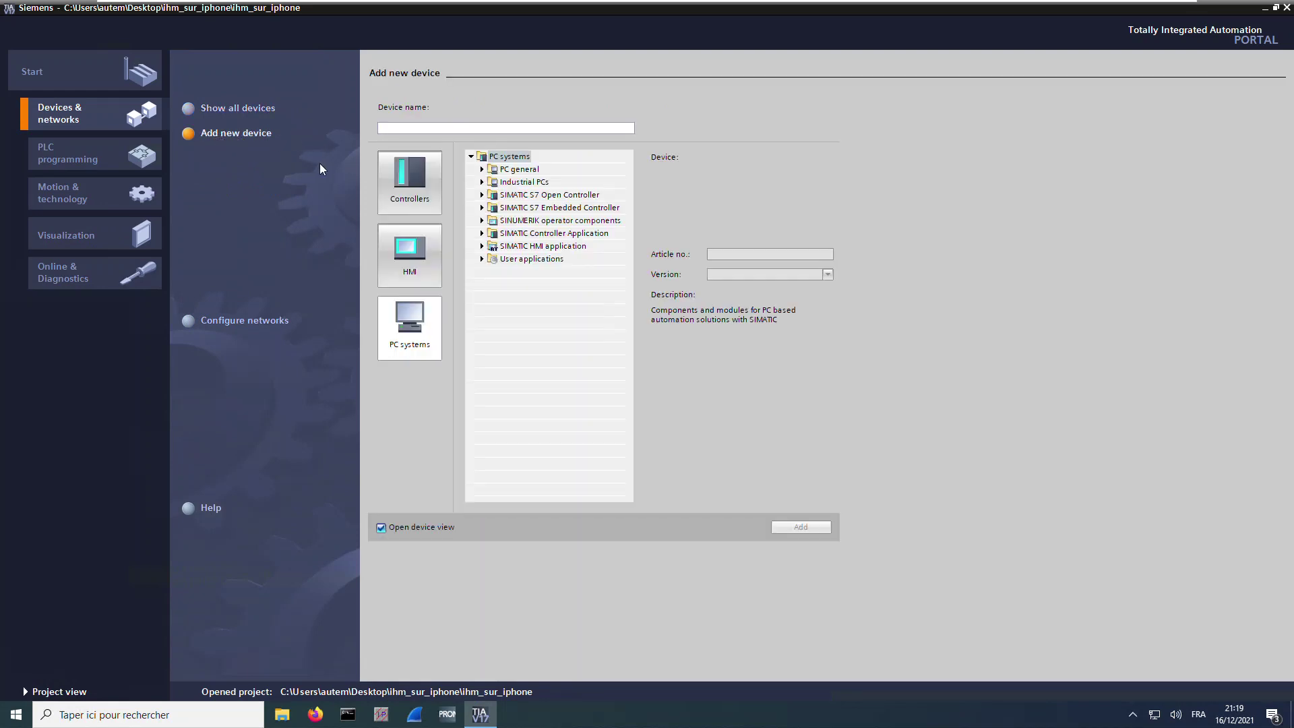
left_click(429, 184)
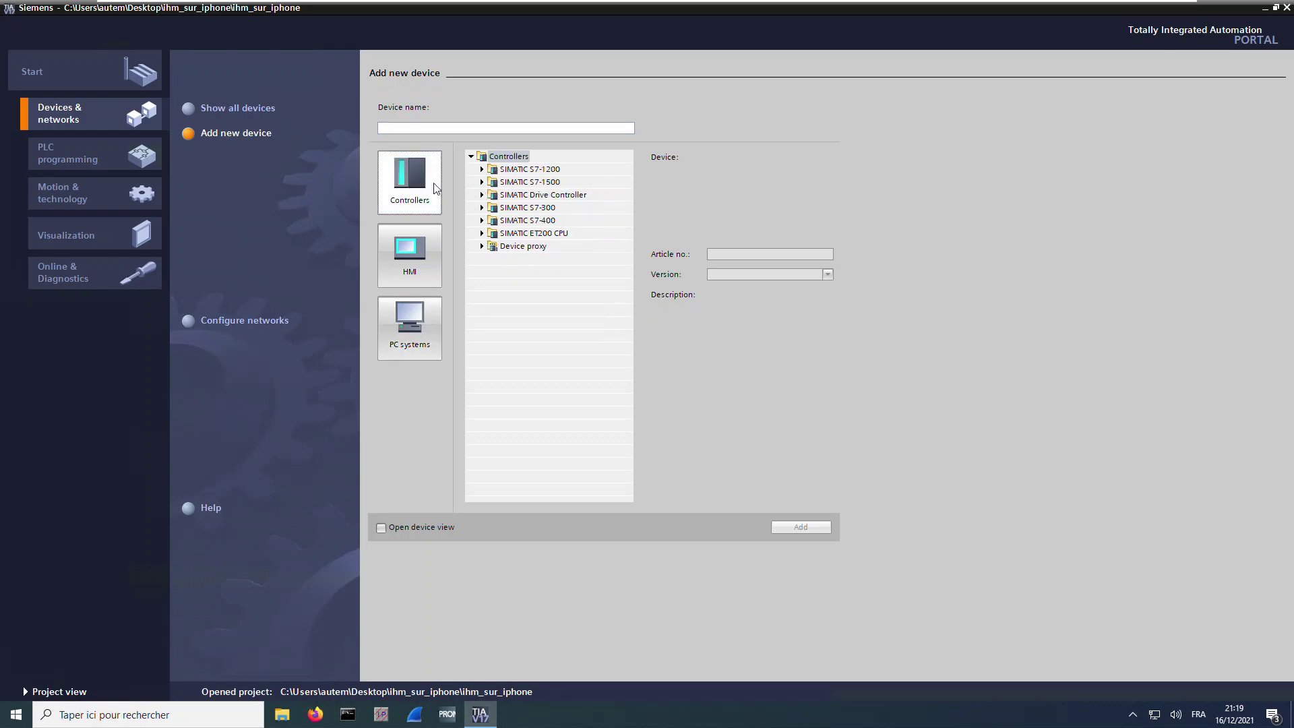
left_click(483, 182)
left_click(493, 195)
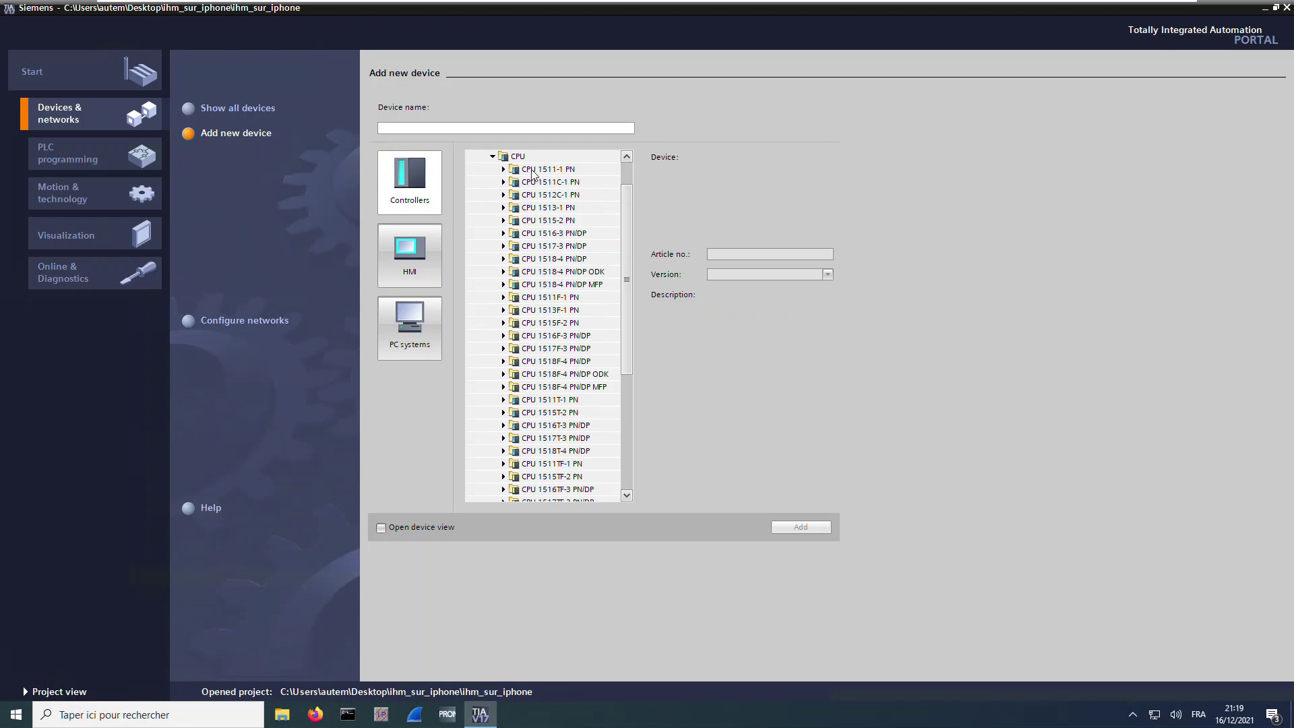
left_click_drag(631, 228, 637, 183)
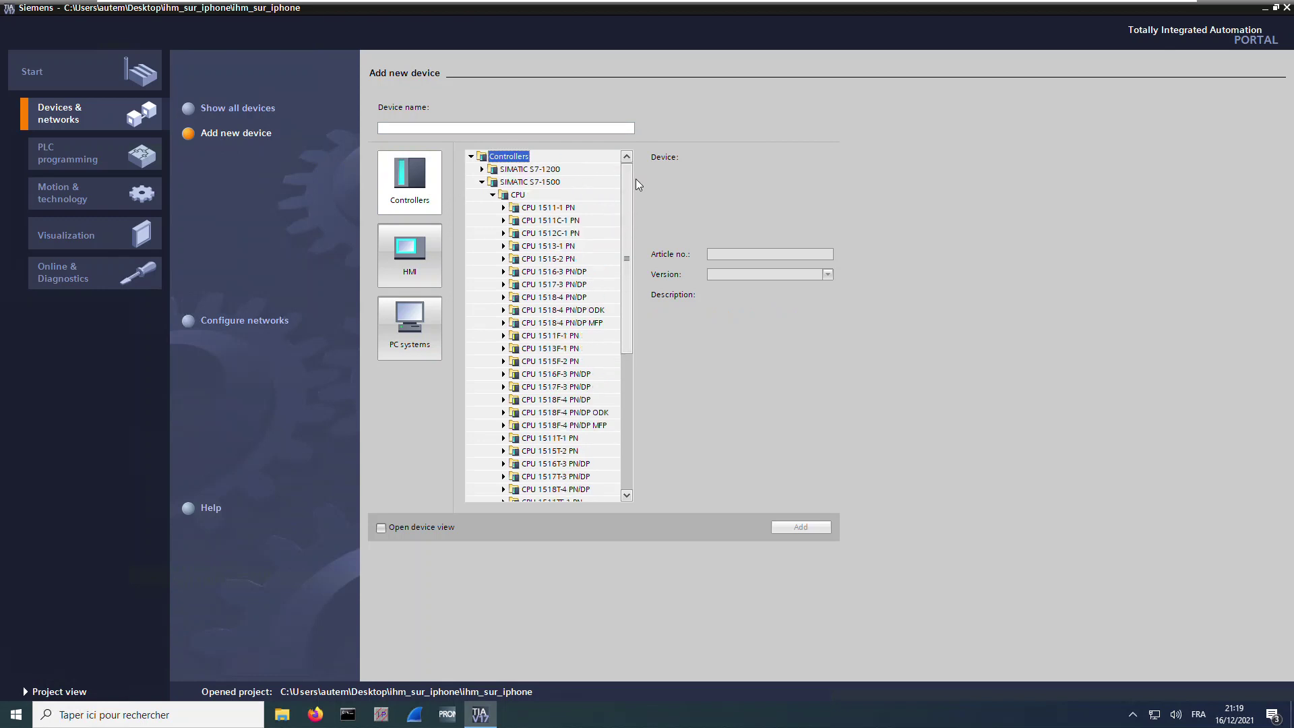
left_click(503, 207)
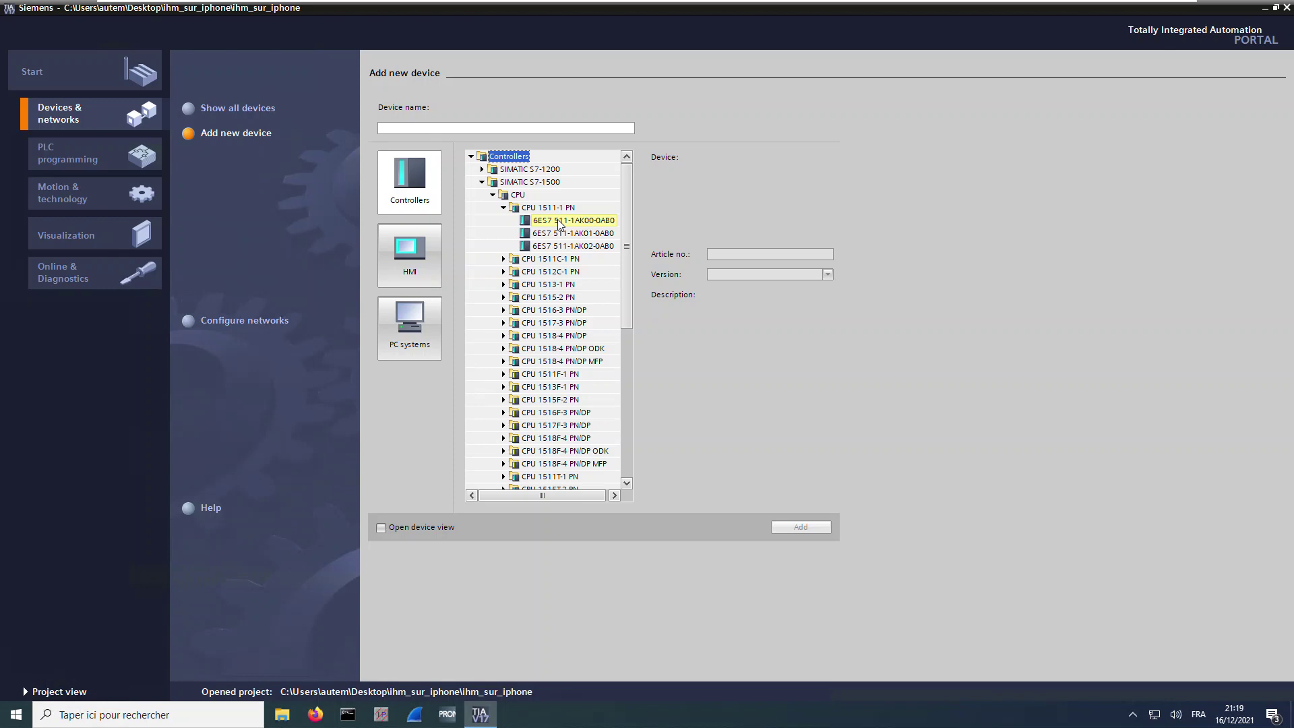
left_click(558, 223)
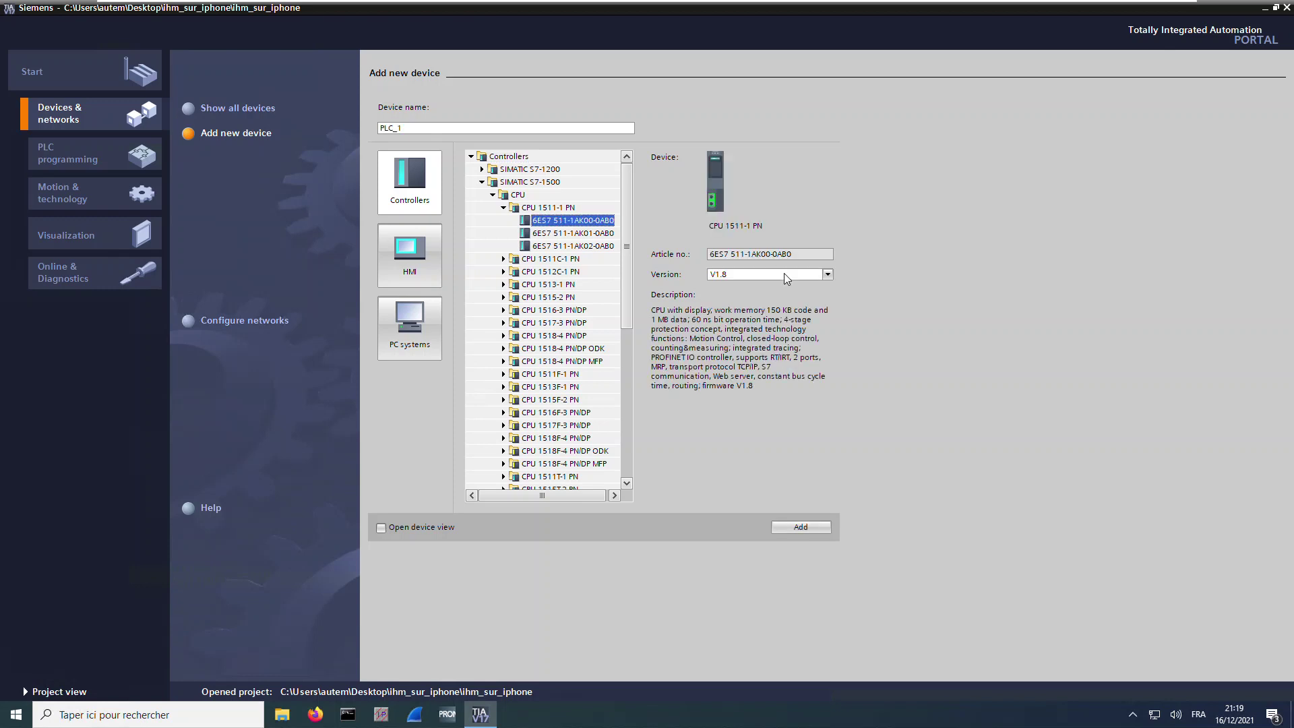
left_click(801, 527)
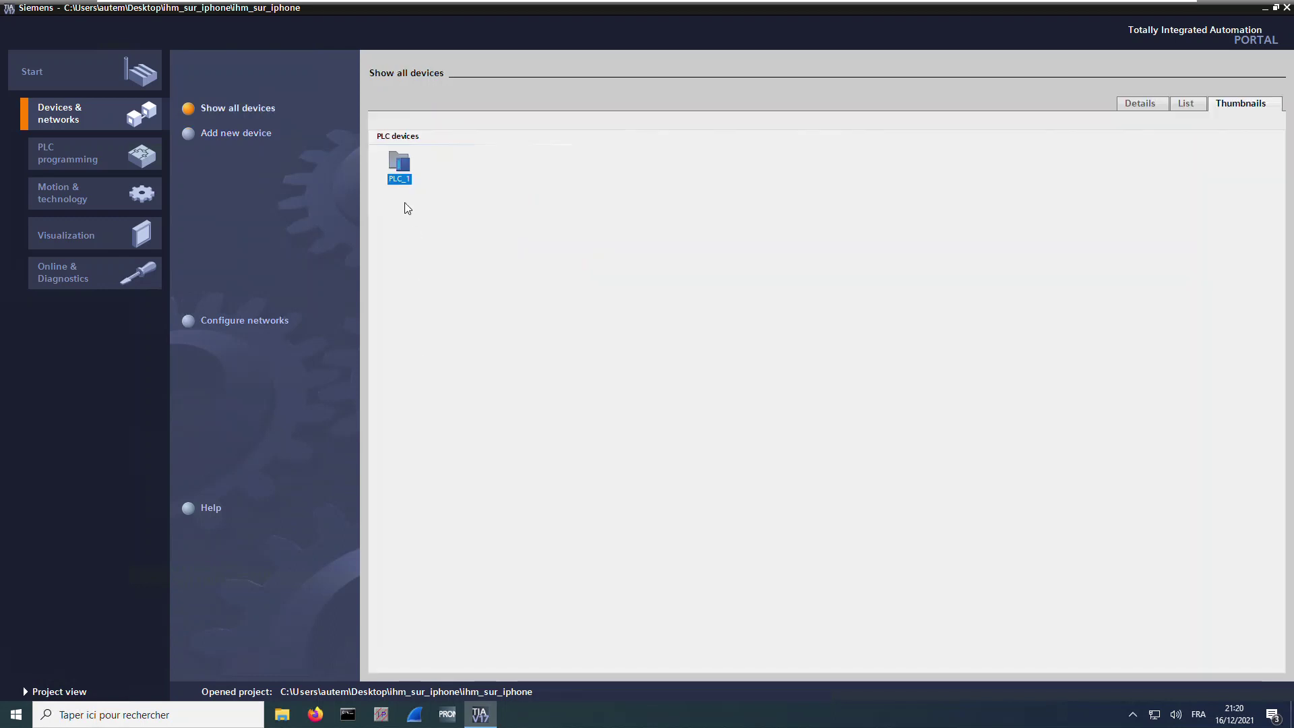
left_click(241, 137)
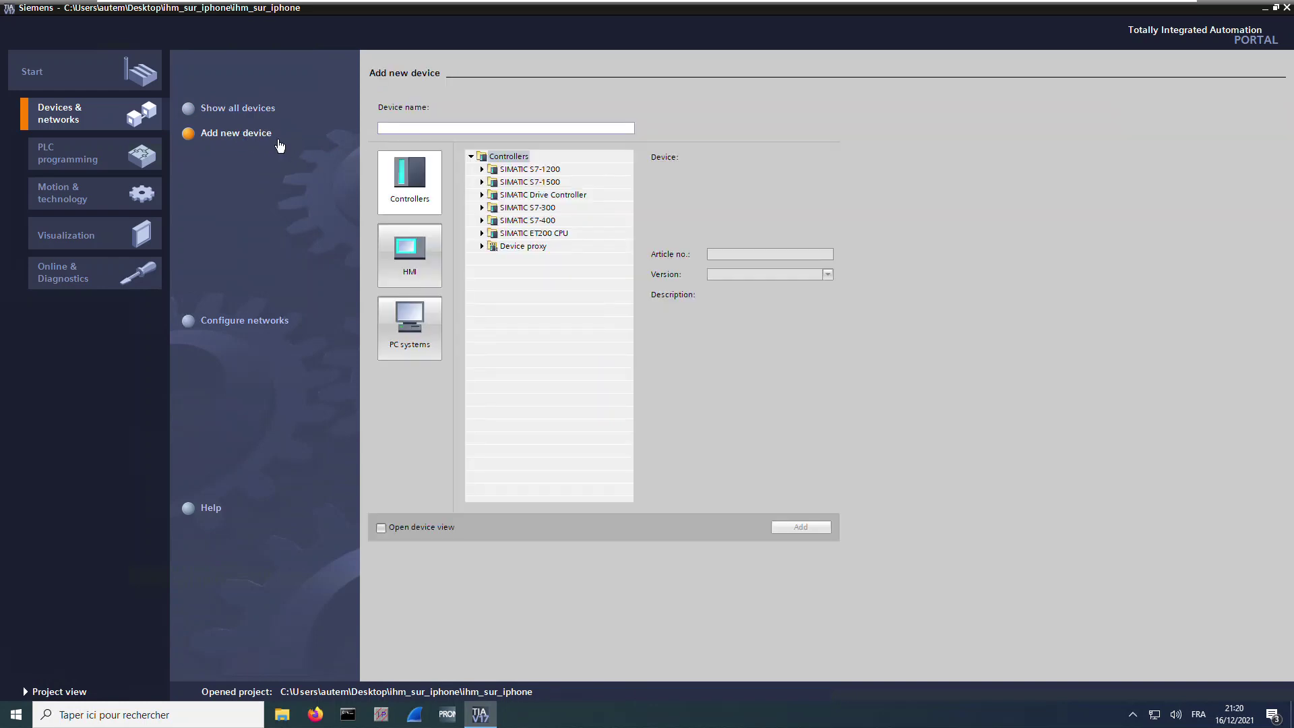
Add a SIMATIC WinCC Unified PC station with runtime HMI_RT_1 as PC-System_1
left_click(407, 342)
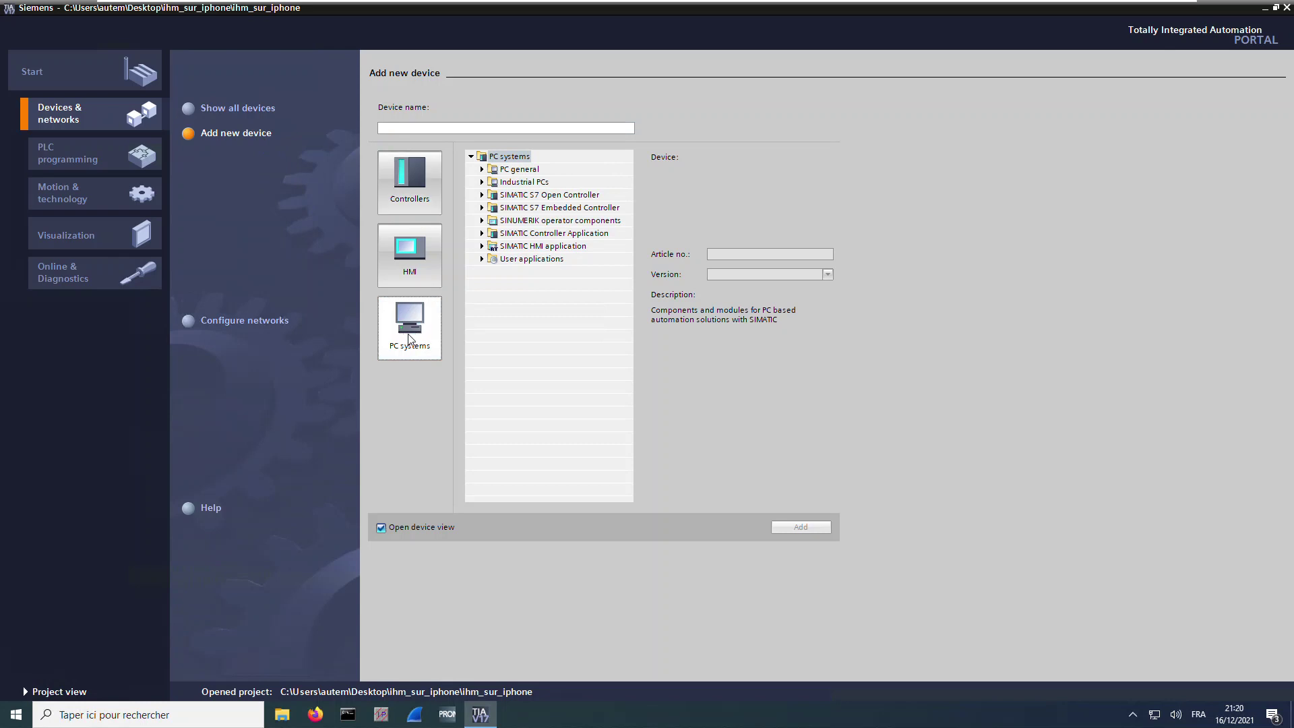
left_click(547, 247)
left_click(484, 247)
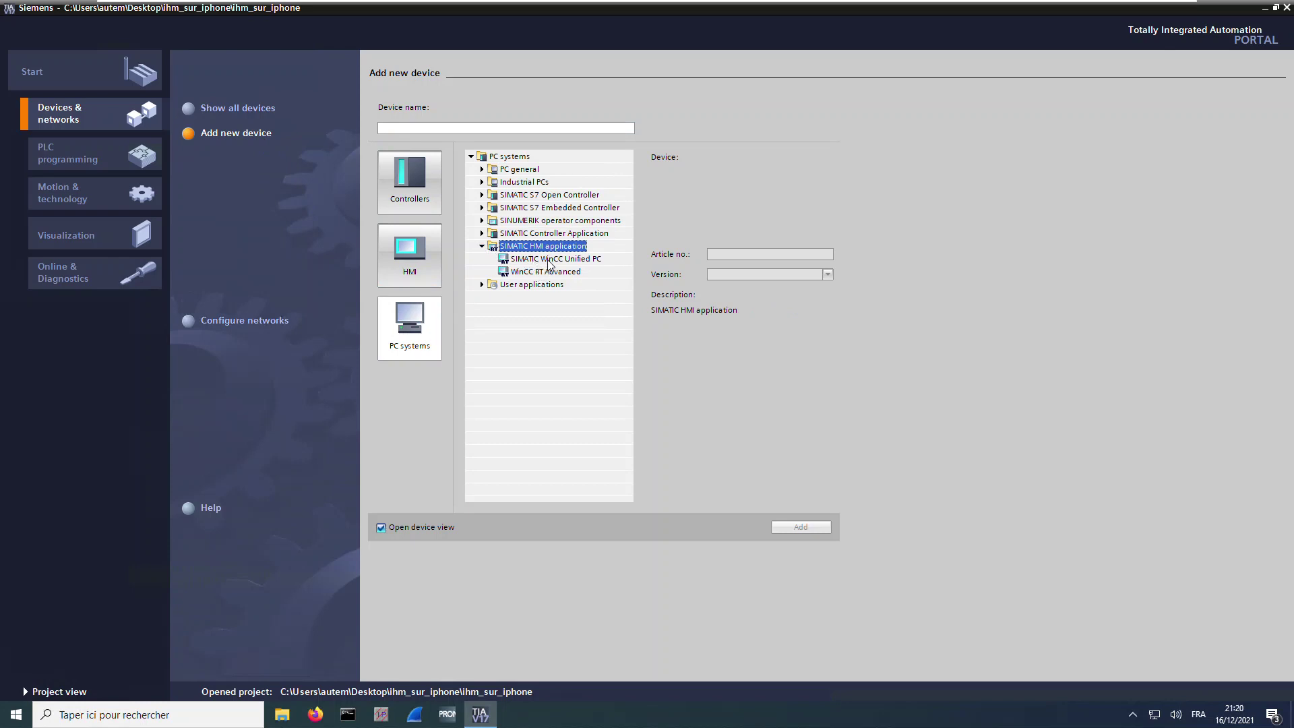
left_click(548, 260)
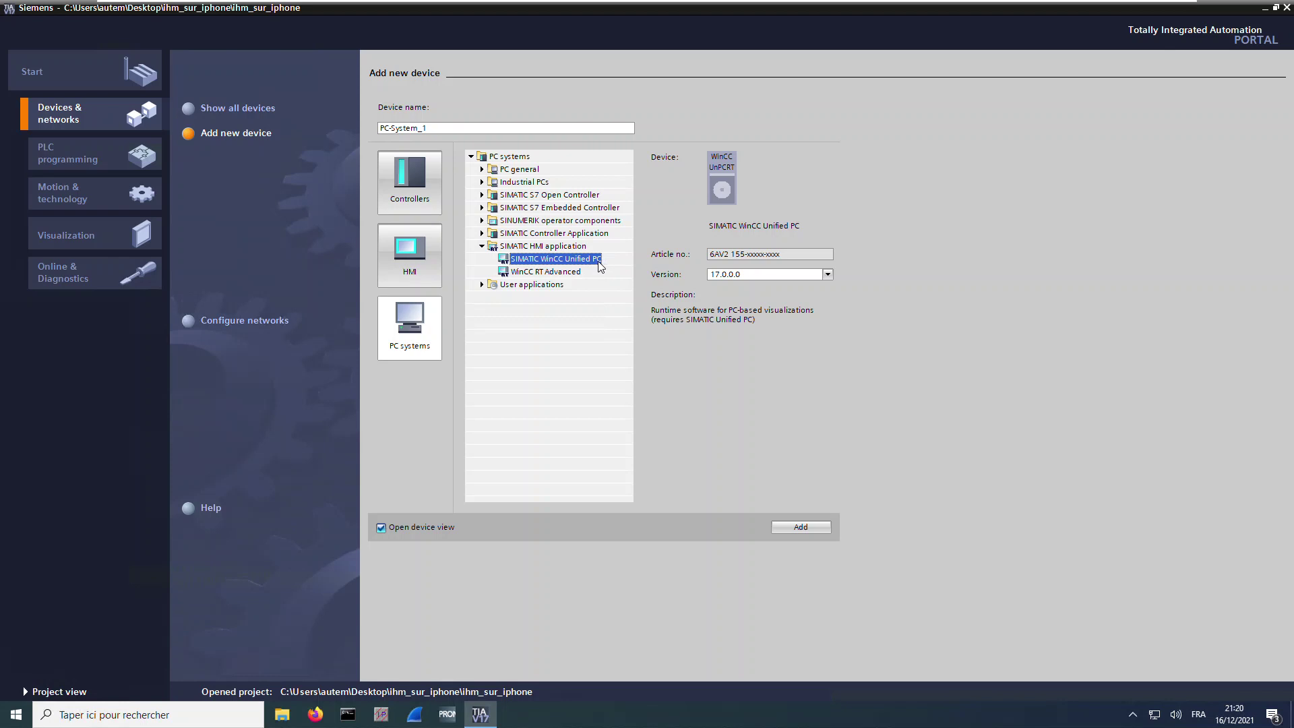
left_click(811, 527)
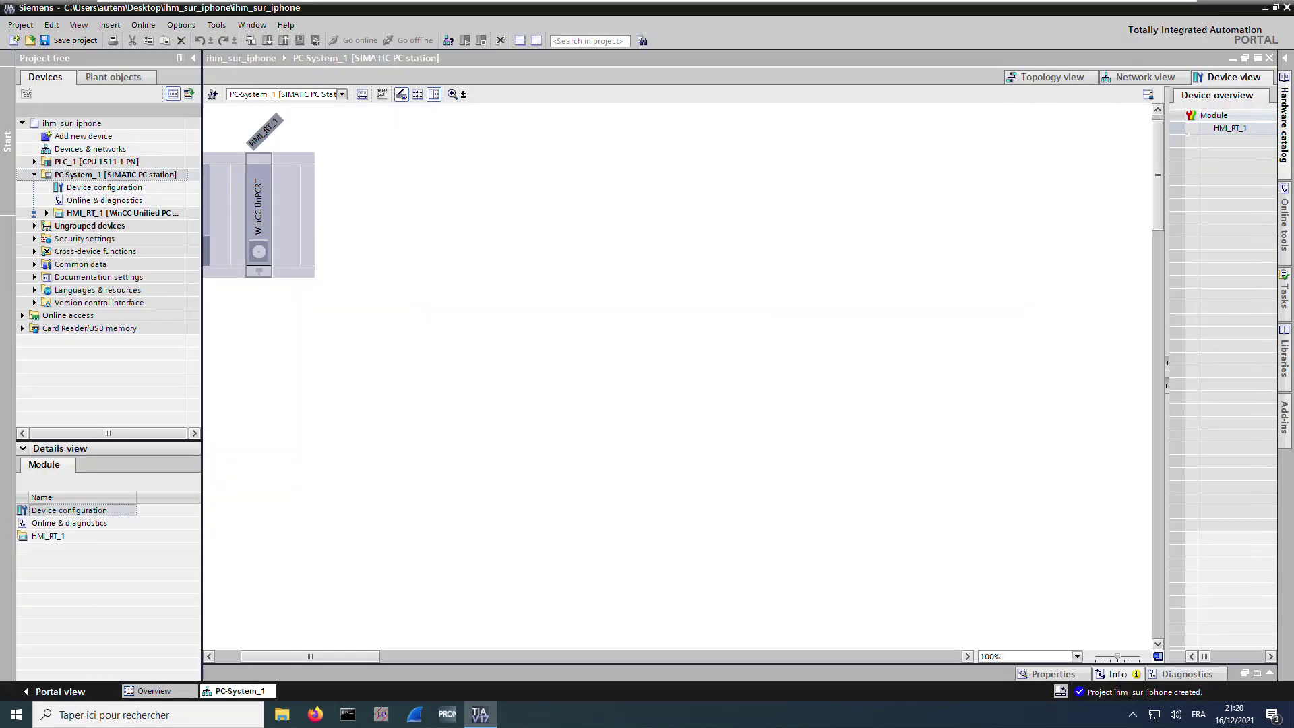
Inspect the HMI_RT_1 runtime module and widen the device overview pane
left_click_drag(341, 657, 225, 658)
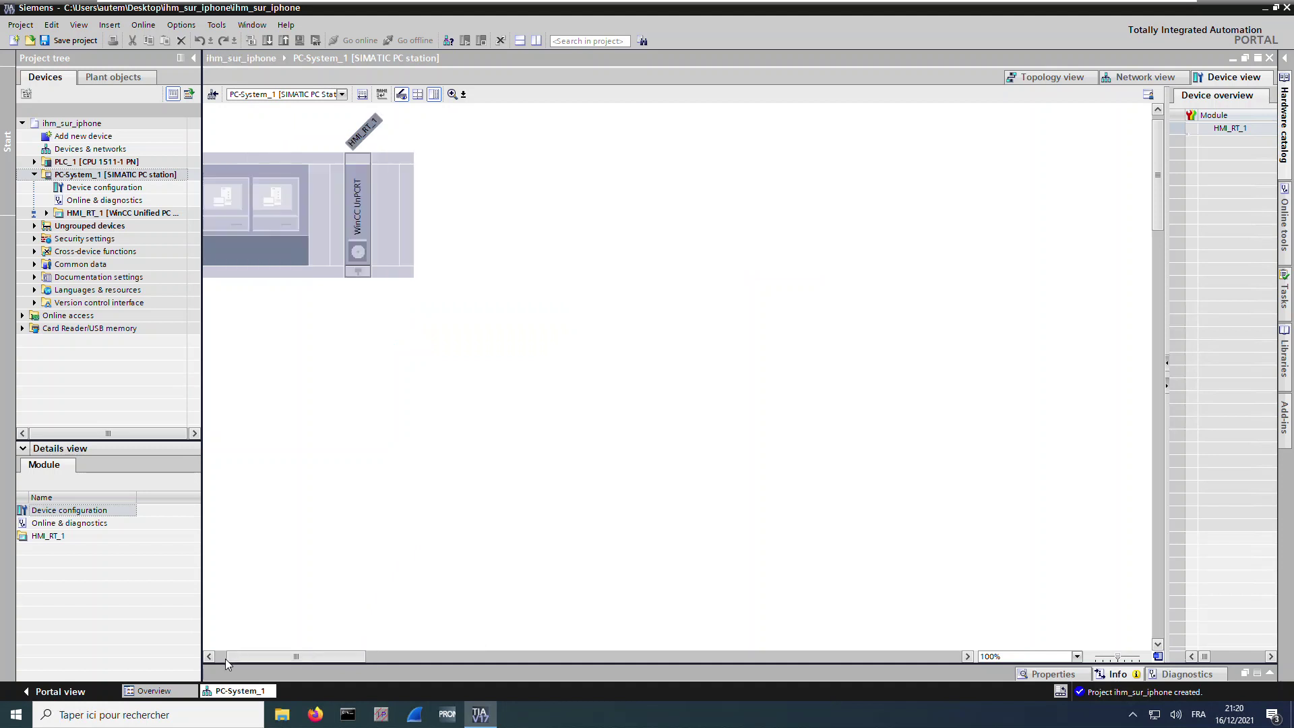
left_click(457, 404)
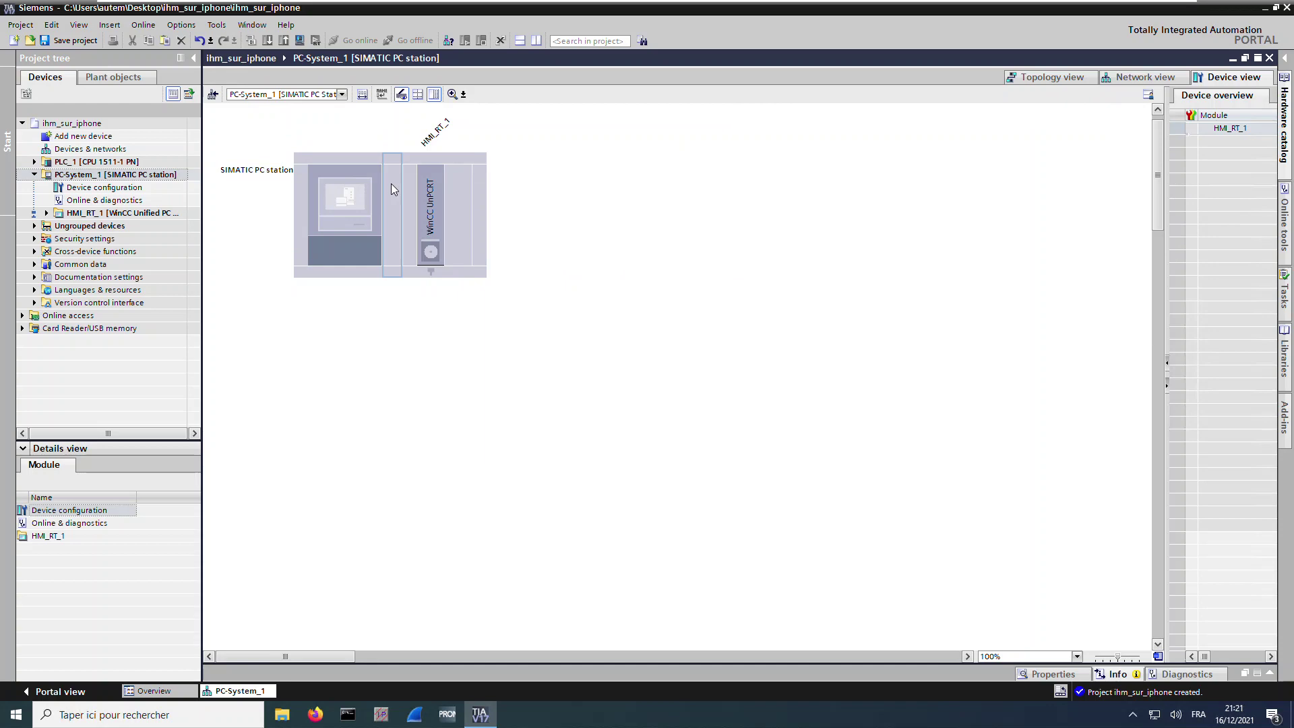
left_click(439, 194)
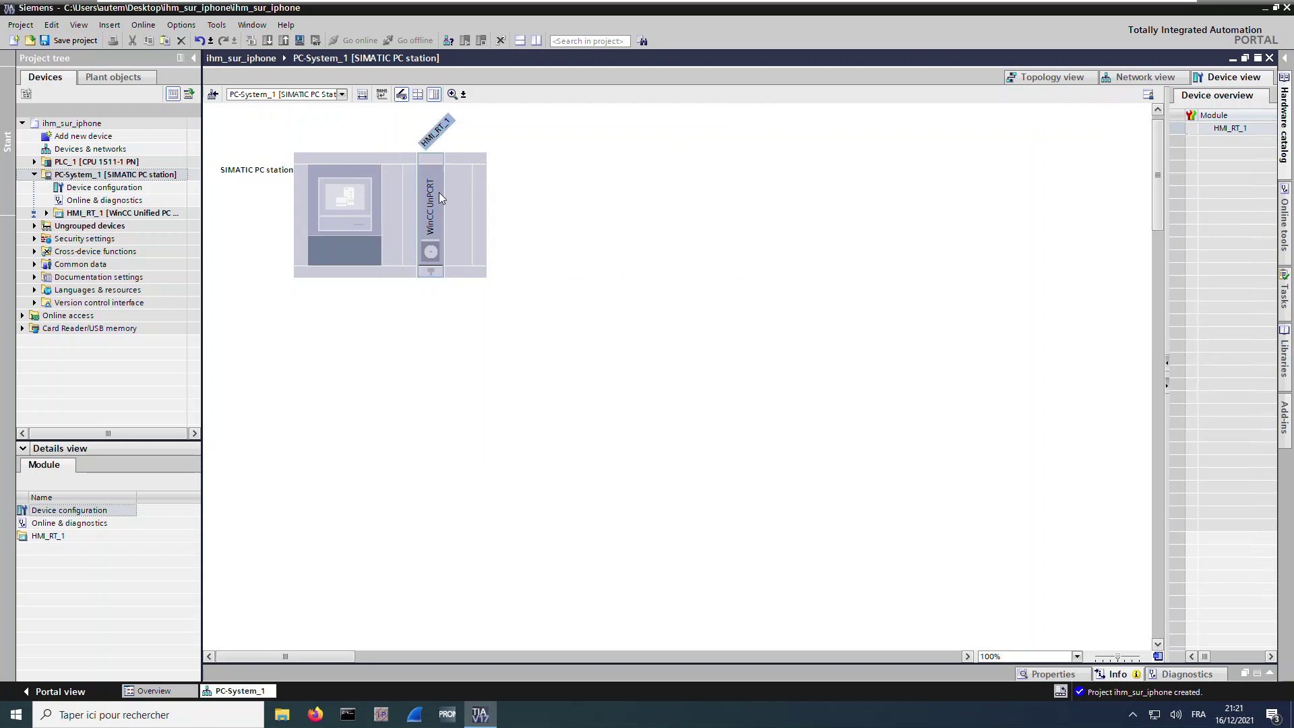
left_click(444, 543)
left_click_drag(1167, 370, 1129, 371)
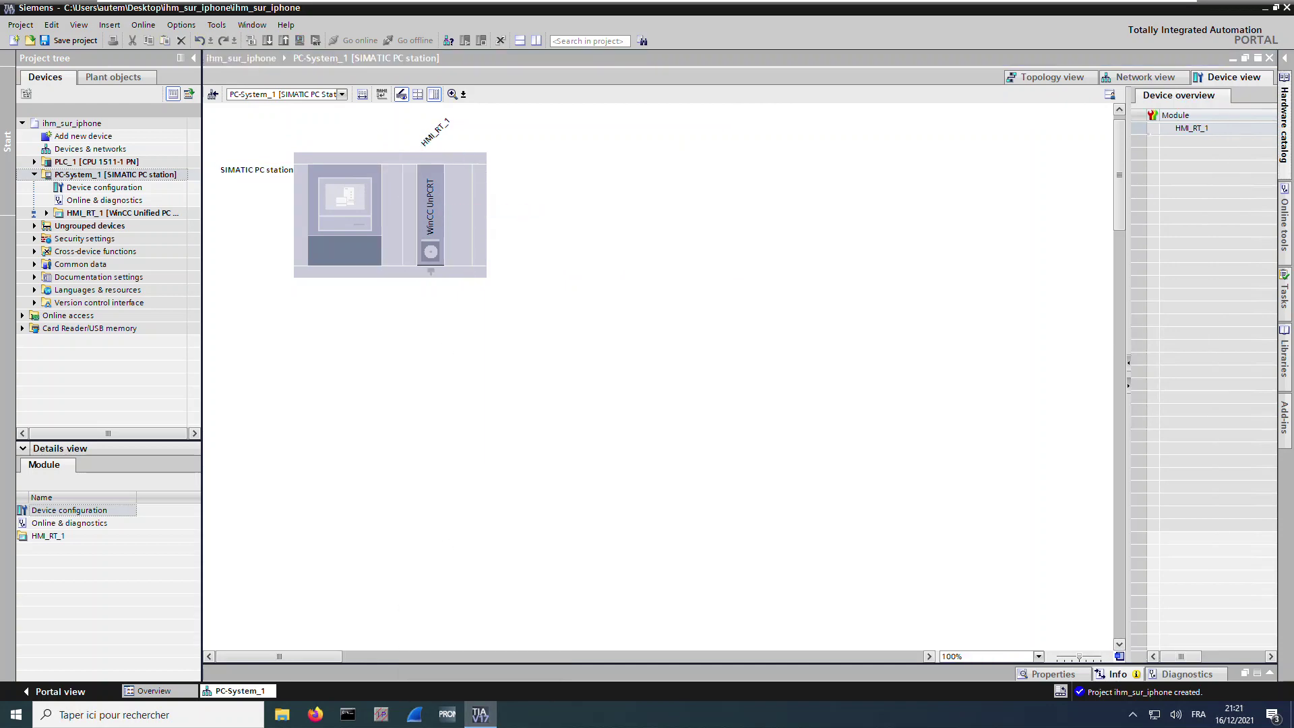
Insert an IE general module from PROFINET/Ethernet into PC-System_1 and show the network view
left_click(1284, 121)
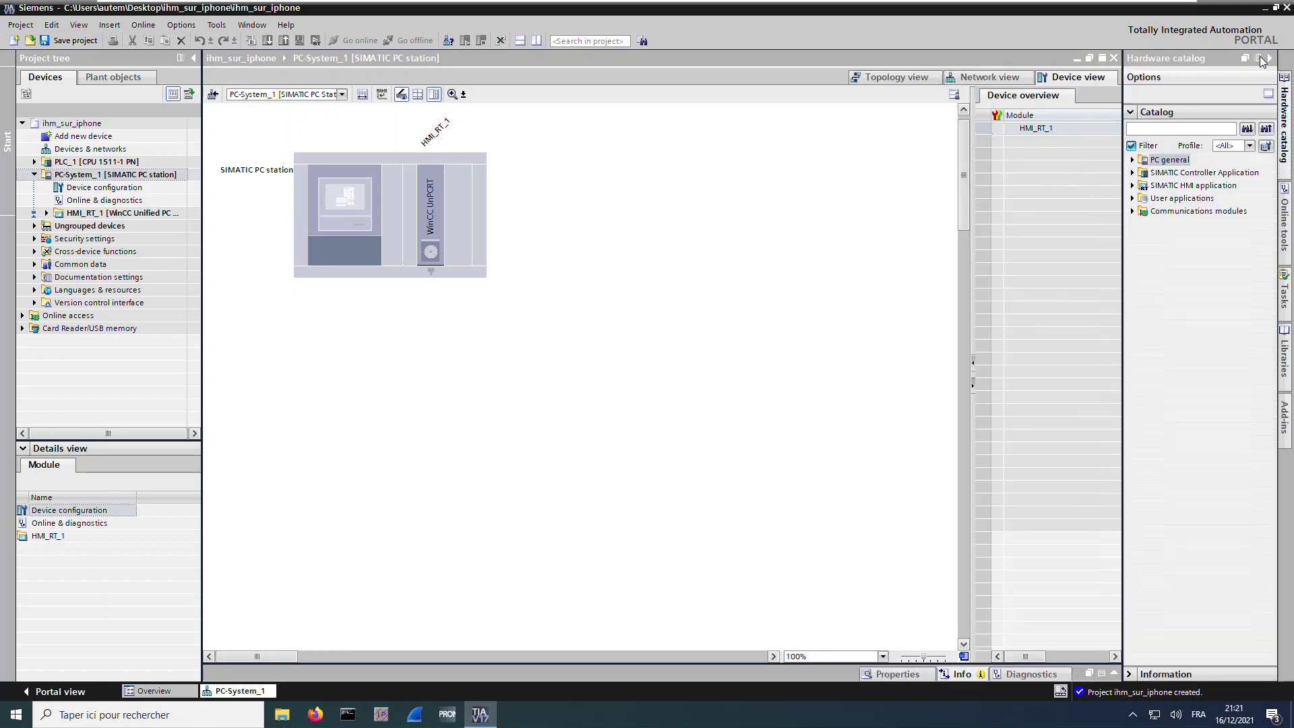
left_click(1259, 58)
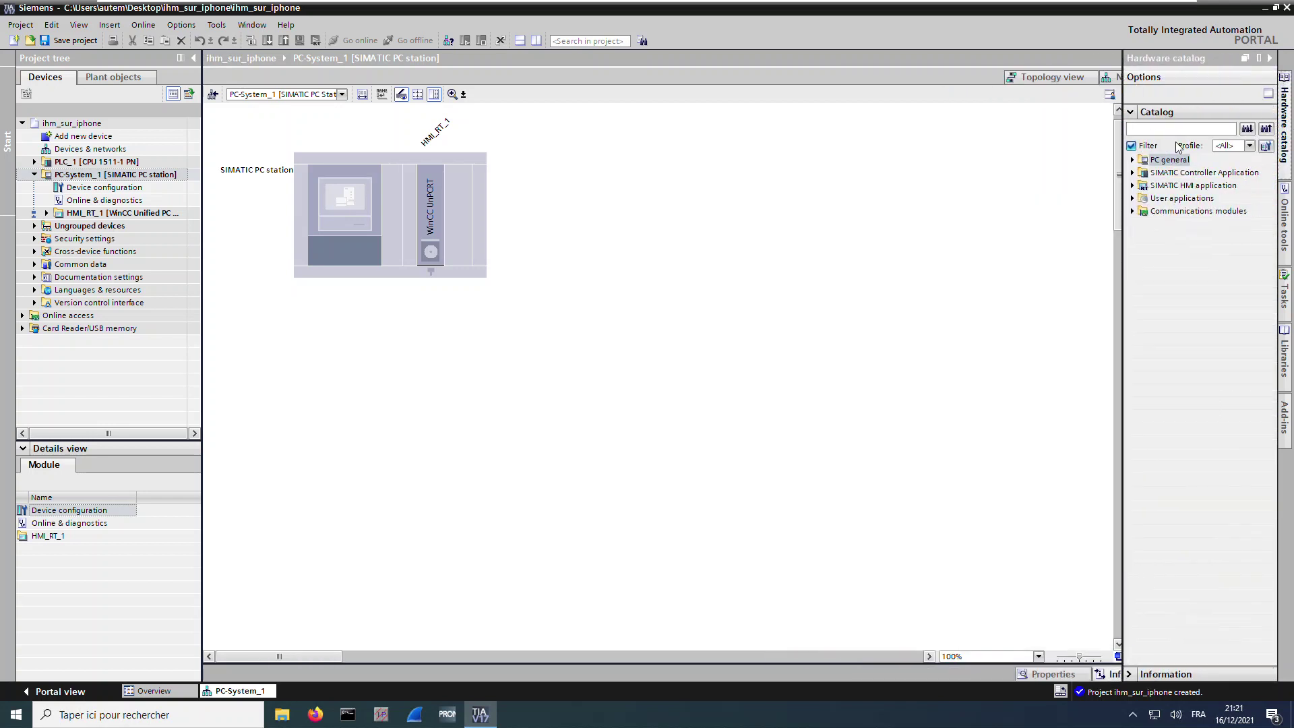
left_click(1133, 212)
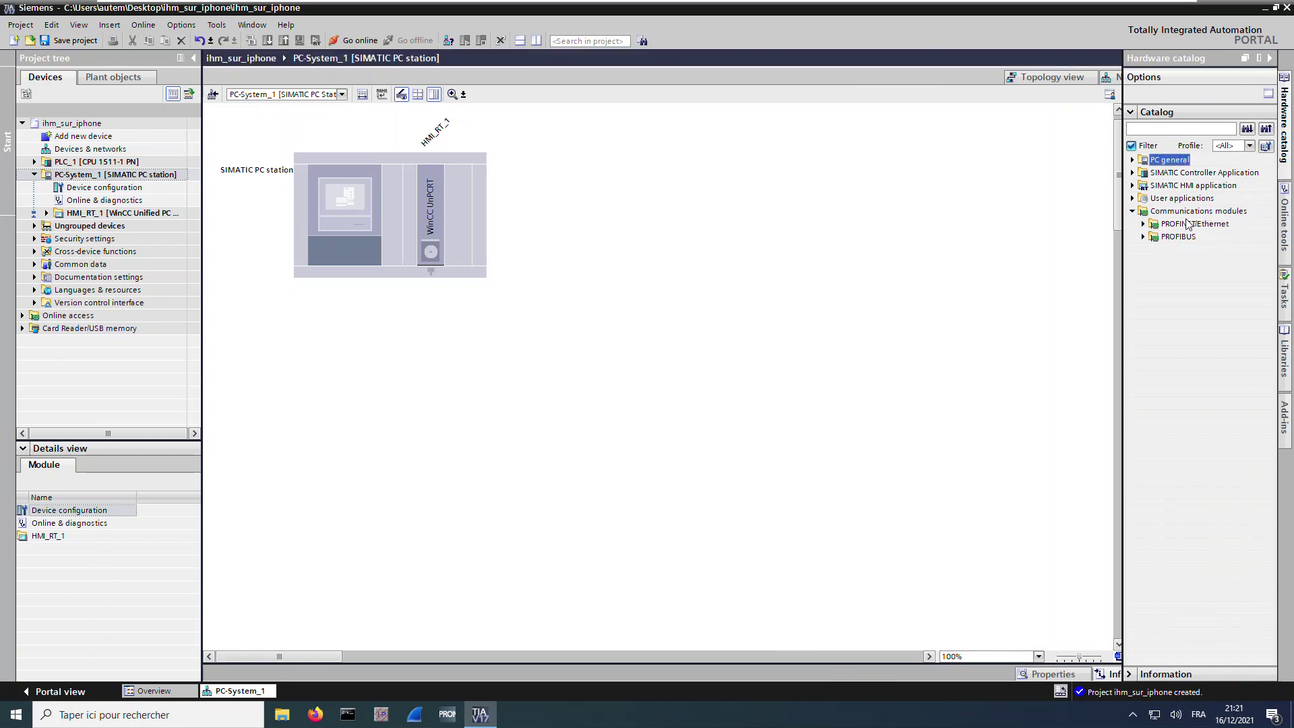
left_click(1144, 224)
left_click(1144, 225)
left_click(1144, 224)
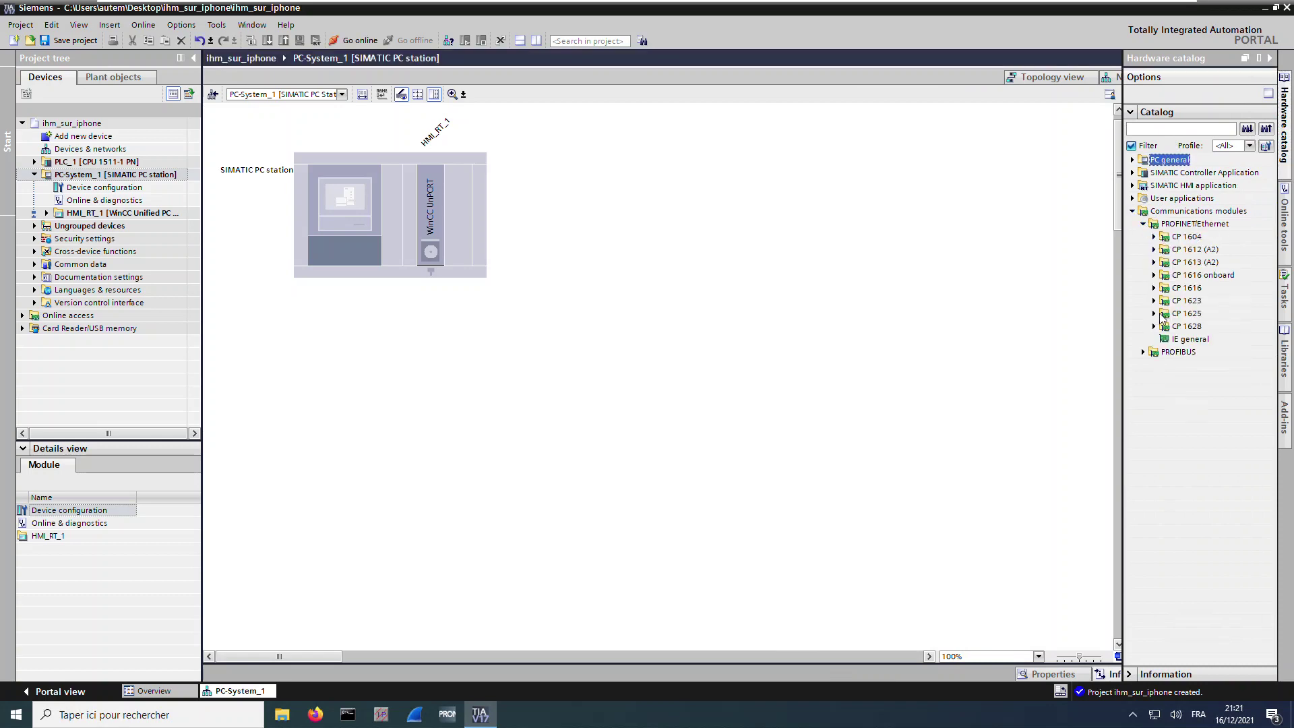
left_click(1190, 340)
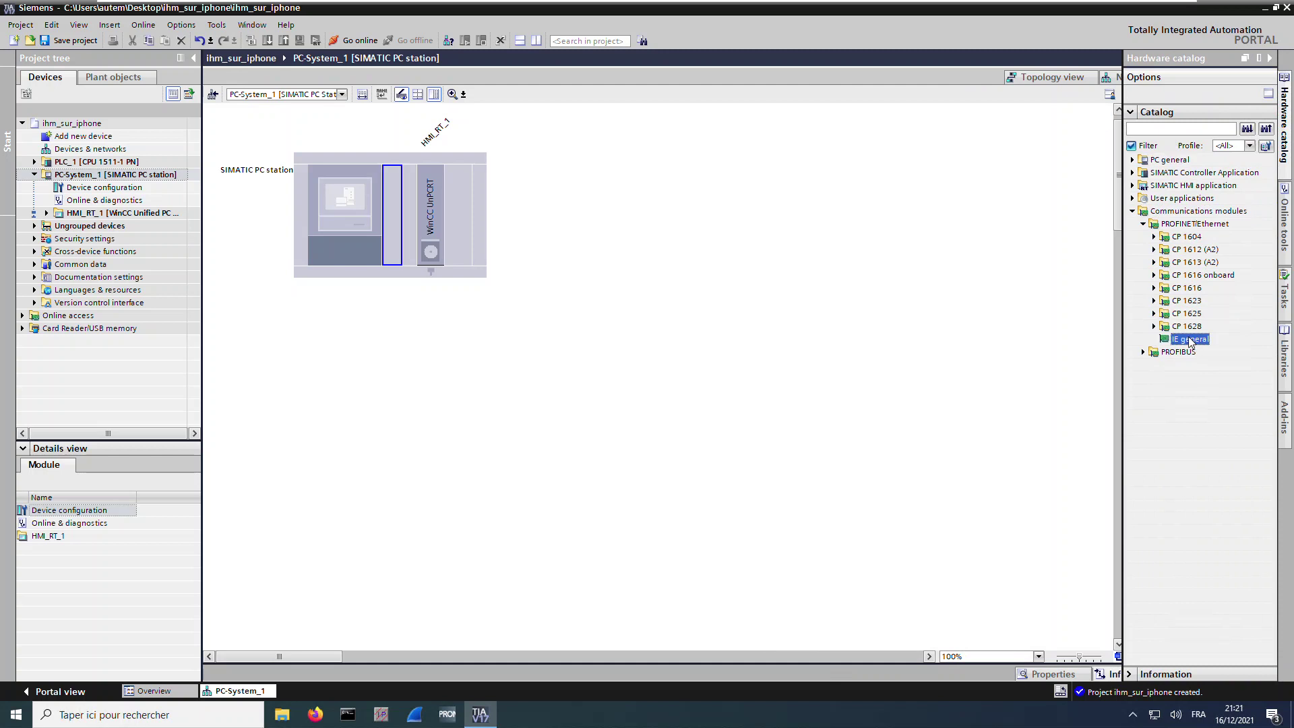
left_click_drag(1190, 341, 395, 218)
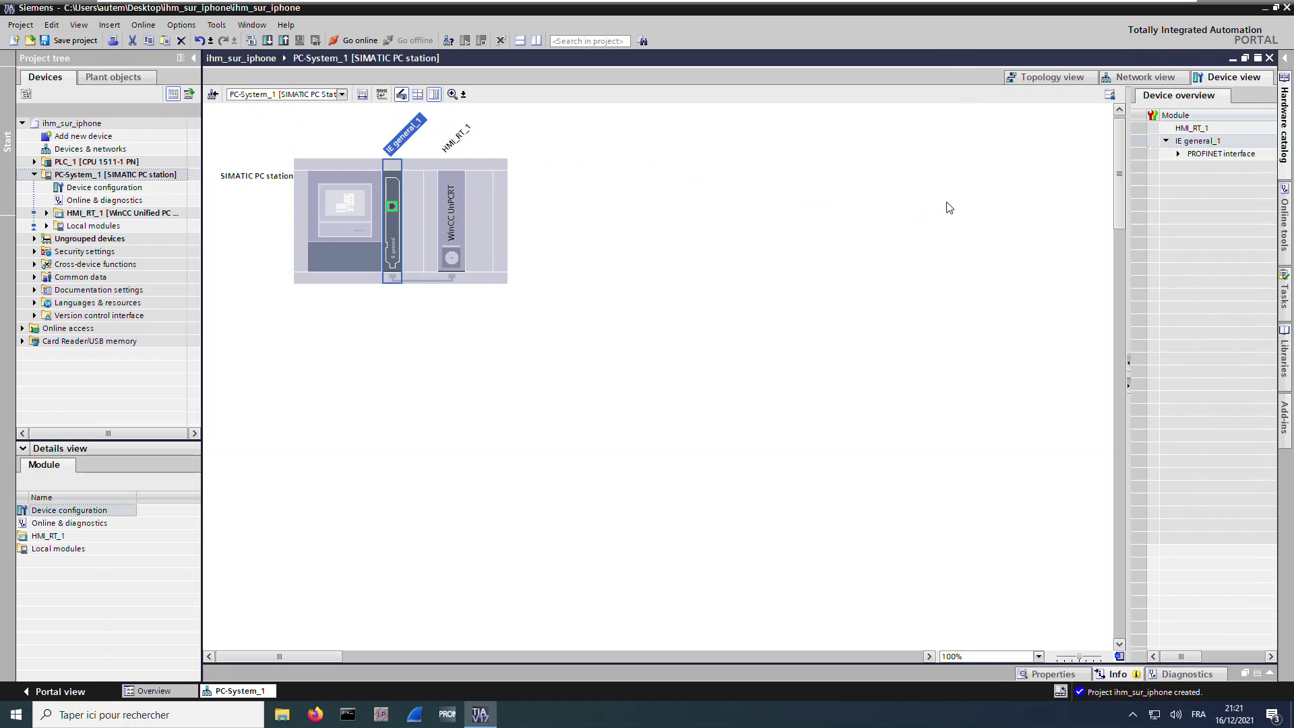
left_click(1153, 77)
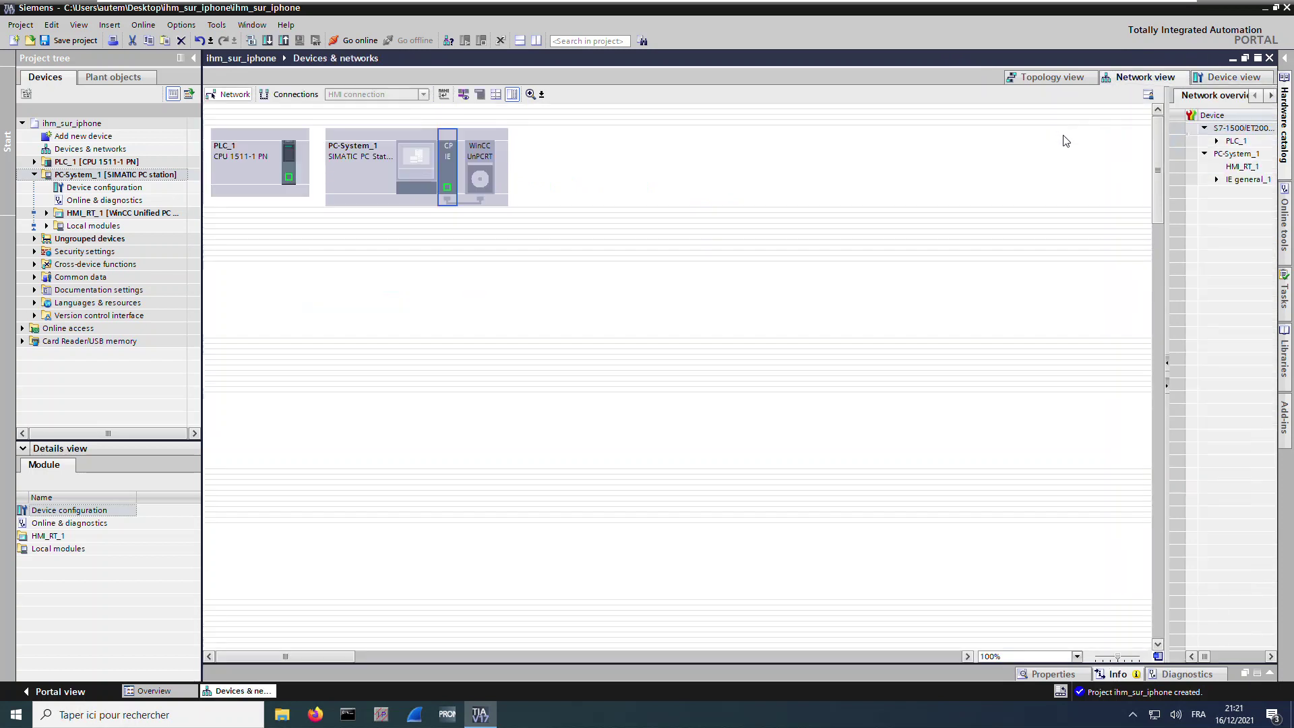
Link PLC_1 to PC-System_1 with the HMI connection HMI_Connection_1
left_click(297, 94)
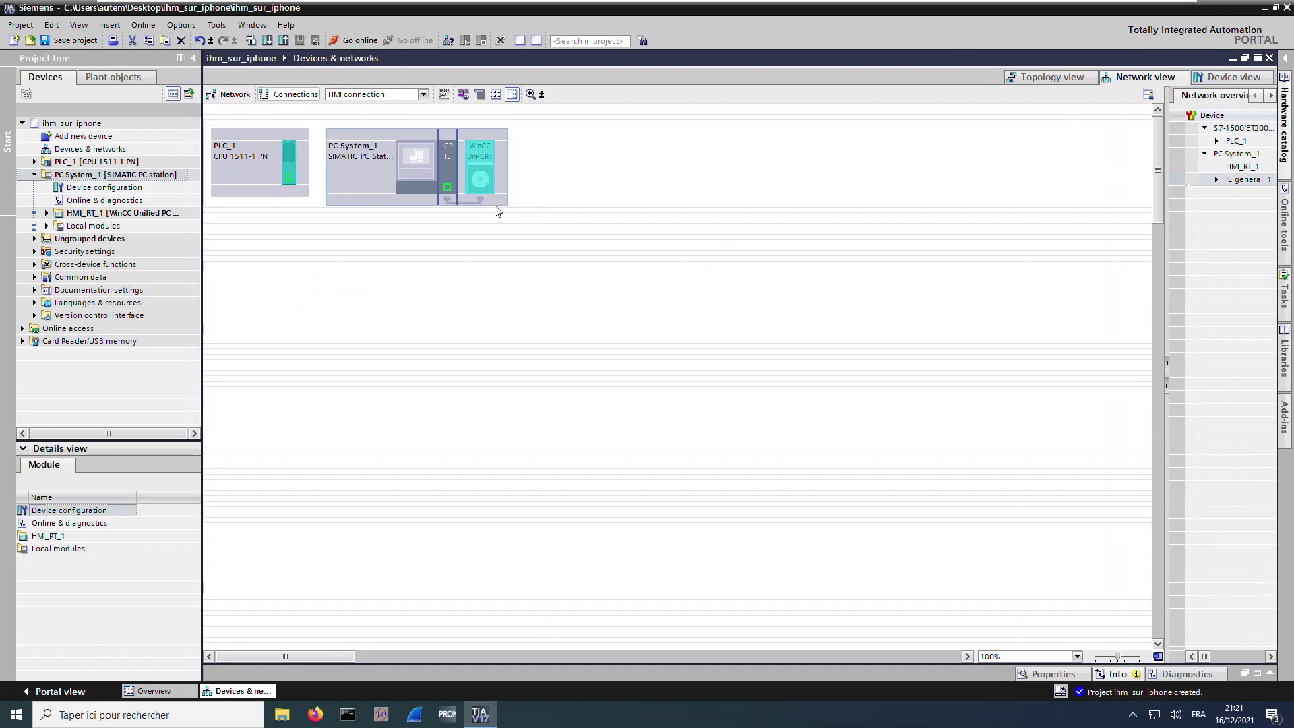
left_click_drag(289, 176, 449, 189)
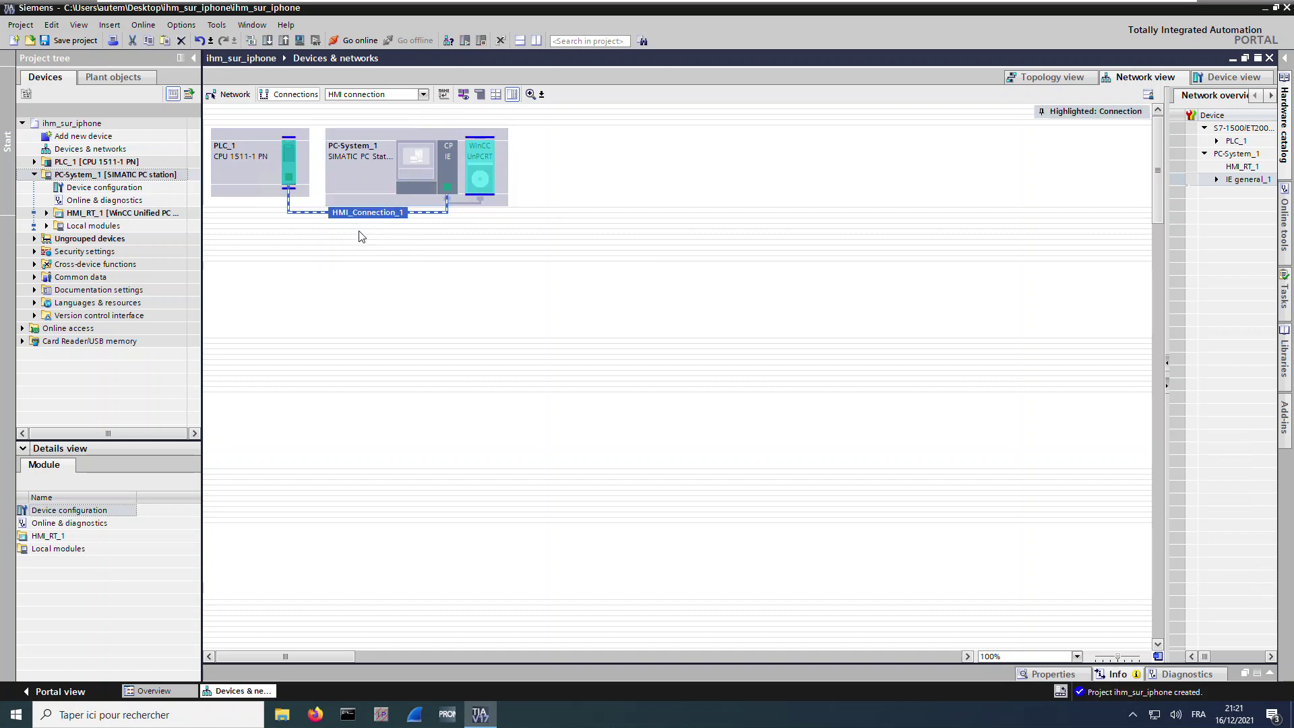
left_click(1043, 79)
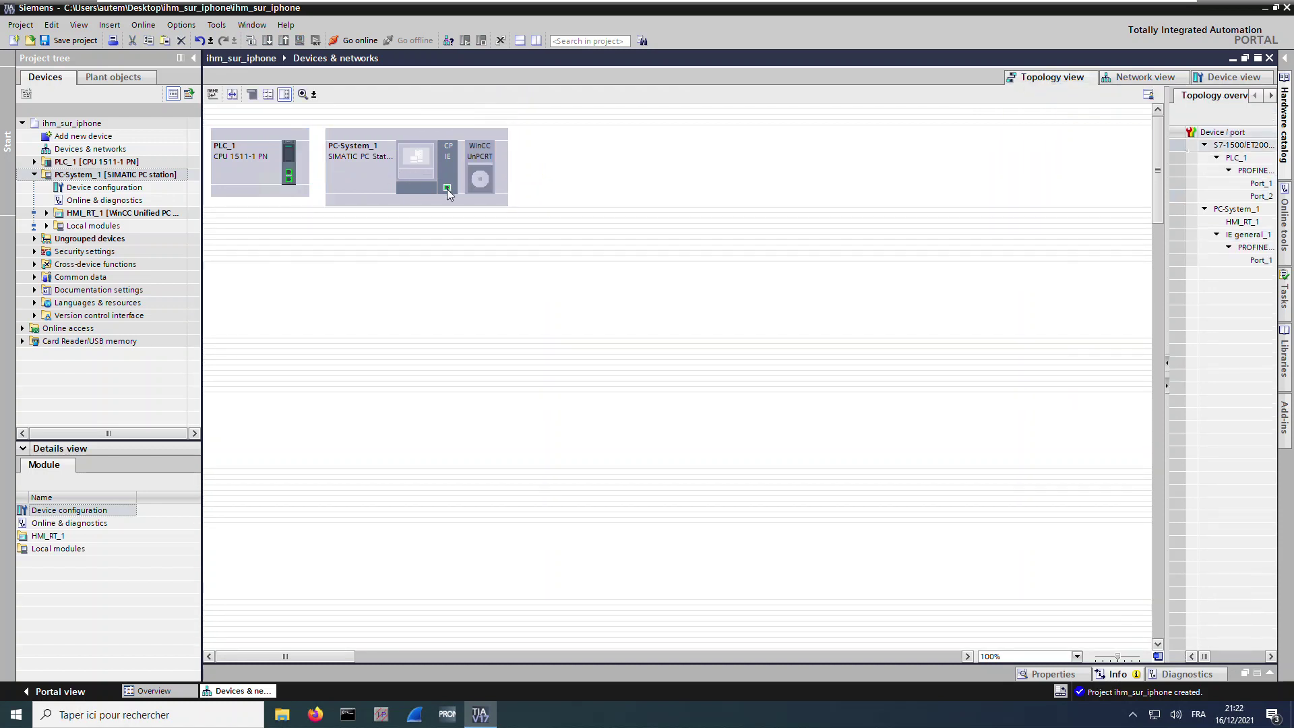
Cable PC-System_1's IE general port to PLC_1's PROFINET port and expand PLC_1's program blocks
left_click_drag(447, 190, 290, 175)
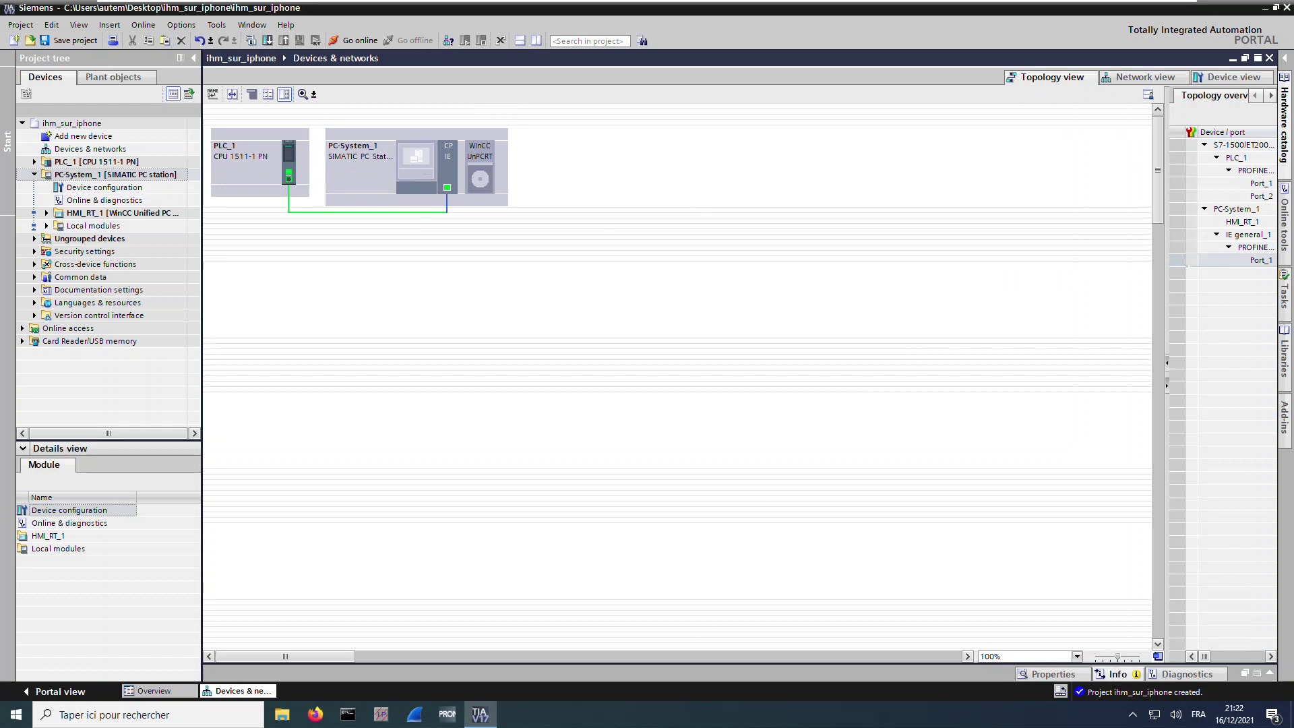
left_click(35, 162)
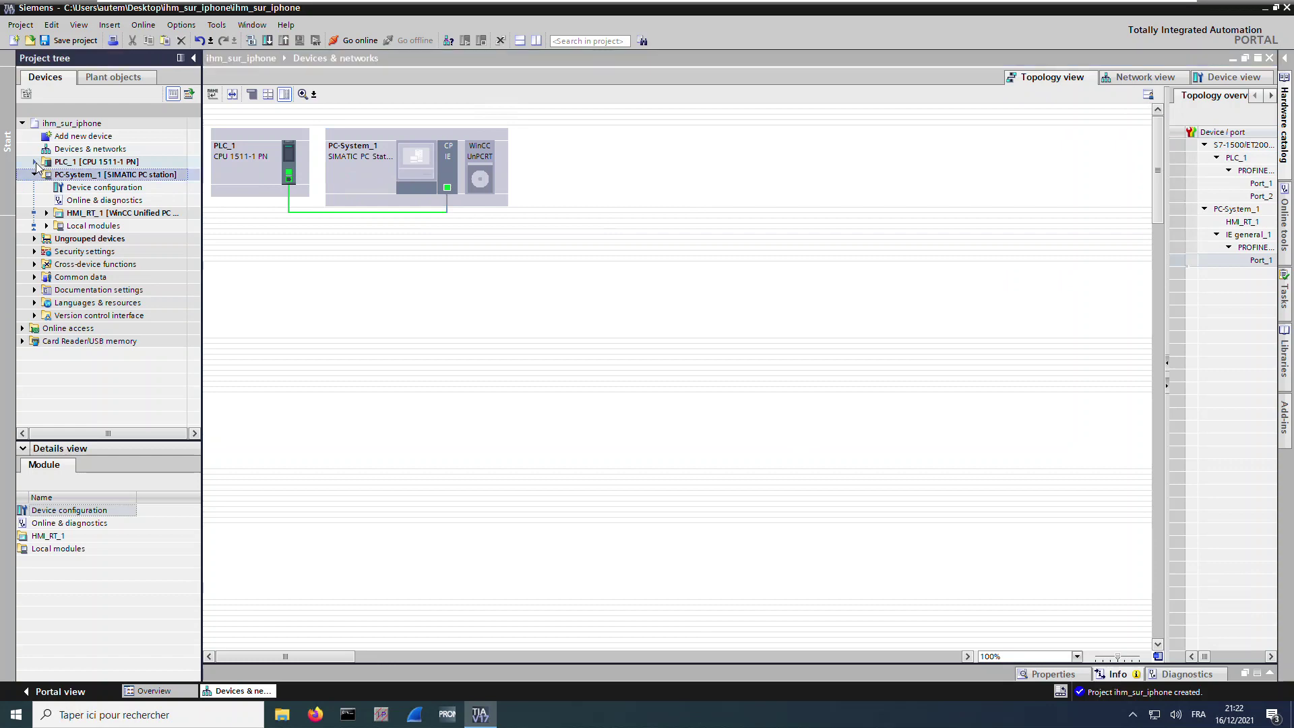
left_click(47, 200)
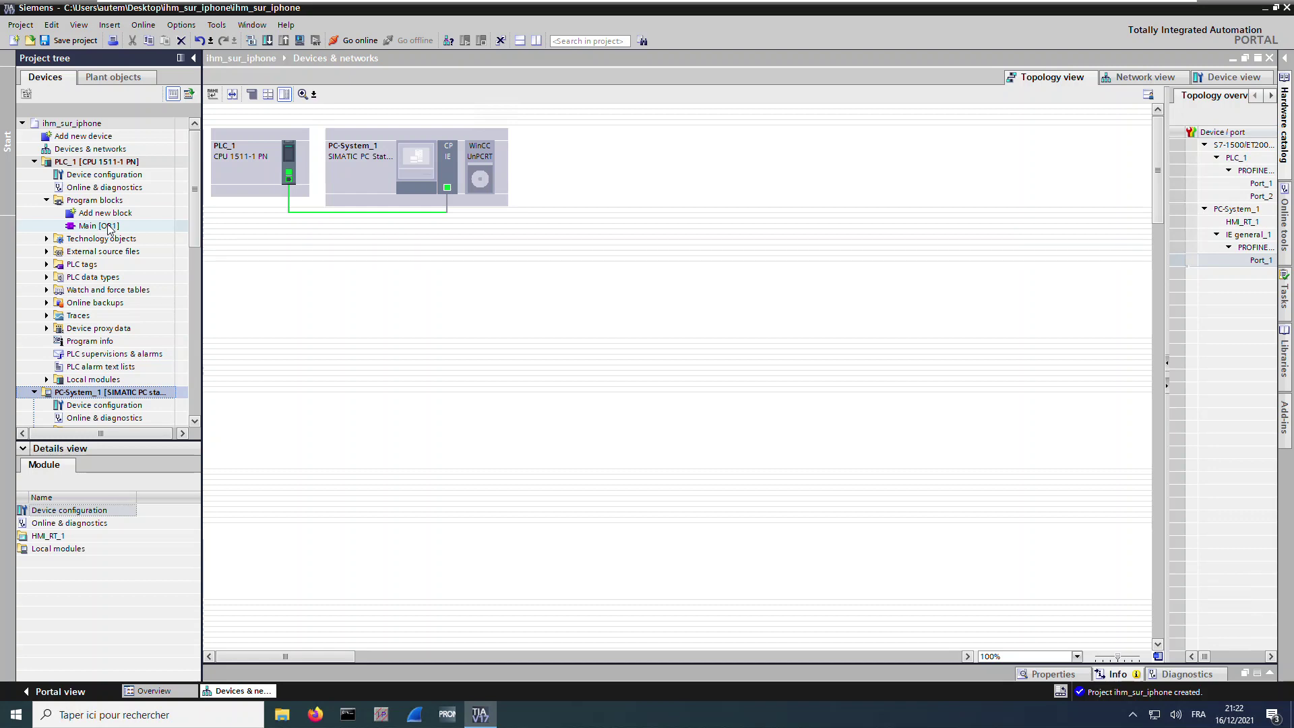
Set PLC_1's PROFINET IP address to 192.168.1.101 with subnet mask 255.255.255.0
double_click(122, 179)
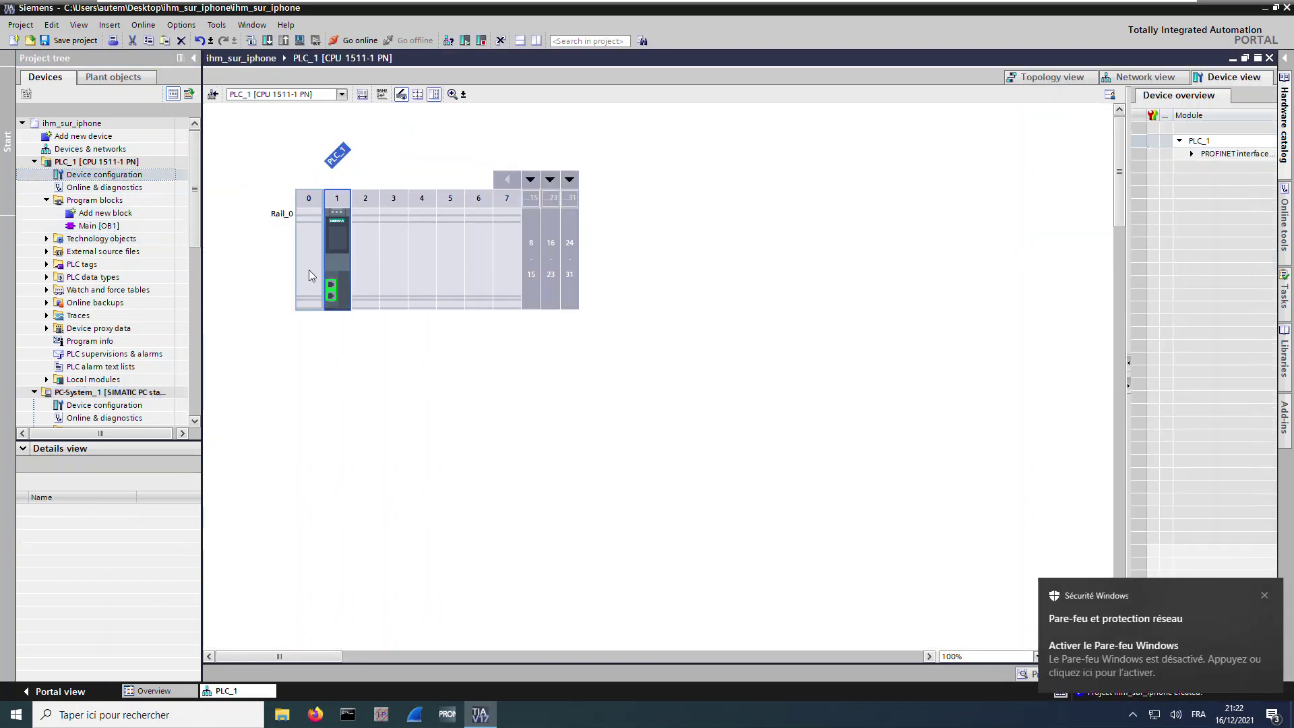
left_click(331, 284)
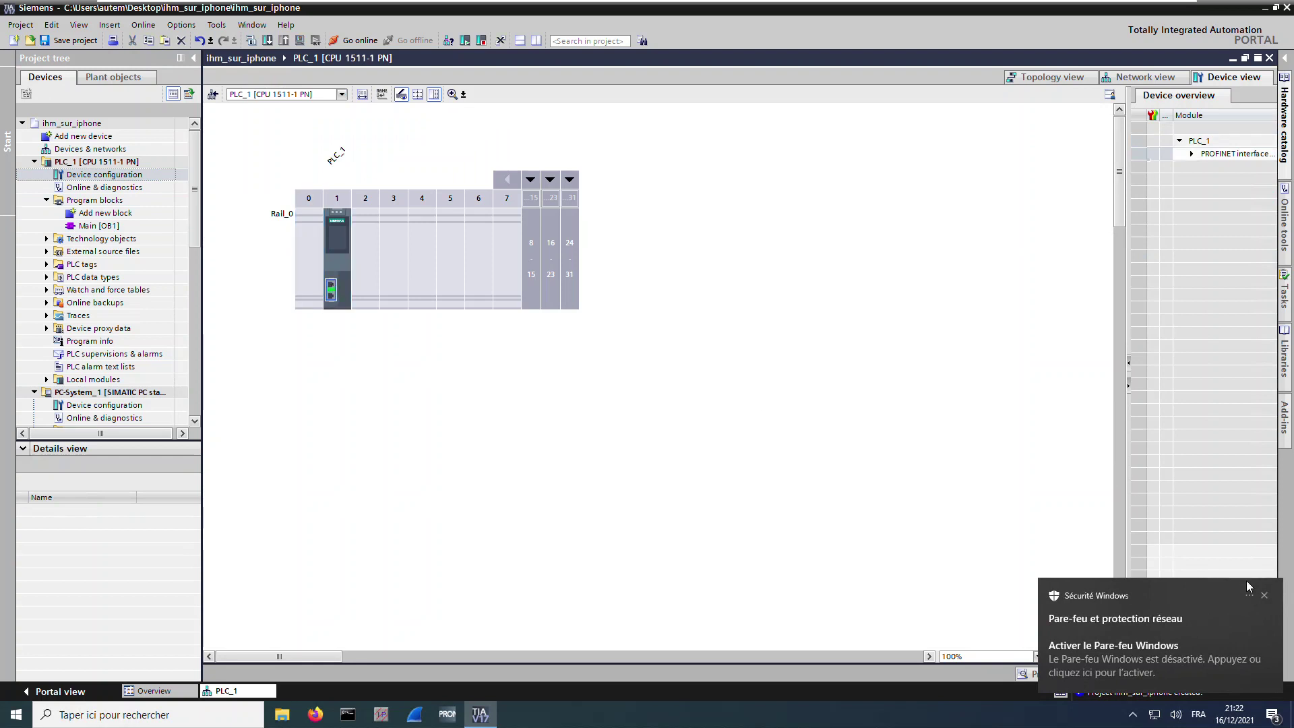
left_click(1264, 596)
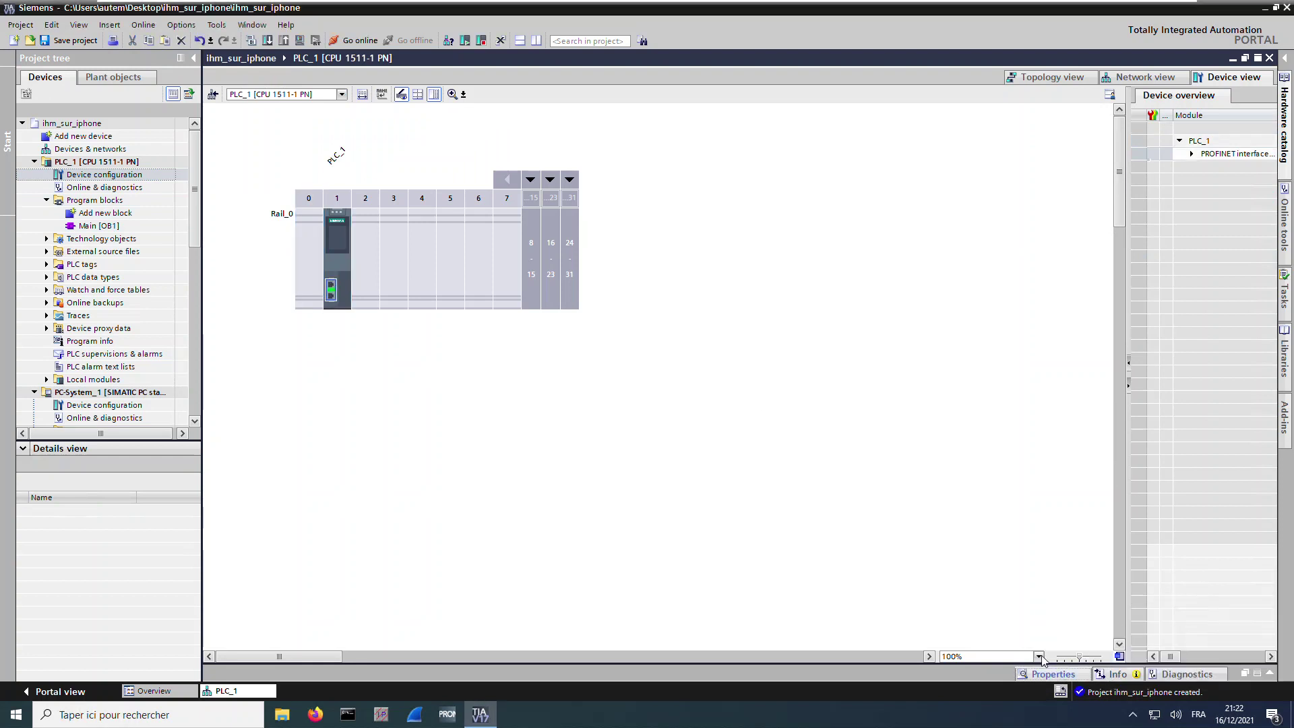
left_click(1051, 673)
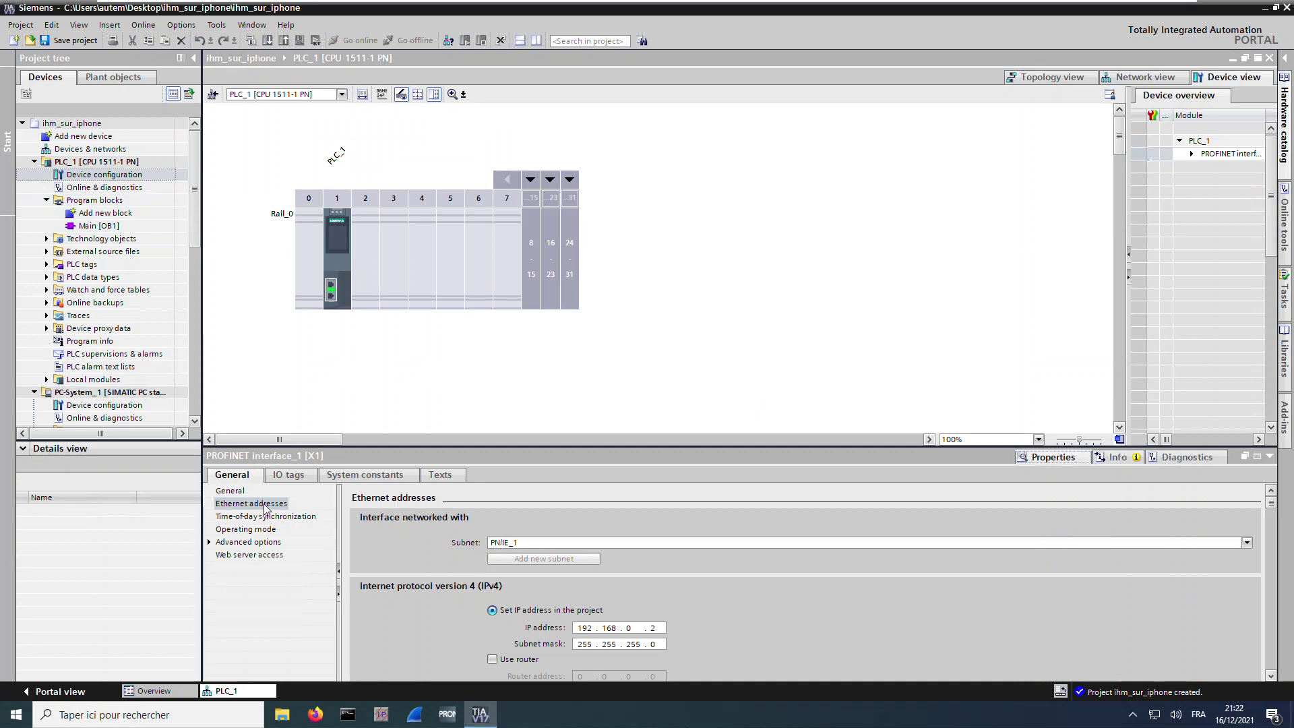
left_click(630, 631)
key("BackSpace")
type("1")
double_click(652, 629)
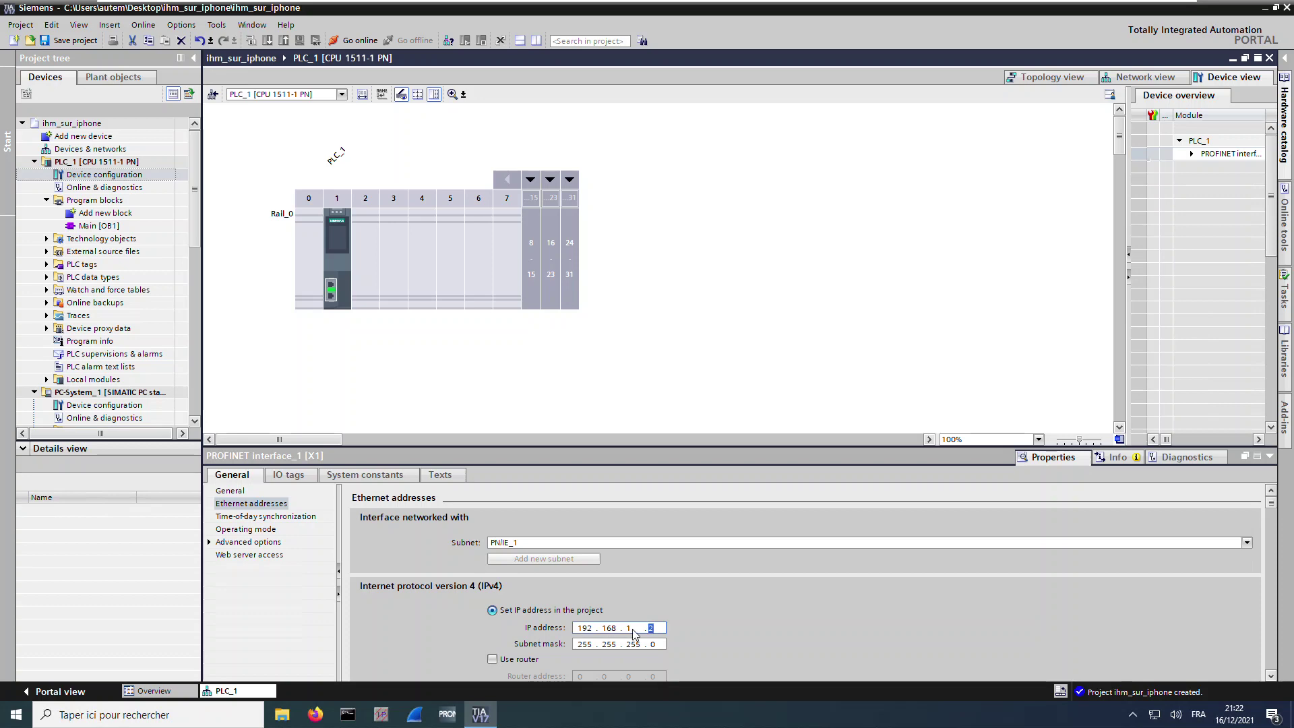
type("0101")
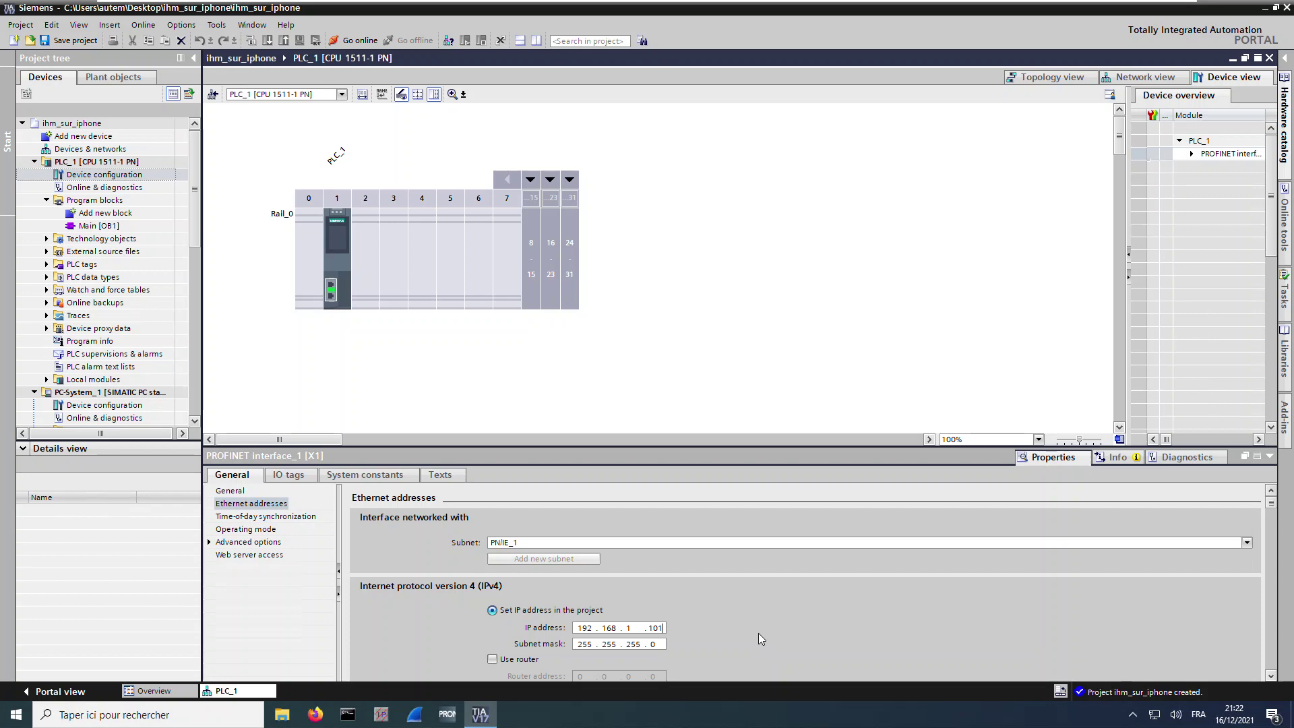
Enable Permit access with PUT/GET communication in PLC_1's connection mechanism settings
right_click(87, 164)
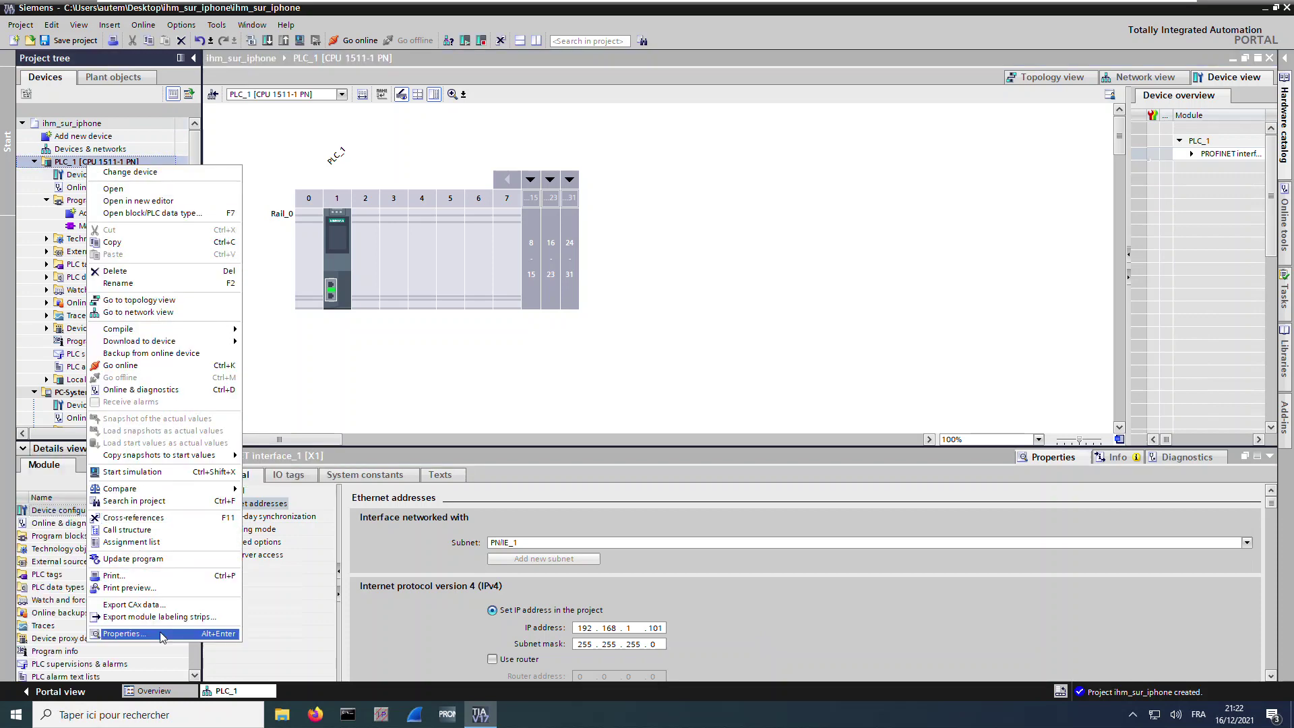
left_click(124, 633)
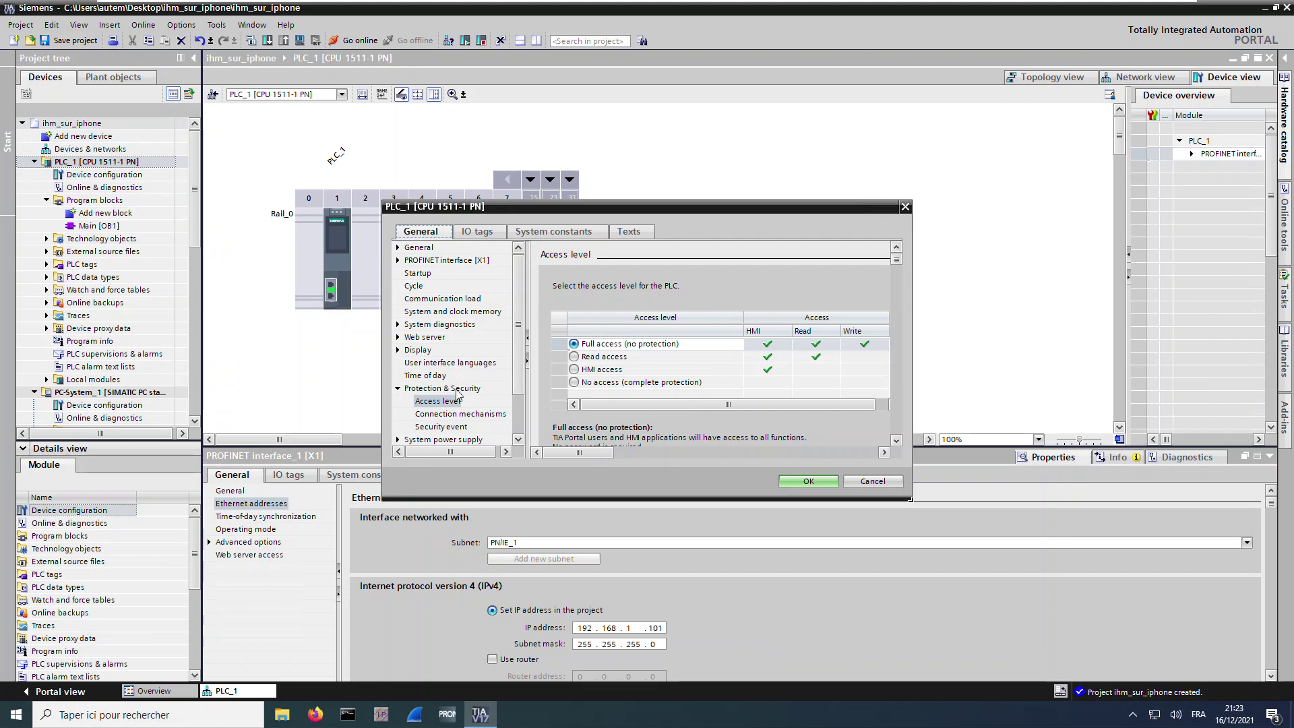
left_click(461, 417)
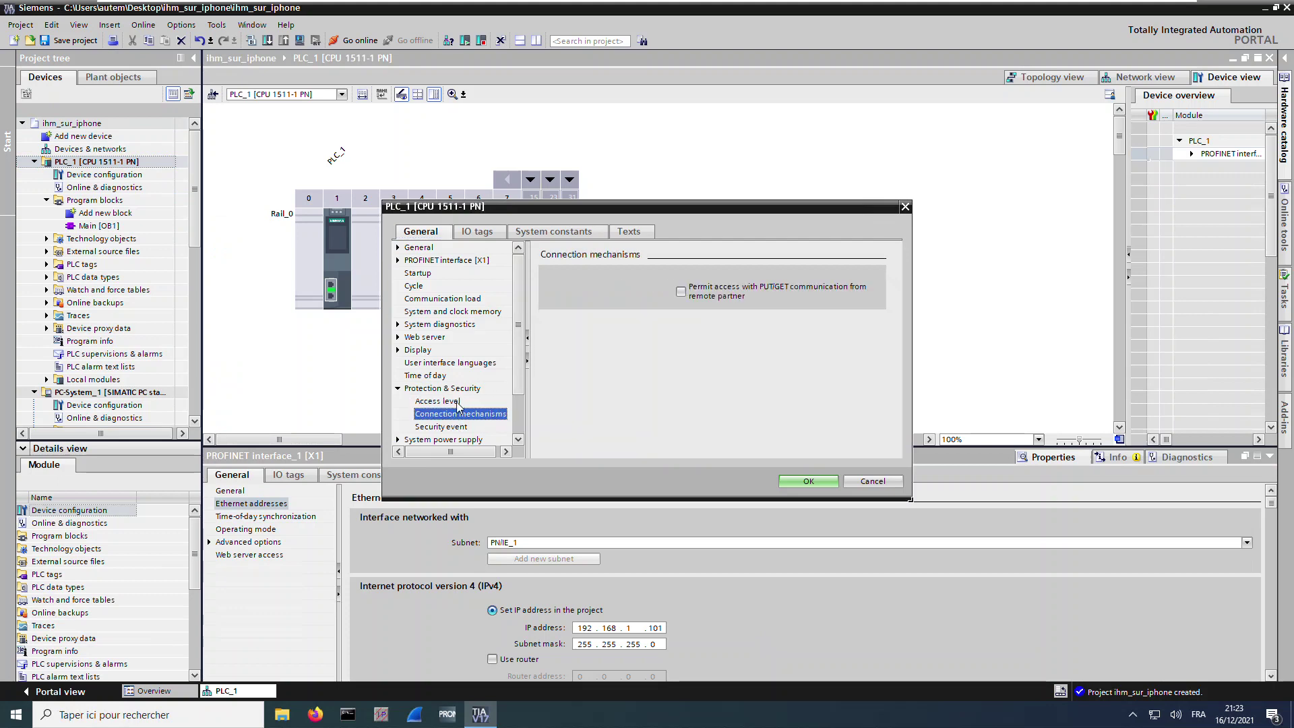
left_click(682, 292)
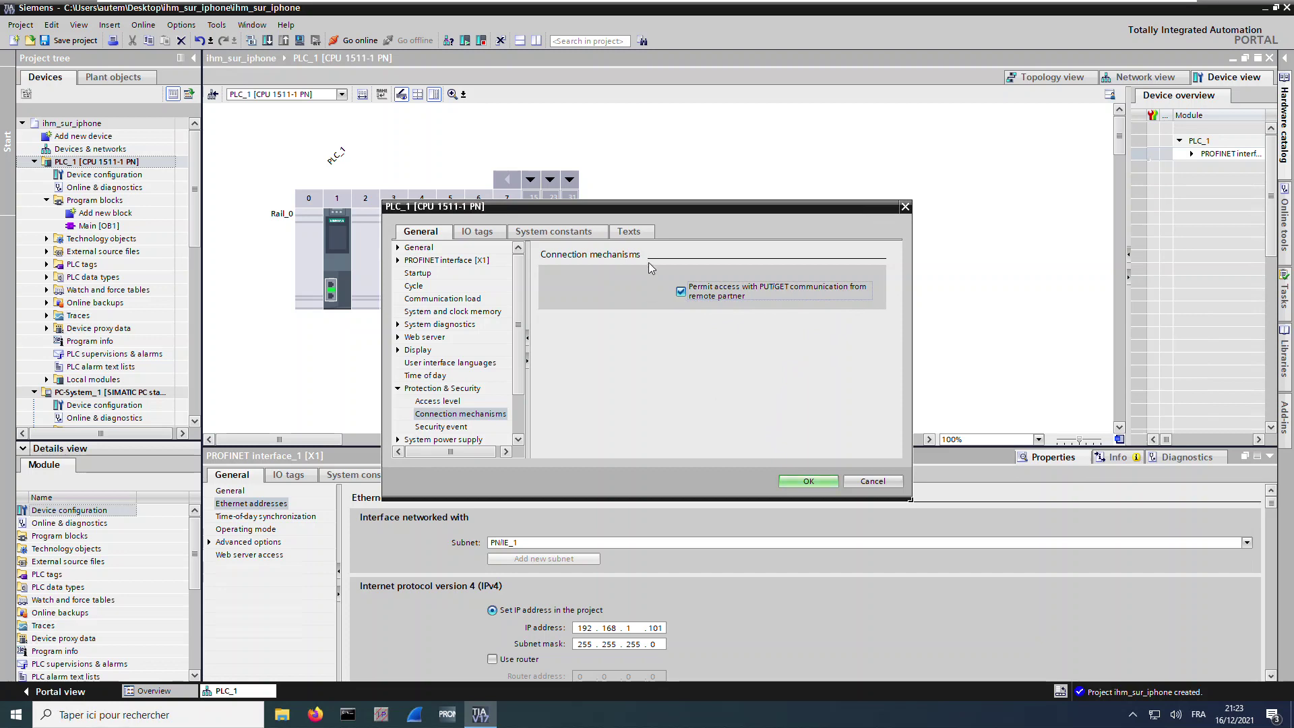
left_click(800, 482)
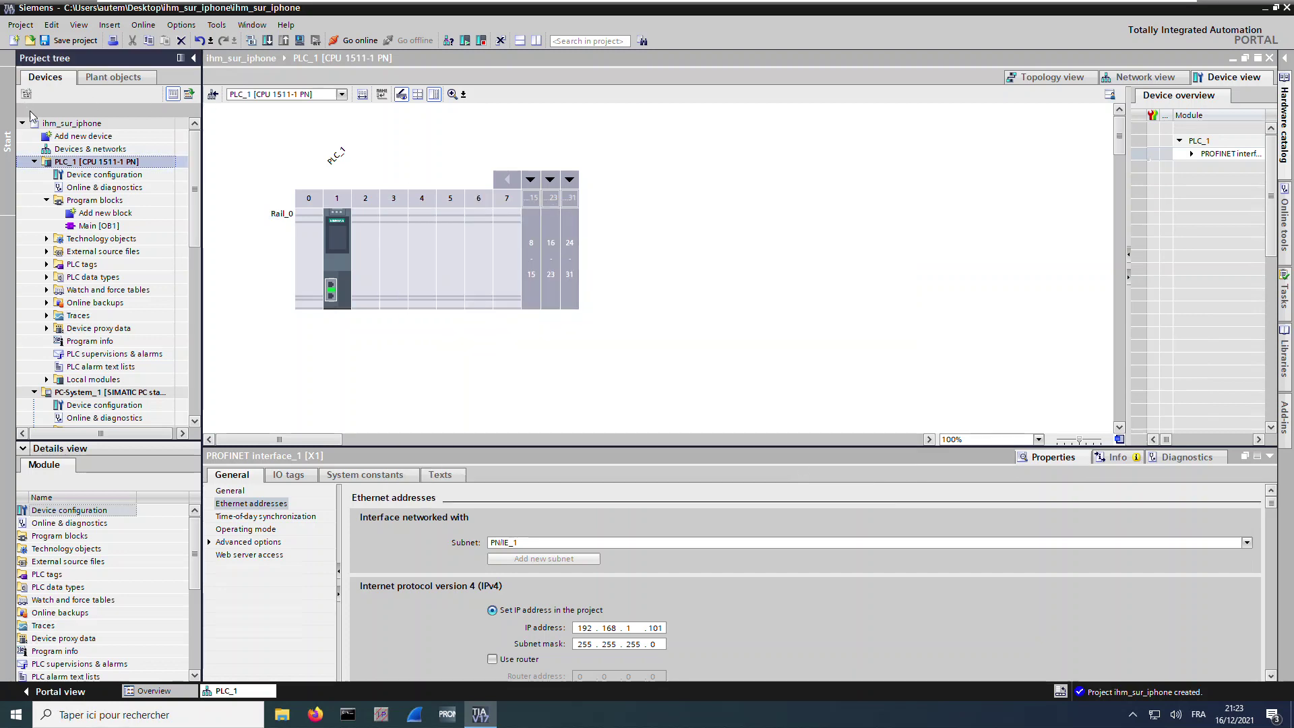
Enable 'Support simulation during block compilation' in the ihm_sur_iphone project's Protection properties
right_click(73, 124)
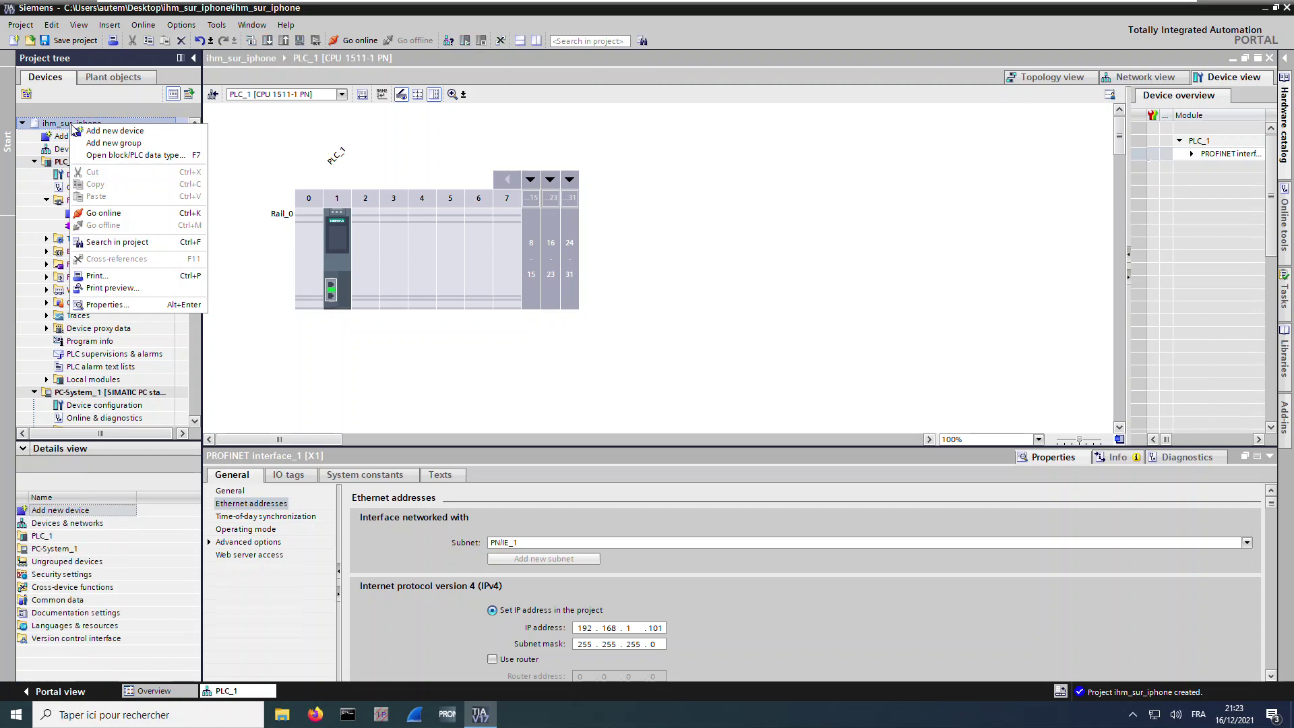
left_click(141, 305)
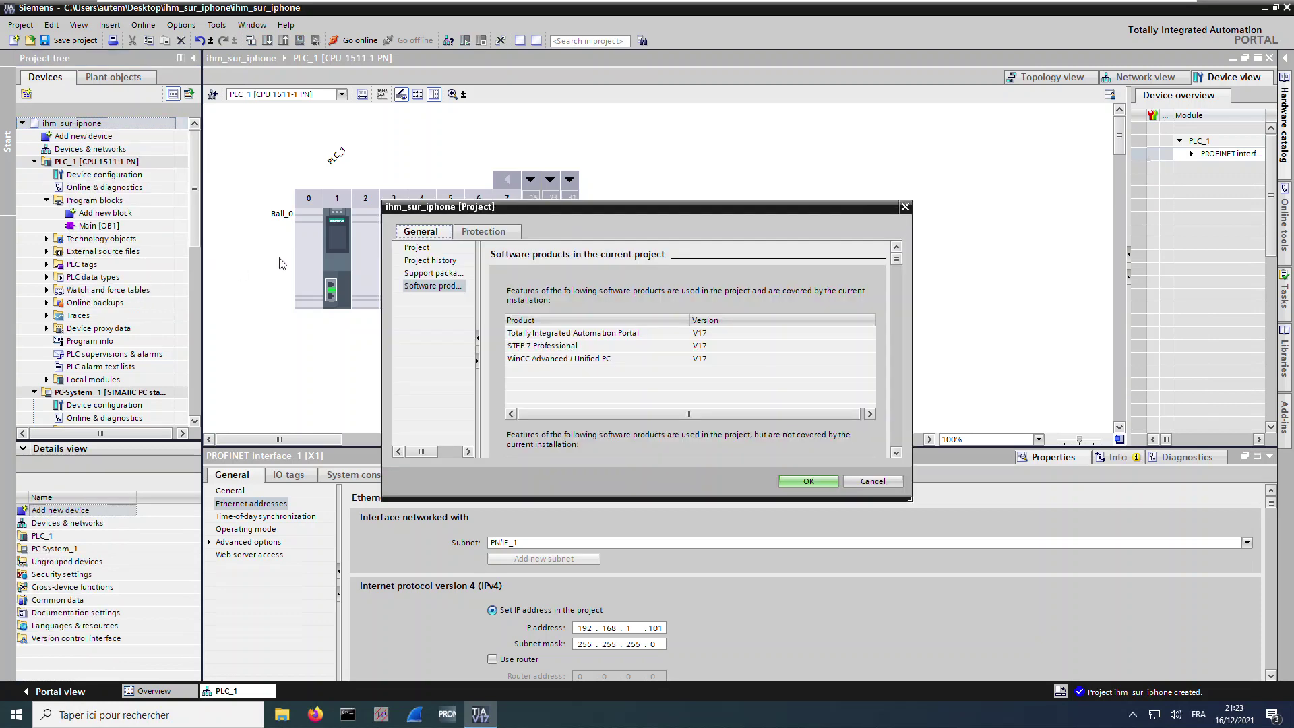
left_click(474, 234)
left_click(556, 299)
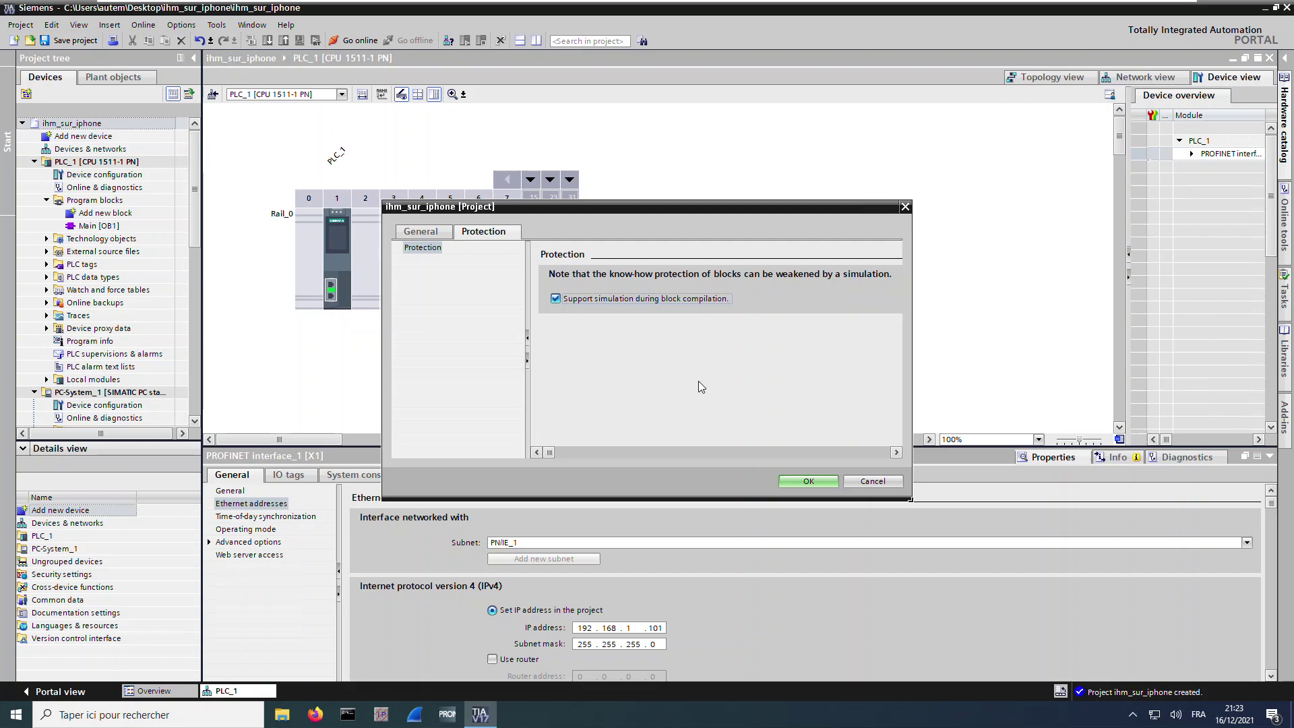
left_click(809, 480)
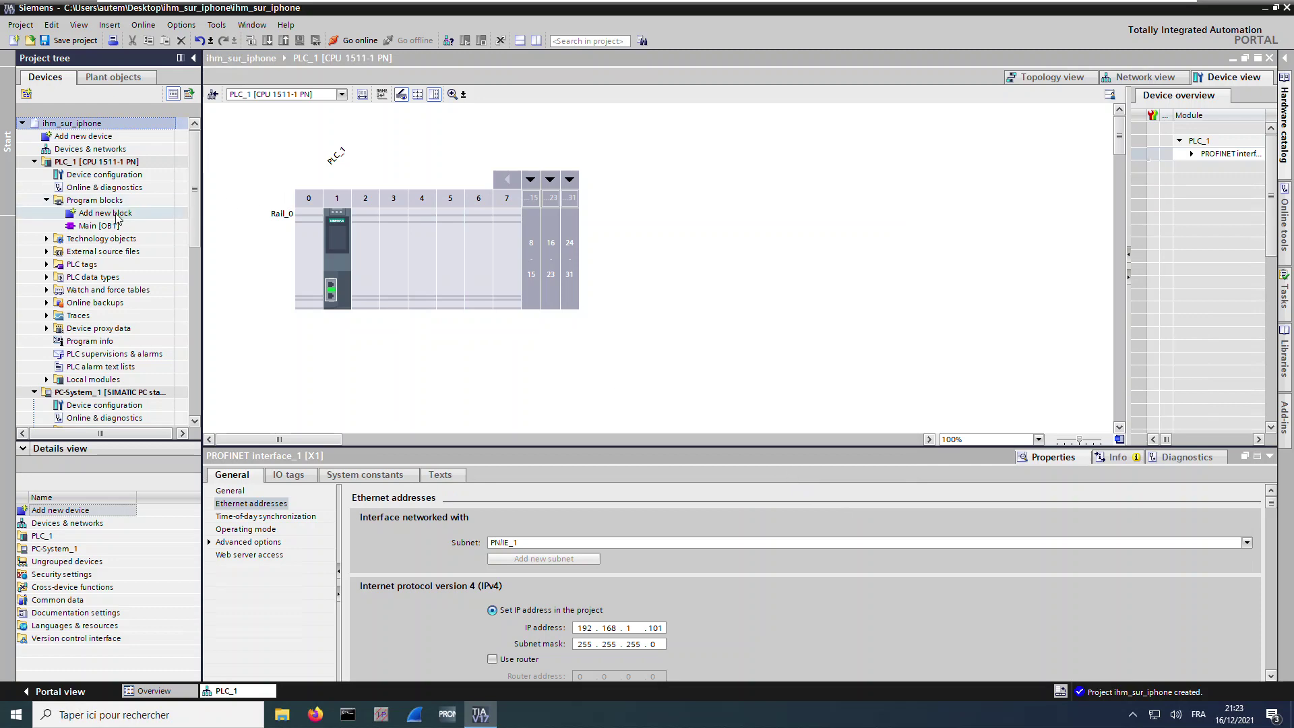
Add a global data block named DB_motorRun to PLC_1's program blocks
left_click(115, 214)
double_click(114, 214)
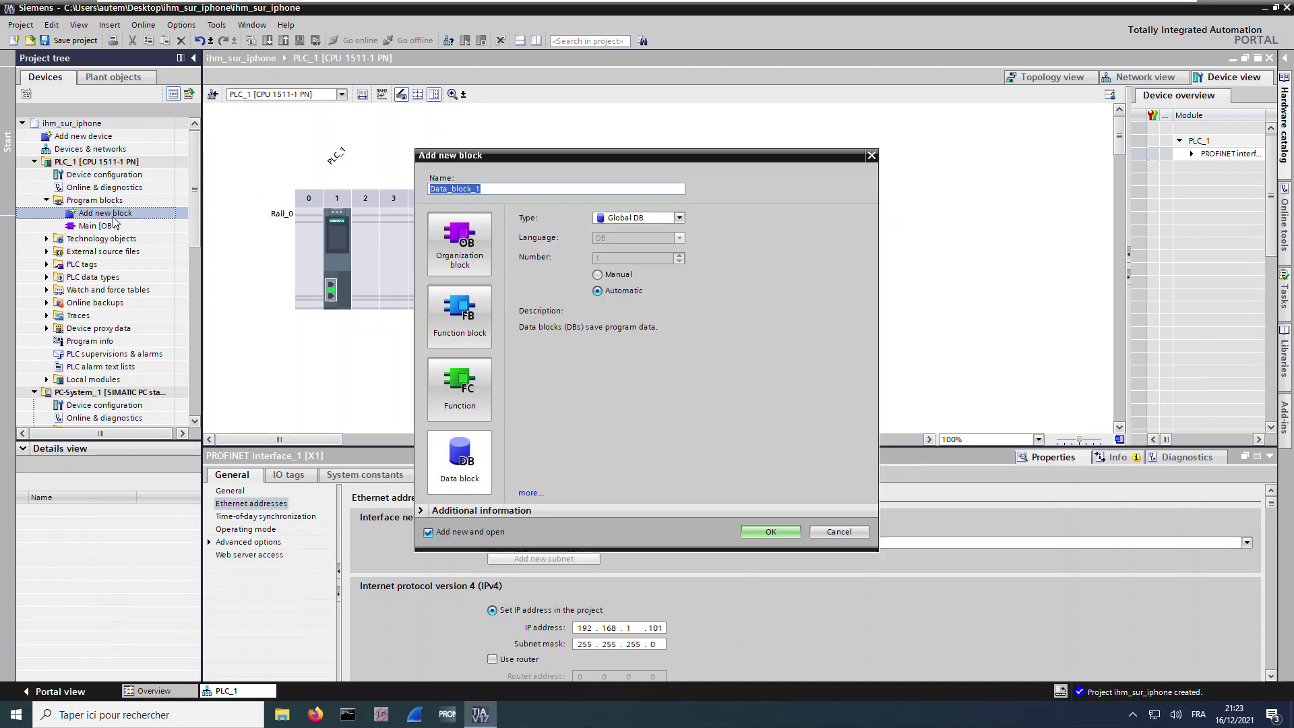
left_click(470, 466)
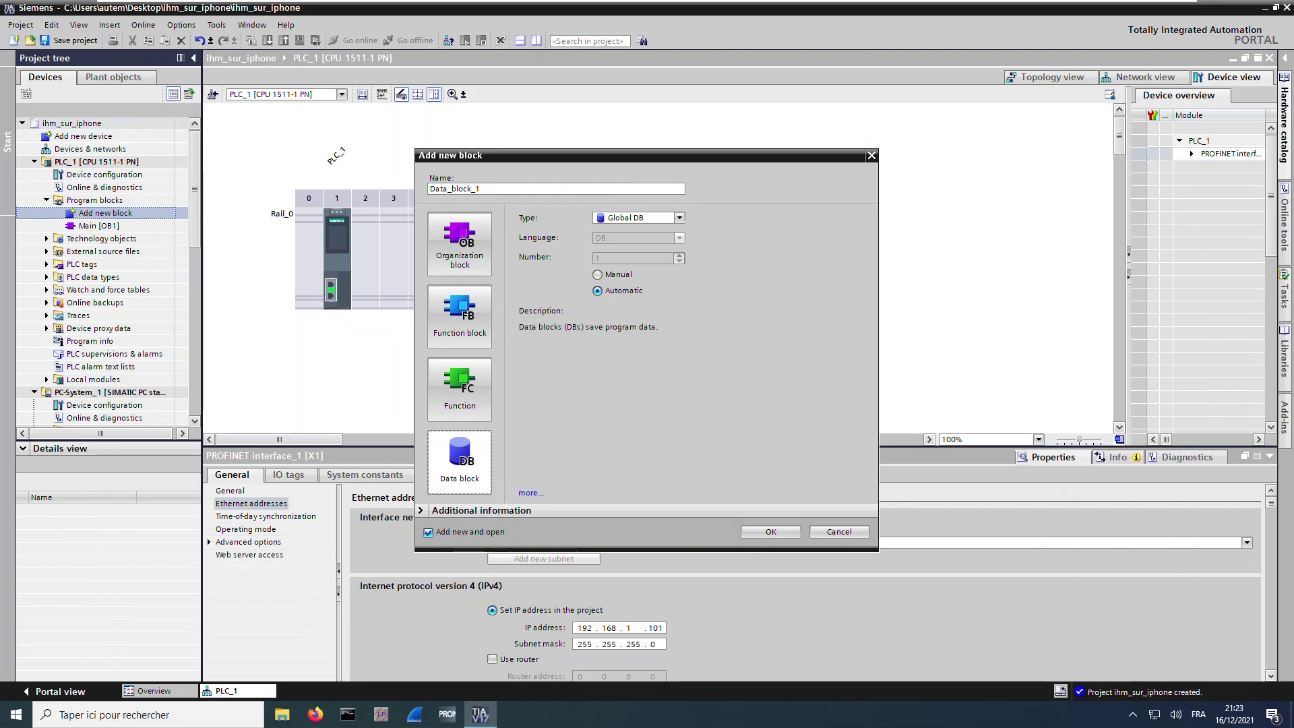
double_click(466, 190)
type("DB_motor")
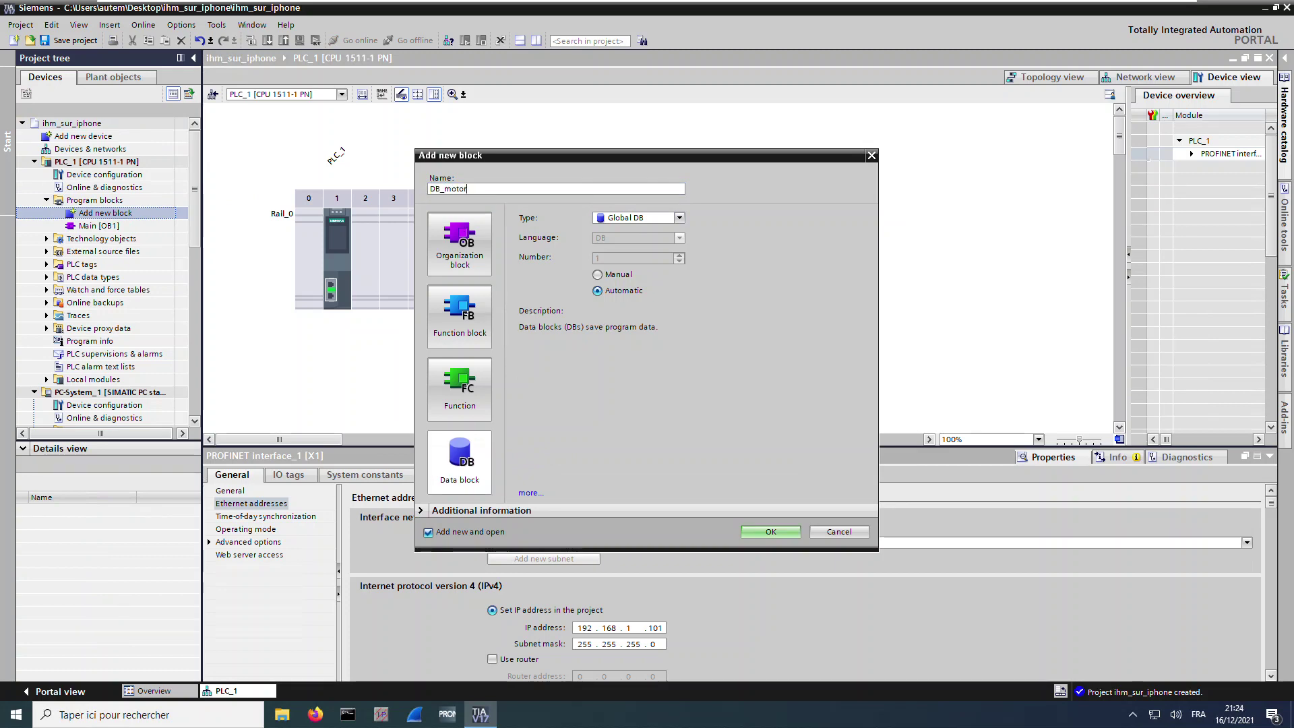
type("Run")
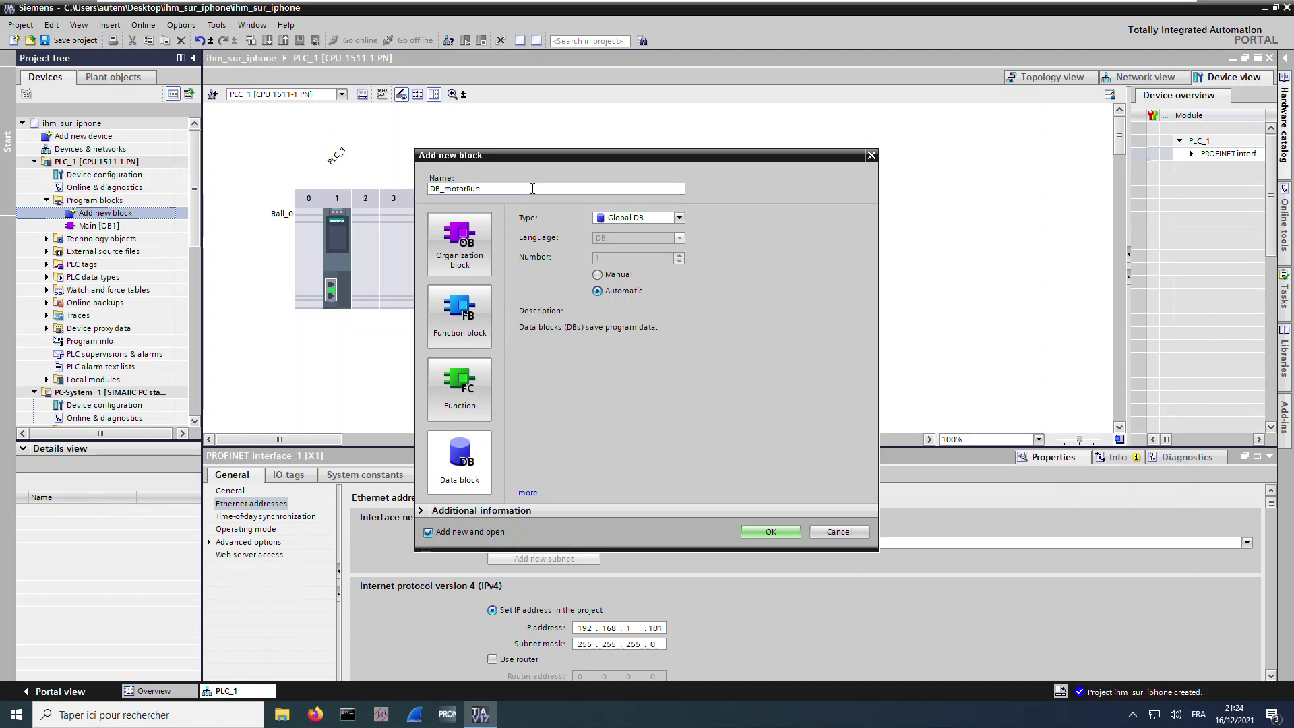
left_click(758, 532)
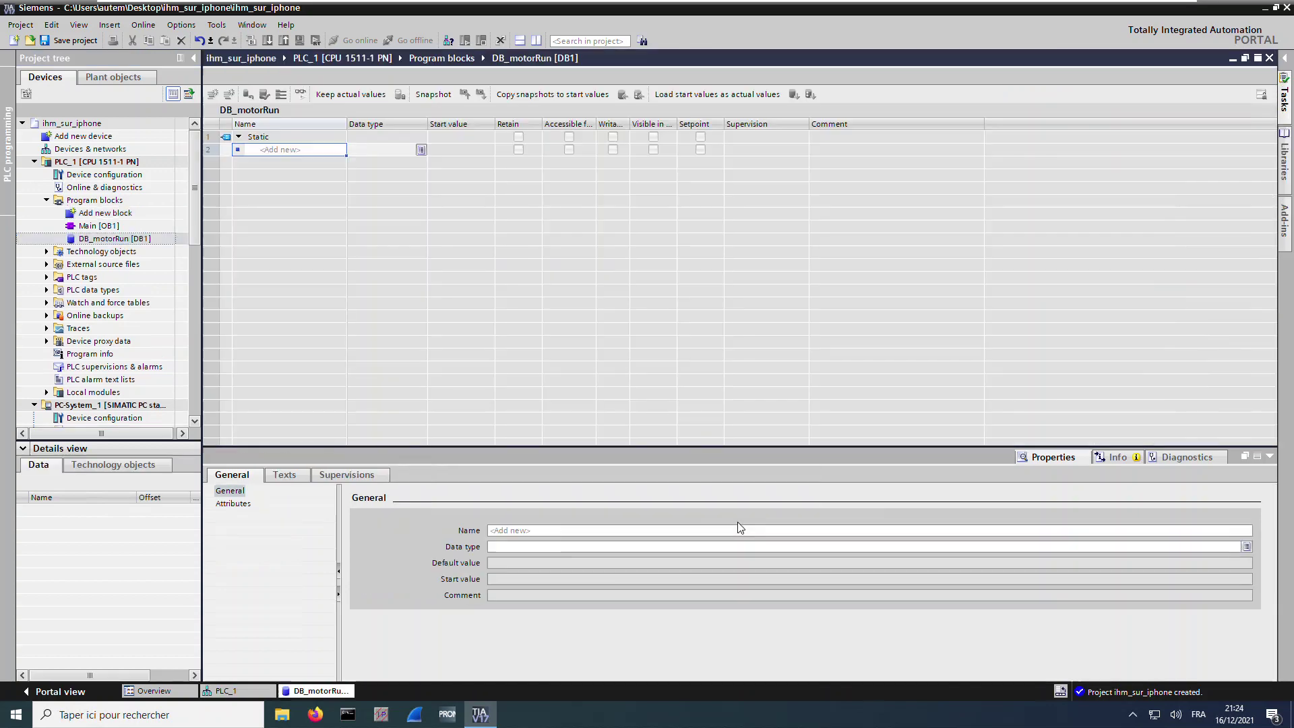
Turn off optimized block access in DB_motorRun's attributes, confirming the warning
right_click(138, 239)
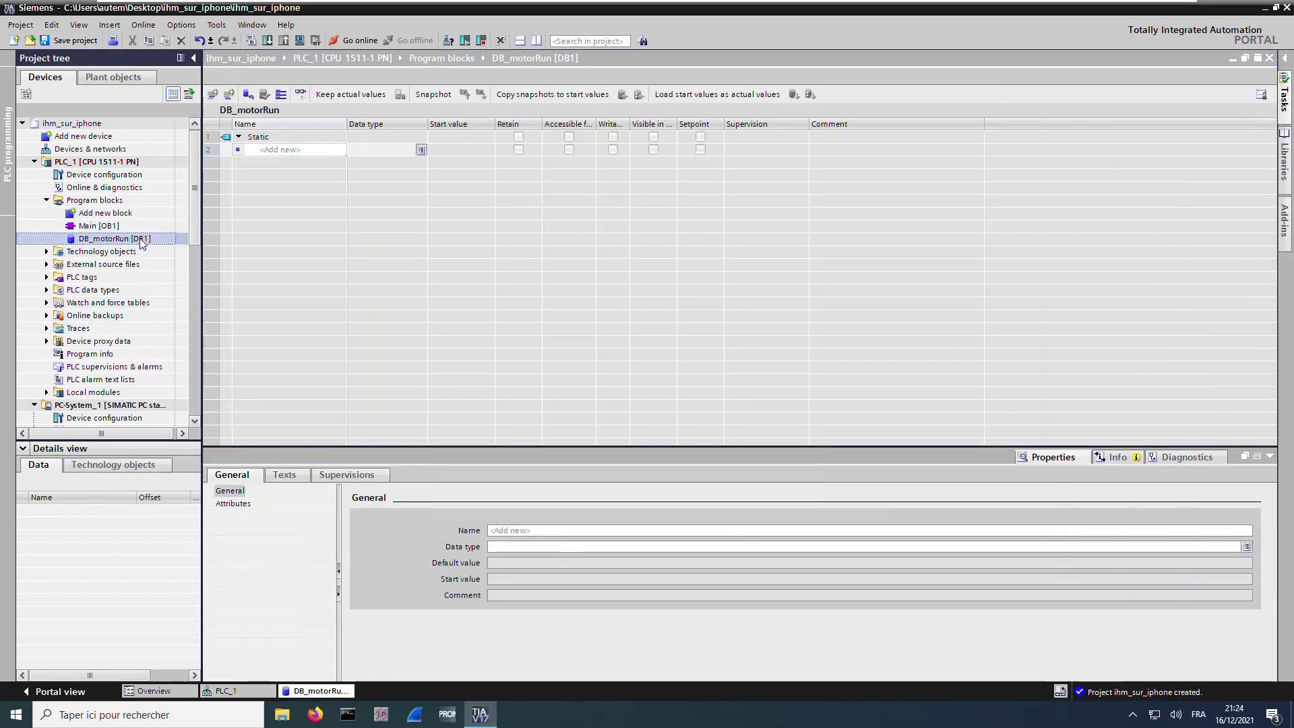
left_click(213, 622)
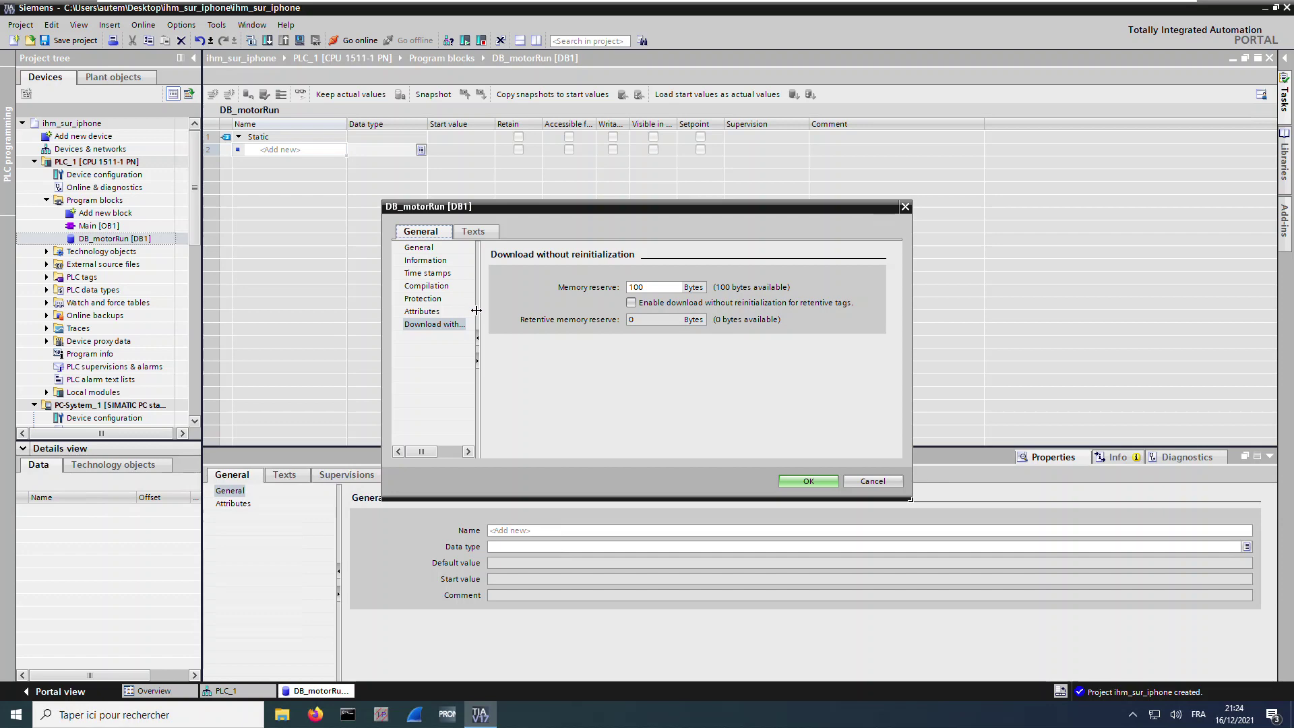
left_click(425, 299)
left_click(423, 312)
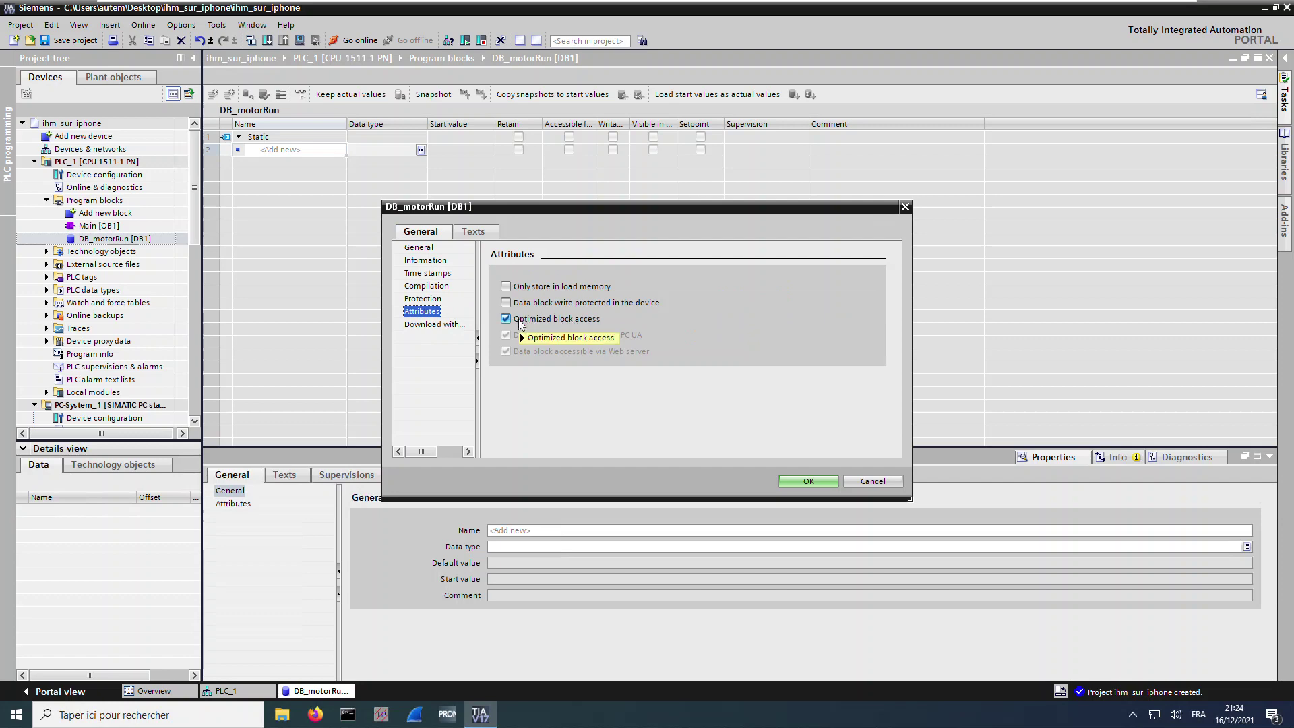
left_click(565, 322)
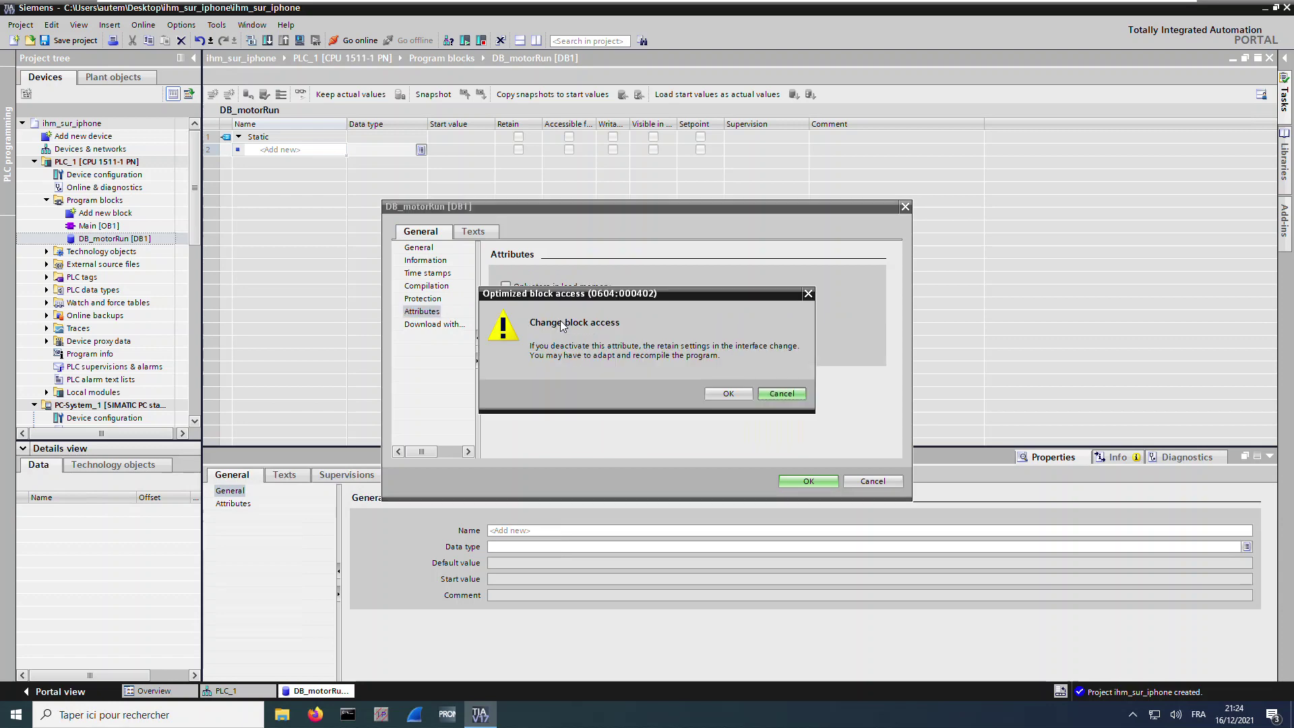
left_click(706, 393)
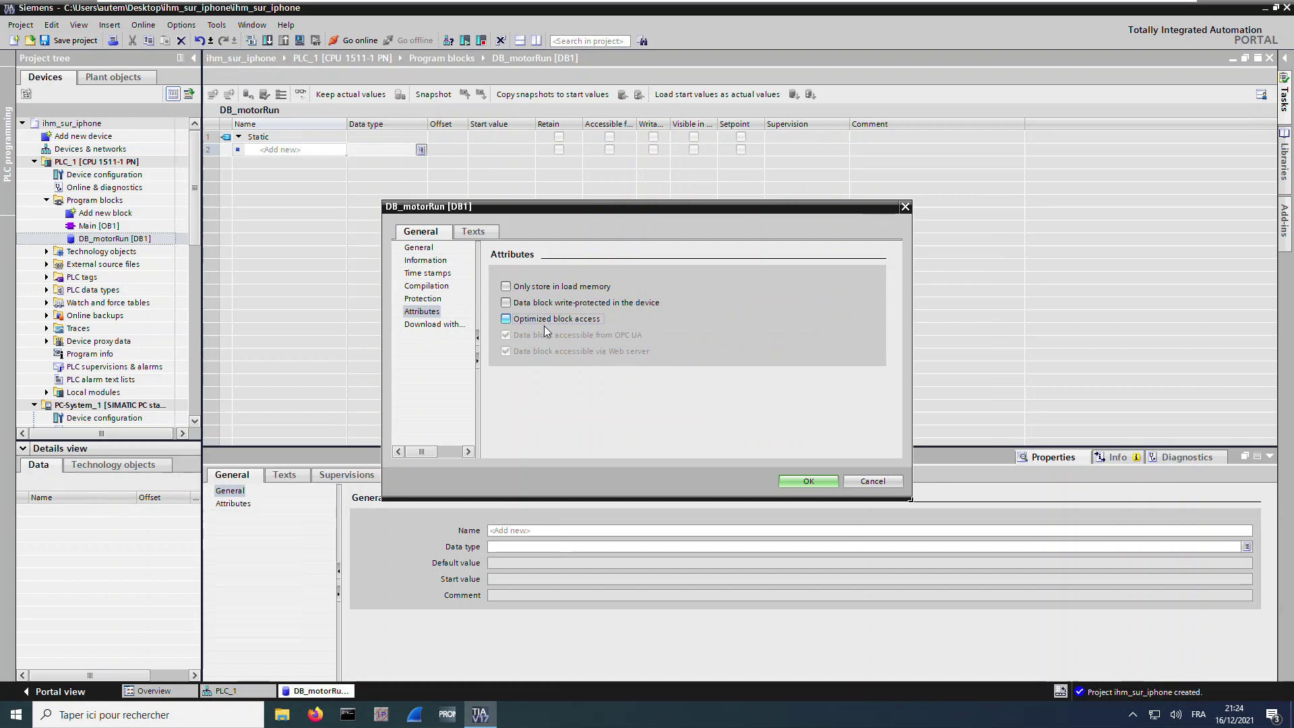
left_click(790, 481)
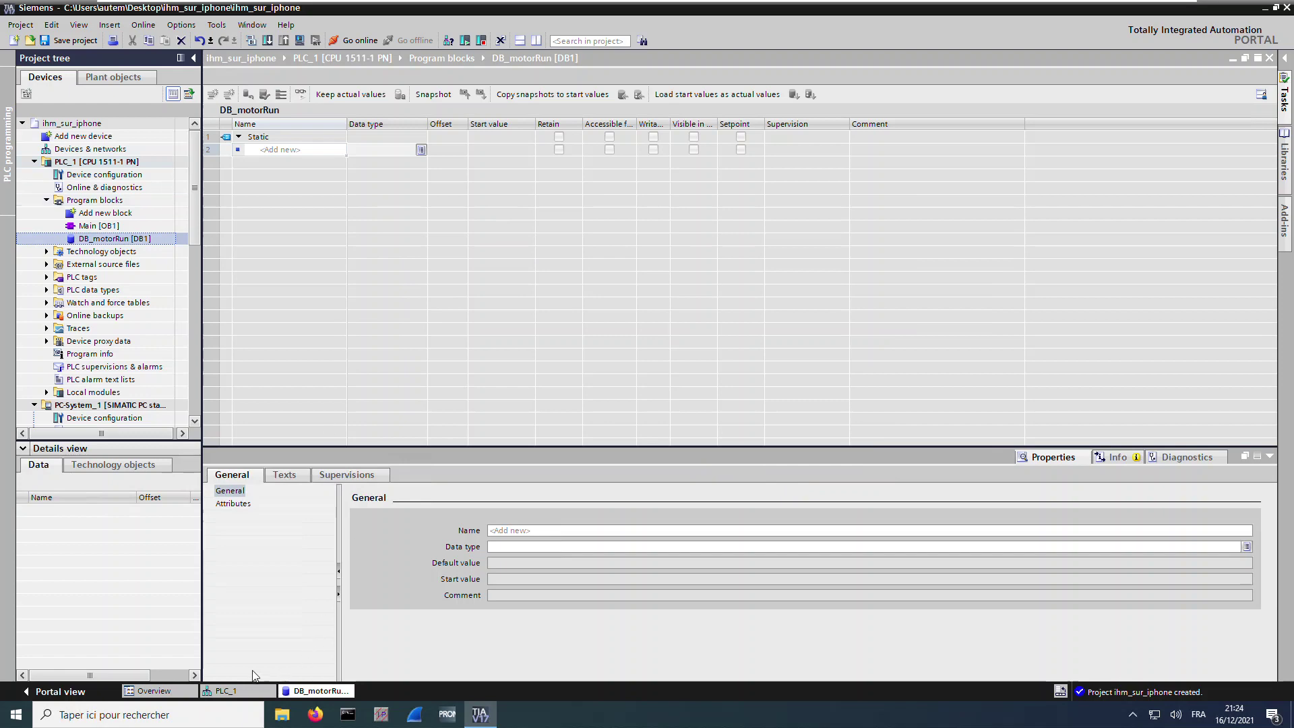
left_click(92, 225)
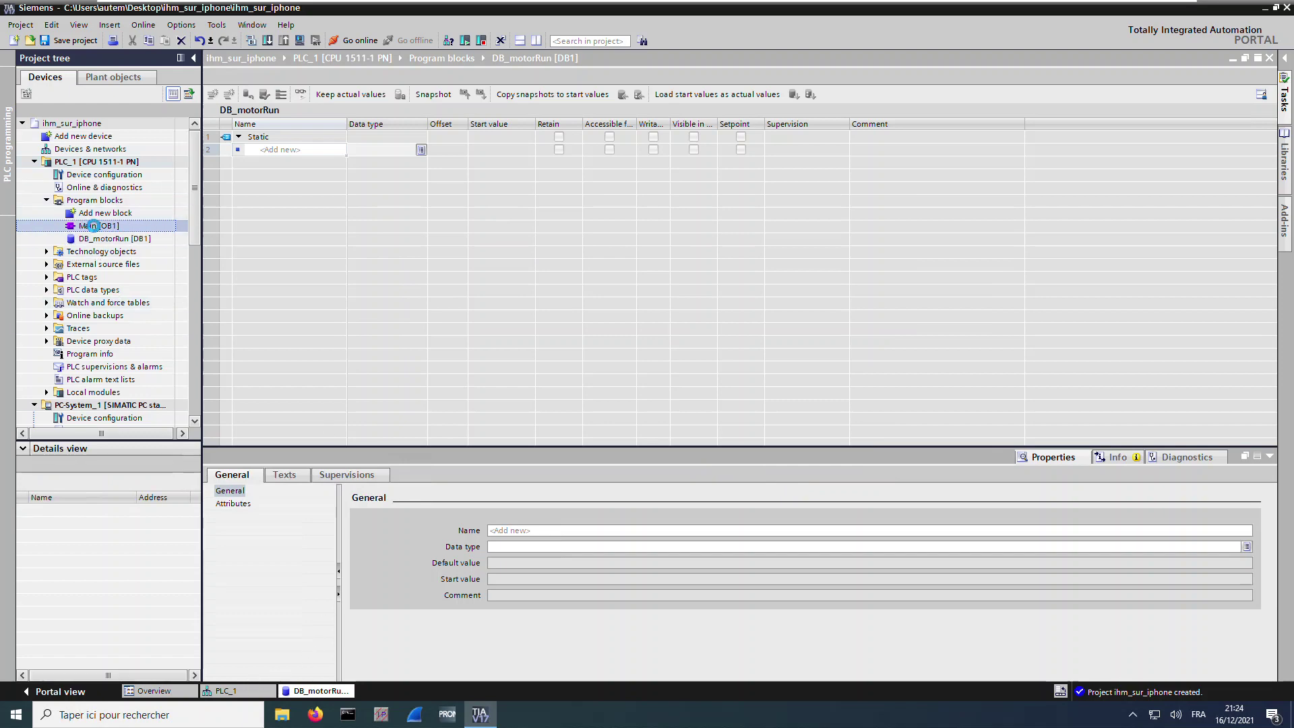
Build Main [OB1] Network 1: NO contact, NC contact, coil, plus a parallel NO contact branch
double_click(93, 226)
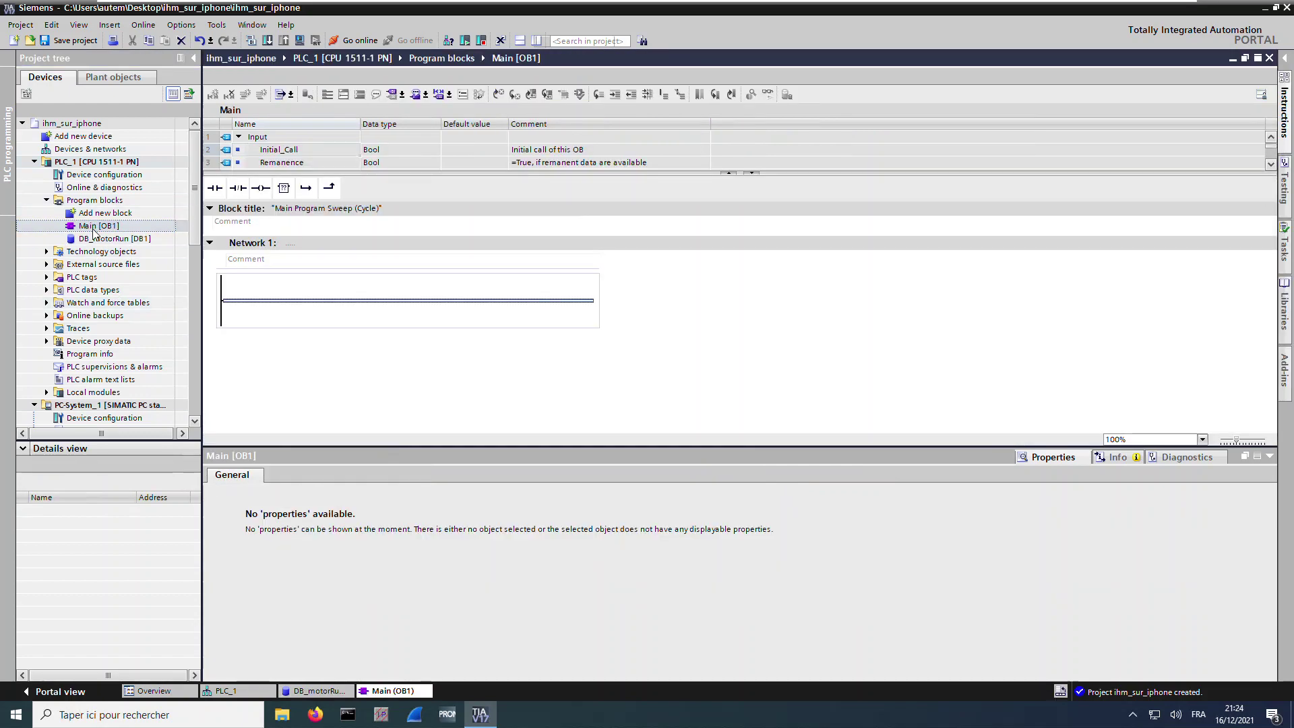
left_click(217, 192)
left_click(248, 193)
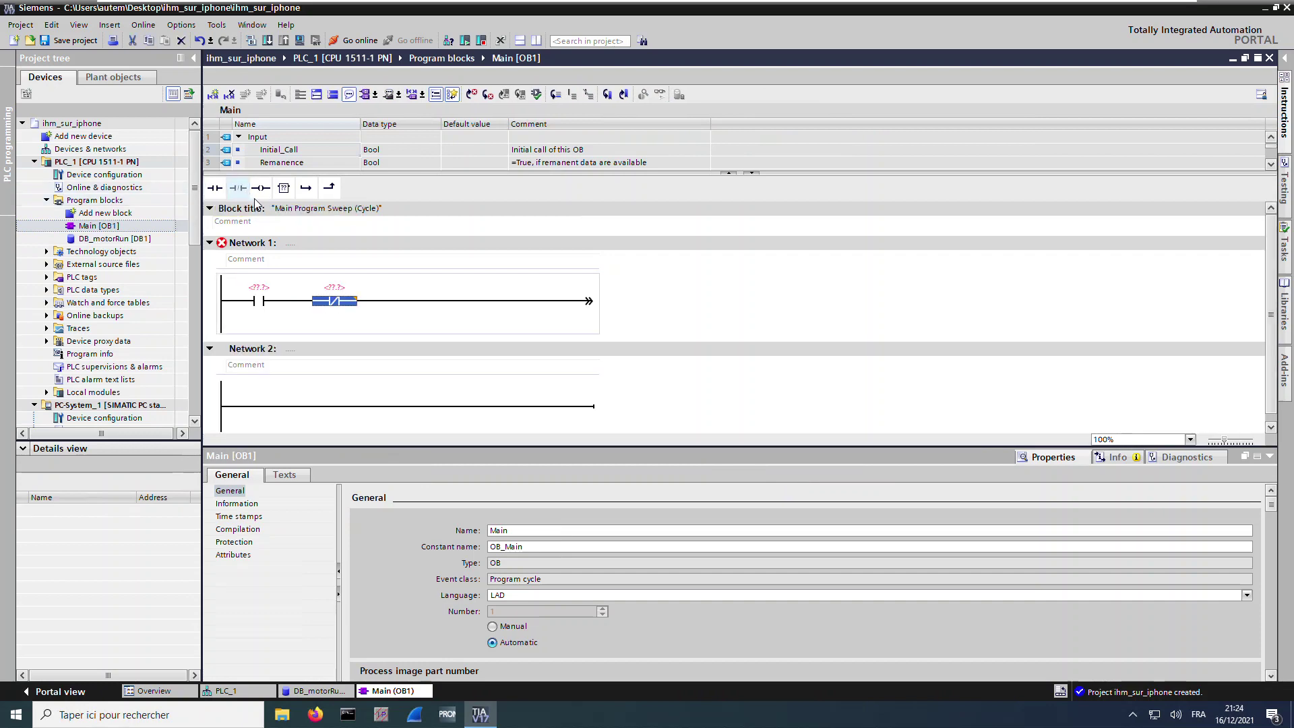
left_click(261, 188)
left_click(250, 279)
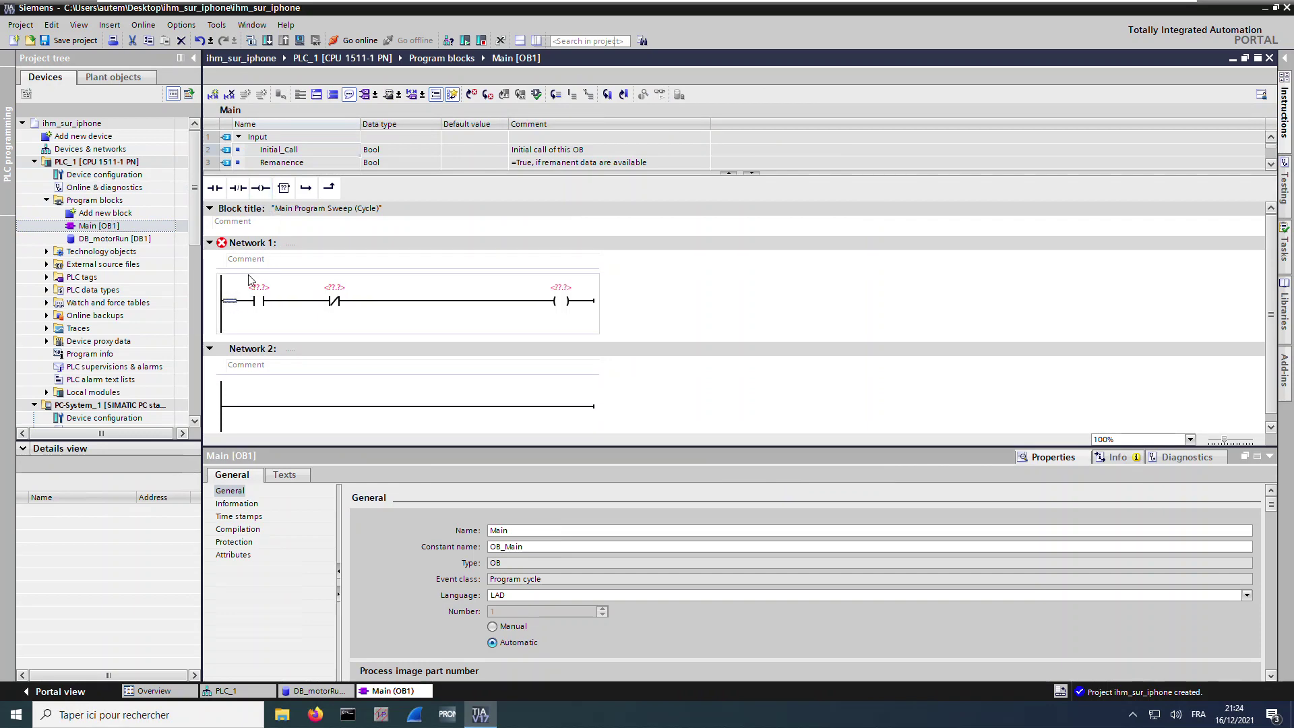
left_click(307, 189)
left_click(216, 188)
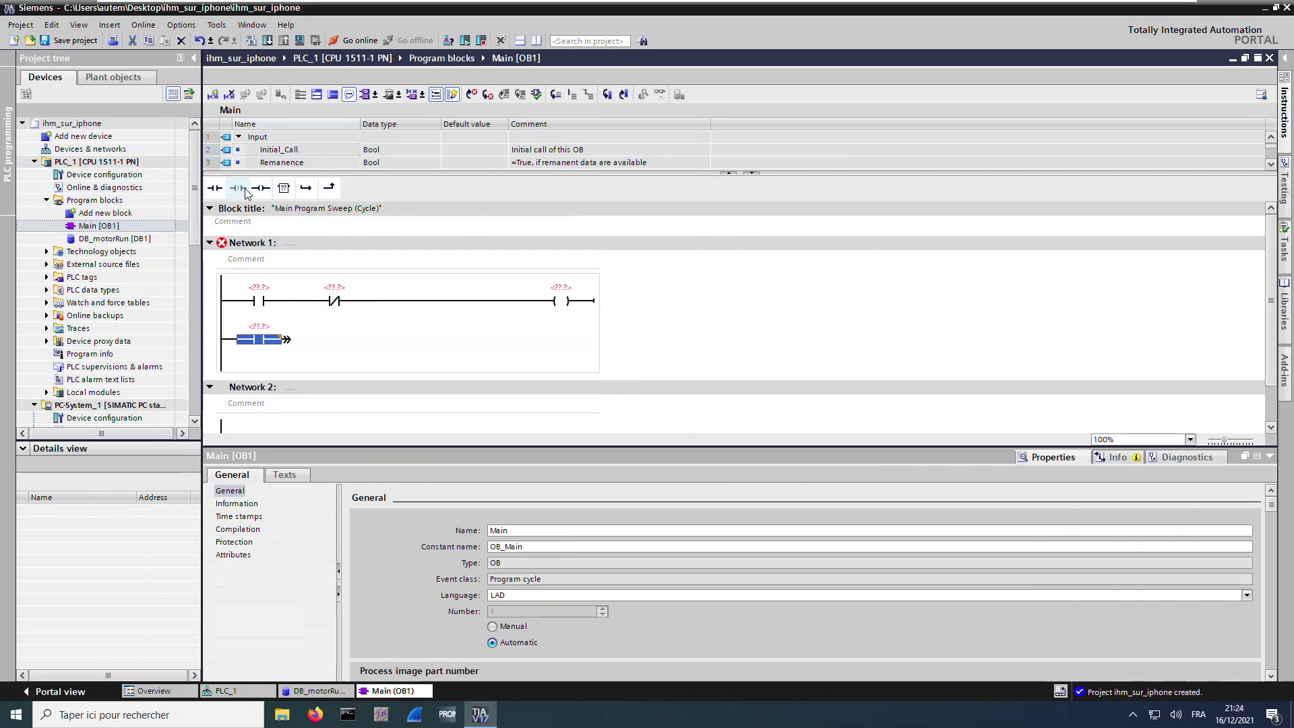
left_click(329, 188)
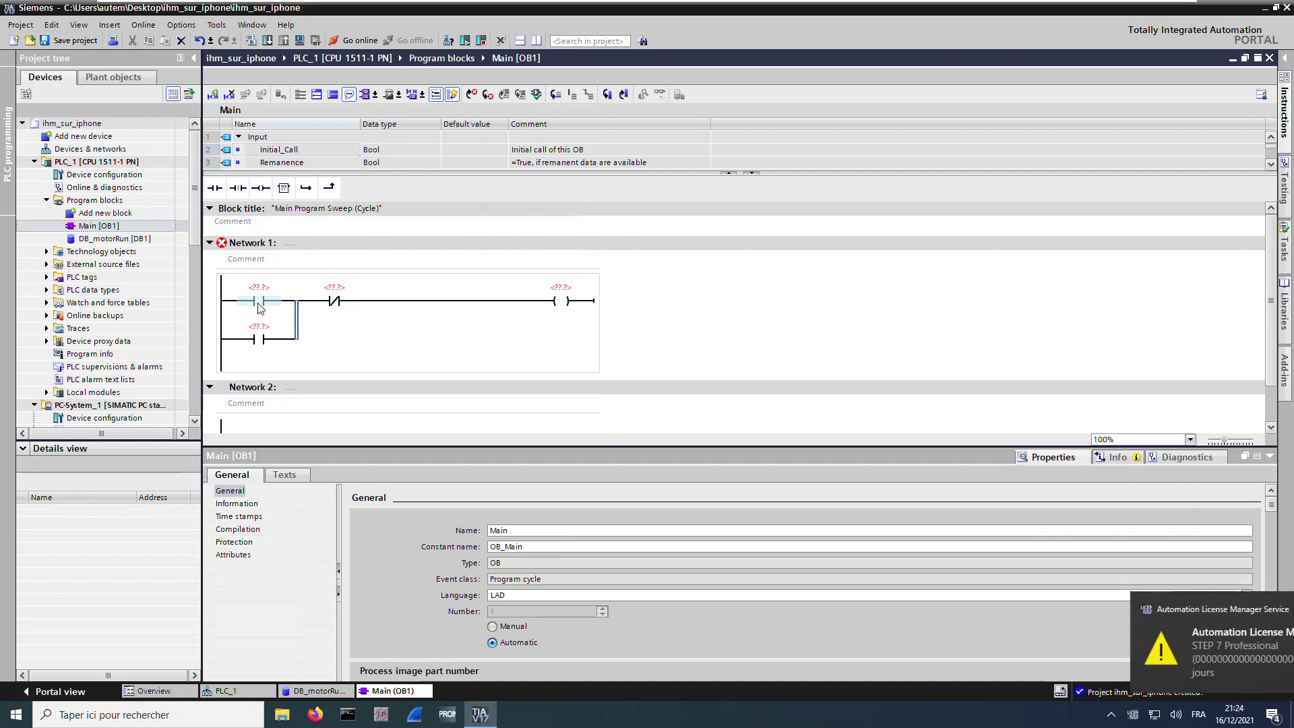
Set the first contact's operand to DB_motorRun and return to the DB_motorRun block
left_click(260, 303)
left_click(561, 308)
left_click(260, 343)
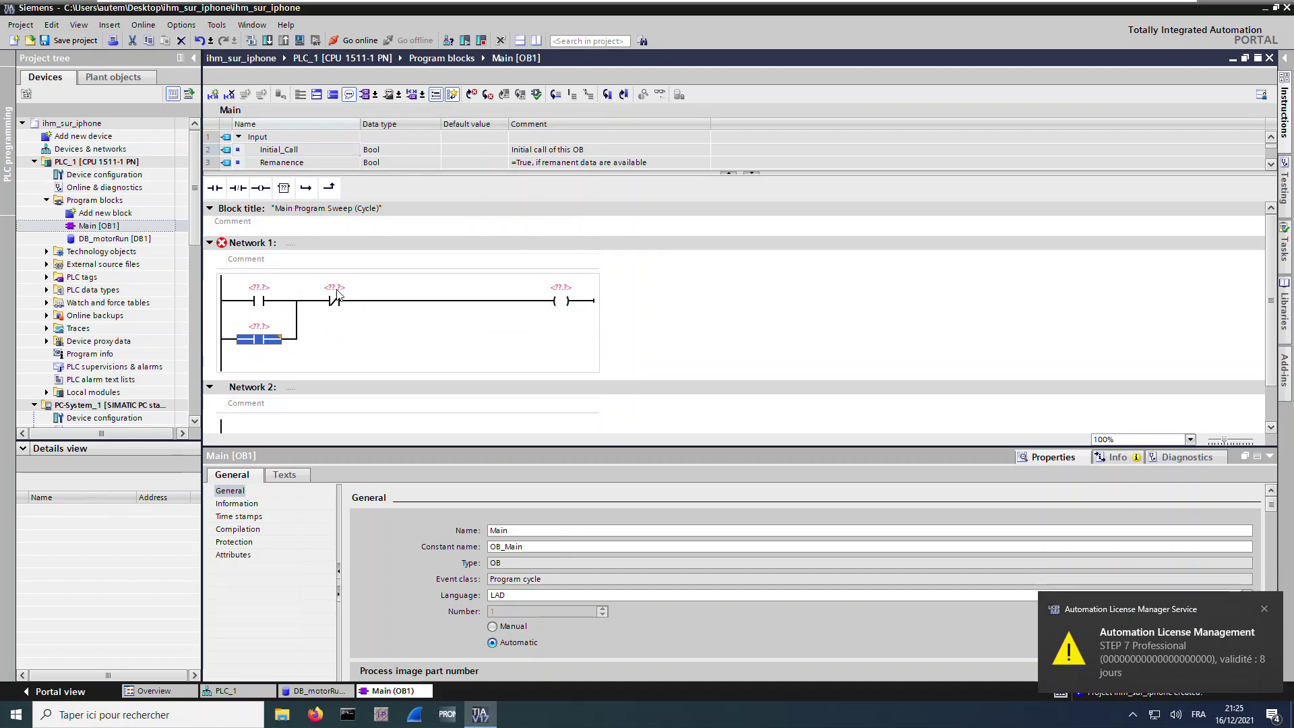
left_click(559, 302)
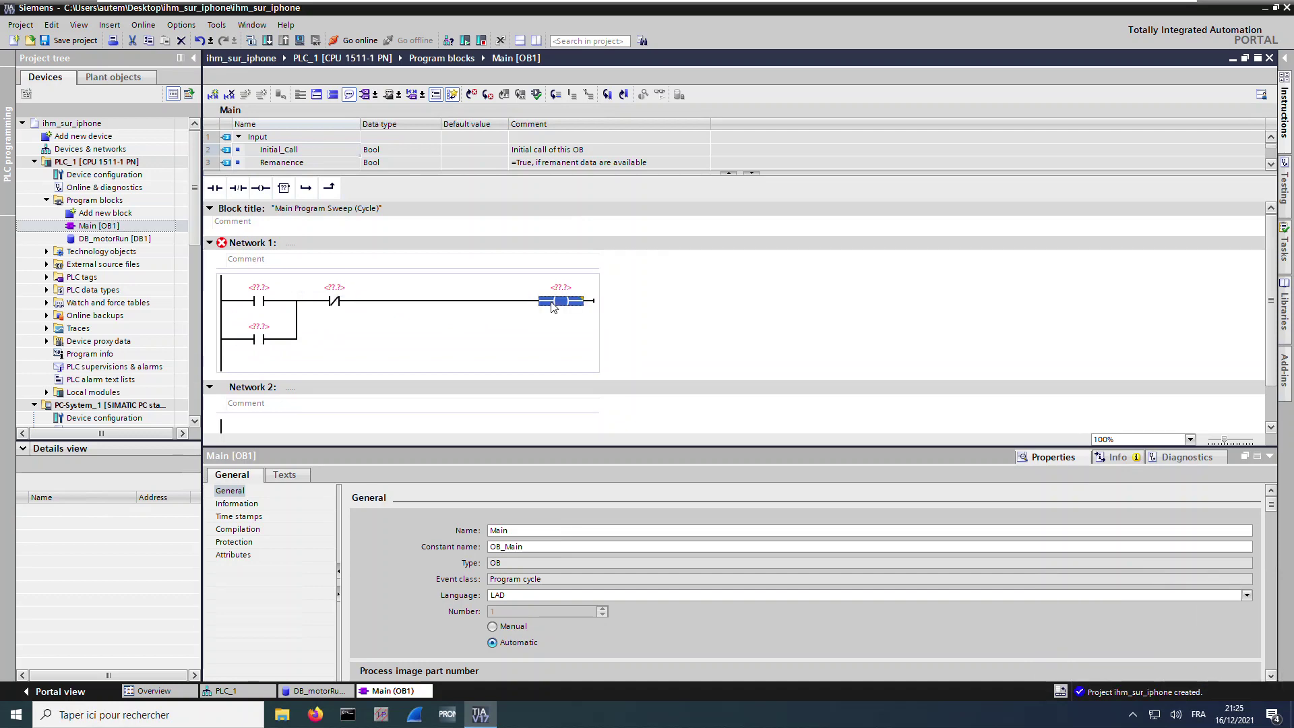
double_click(270, 290)
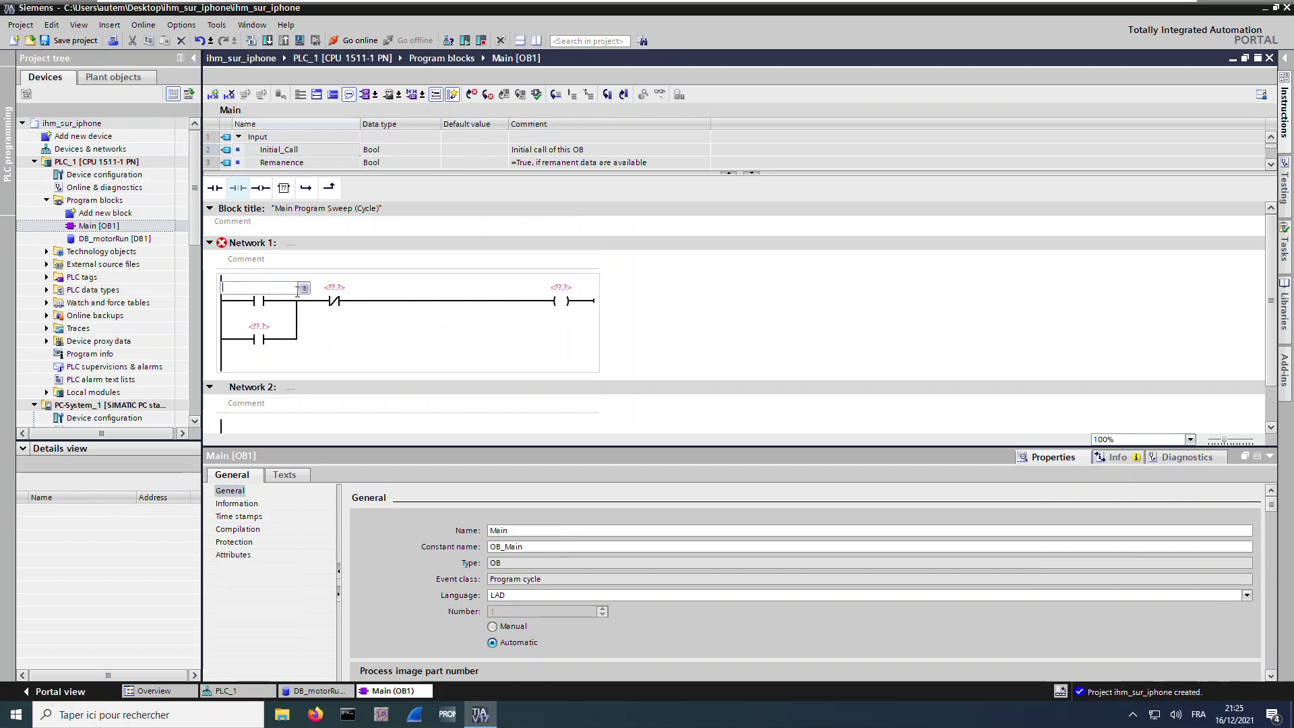
left_click(304, 289)
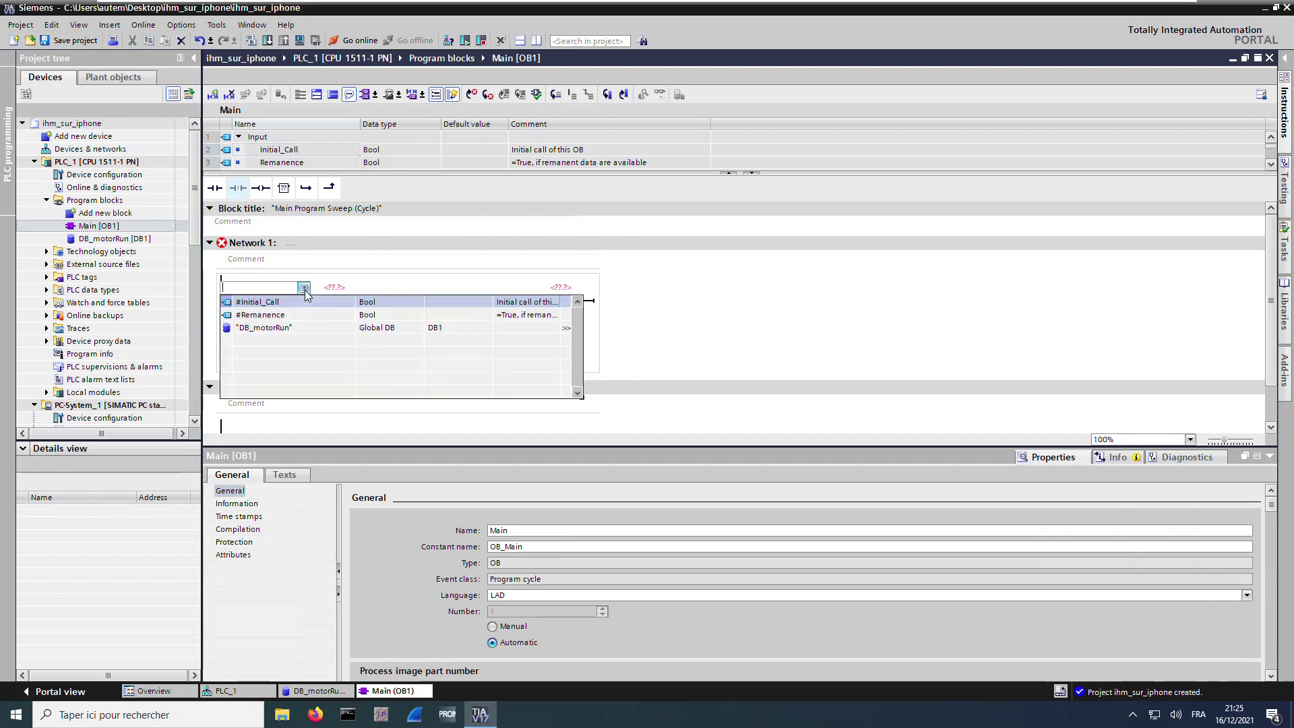
left_click(281, 328)
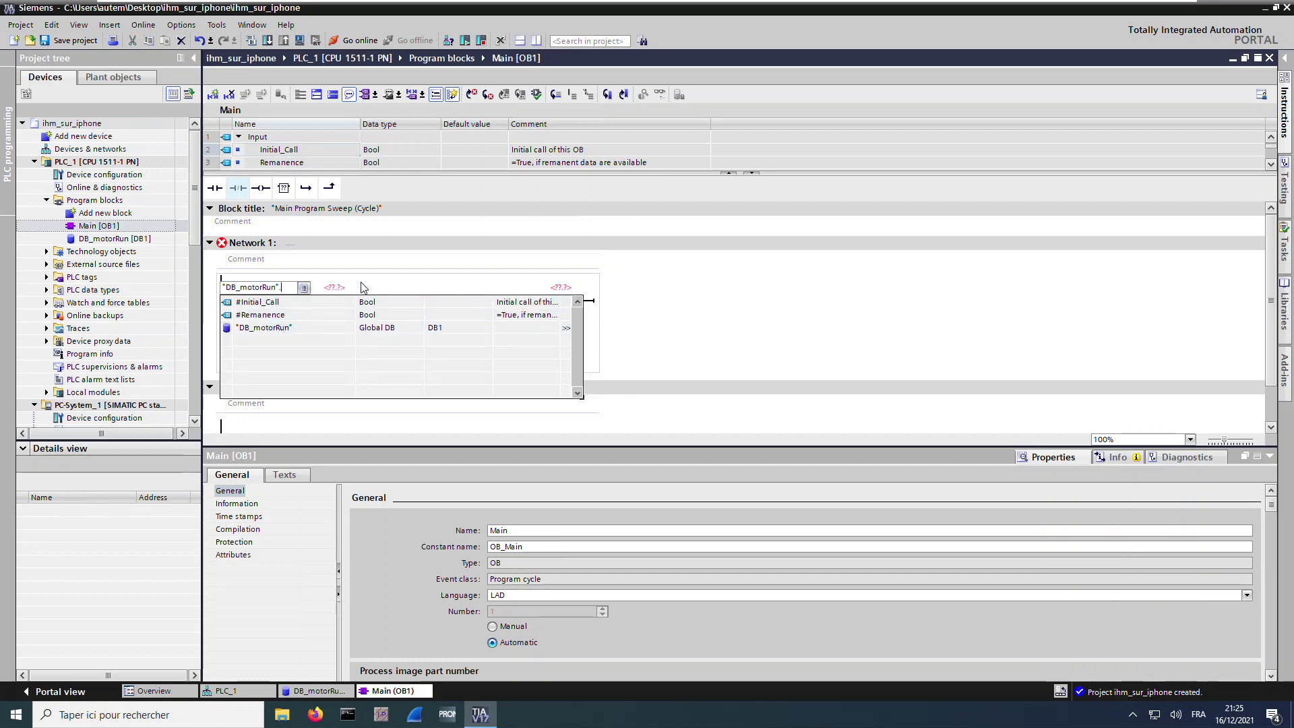
left_click(381, 290)
left_click(315, 691)
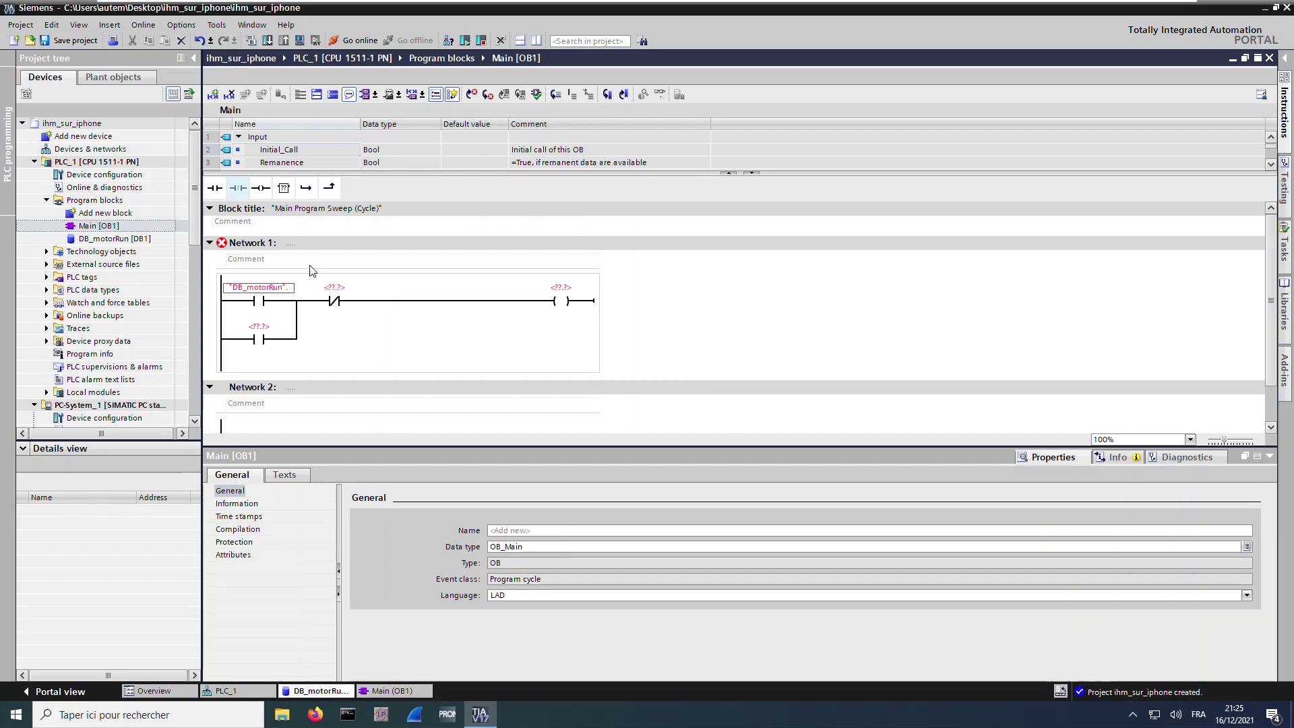
left_click(301, 151)
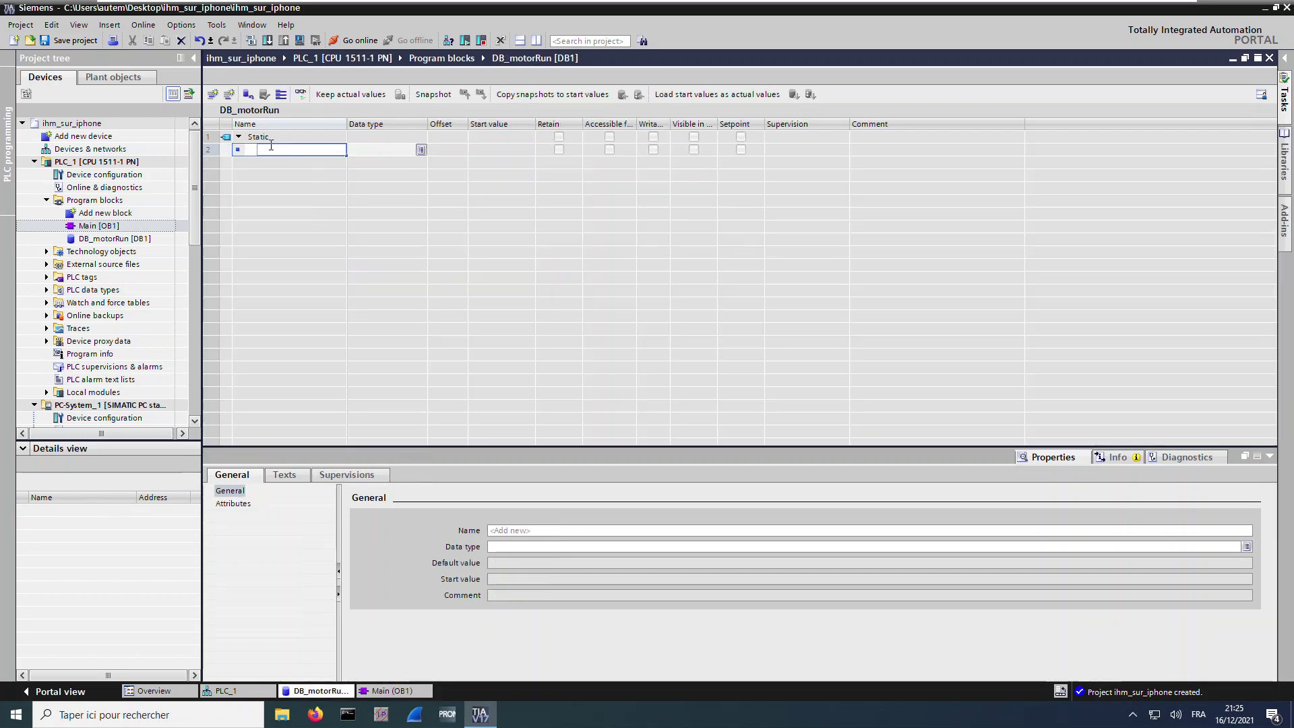
Add Bool tags start, stop and etatMoteur_ON to DB_motorRun
type("start")
key("Return")
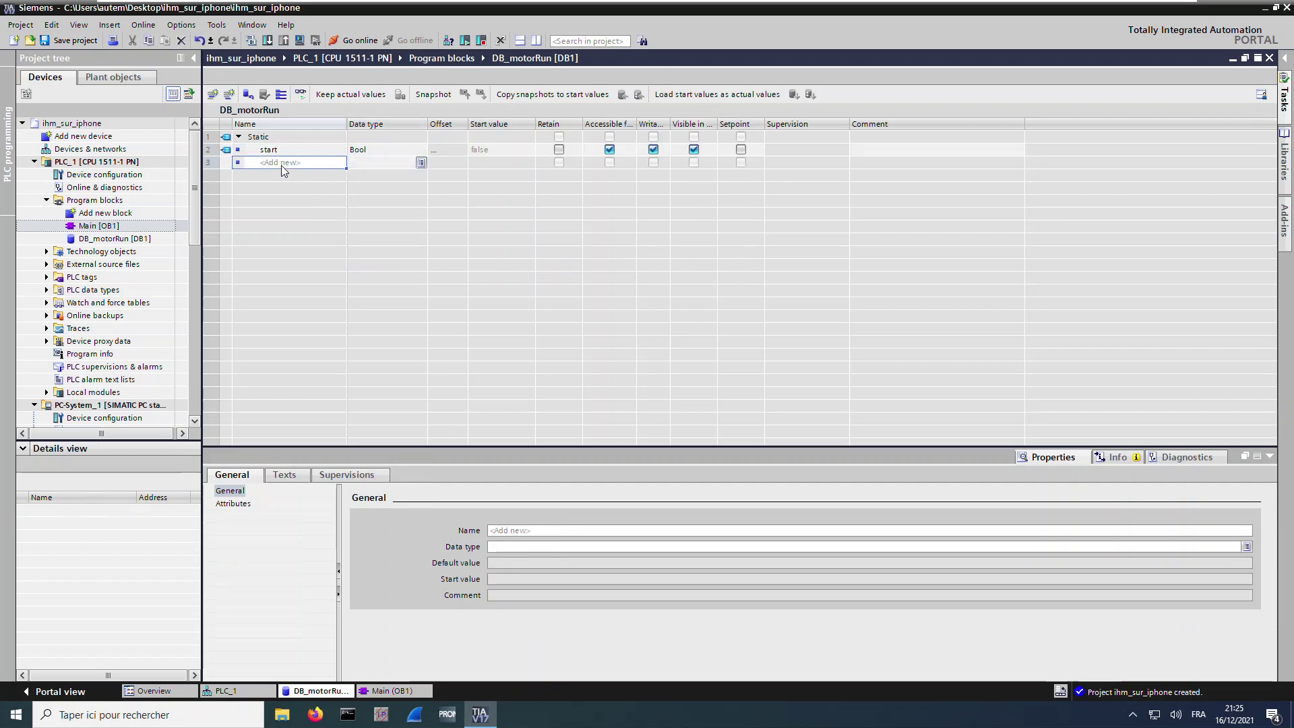
type("stop")
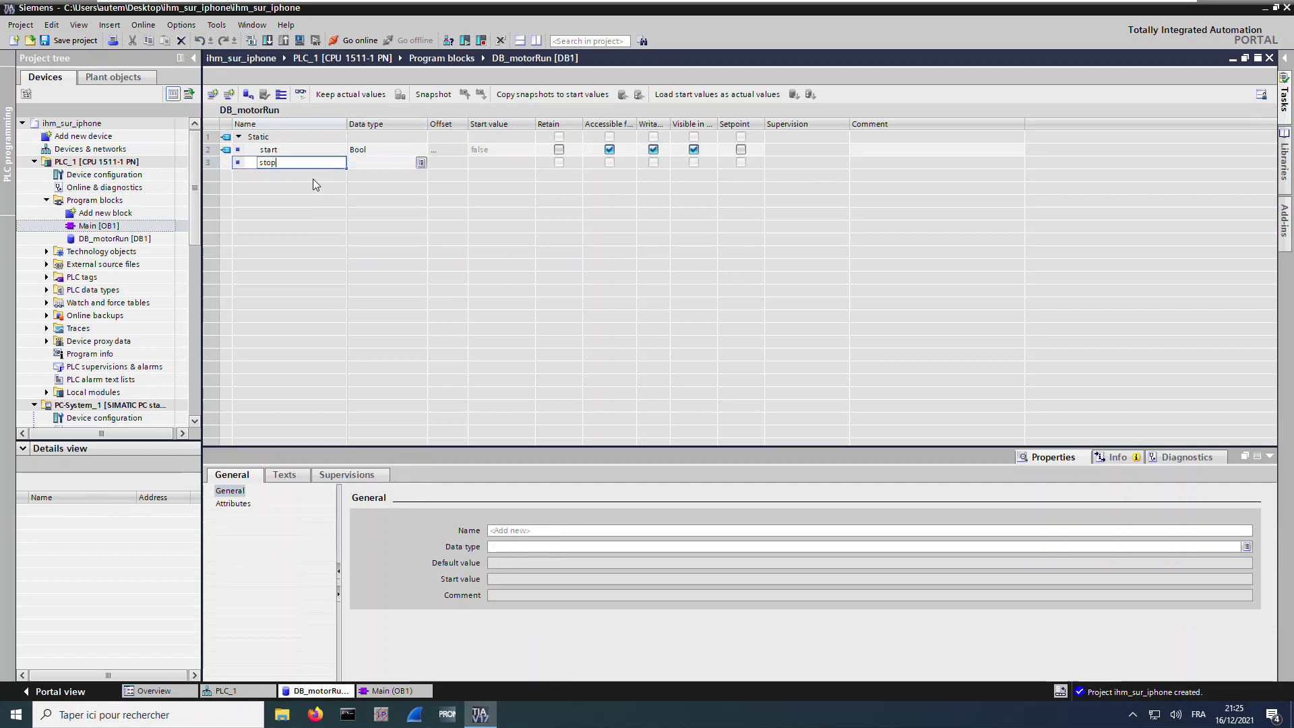
key("Return")
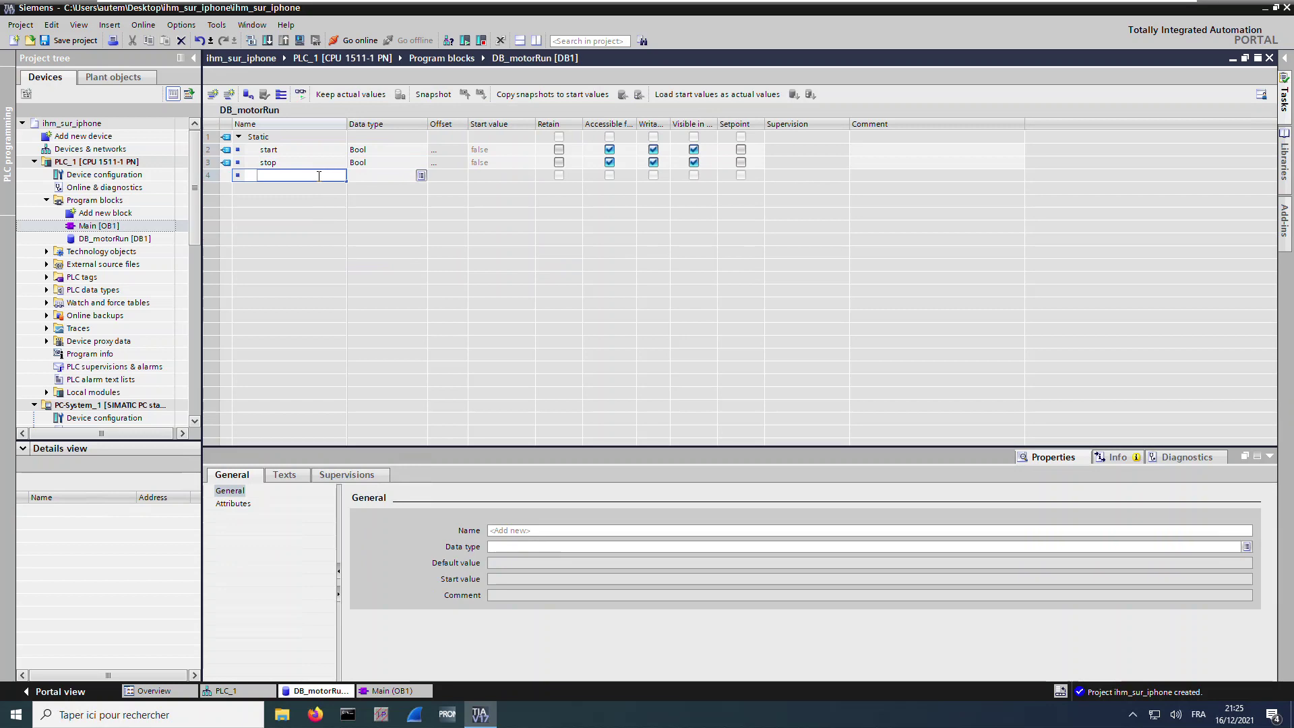
type("etatMoteur")
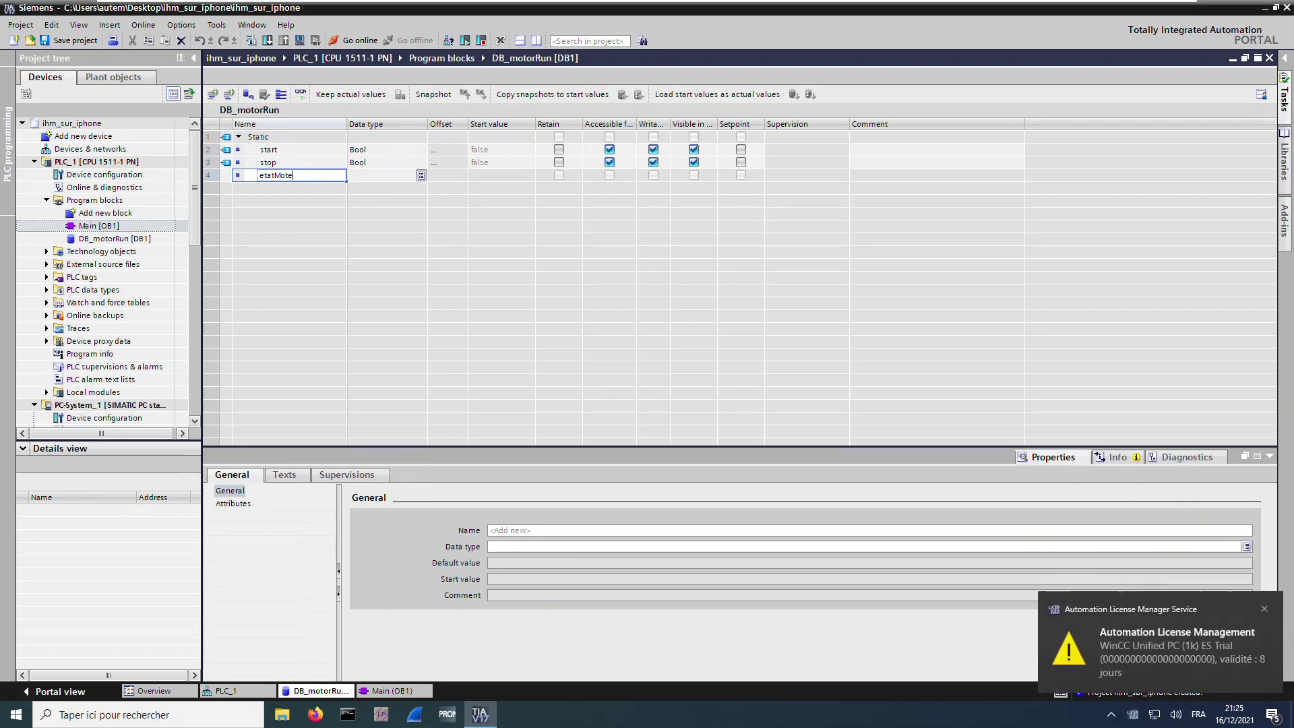
left_click(374, 180)
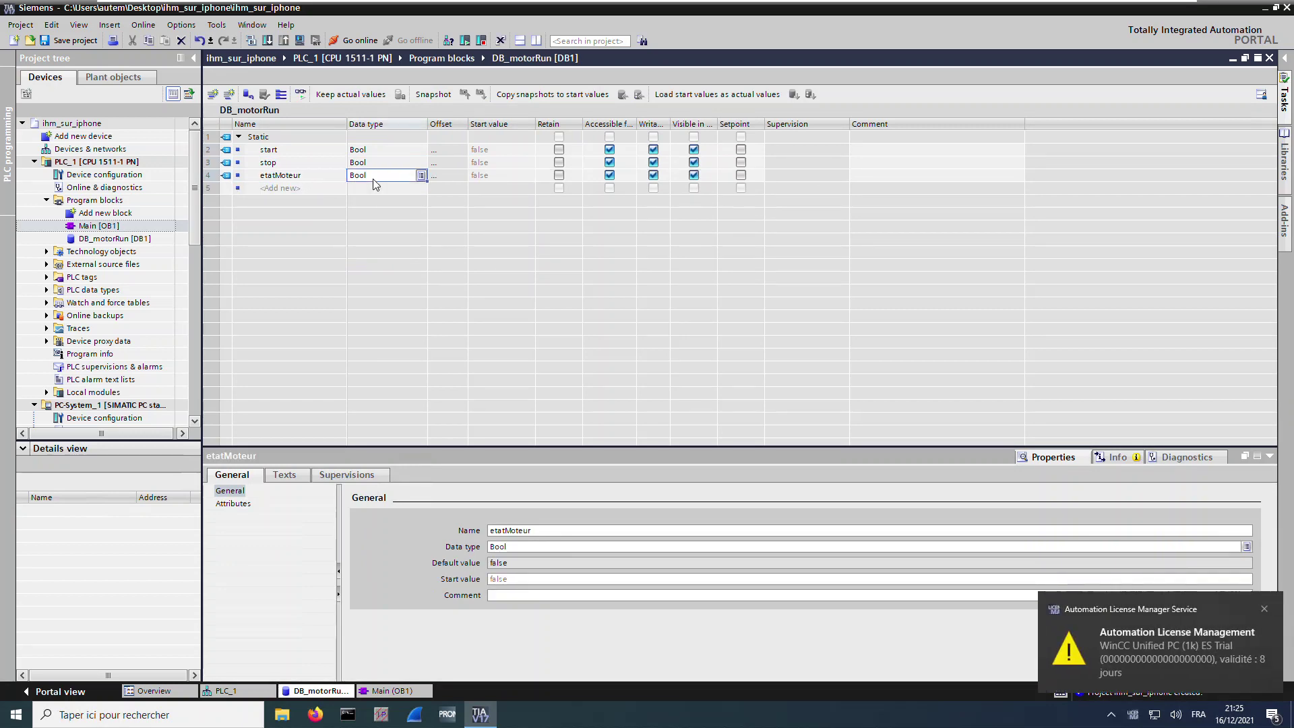
left_click(305, 178)
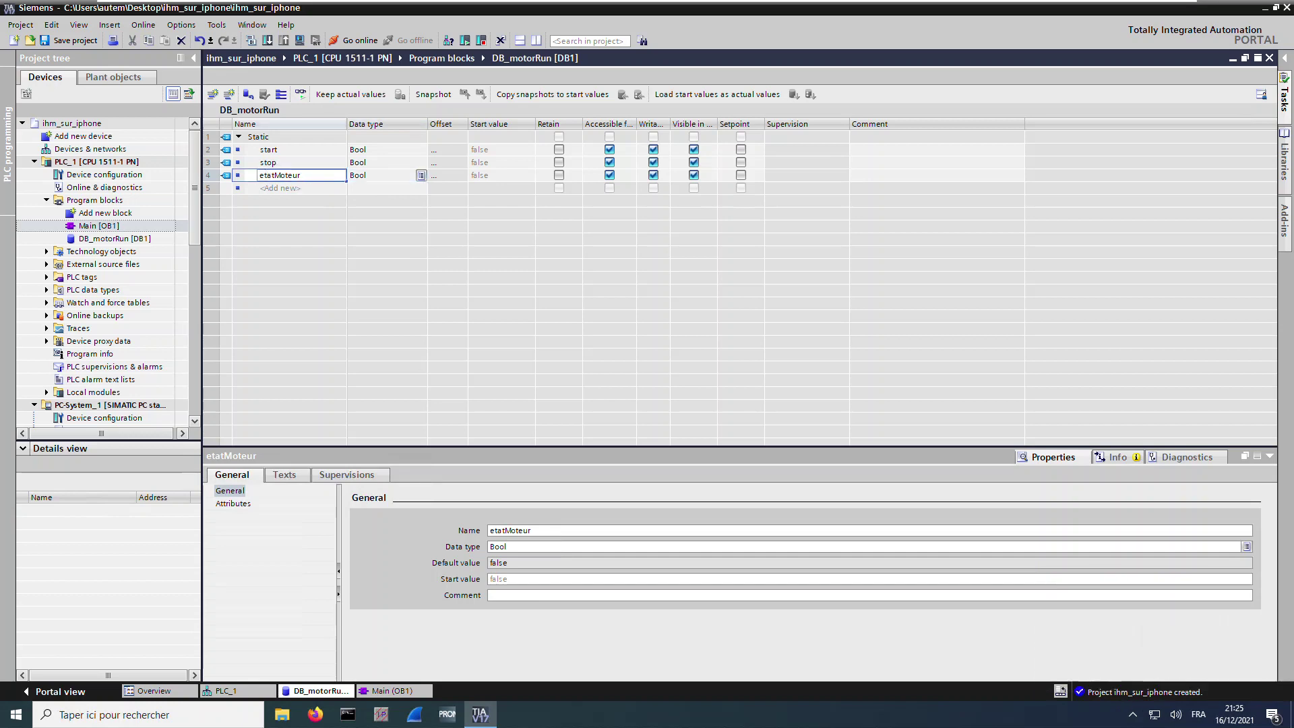
type("_ON")
key("Return")
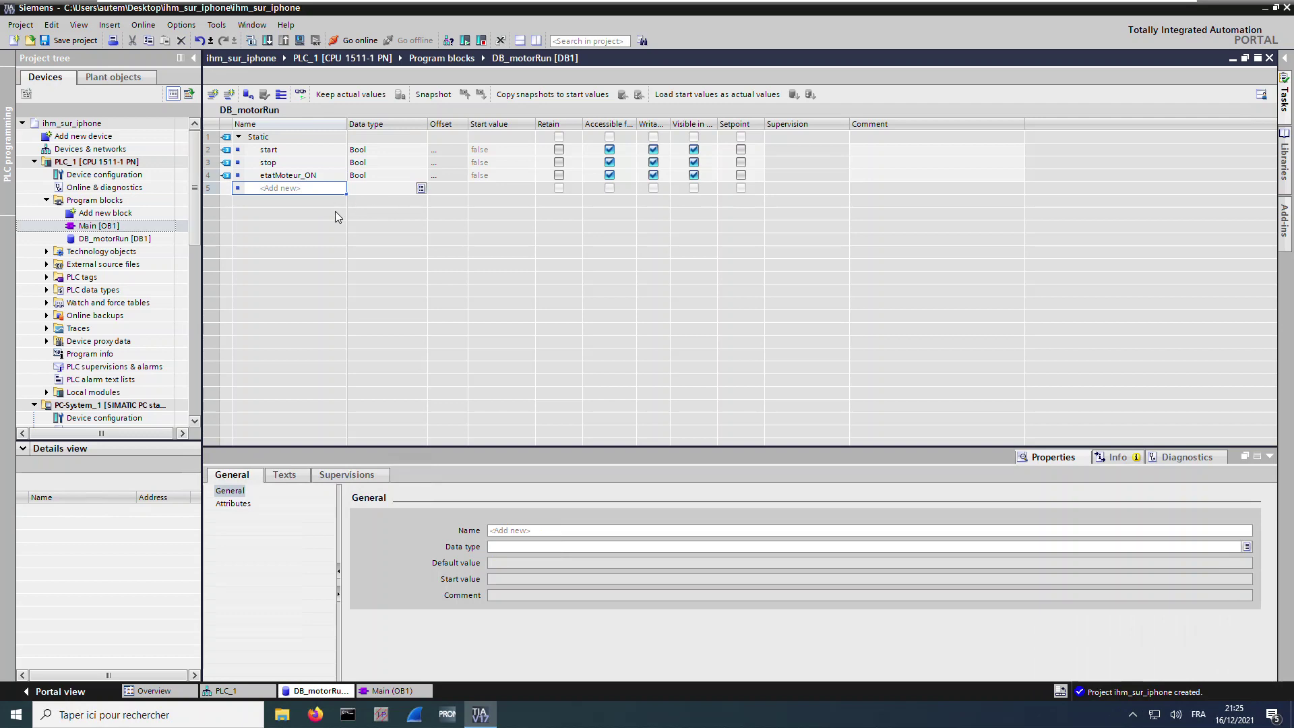
left_click(394, 691)
Assign DB_motorRun.start to the first contact and DB_motorRun.stop to the normally closed contact
type(".s")
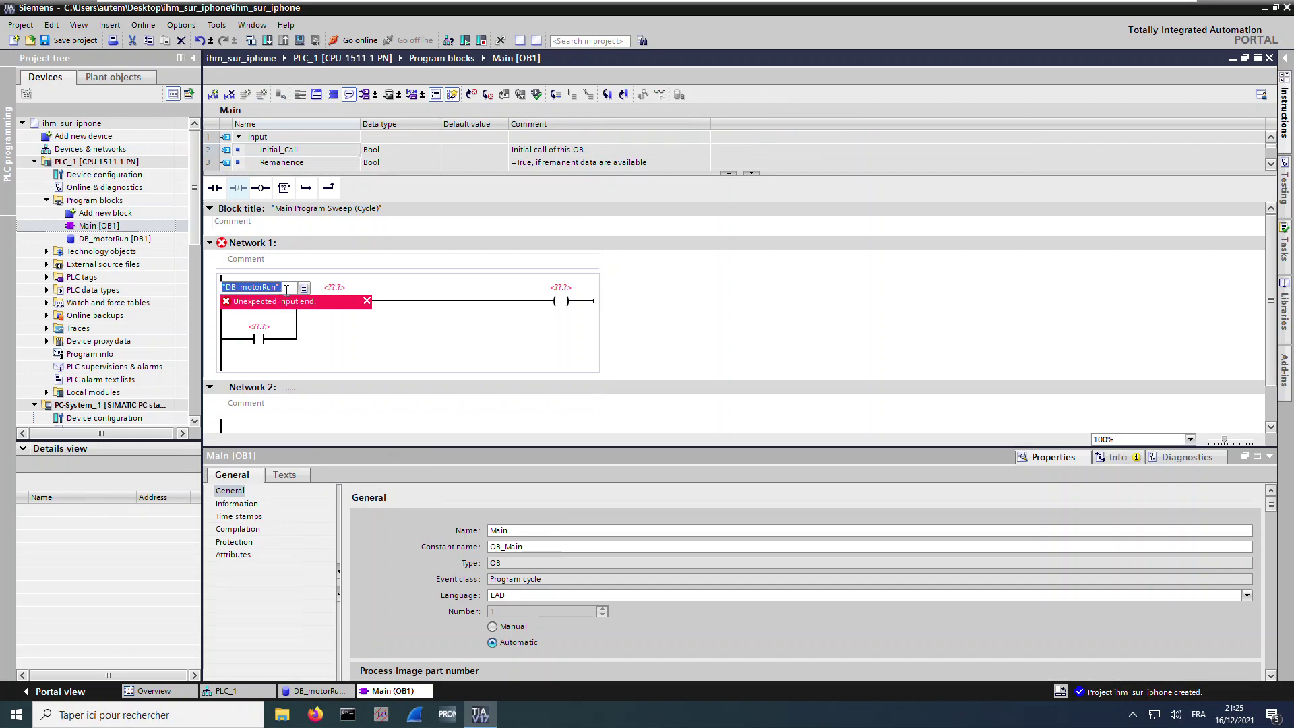
left_click(303, 287)
left_click(276, 304)
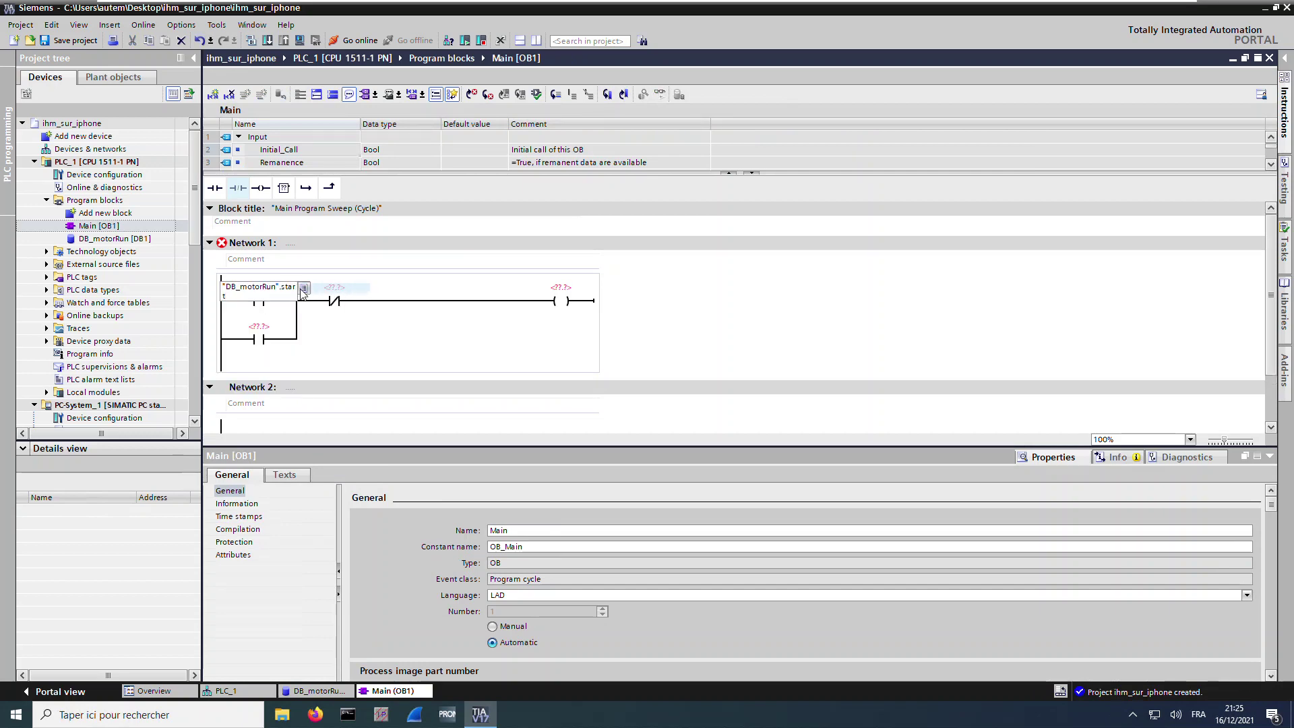
left_click(273, 303)
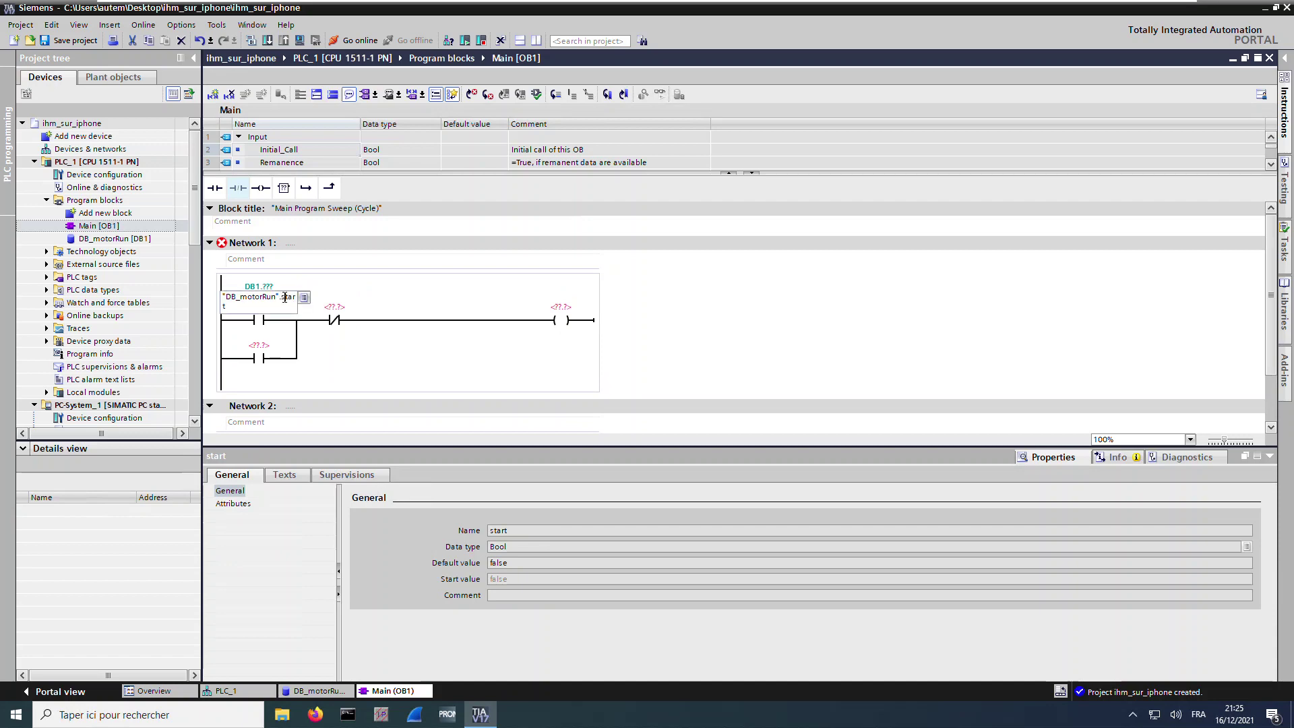
left_click(350, 305)
left_click(379, 308)
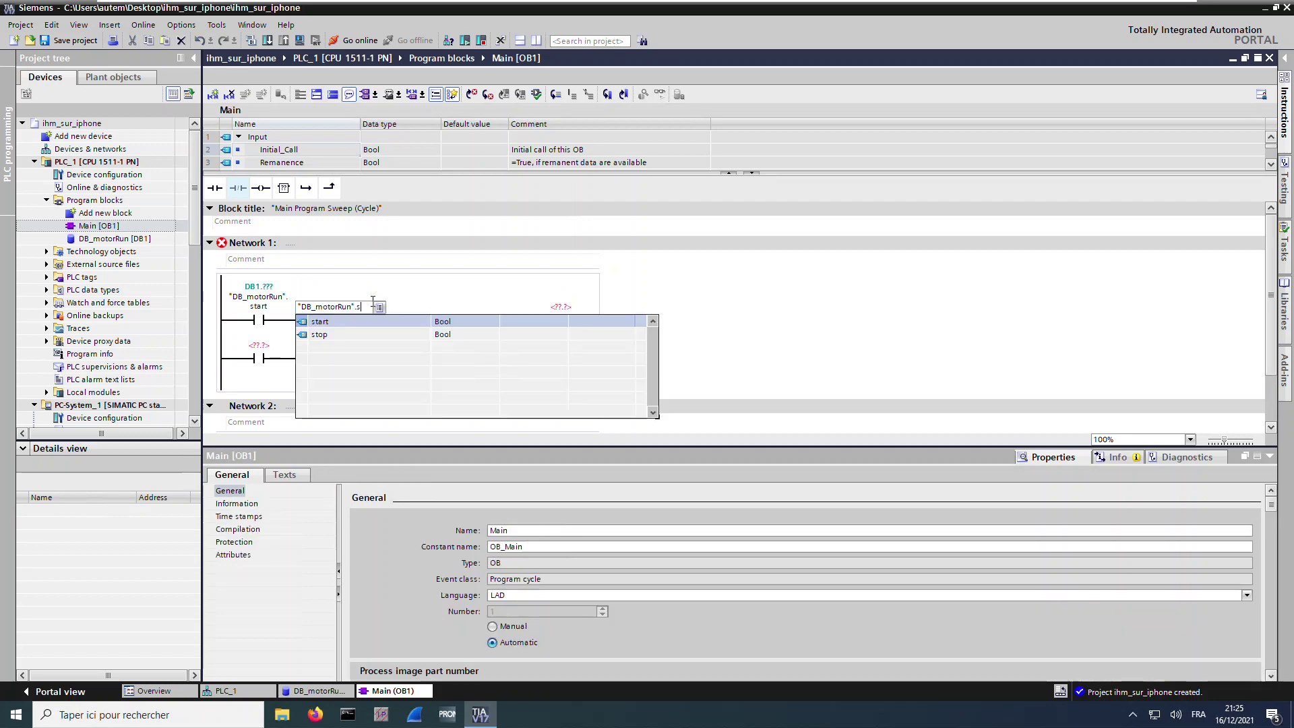
left_click(354, 333)
key("Return")
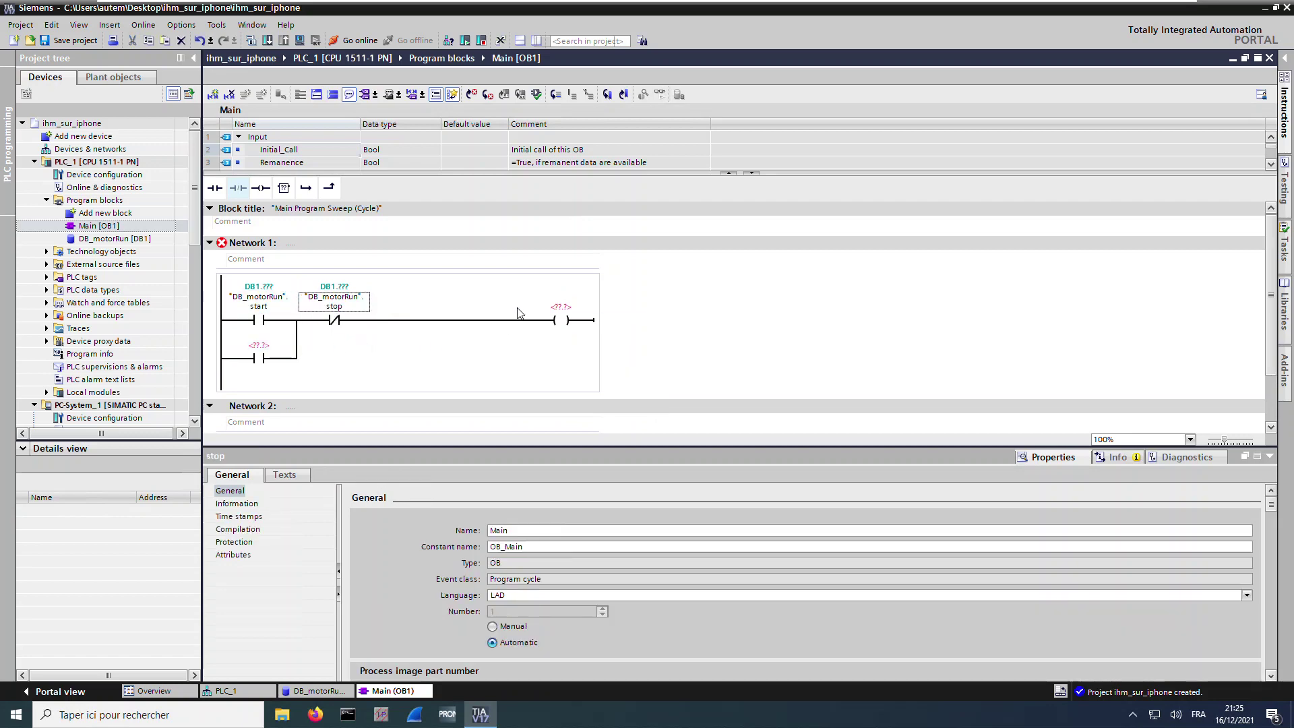
Assign DB_motorRun.etatMoteur_ON to the coil and to the parallel holding contact
left_click(561, 307)
type("s")
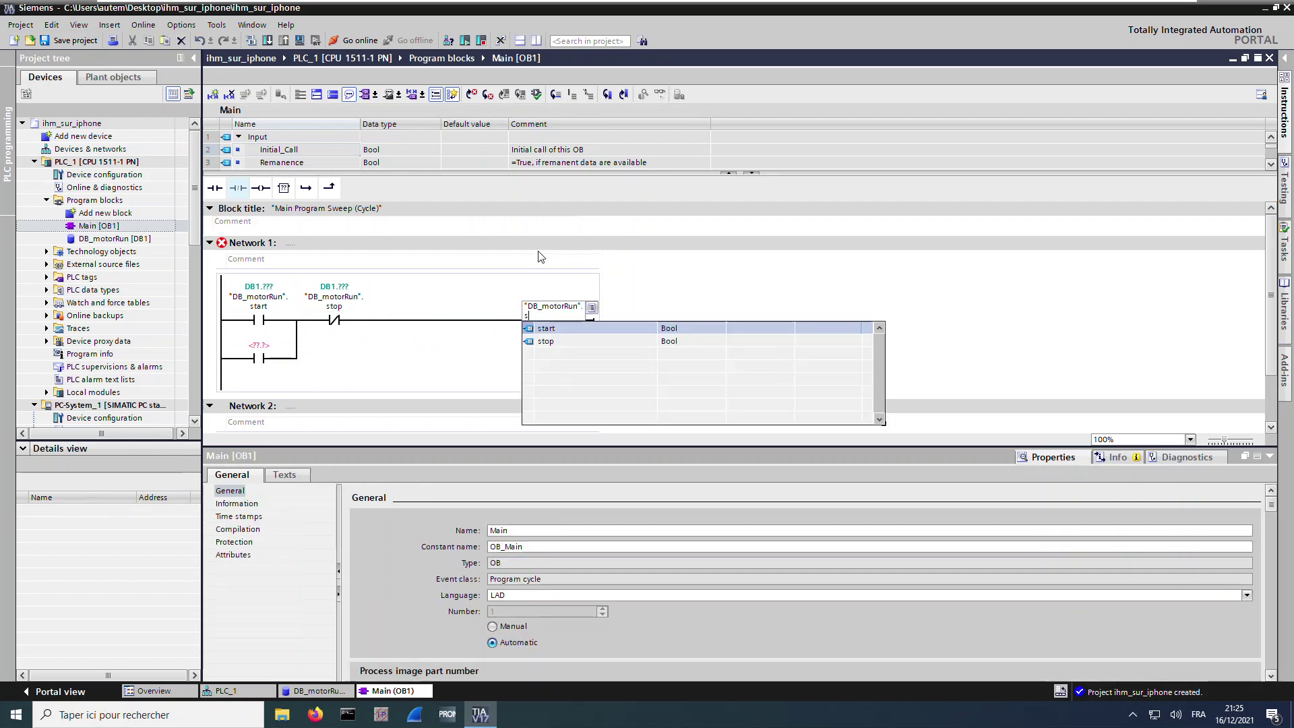
key("BackSpace")
type("m")
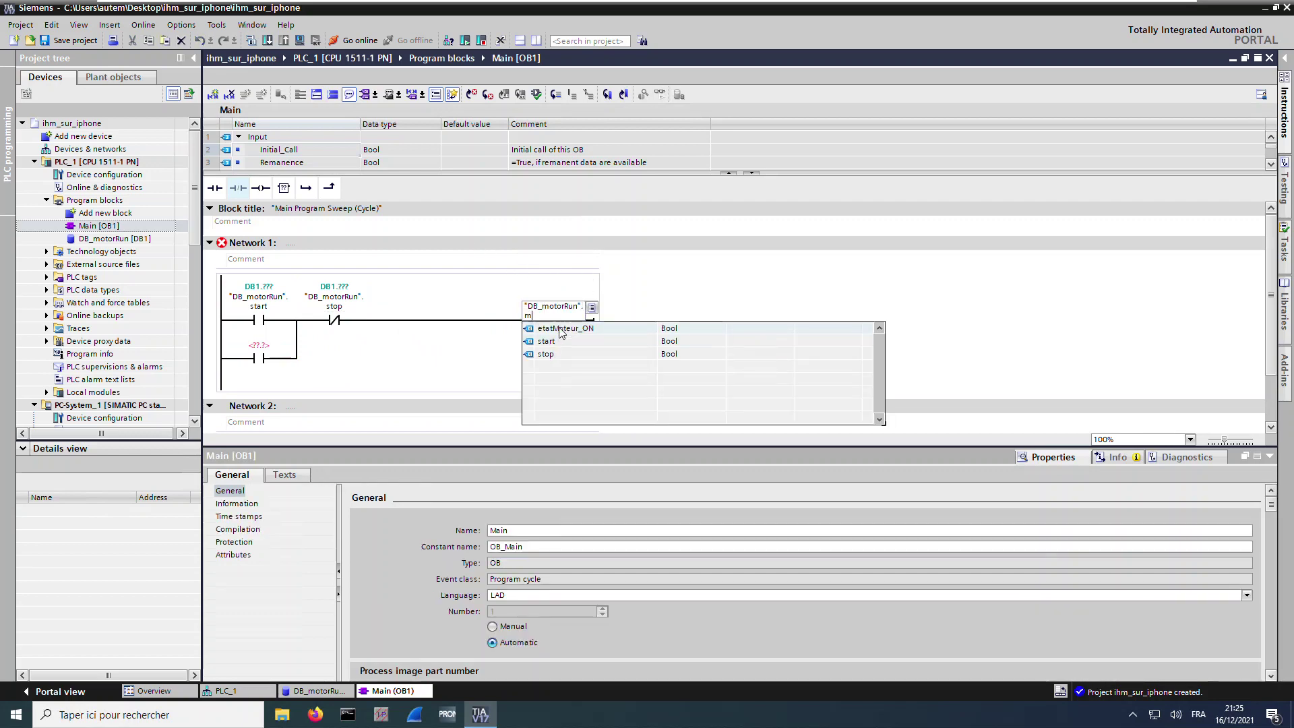
left_click(559, 331)
left_click(259, 345)
type("\"DB_motorRun\".etatMoteur_ON")
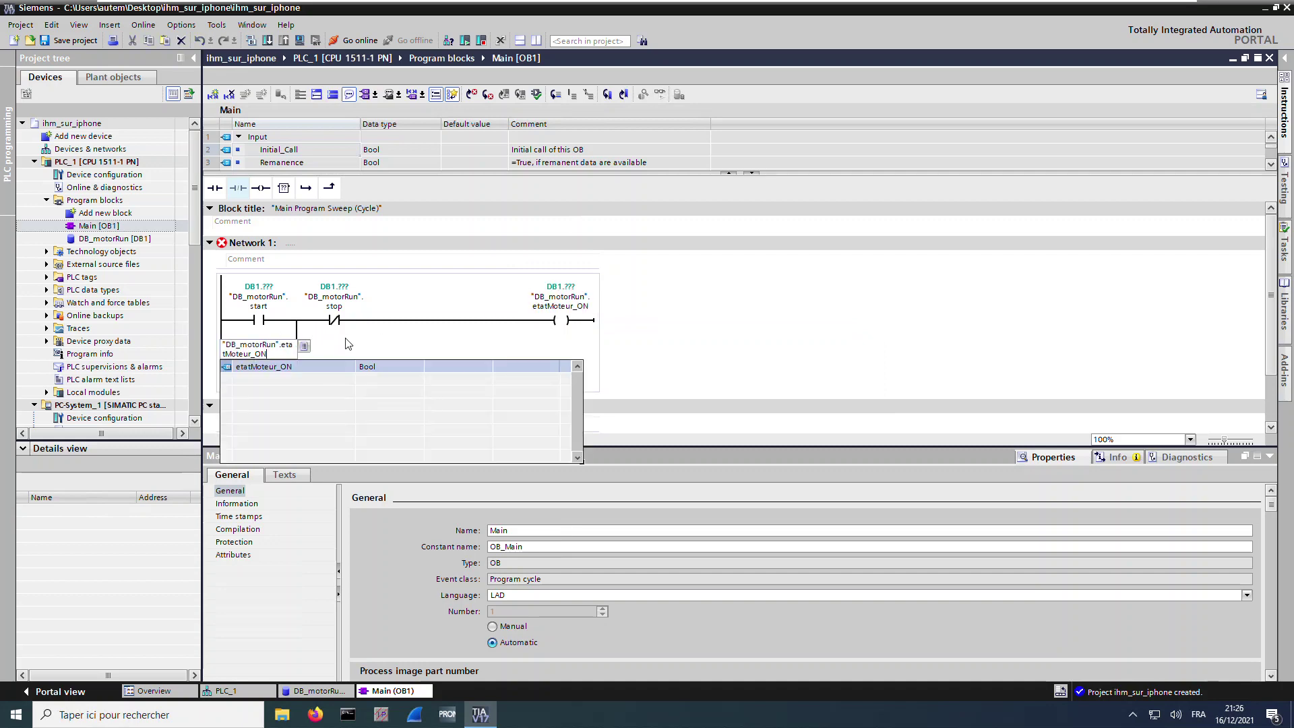
key("Return")
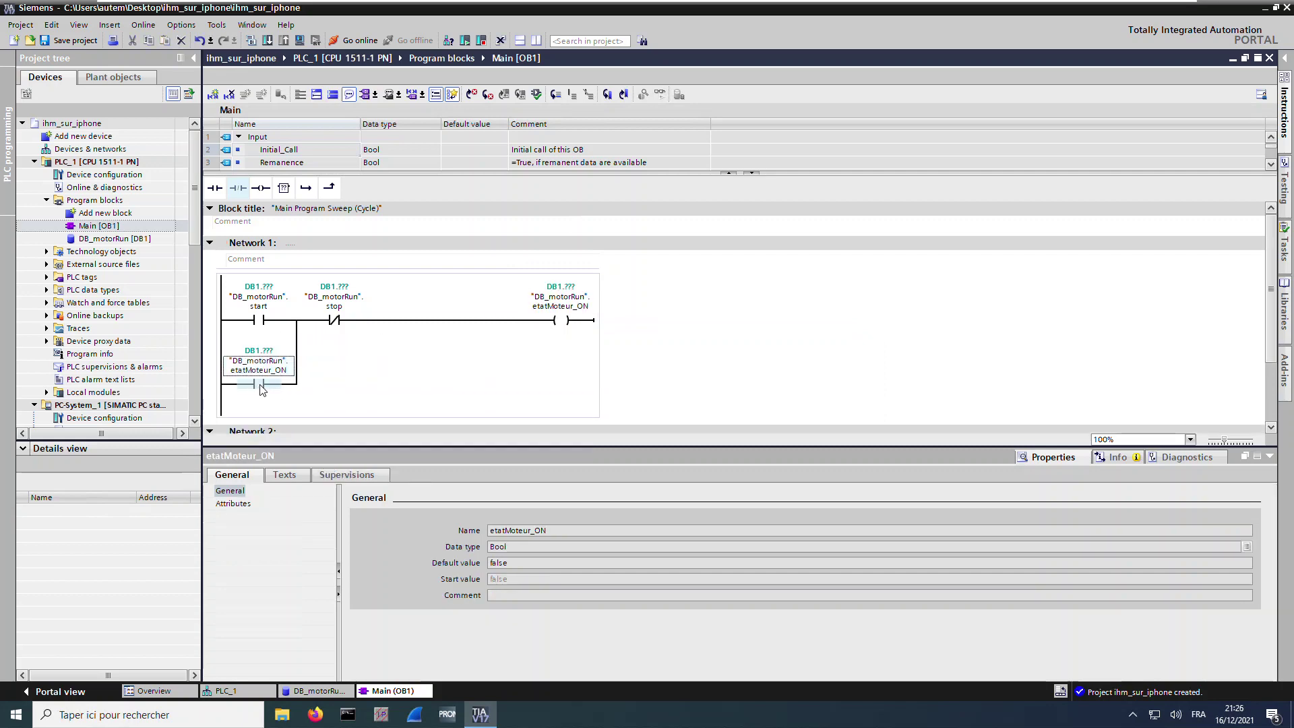
left_click(260, 386)
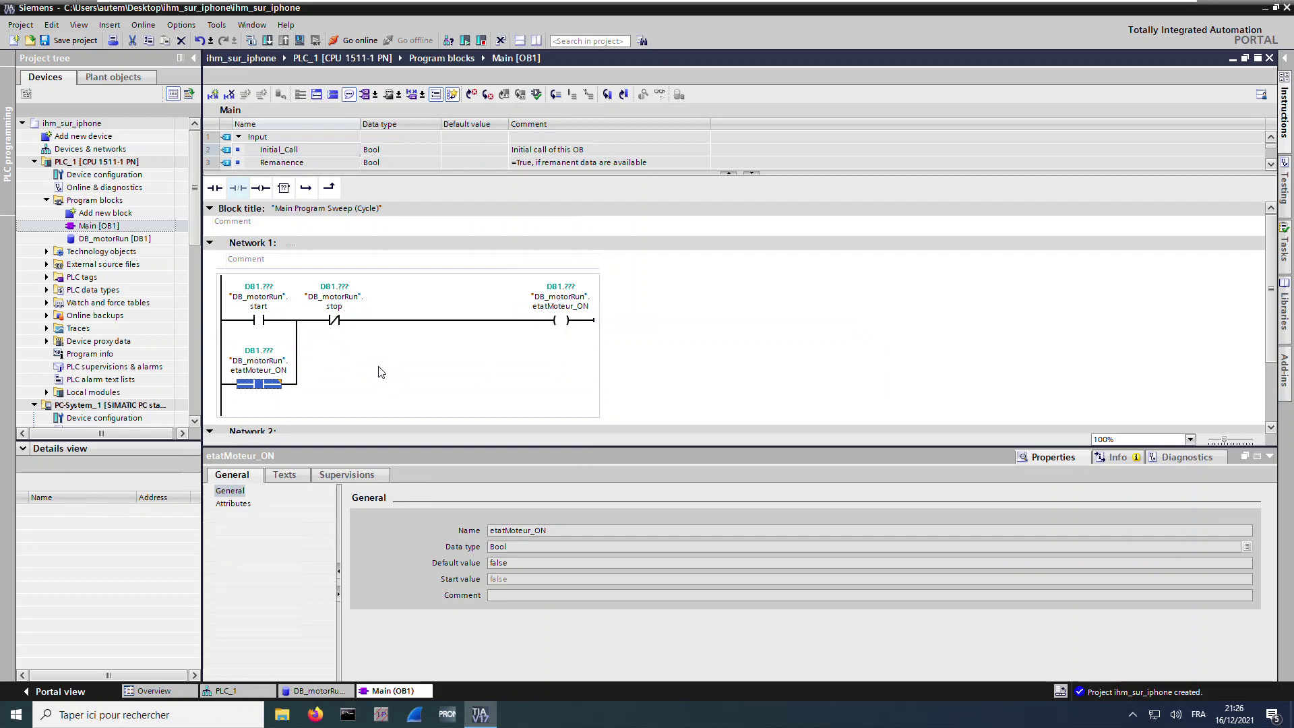
left_click(381, 372)
Save the project, compile PLC_1 with no errors, and save again
left_click(75, 42)
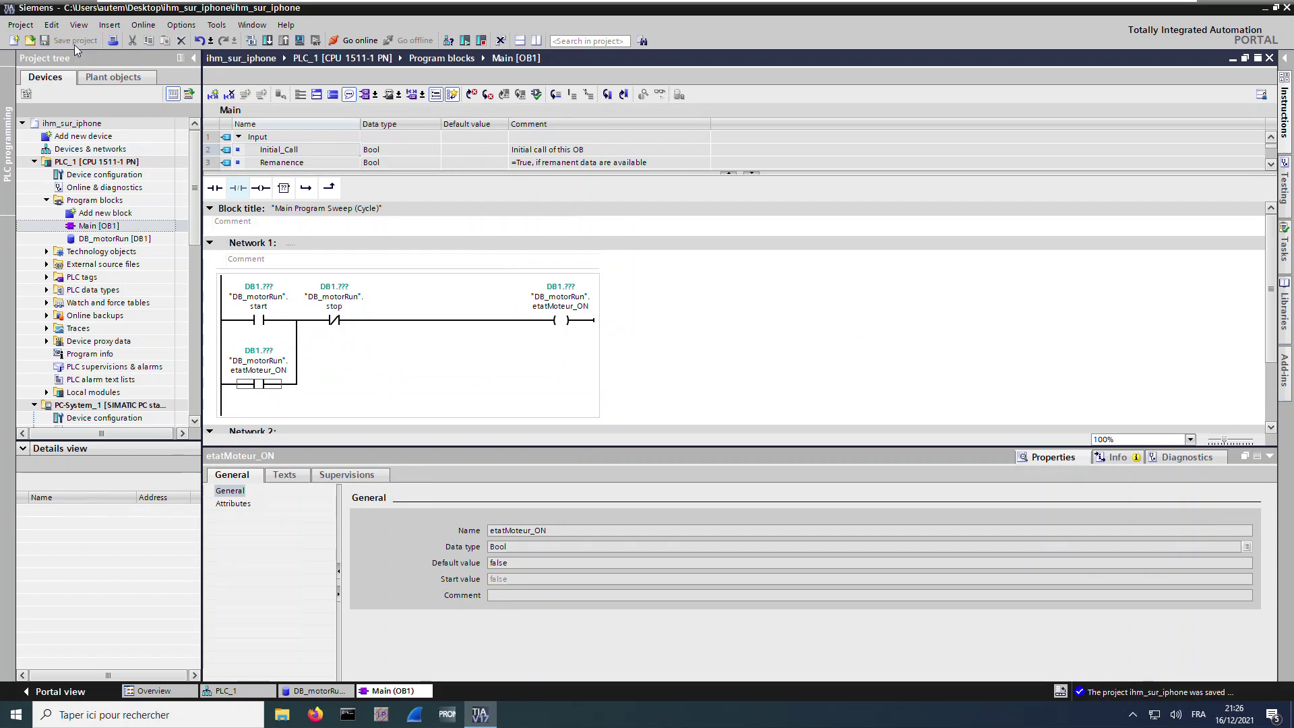
left_click(97, 162)
left_click(250, 41)
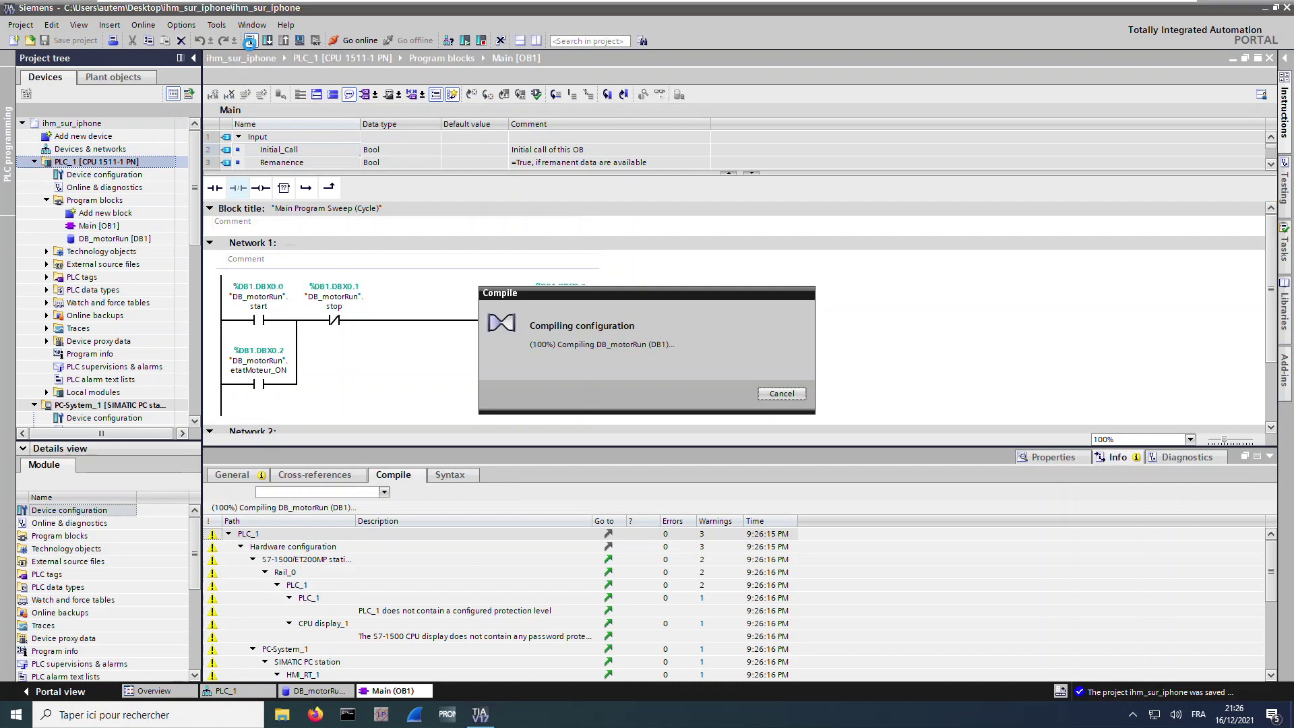
key("ctrl+s")
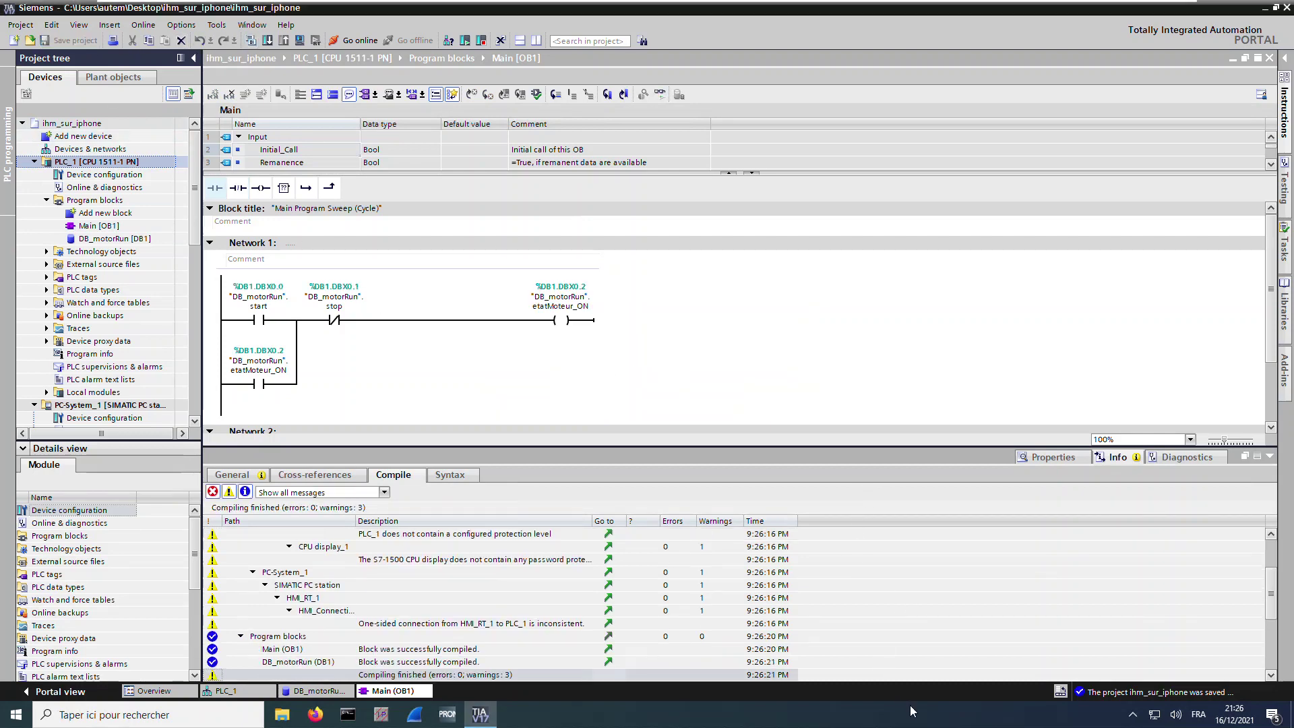
Launch S7-PLCSIM Advanced V4.0 as administrator with online access on PLCSIM Virtual Eth. Adapter
key("super+d")
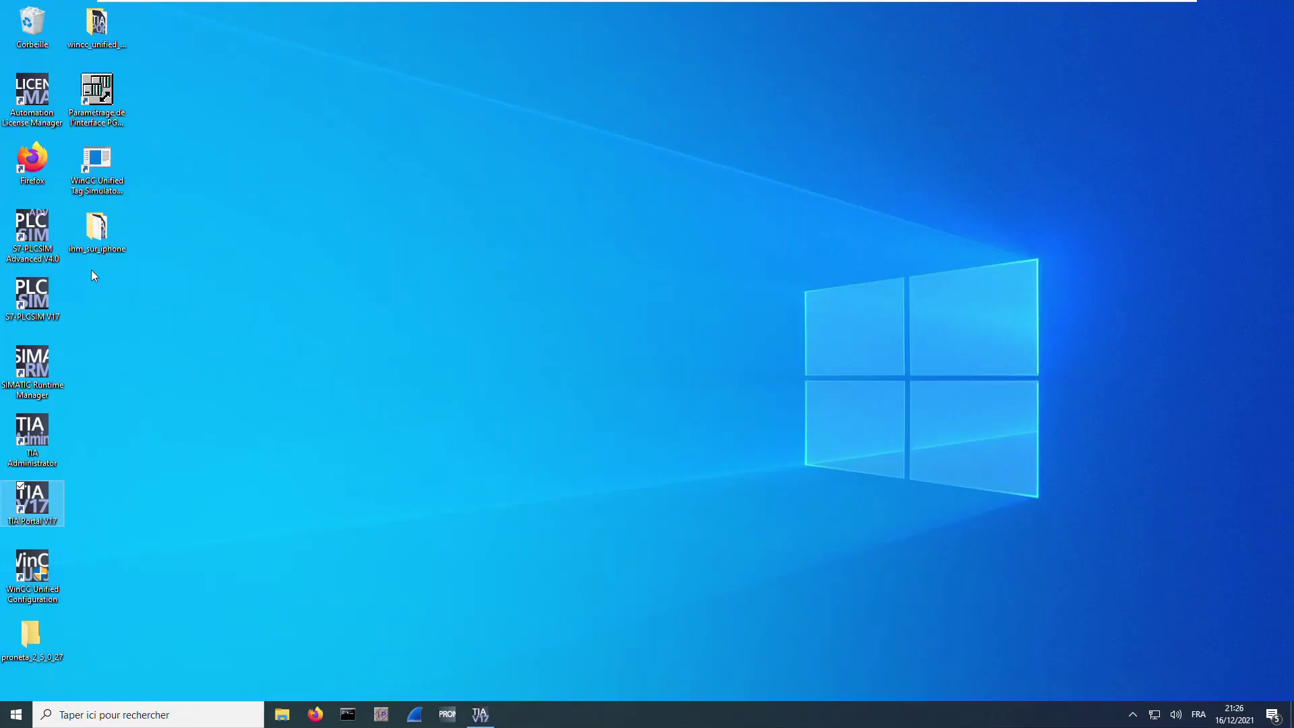
double_click(34, 256)
left_click(599, 448)
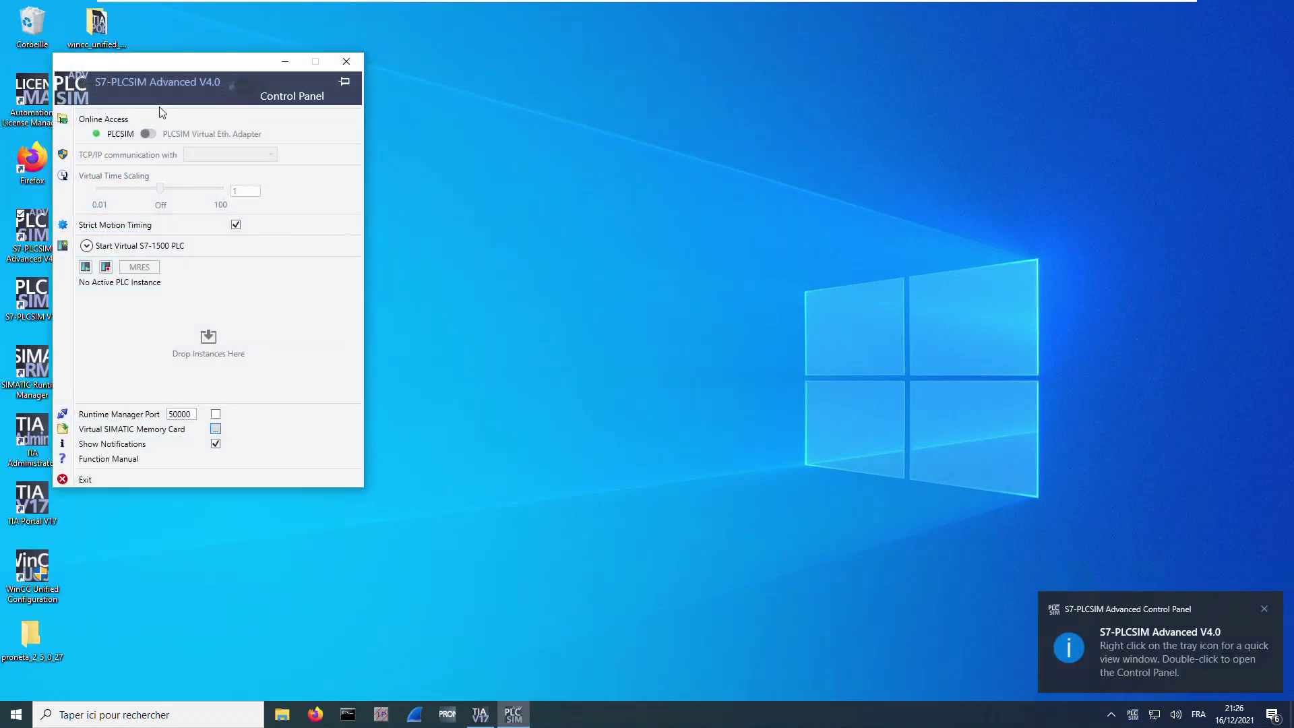
left_click(149, 133)
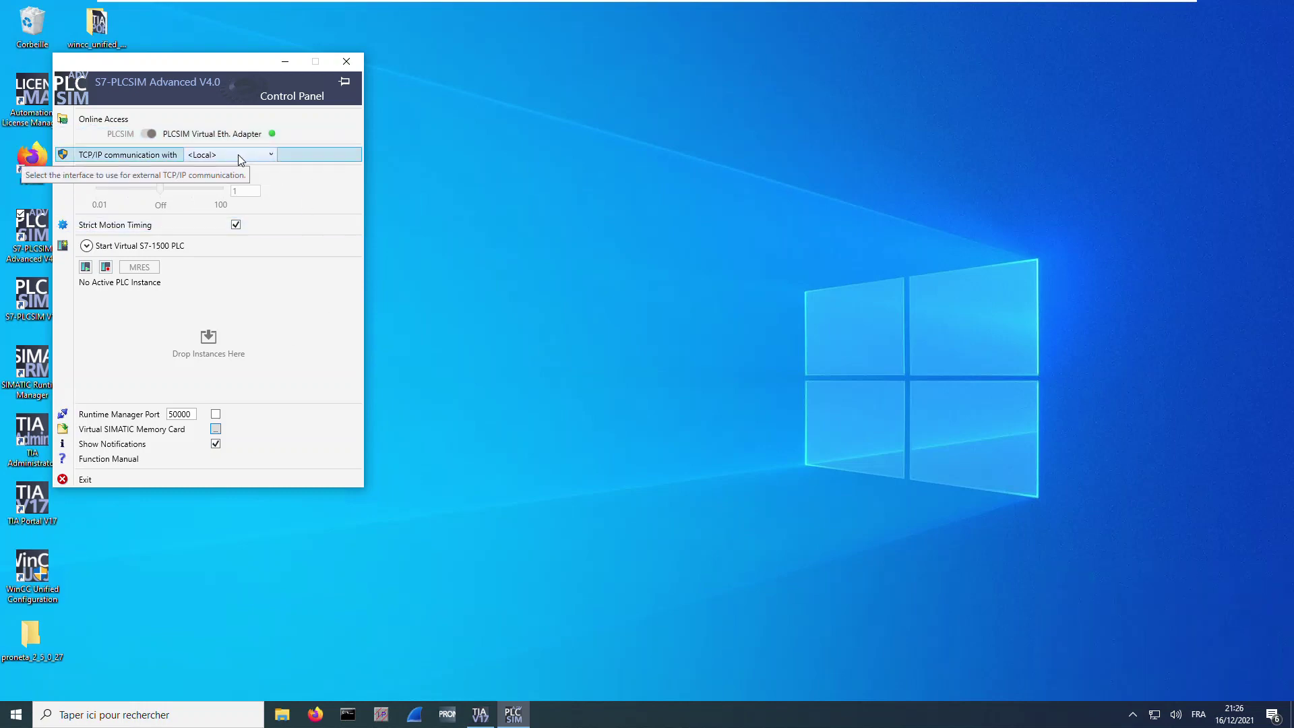
left_click(112, 249)
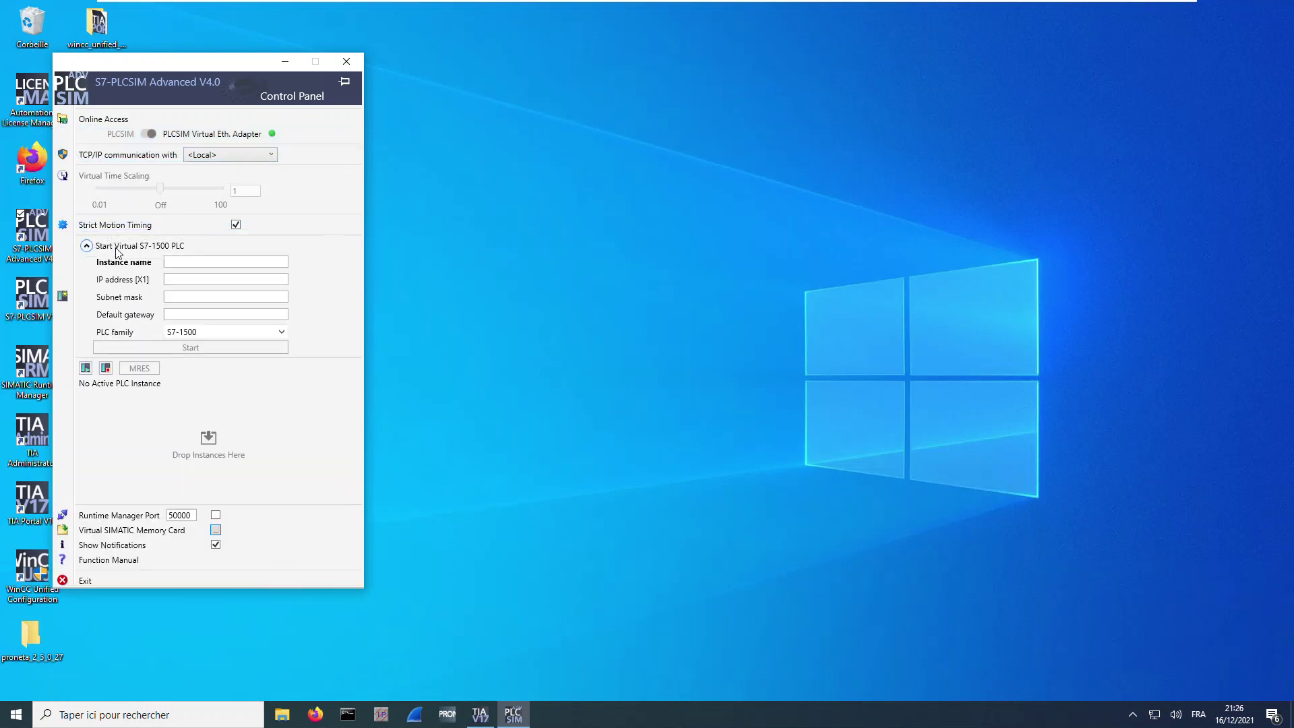
Start virtual S7-1500 automate_s71500 at 192.168.1.101 with subnet mask 255.255.255.0
left_click(206, 258)
type("automate_s71500")
left_click(181, 276)
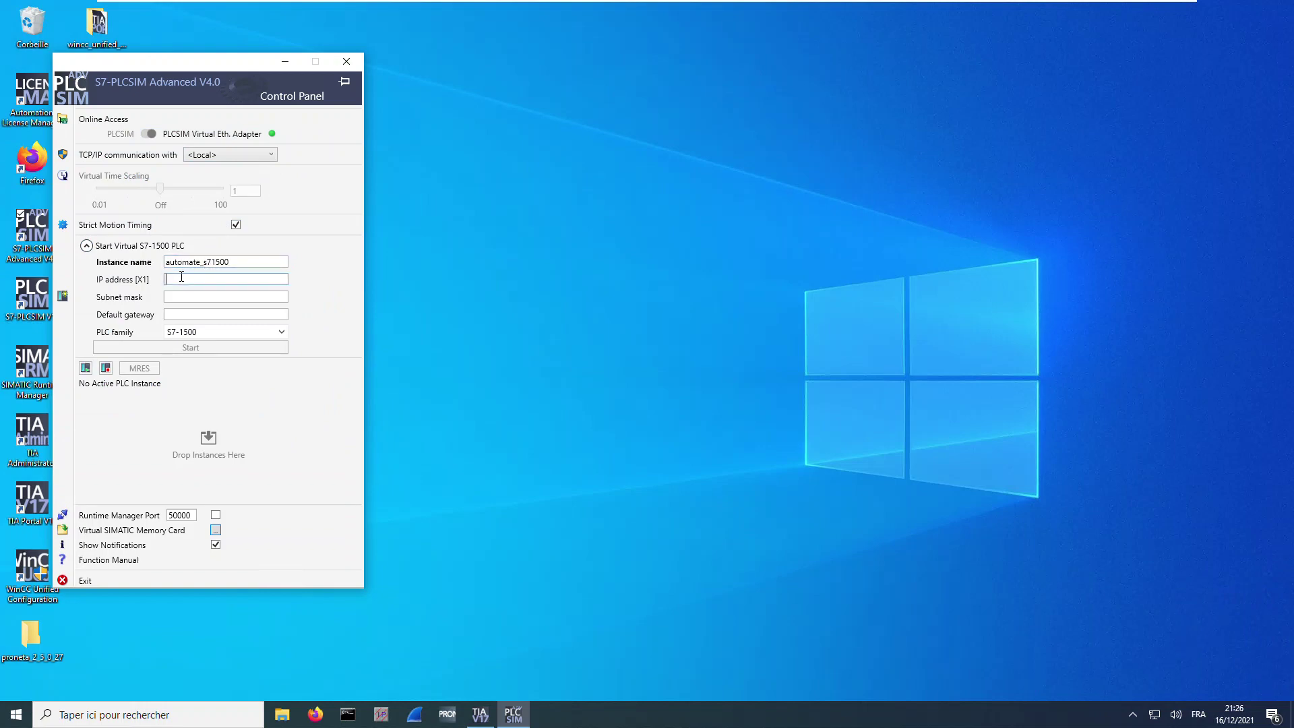
type("192.168.1.101")
left_click(169, 295)
type("2")
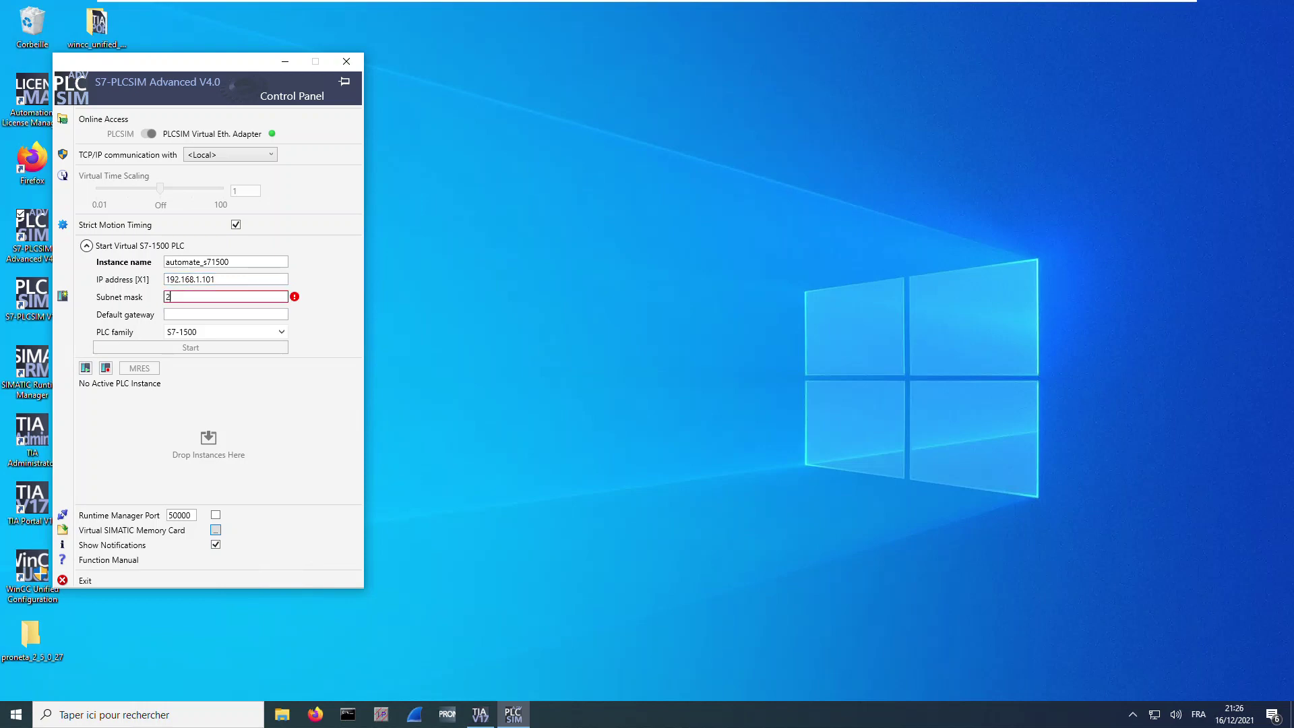
type("55.255.255.0")
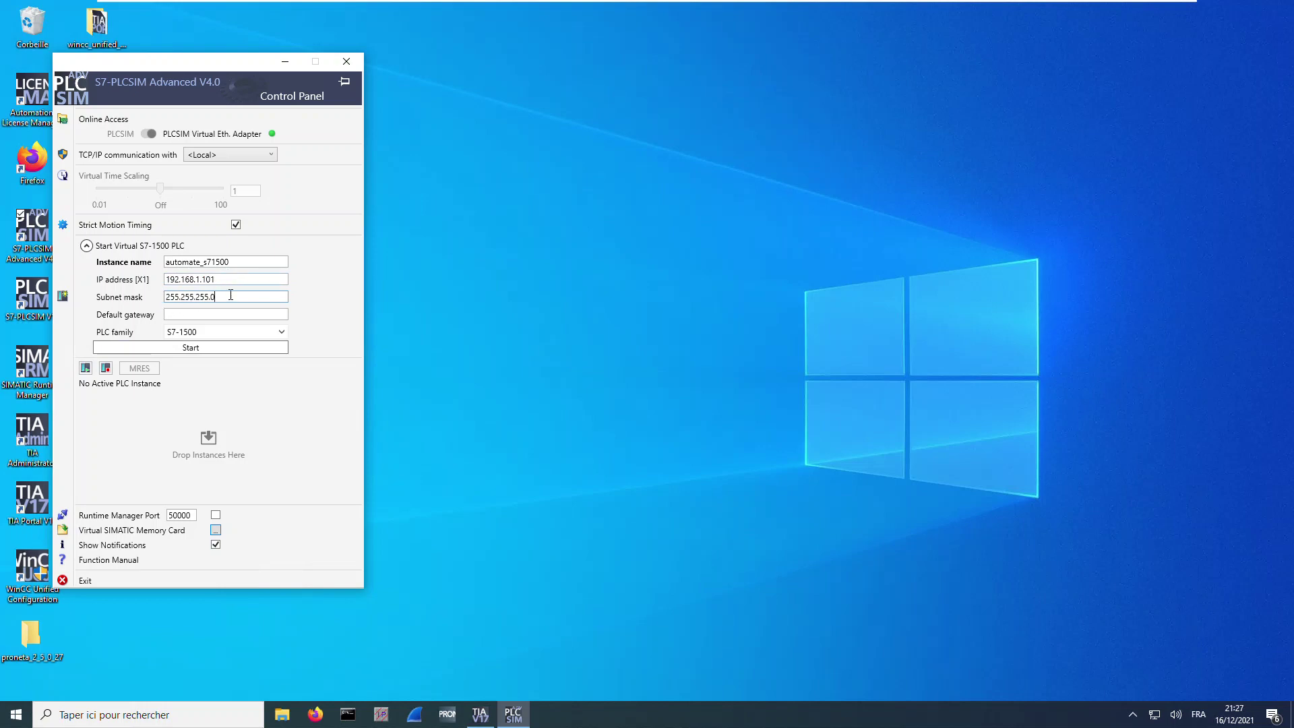
left_click(196, 350)
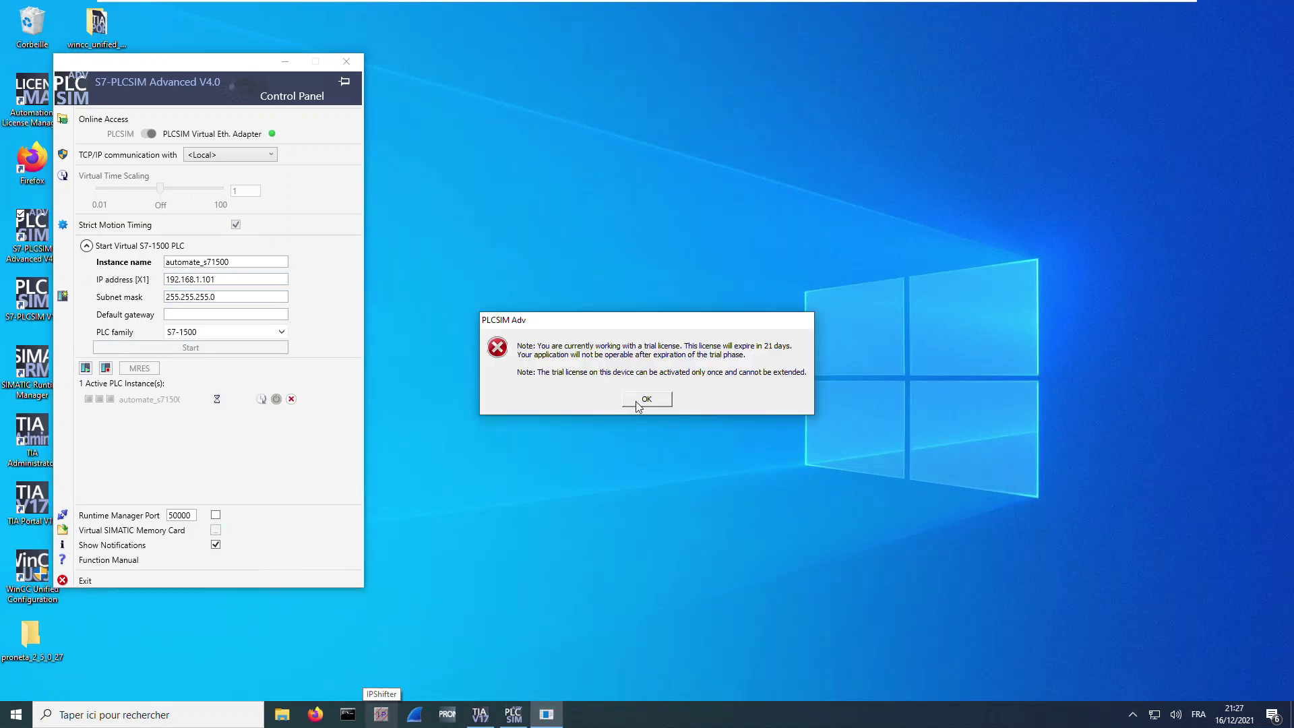
left_click(636, 402)
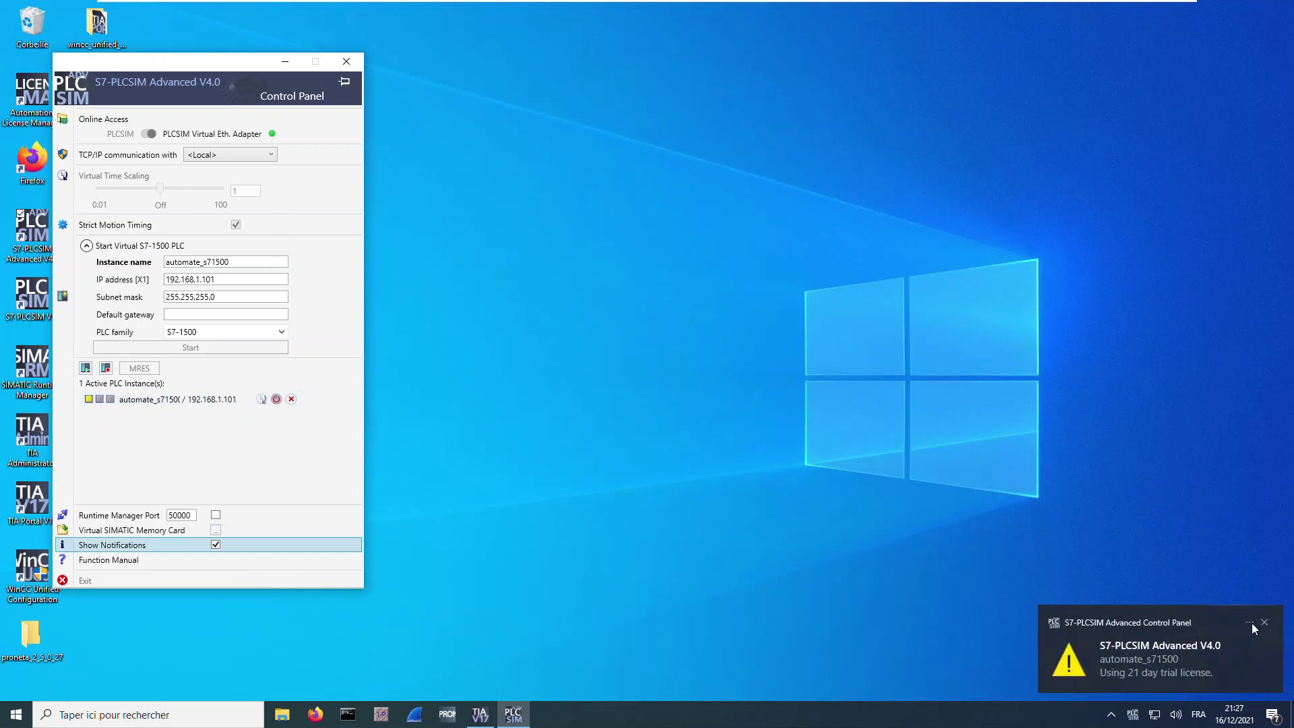
left_click(1265, 623)
left_click(480, 713)
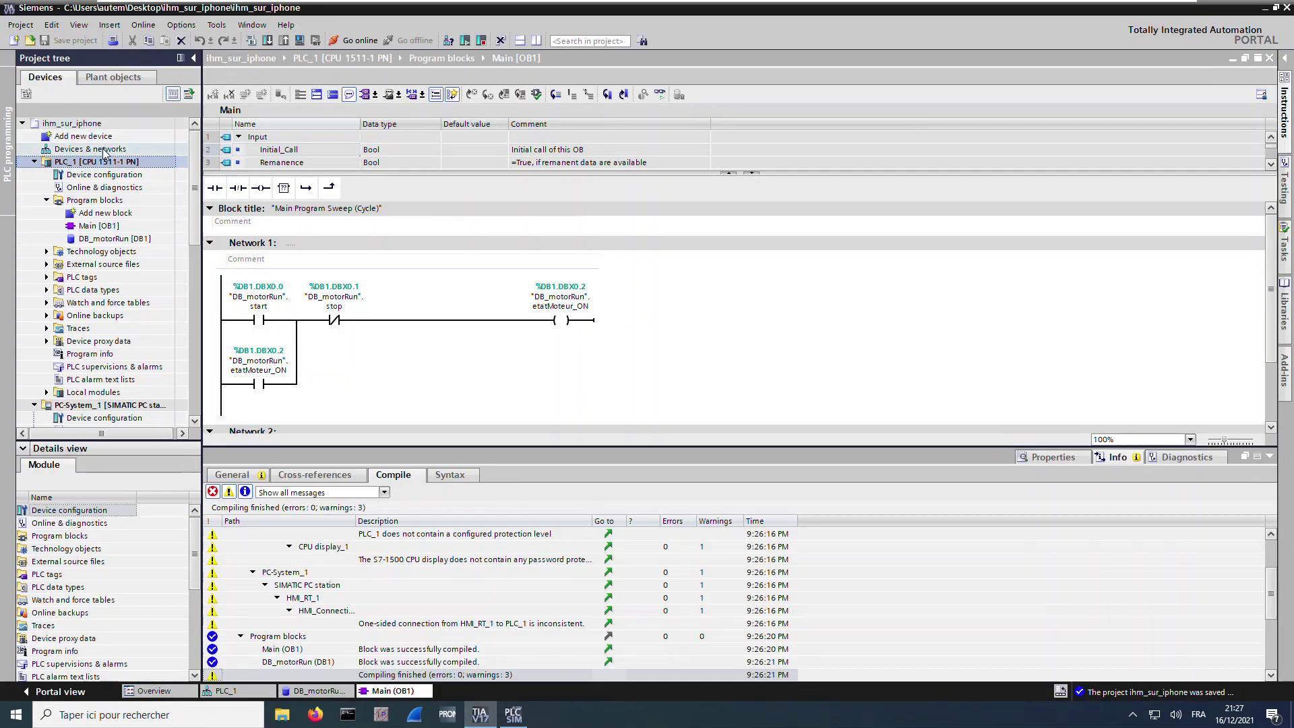
Begin downloading PLC_1, finding the target CPU through the PN/IE_1 subnet
left_click(102, 163)
left_click(270, 41)
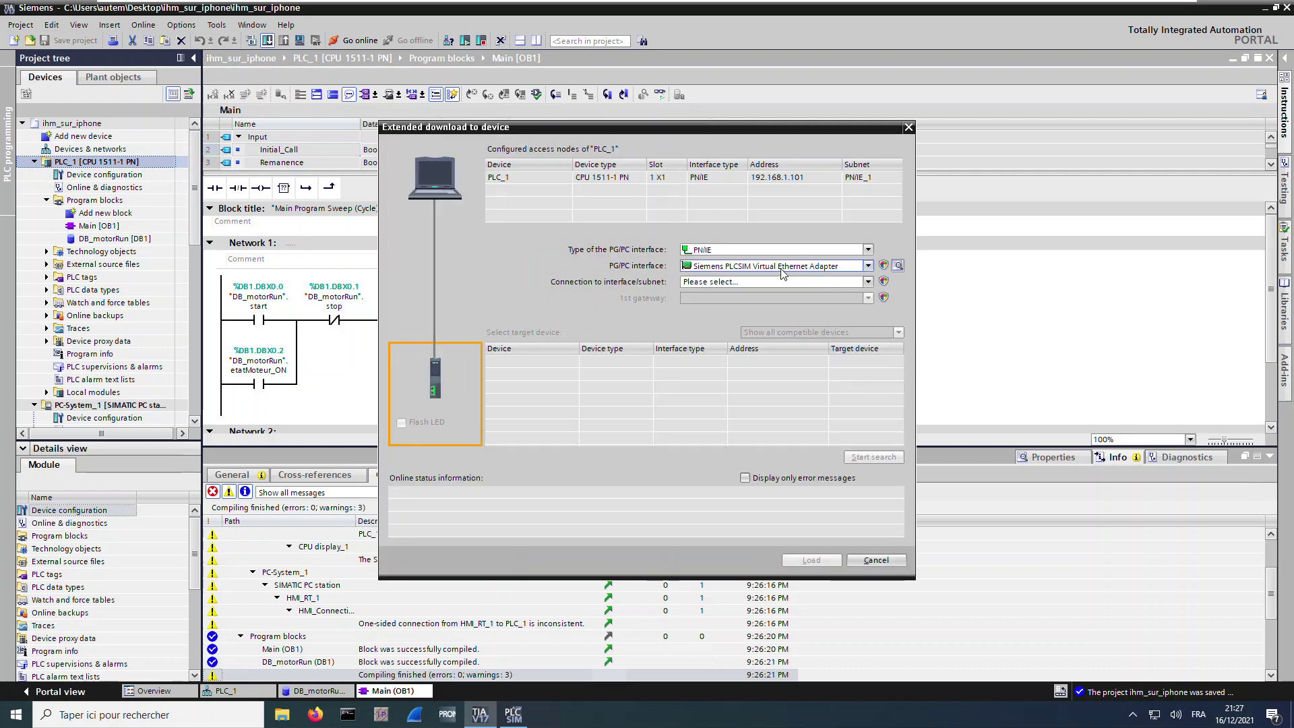
left_click(823, 282)
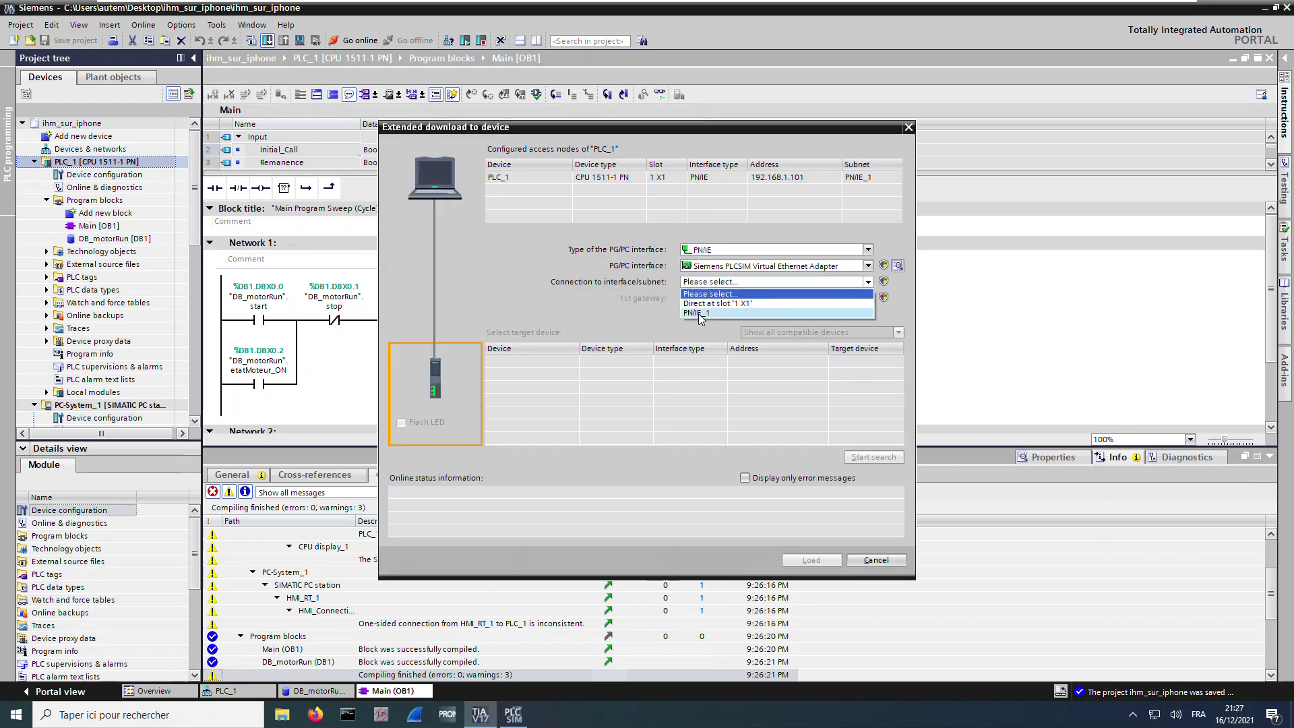
left_click(700, 314)
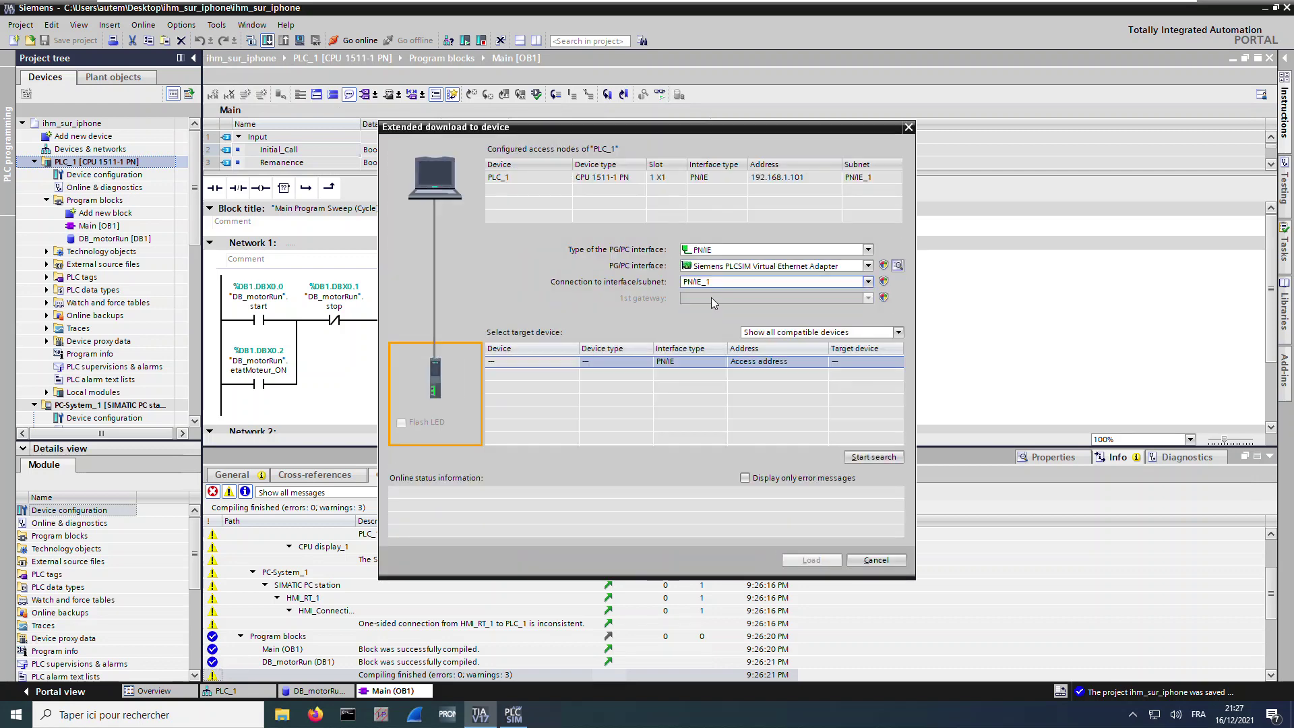
left_click(880, 456)
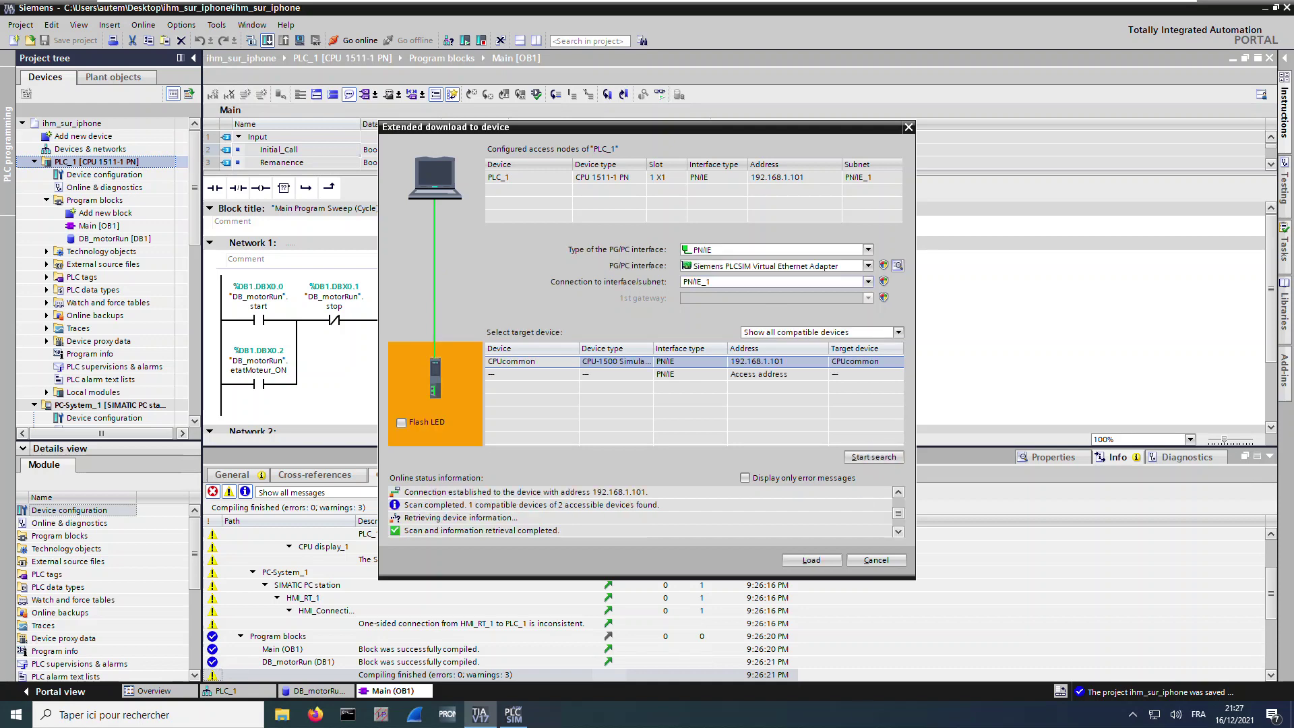
left_click(812, 561)
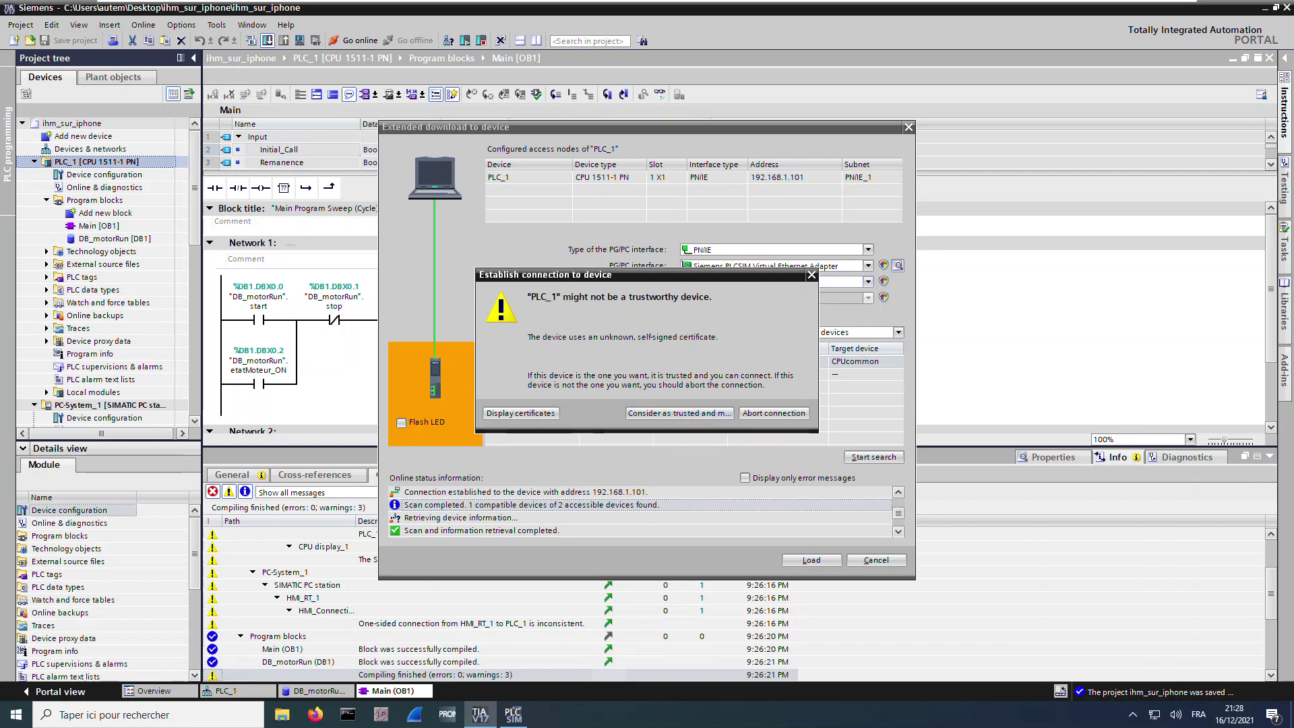
Trust the simulated PLC, load the program, start the module, and save the project
left_click_drag(659, 276, 575, 276)
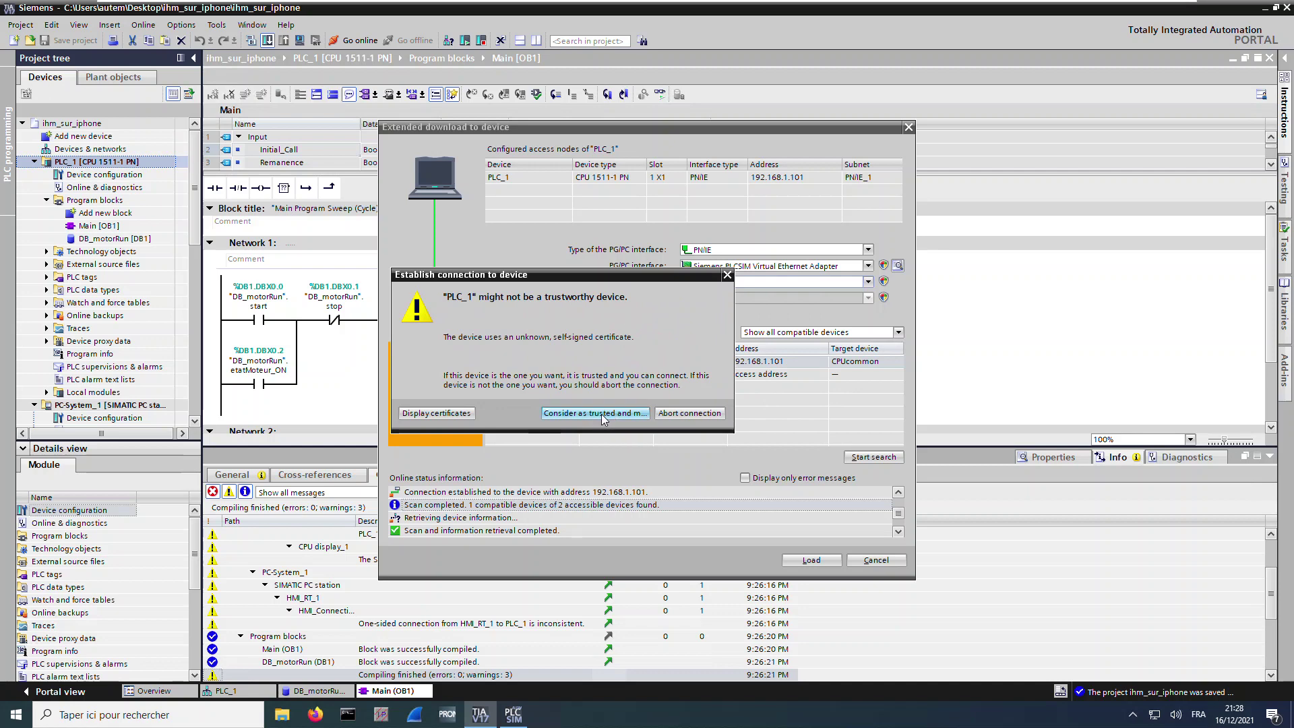
left_click(604, 418)
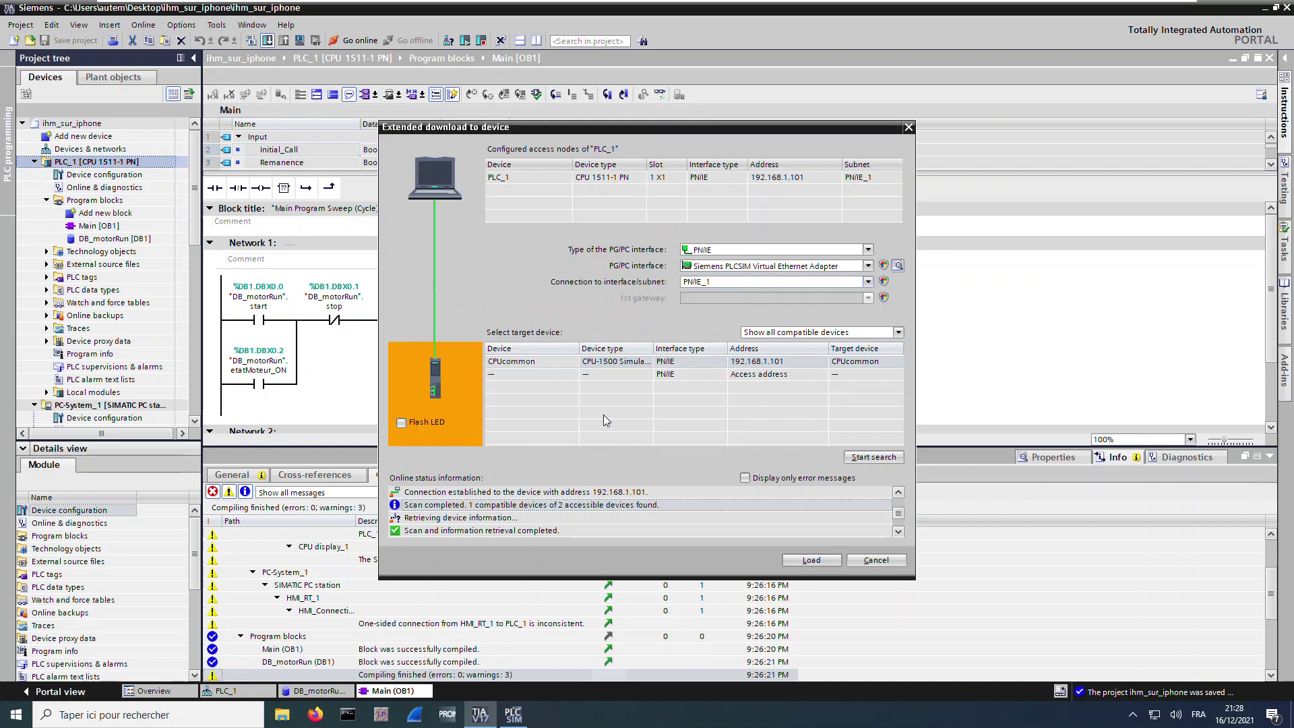
left_click(811, 561)
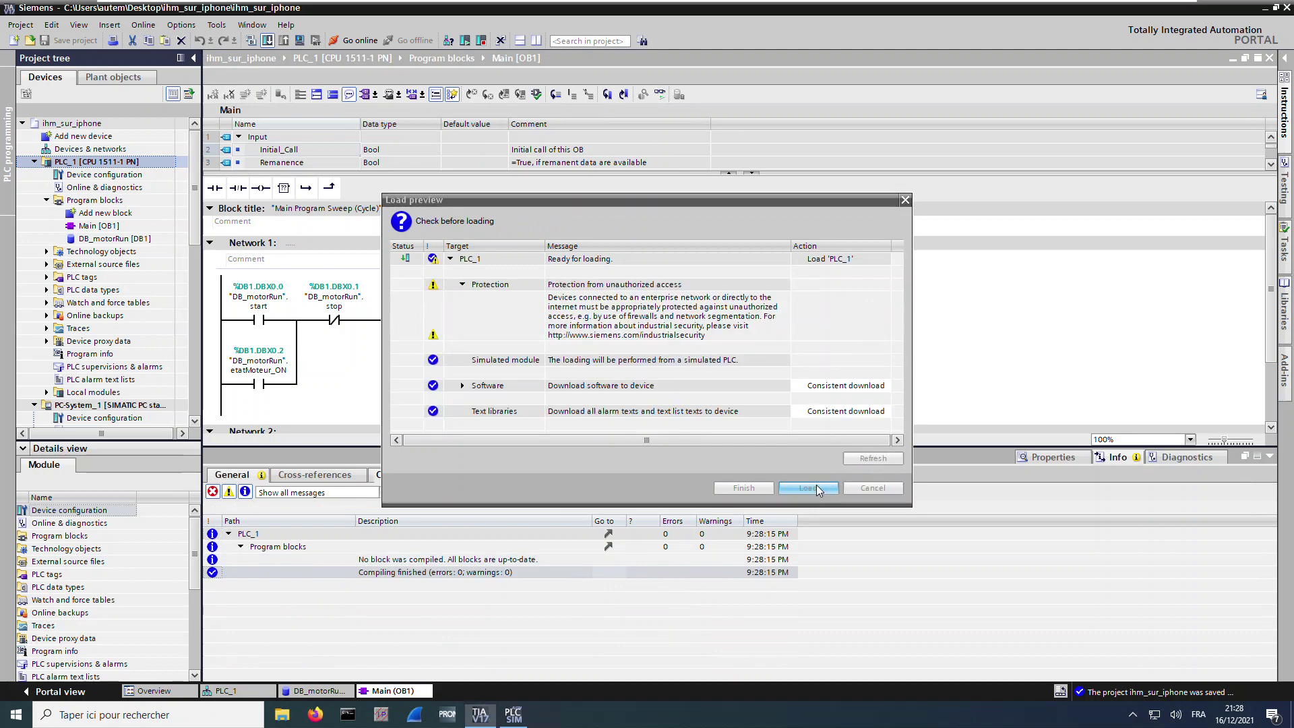
left_click(818, 490)
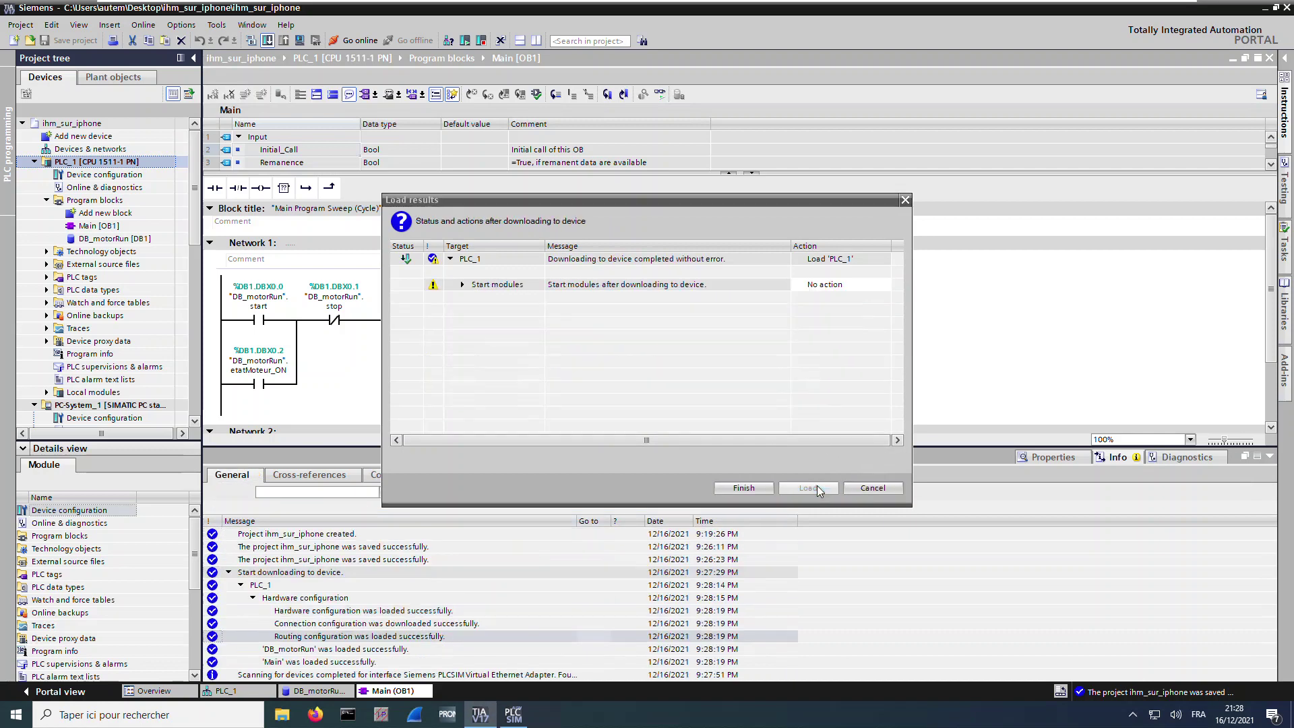
left_click(836, 286)
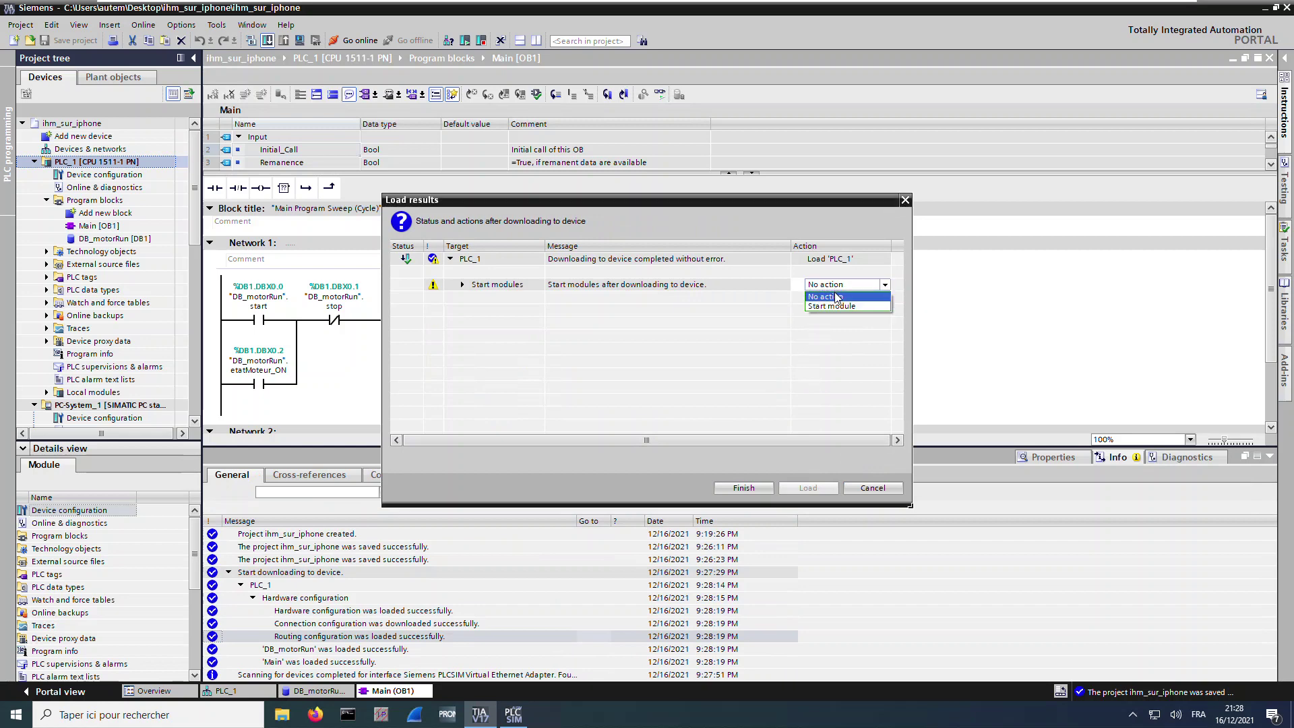
left_click(836, 307)
left_click(744, 488)
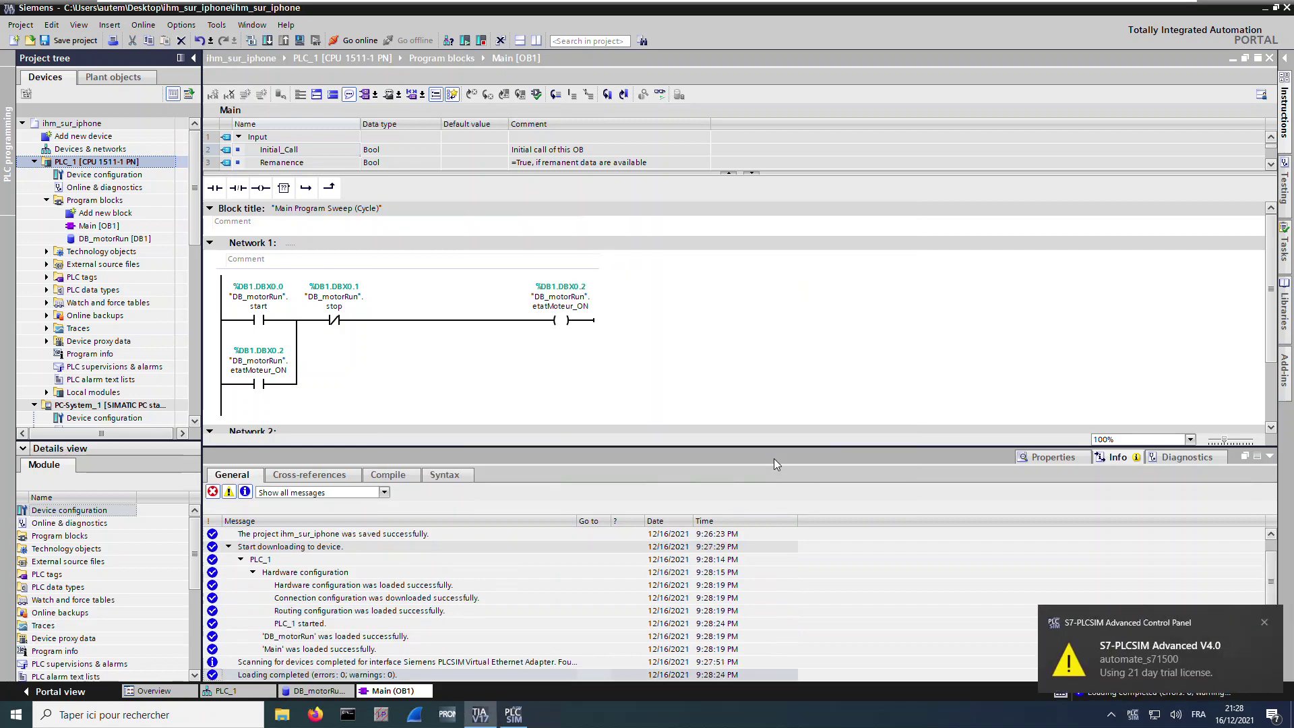
left_click(68, 40)
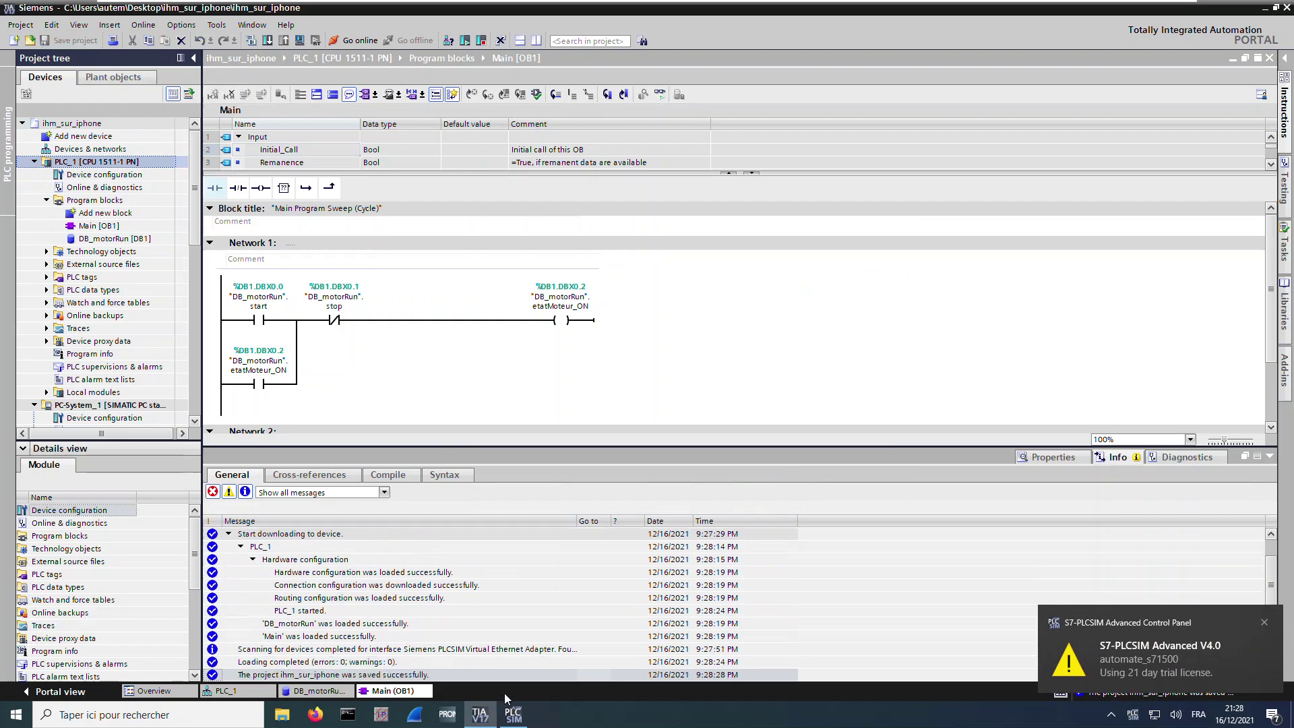
left_click(734, 335)
Go online, monitor Main [OB1], and toggle start to 1 then 0 to latch the motor
left_click(659, 94)
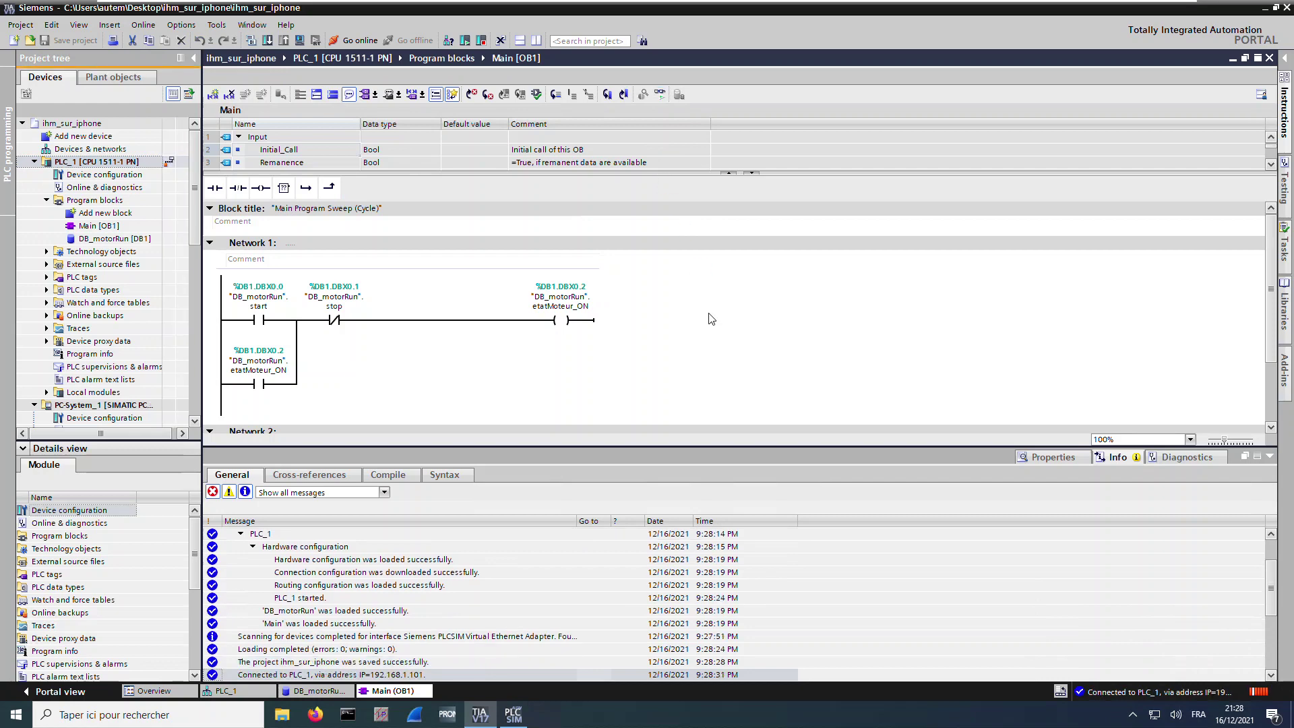
left_click(258, 285)
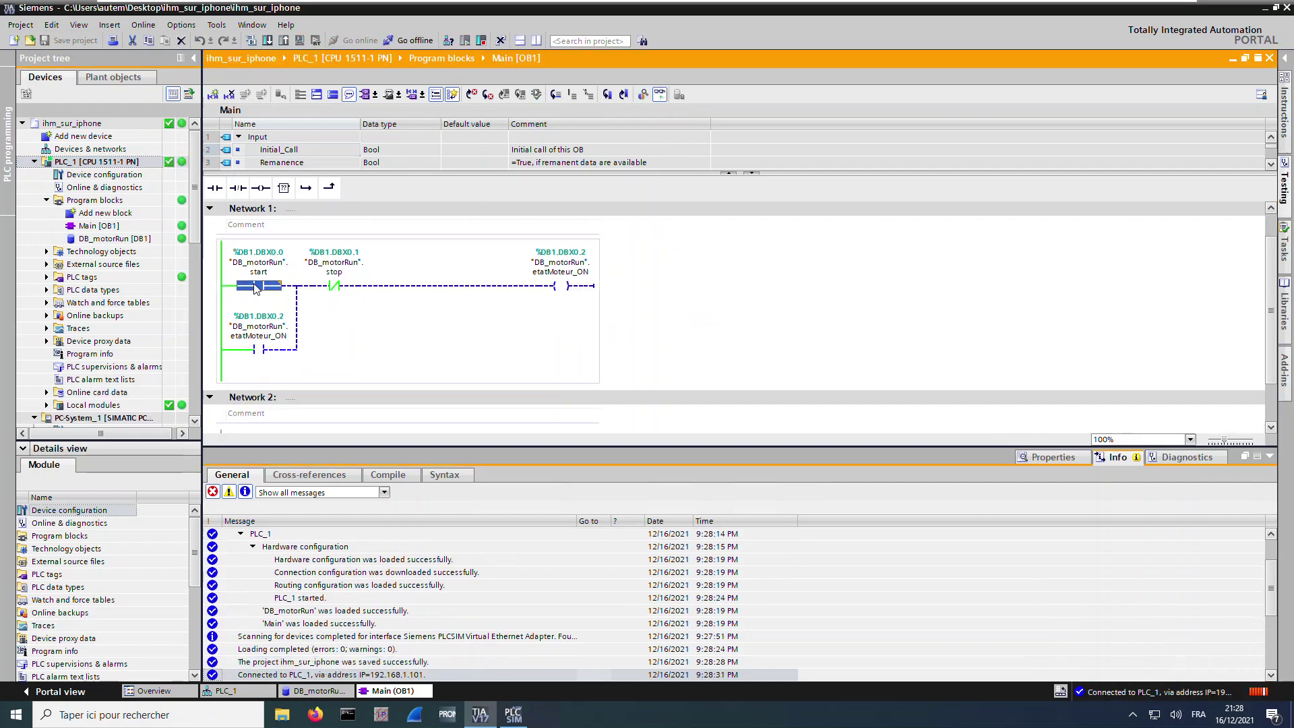
key("ctrl+F2")
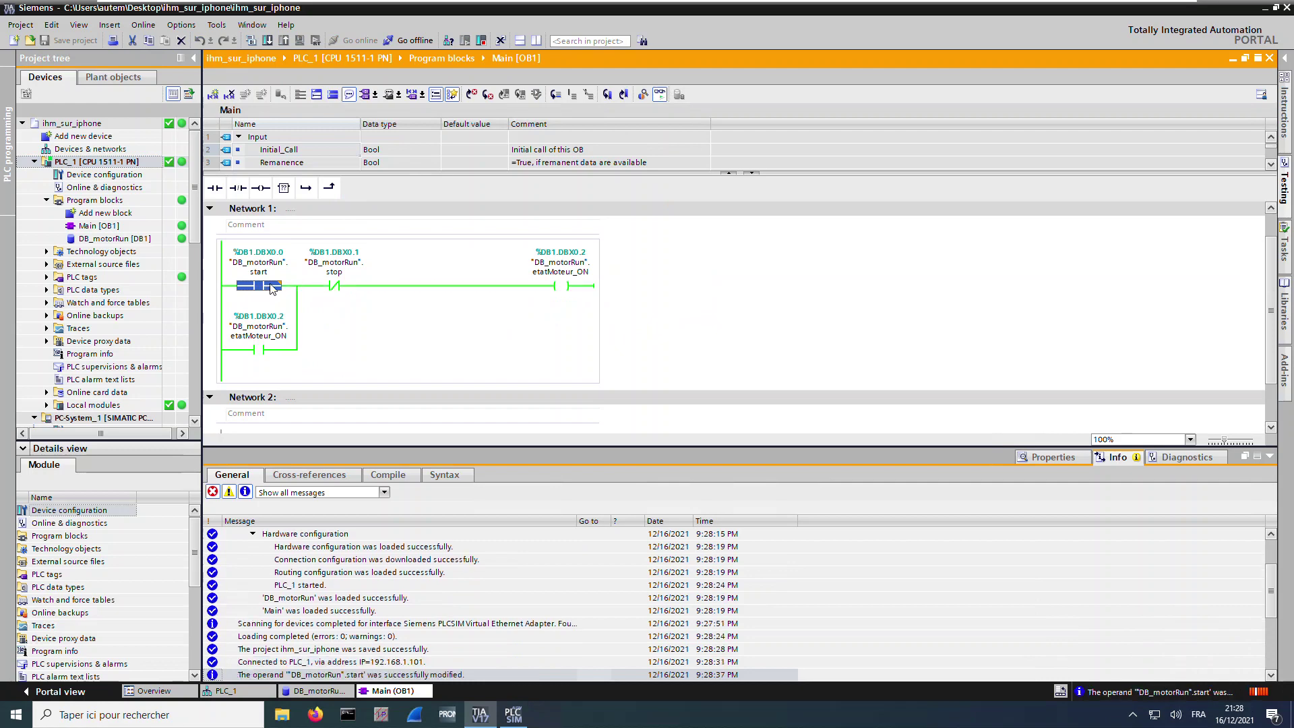
left_click(332, 287)
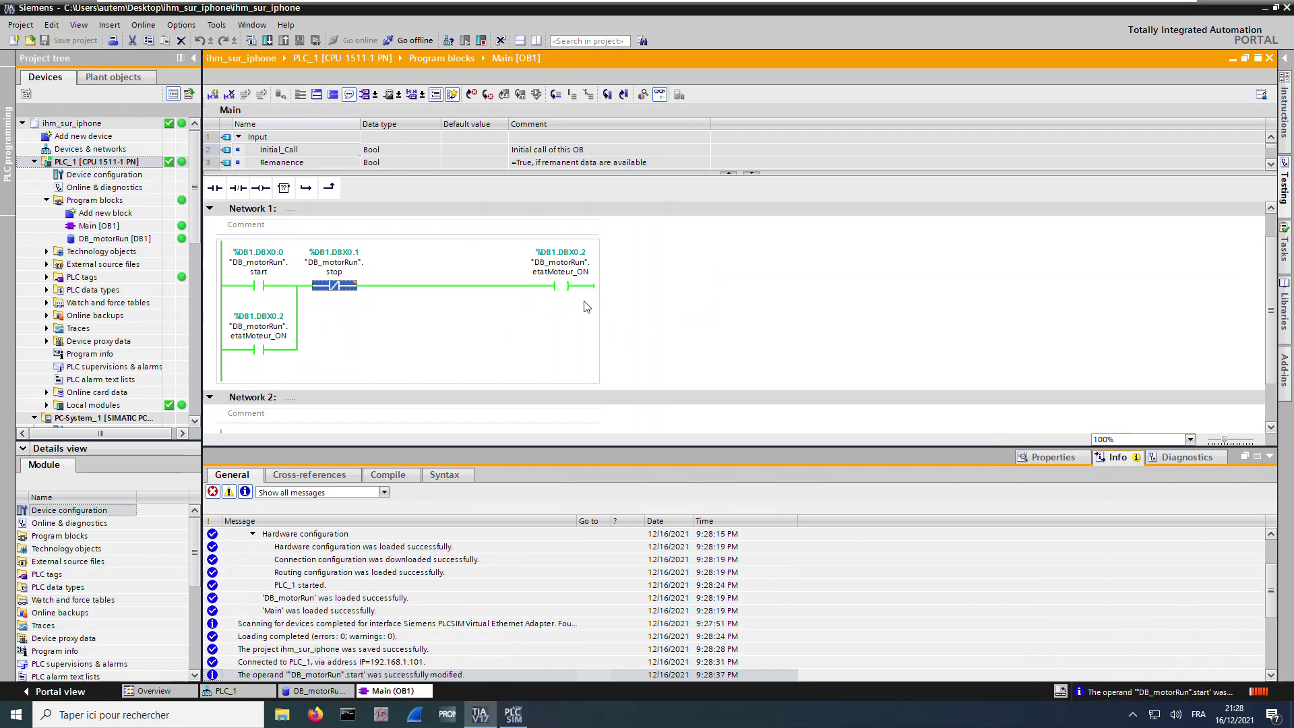
left_click(272, 286)
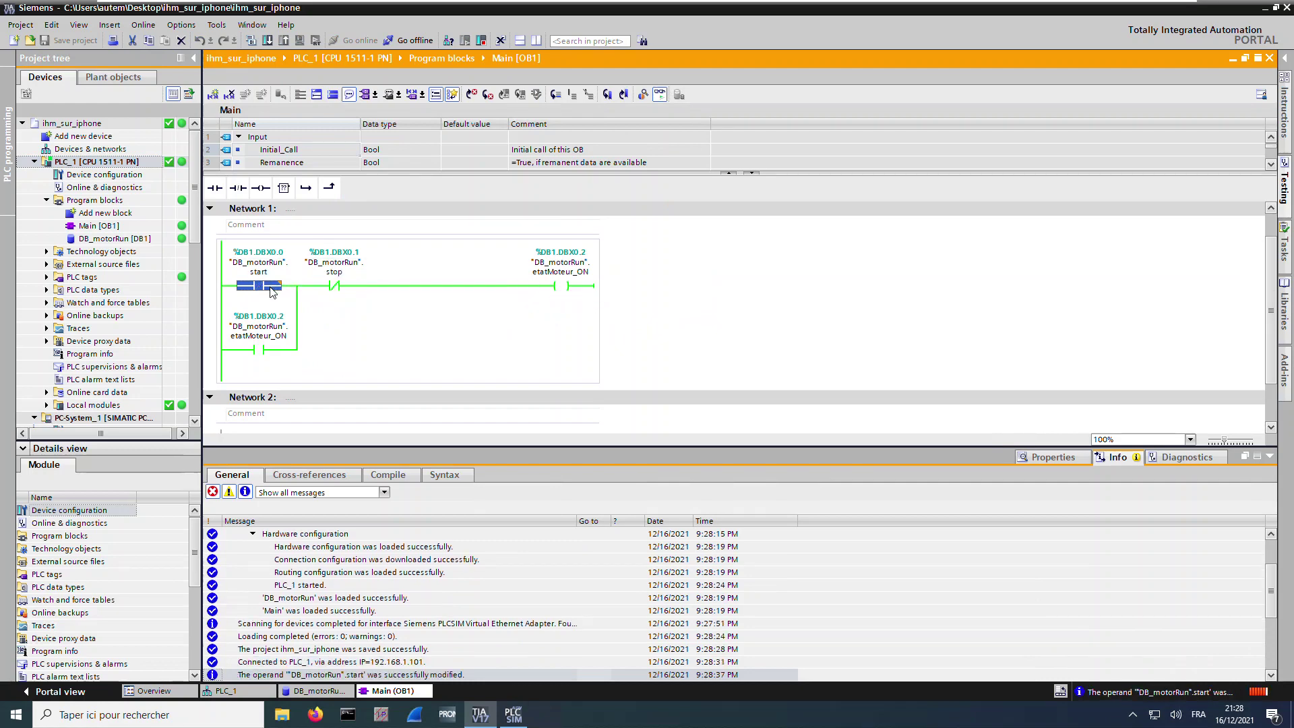
key("ctrl+F3")
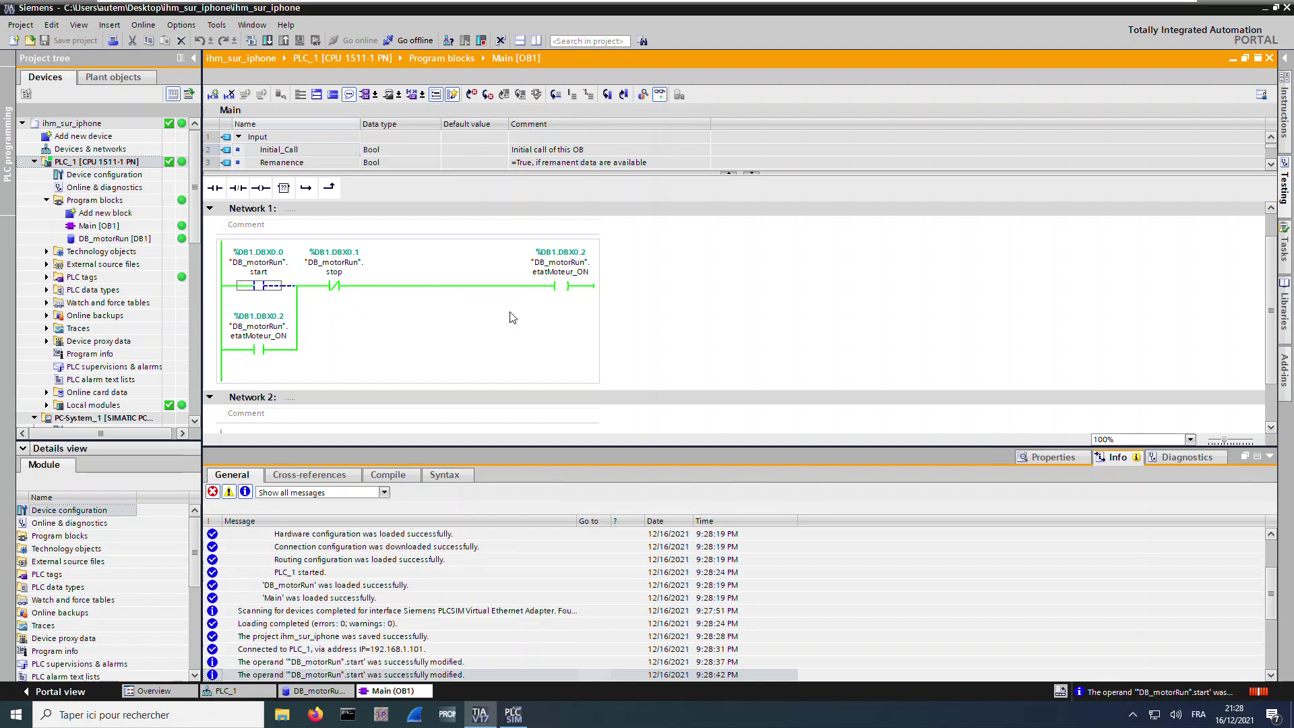
Toggle the stop operand to 1 then back to 0 to release etatMoteur_ON
left_click(337, 290)
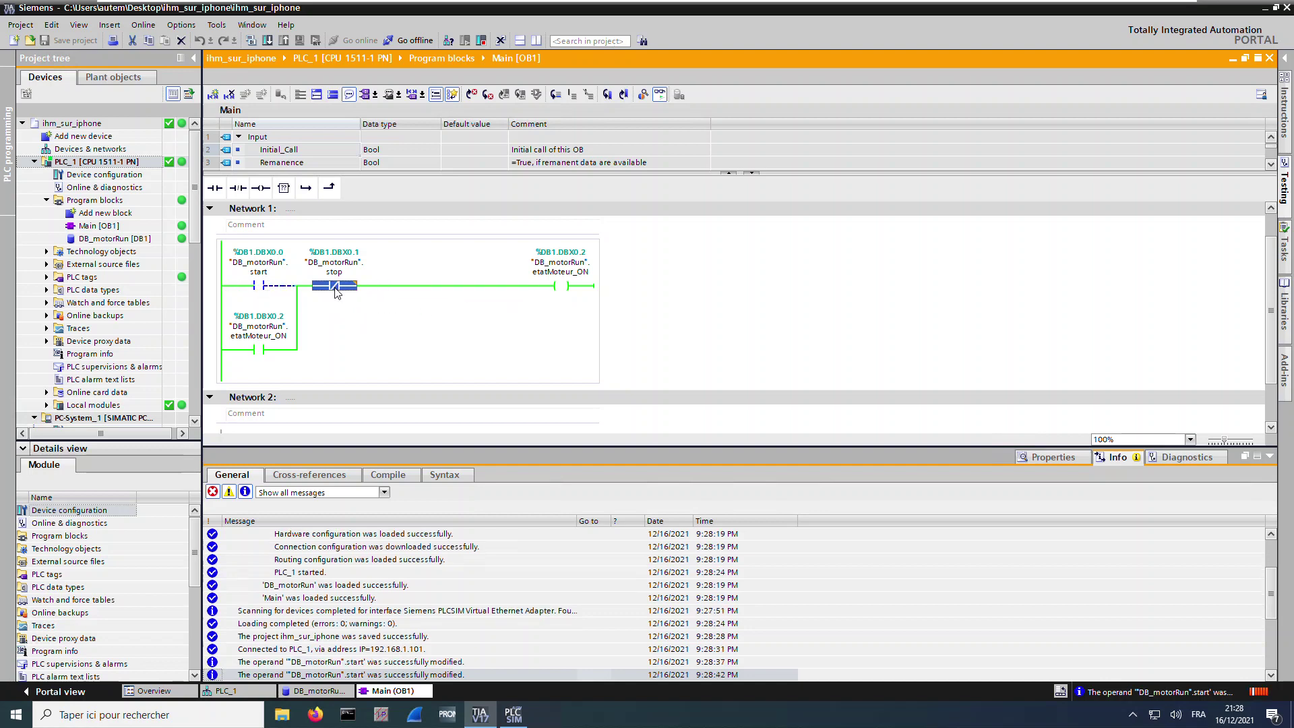
key("ctrl+F2")
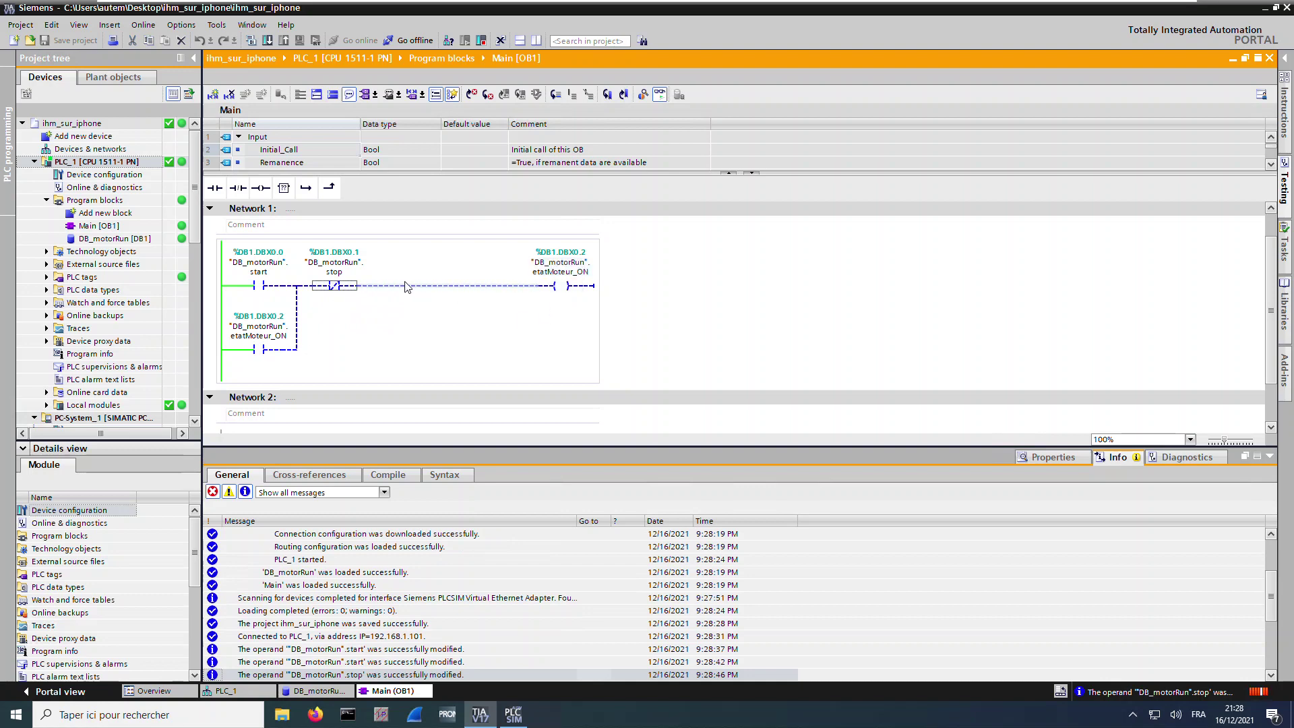
left_click(334, 290)
key("ctrl+F3")
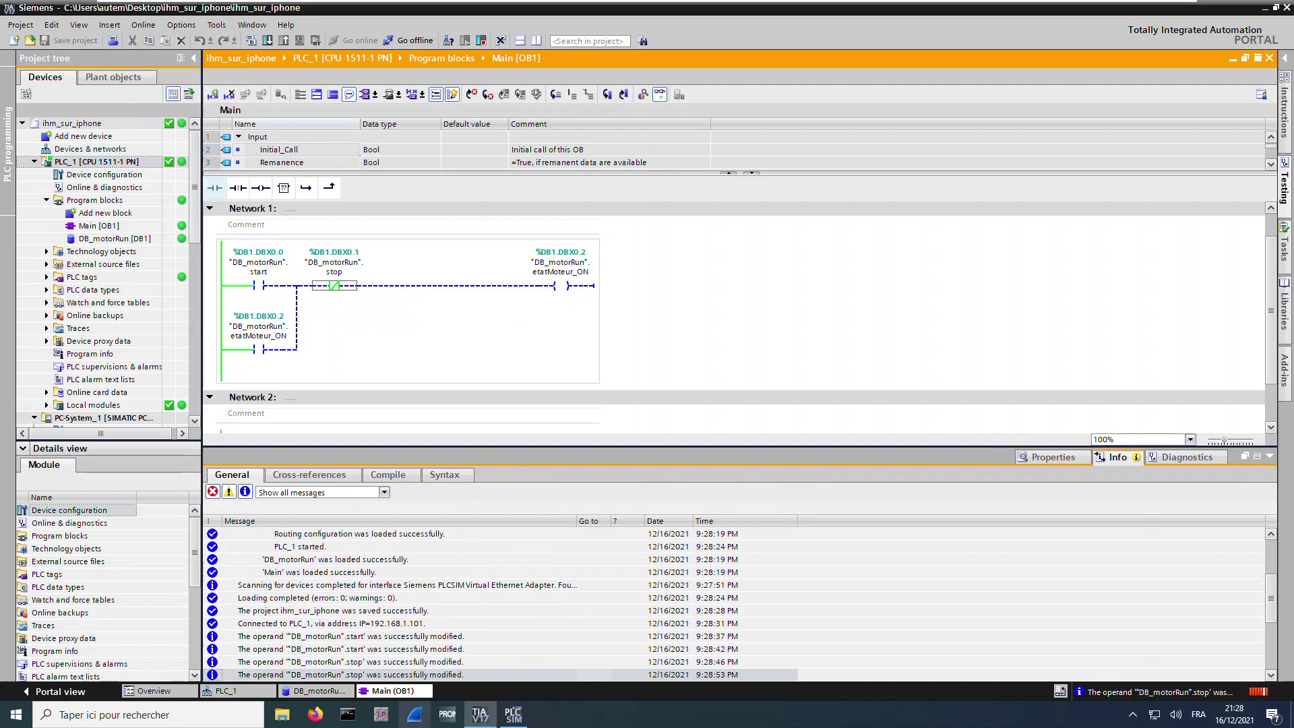
Open the device configuration of PC-System_1 under HMI_RT_1
left_click(34, 162)
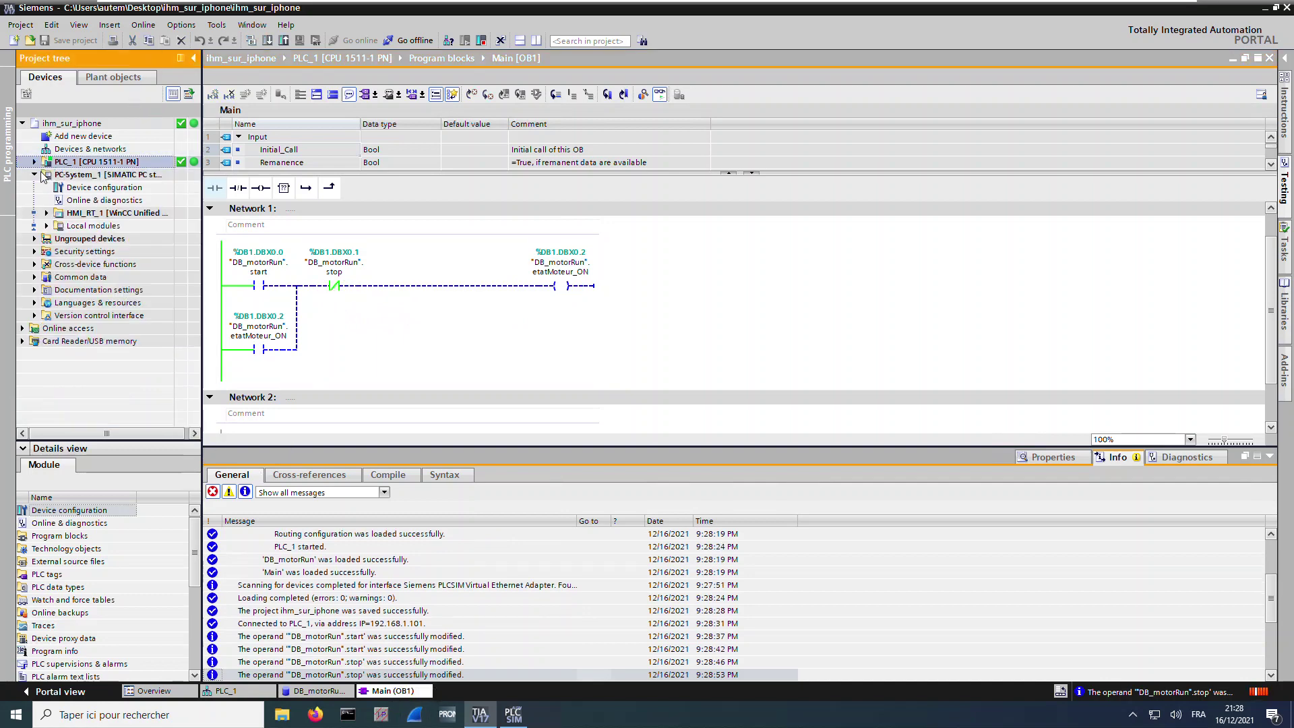
left_click(47, 213)
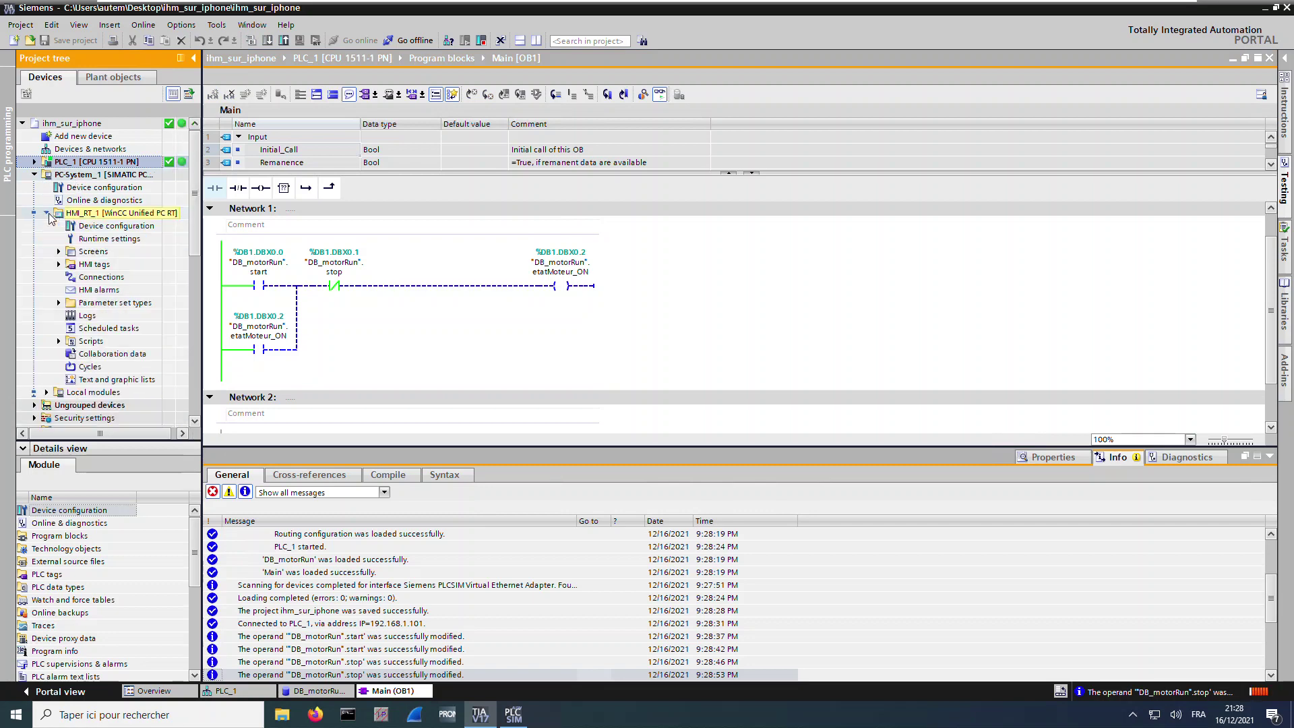
double_click(104, 187)
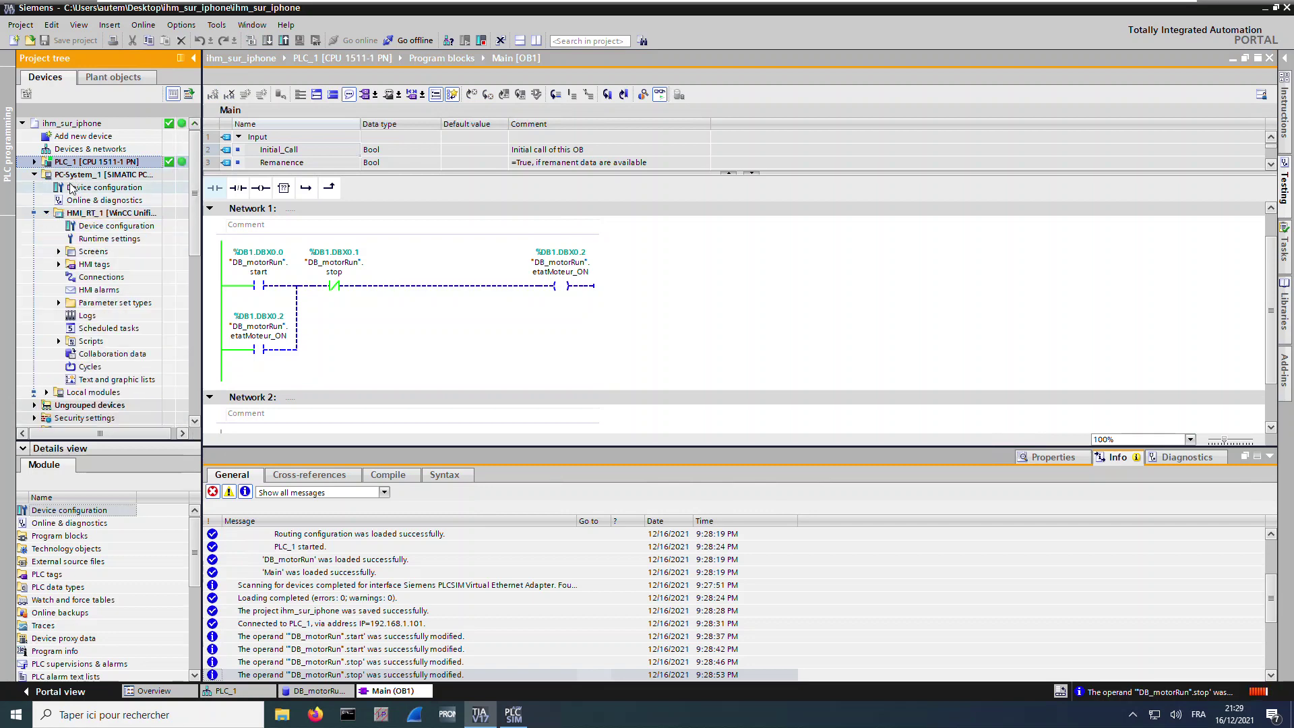
Give the PROFINET interface IP address 192.168.1.52 and subnet mask 255.255.255.0
left_click(392, 219)
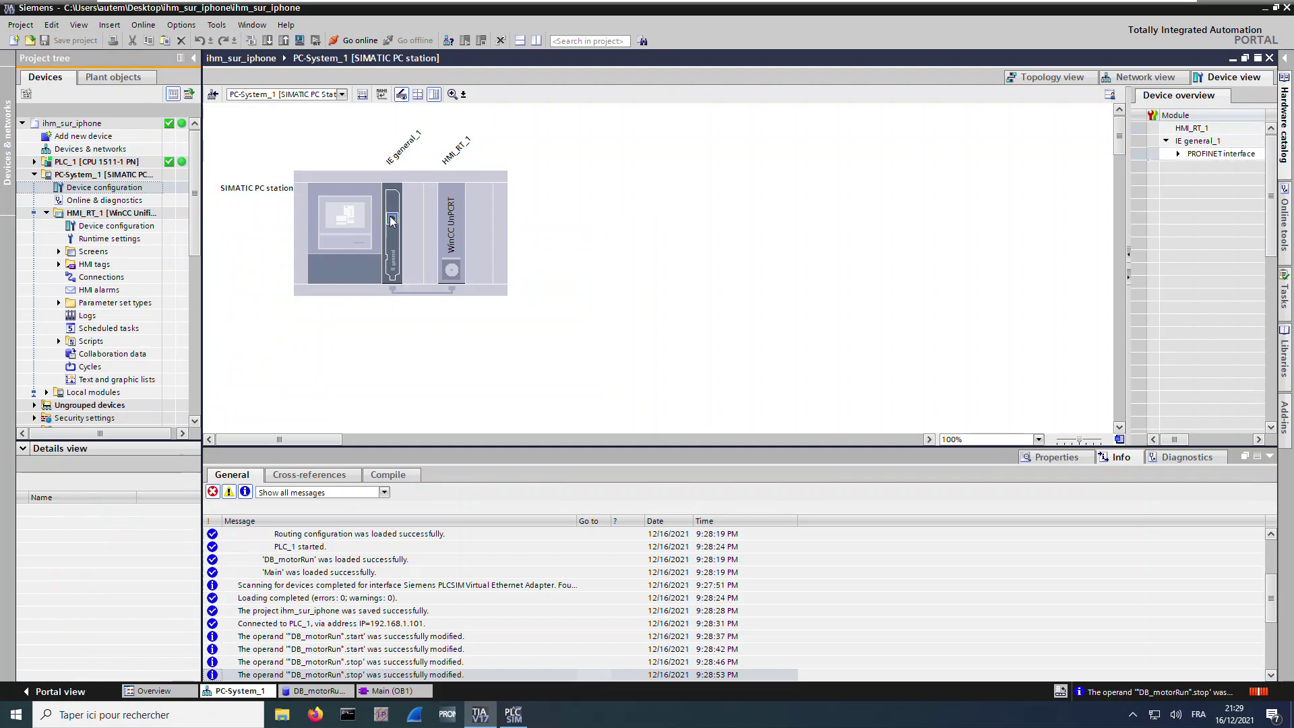
left_click(1039, 460)
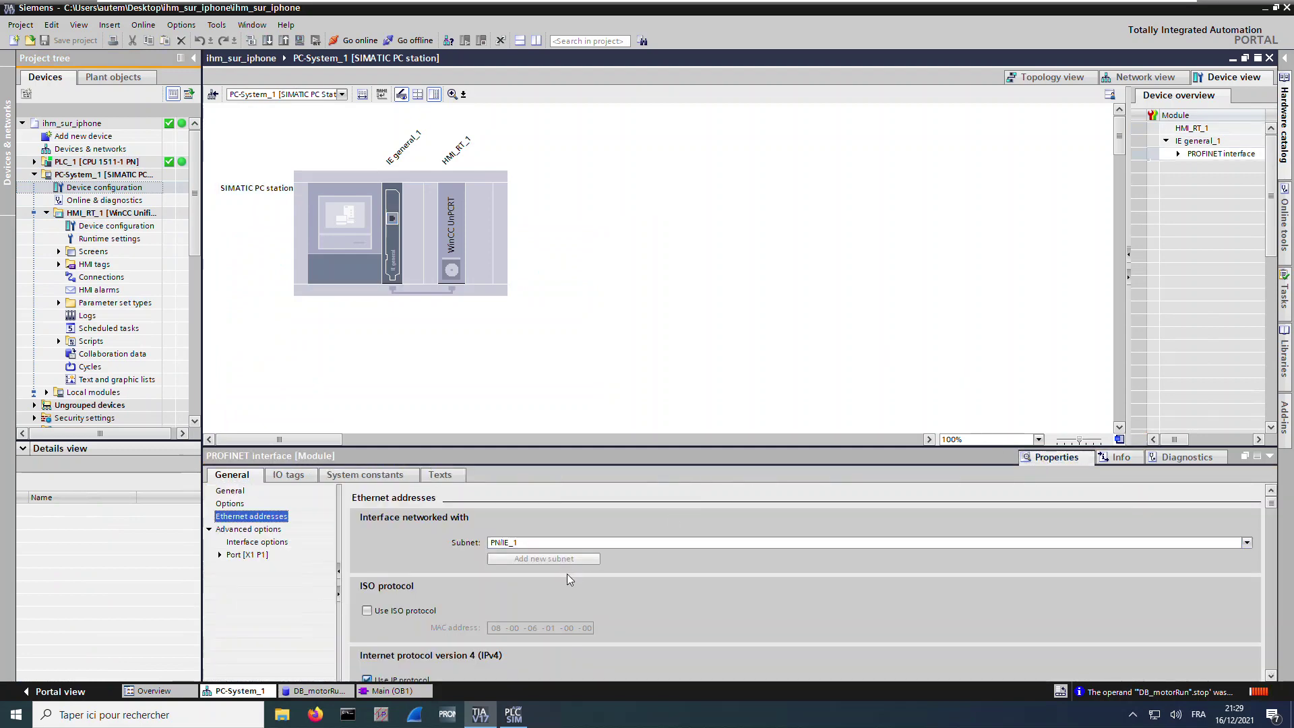
scroll(566, 570, "down", 3)
left_click(543, 560)
type("1")
left_click(572, 561)
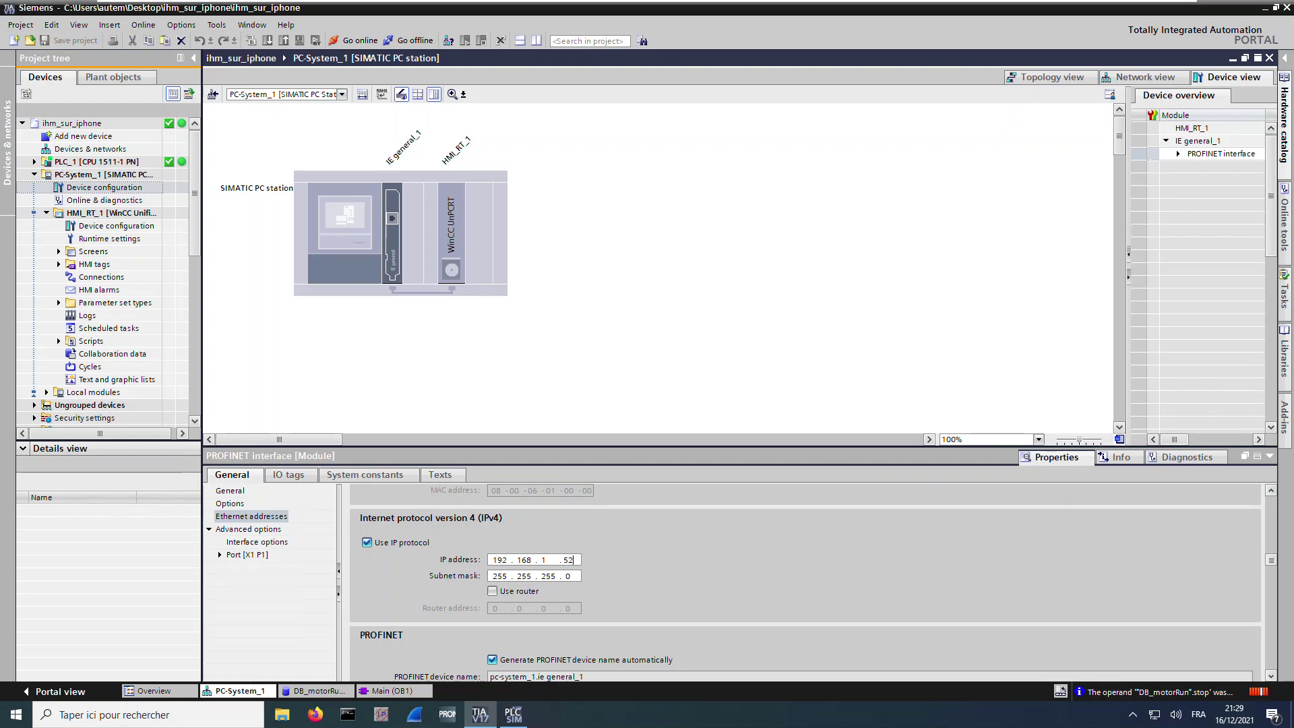
left_click(545, 577)
double_click(547, 577)
key("Tab")
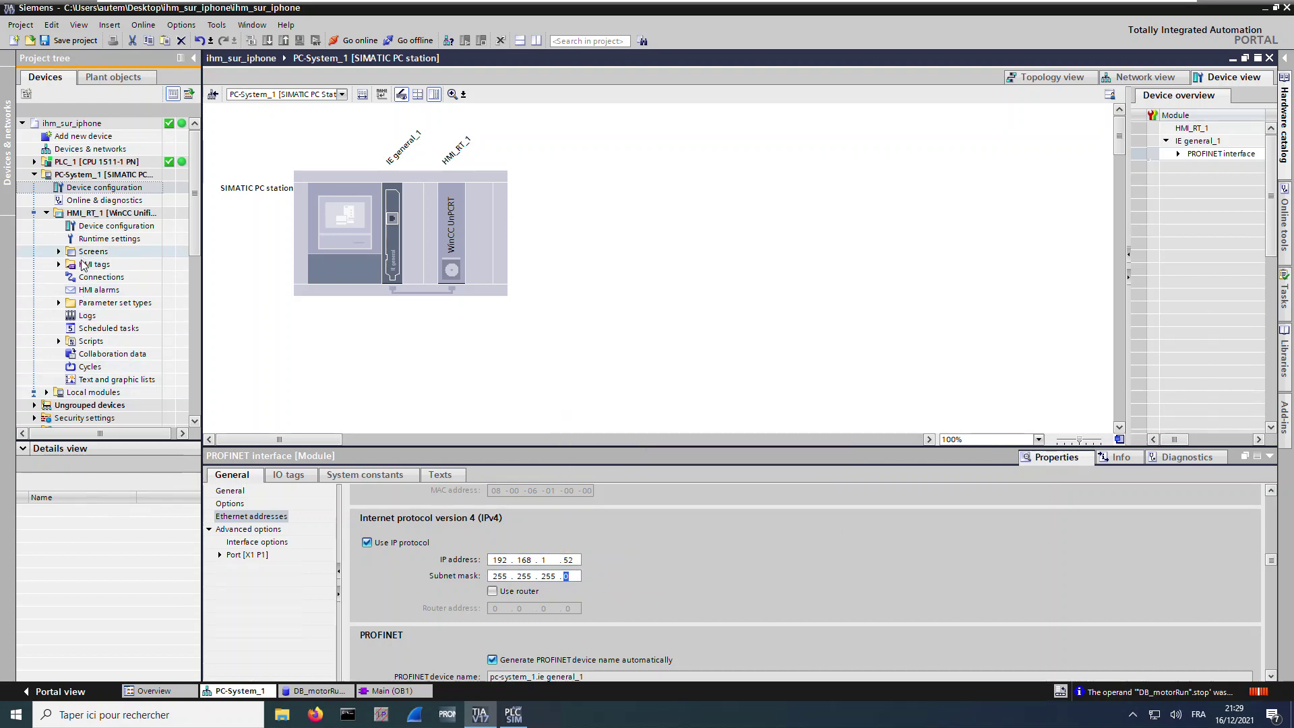
left_click(63, 269)
left_click(59, 265)
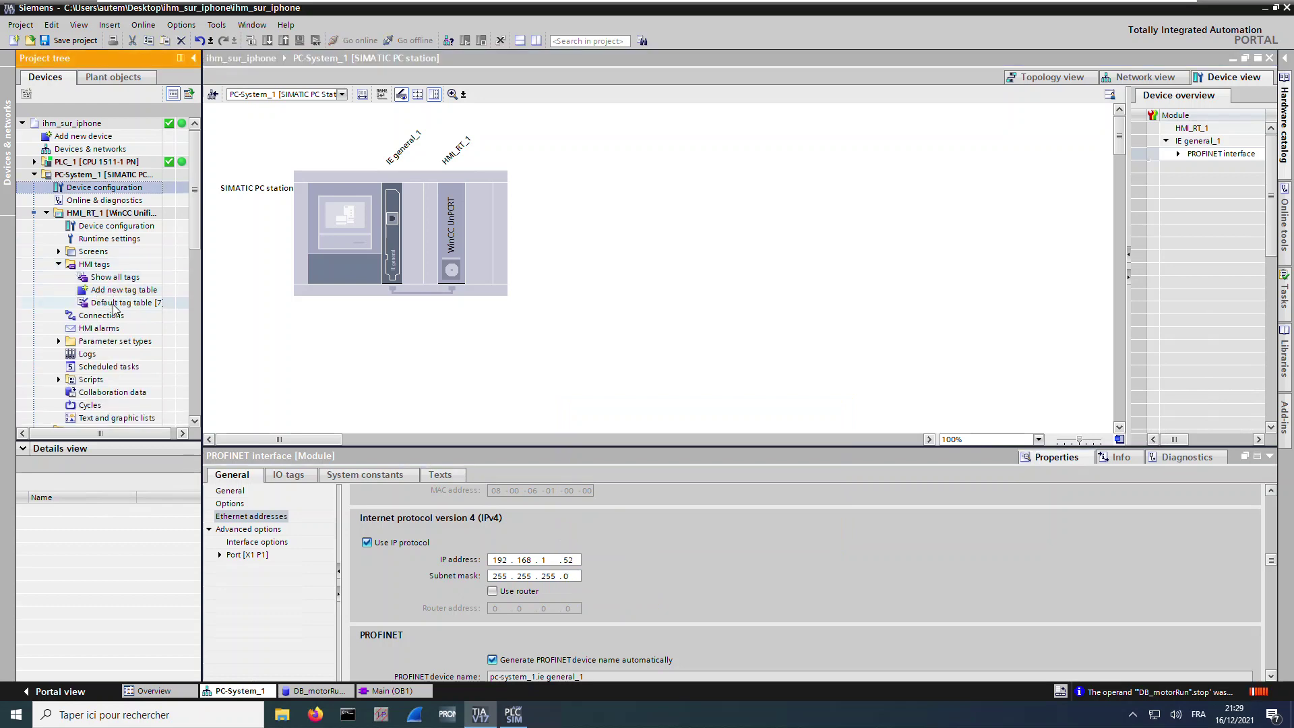
Add a Bool HMI tag named start to the Default tag table
double_click(120, 302)
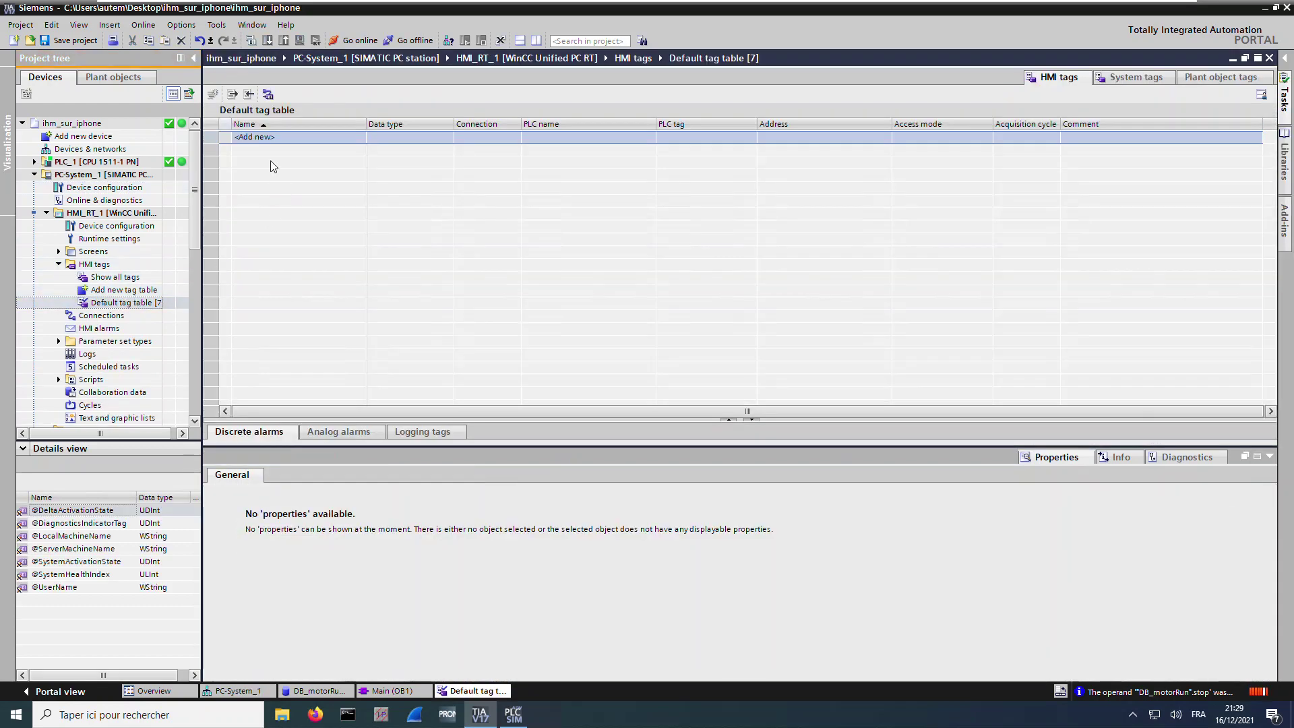
left_click(261, 136)
left_click(260, 136)
left_click(268, 139)
type("start")
key("BackSpace")
type("rt")
left_click(395, 138)
type("Bool")
key("Return")
Add two more HMI tags named stop and moteur_on
left_click(348, 147)
type("sto")
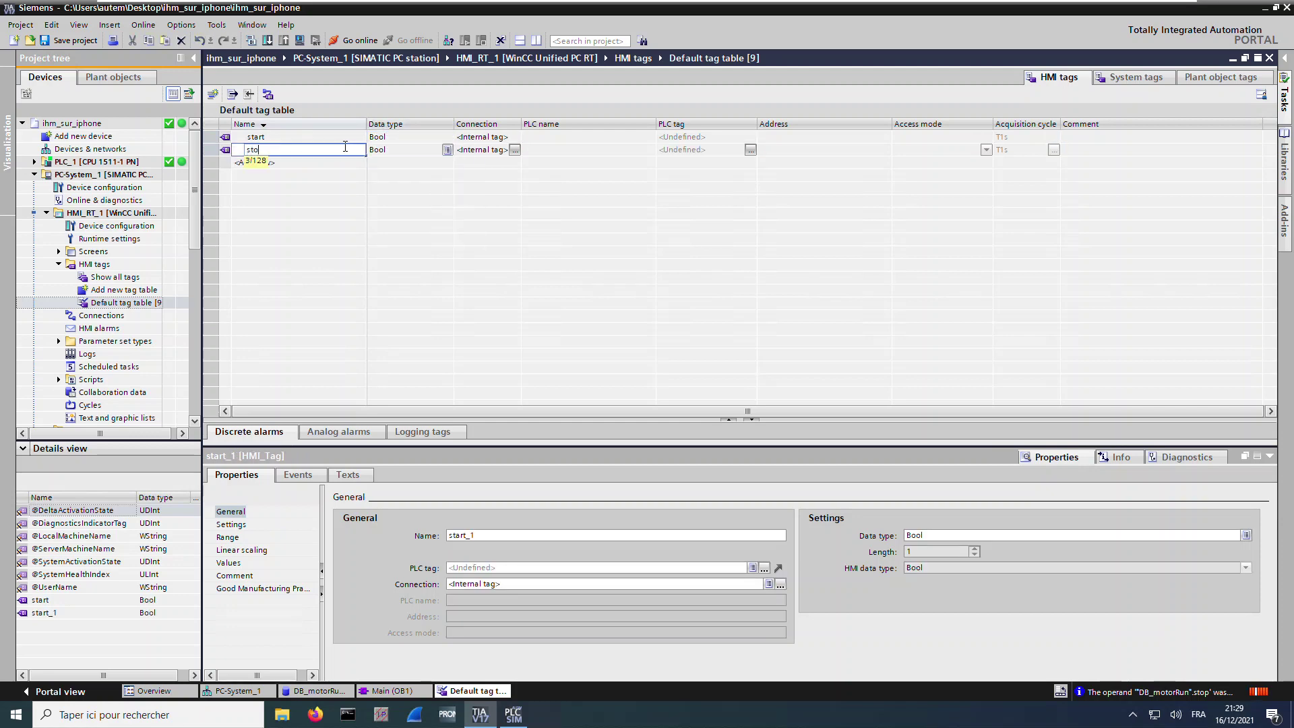
type("p")
left_click(337, 163)
type("moteur_on")
key("Return")
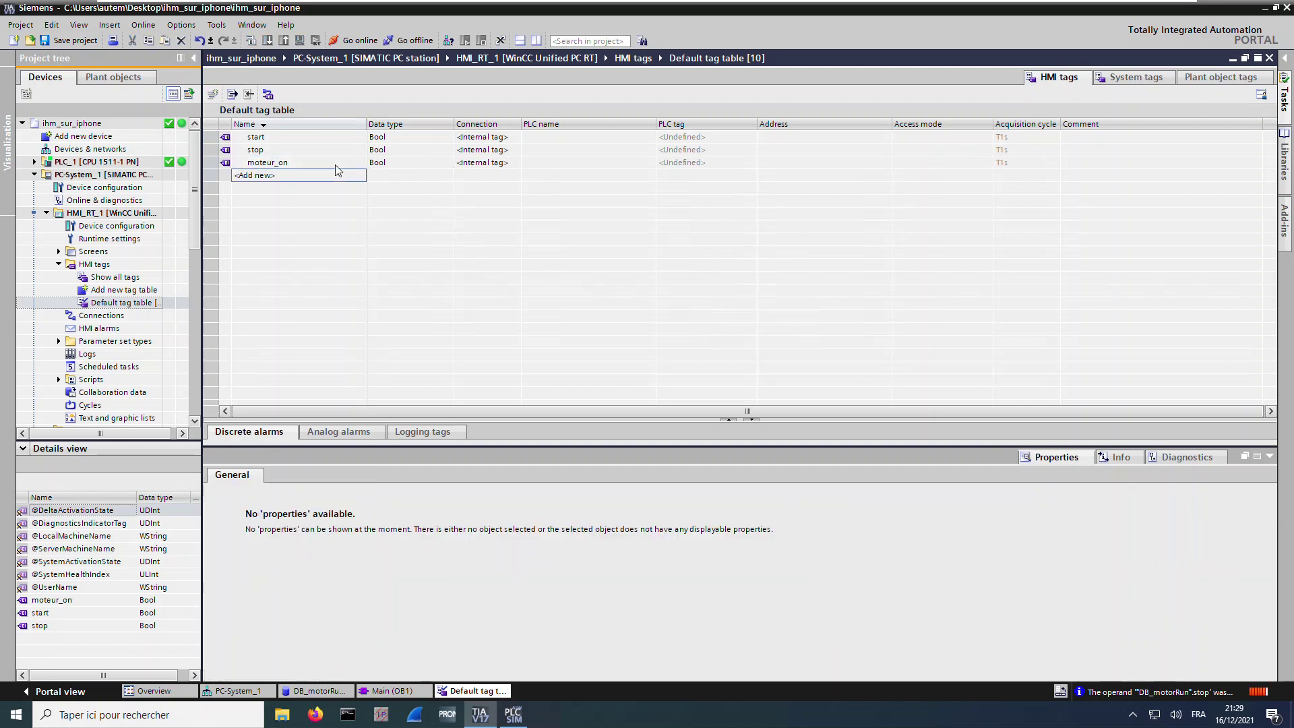
Link the start HMI tag to the PLC tag DB_motorRun.start
left_click(705, 136)
left_click(751, 138)
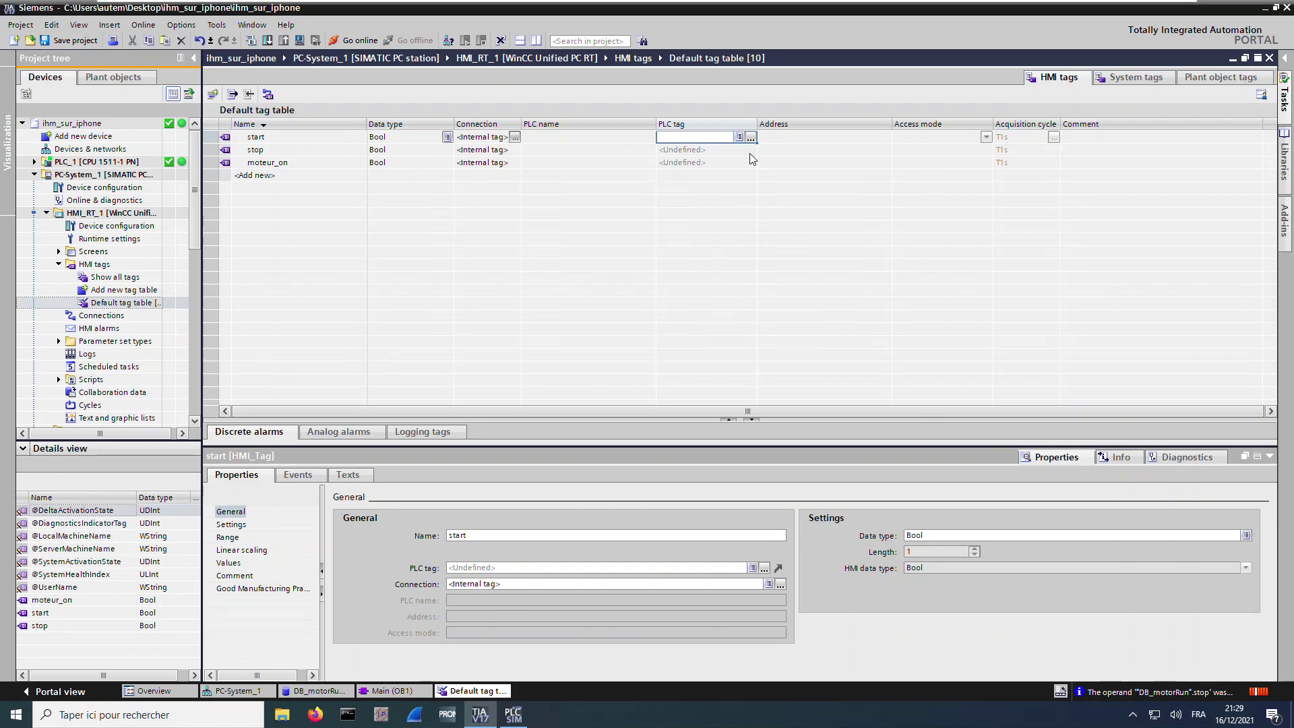
left_click(682, 173)
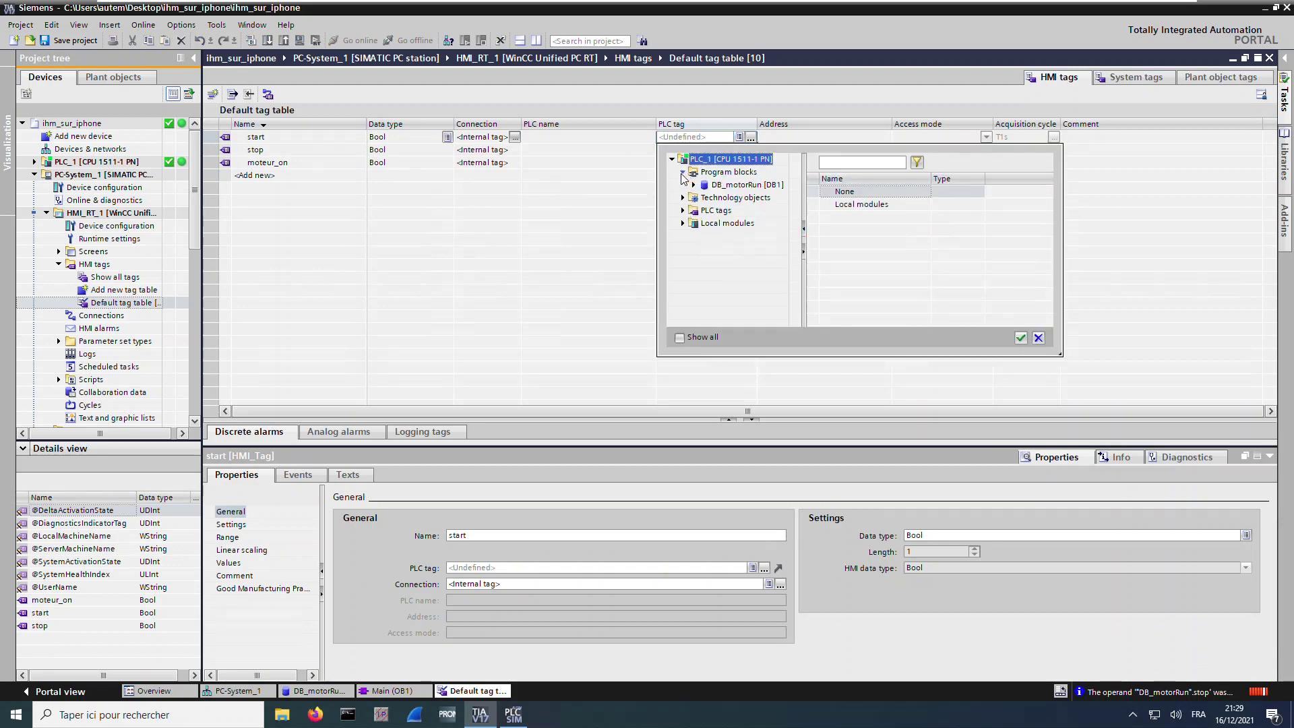
left_click(693, 185)
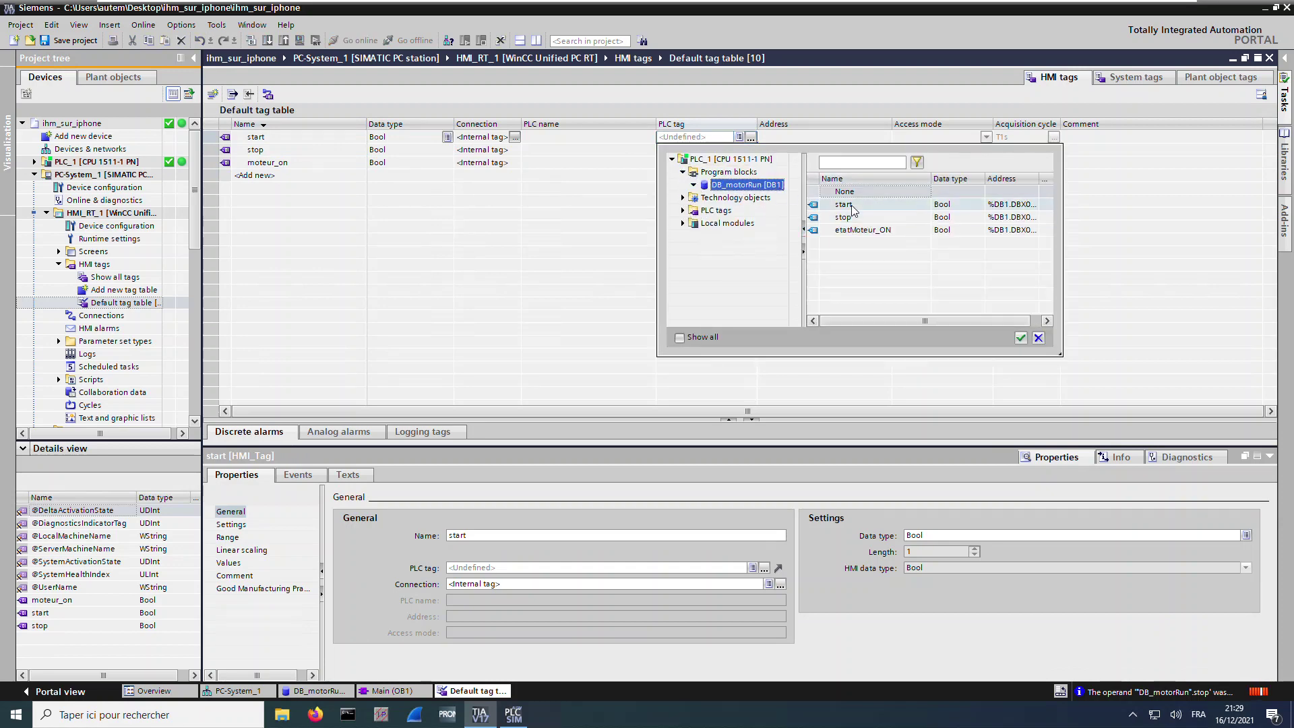
left_click(853, 205)
double_click(842, 205)
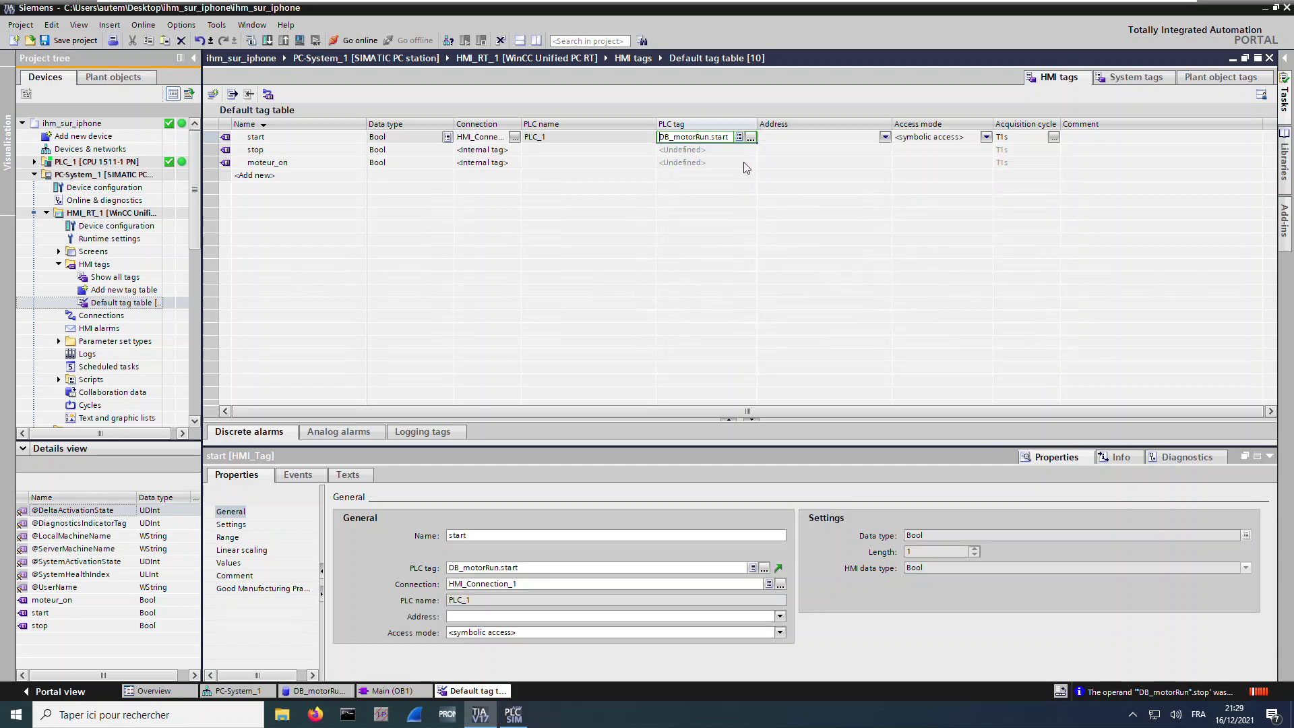
Link stop to DB_motorRun.stop and moteur_on to DB_motorRun.etatMoteur_ON
left_click(702, 149)
type("DB_motorRun.start")
type("stop")
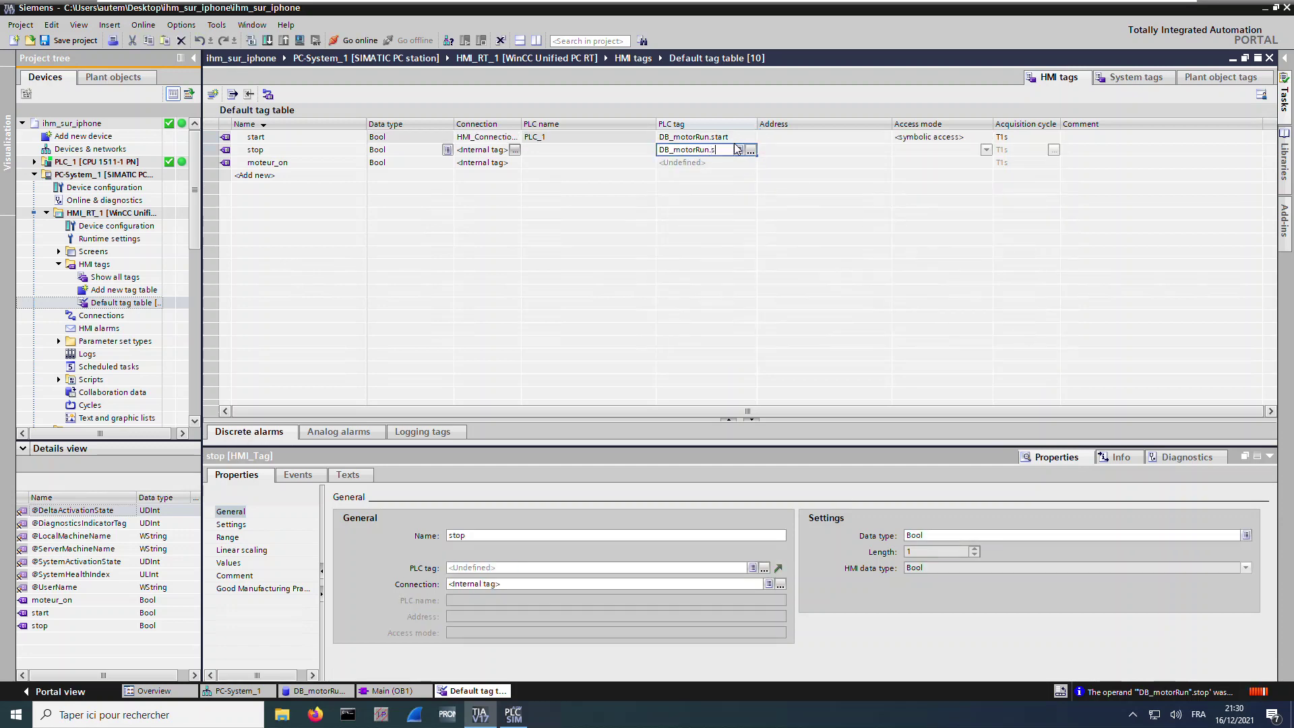
left_click(753, 162)
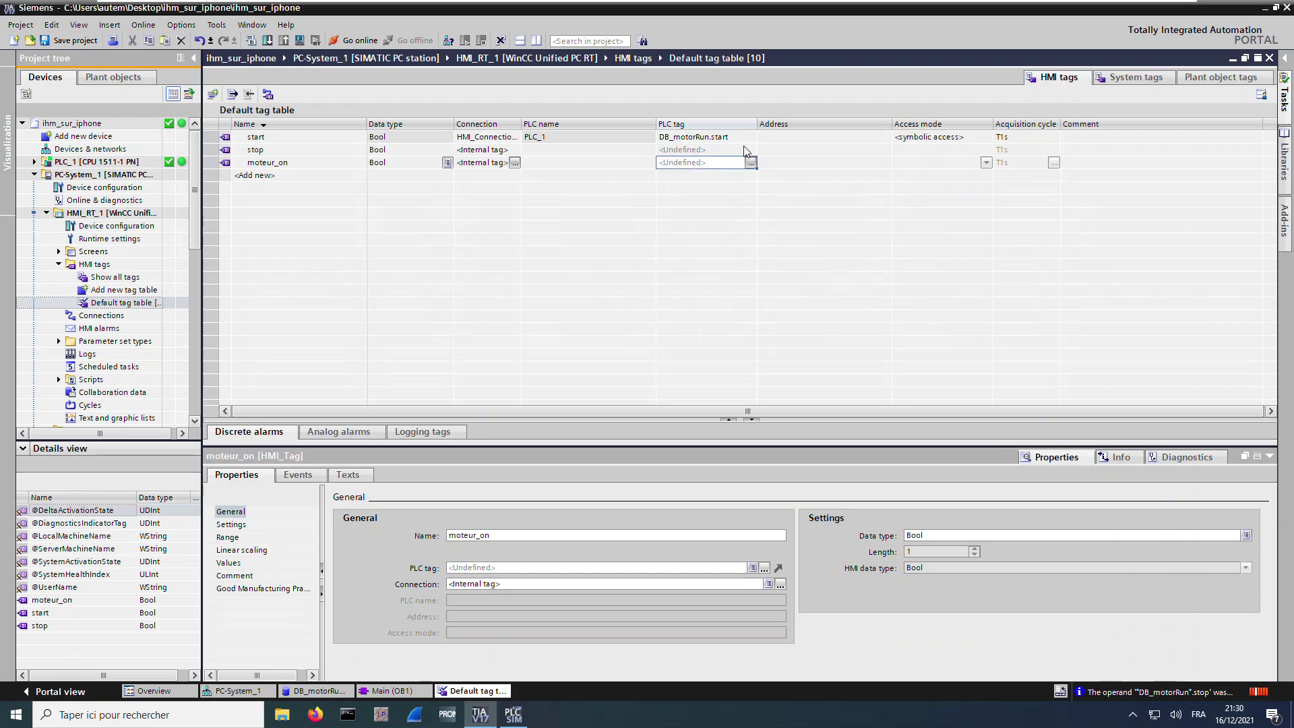
left_click(741, 149)
left_click(751, 149)
left_click(846, 230)
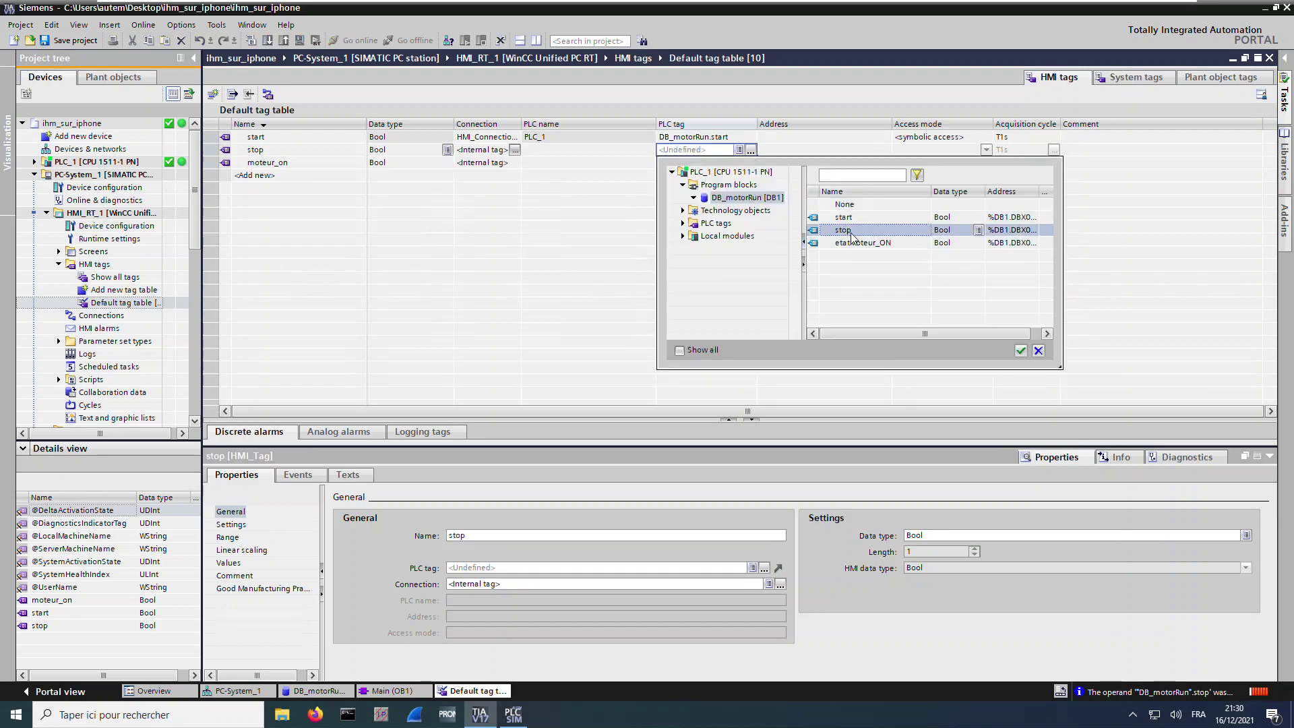
left_click(1022, 350)
left_click(748, 164)
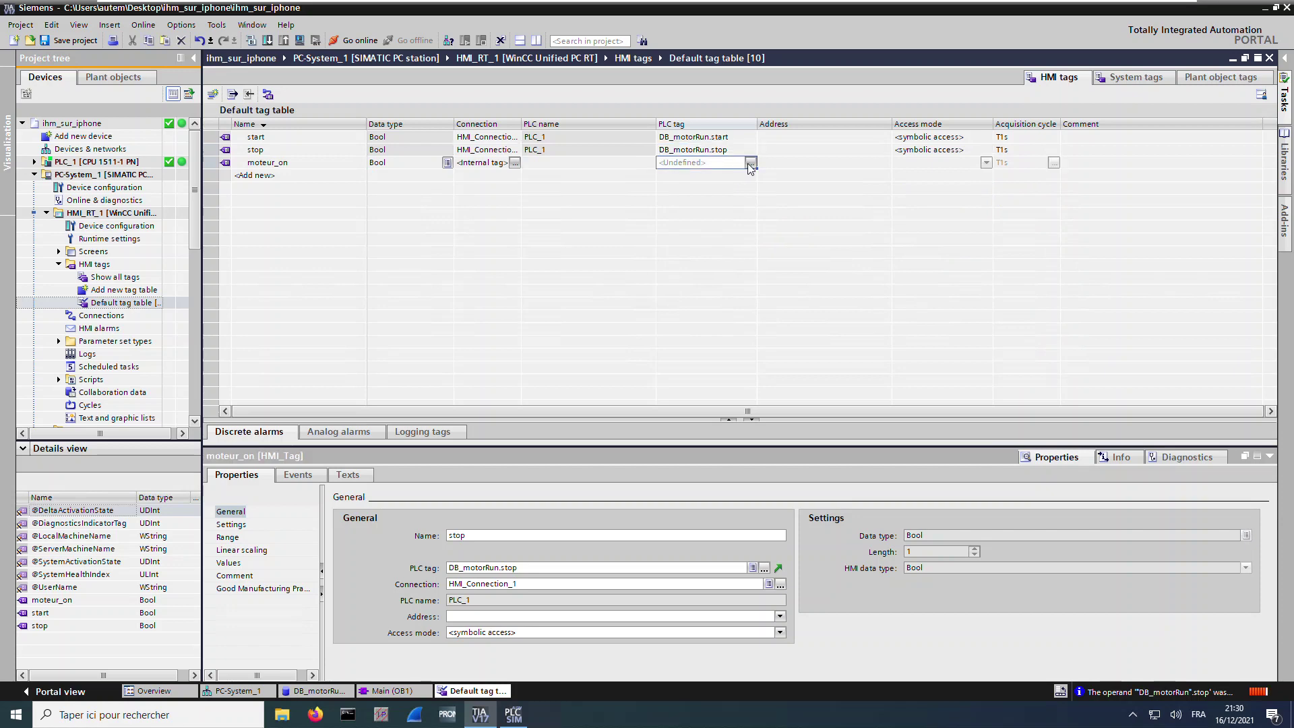
left_click(750, 164)
left_click(870, 257)
left_click(1019, 353)
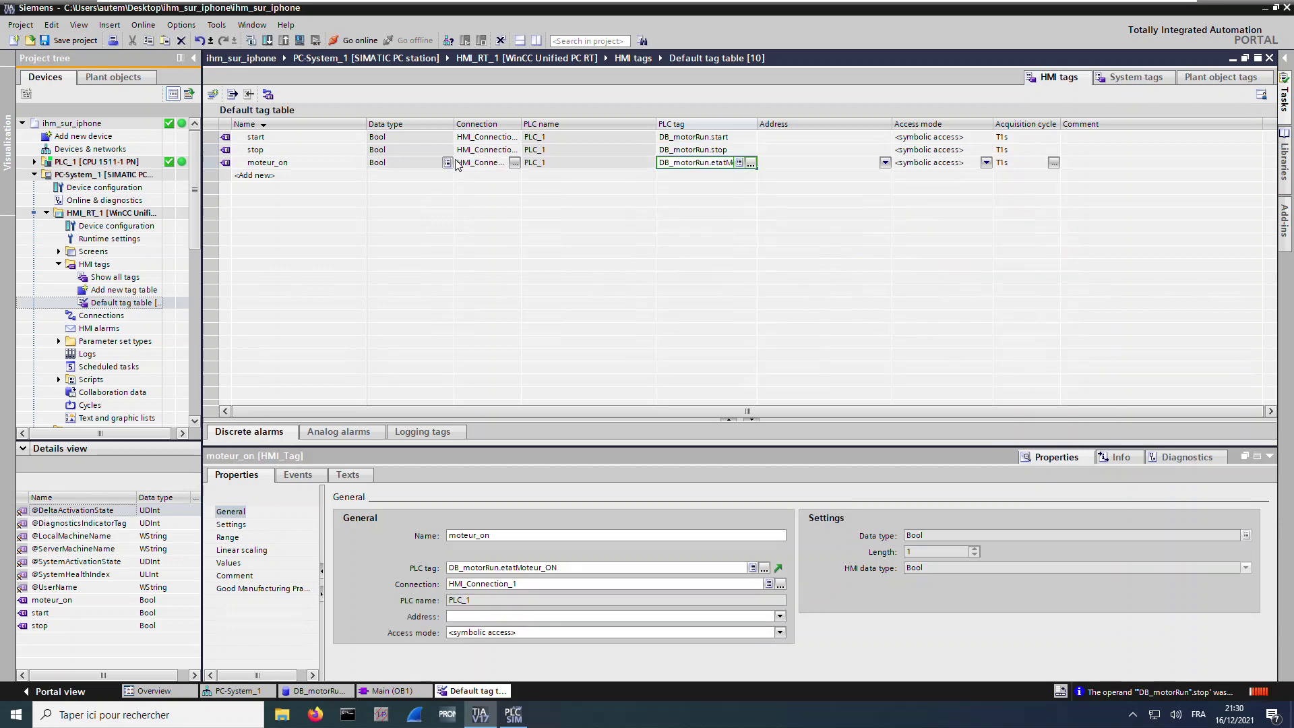
Synchronize tags matching path, data type and absolute address, then save the project
left_click(268, 93)
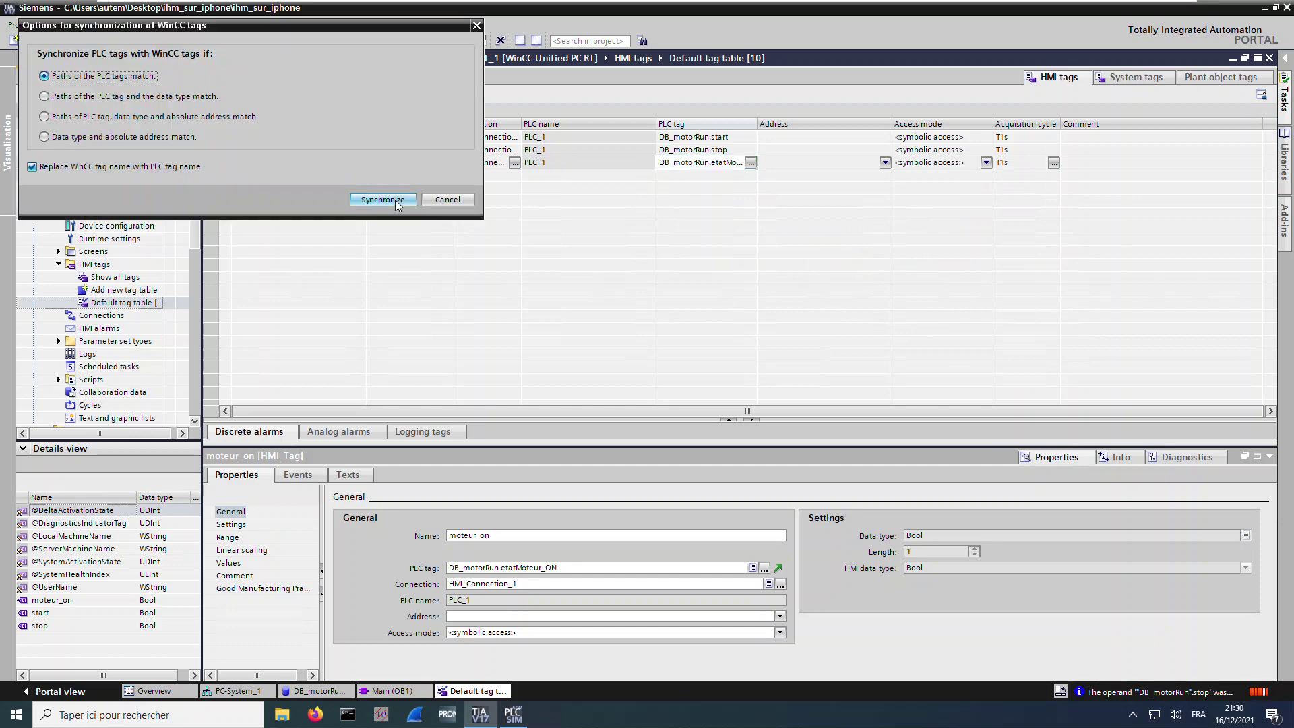
left_click(259, 117)
left_click(382, 200)
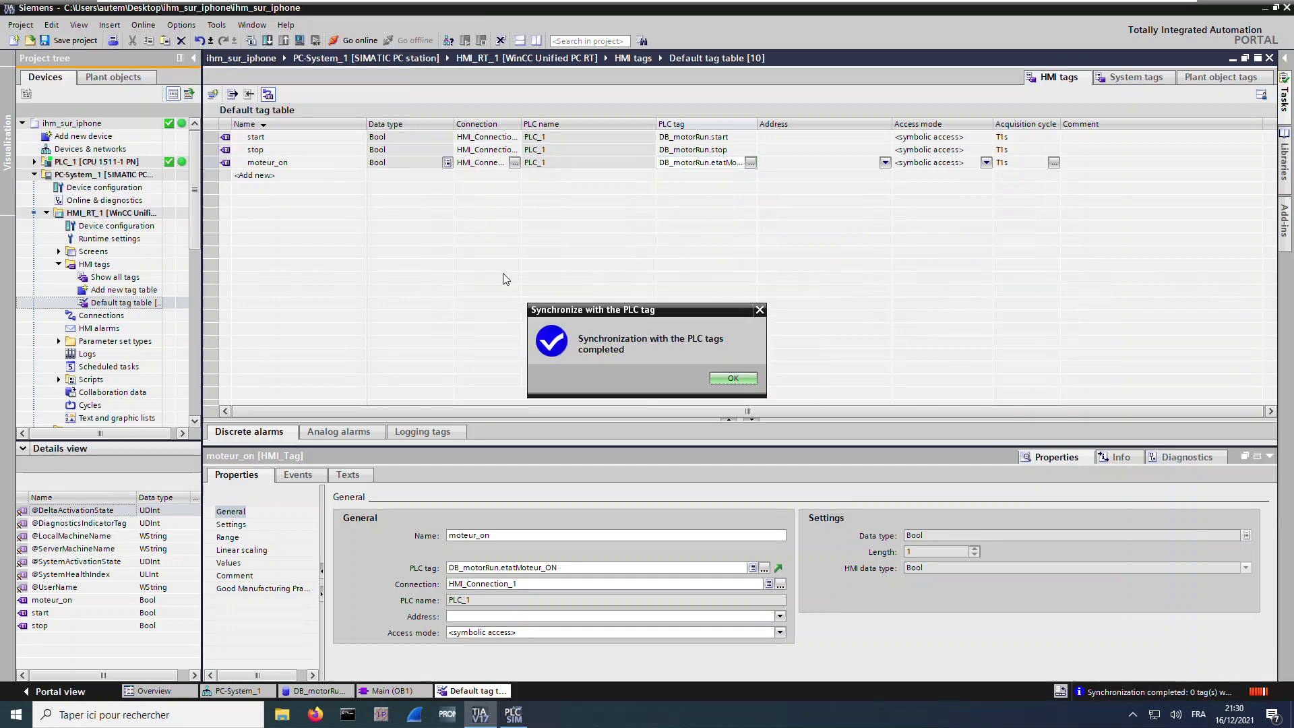
left_click(732, 380)
key("ctrl+s")
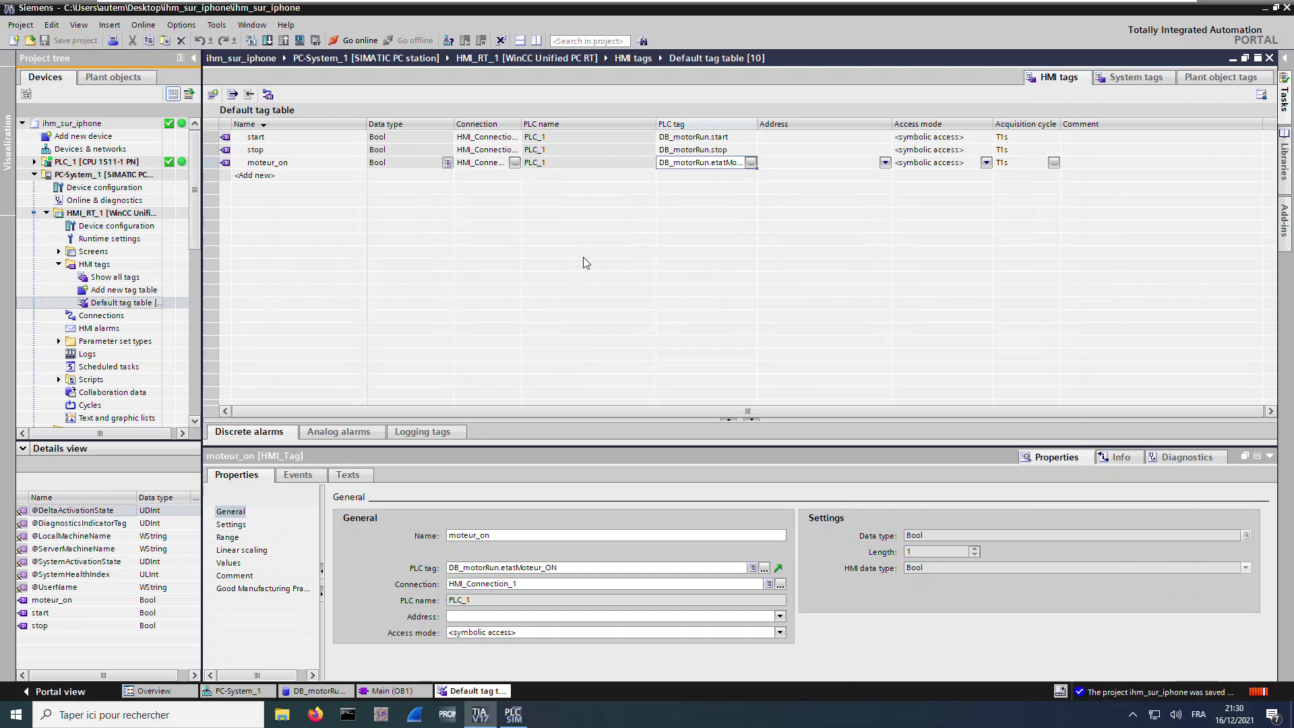
left_click(59, 251)
Create Screen_1 and place a button at its top-left corner
double_click(112, 265)
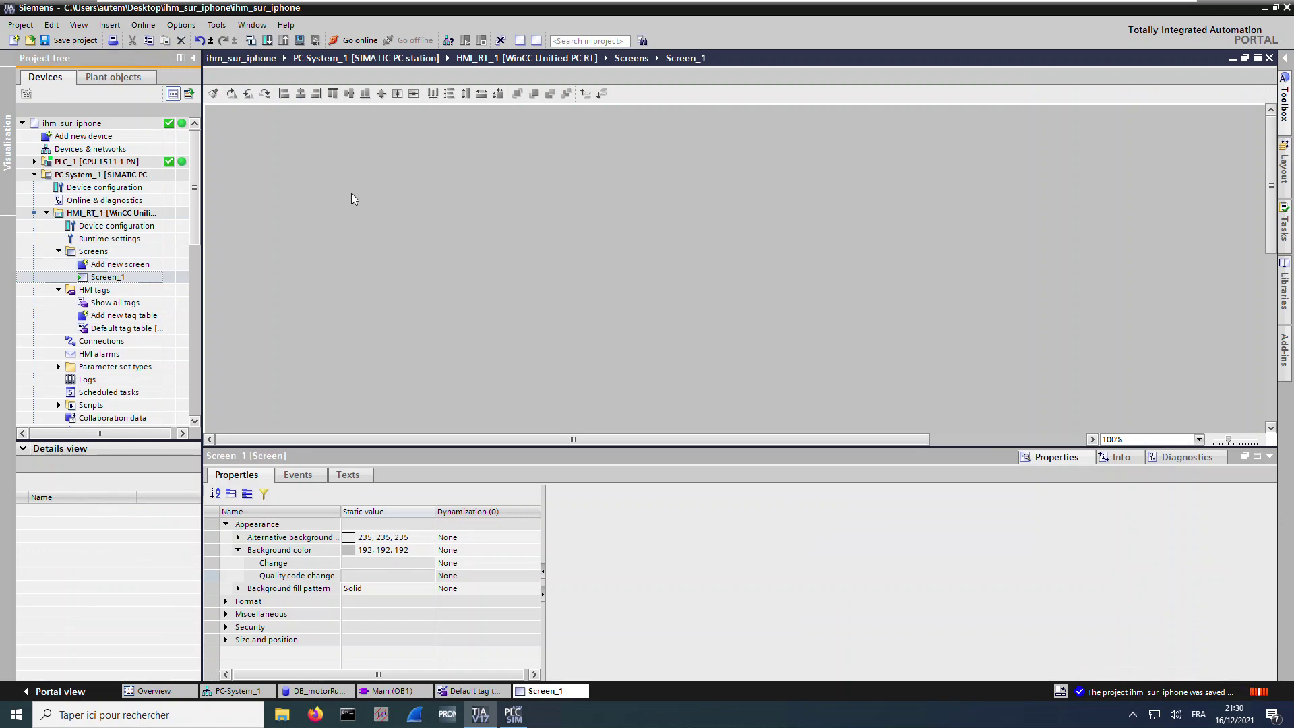
scroll(325, 235, "down", 2, "ctrl")
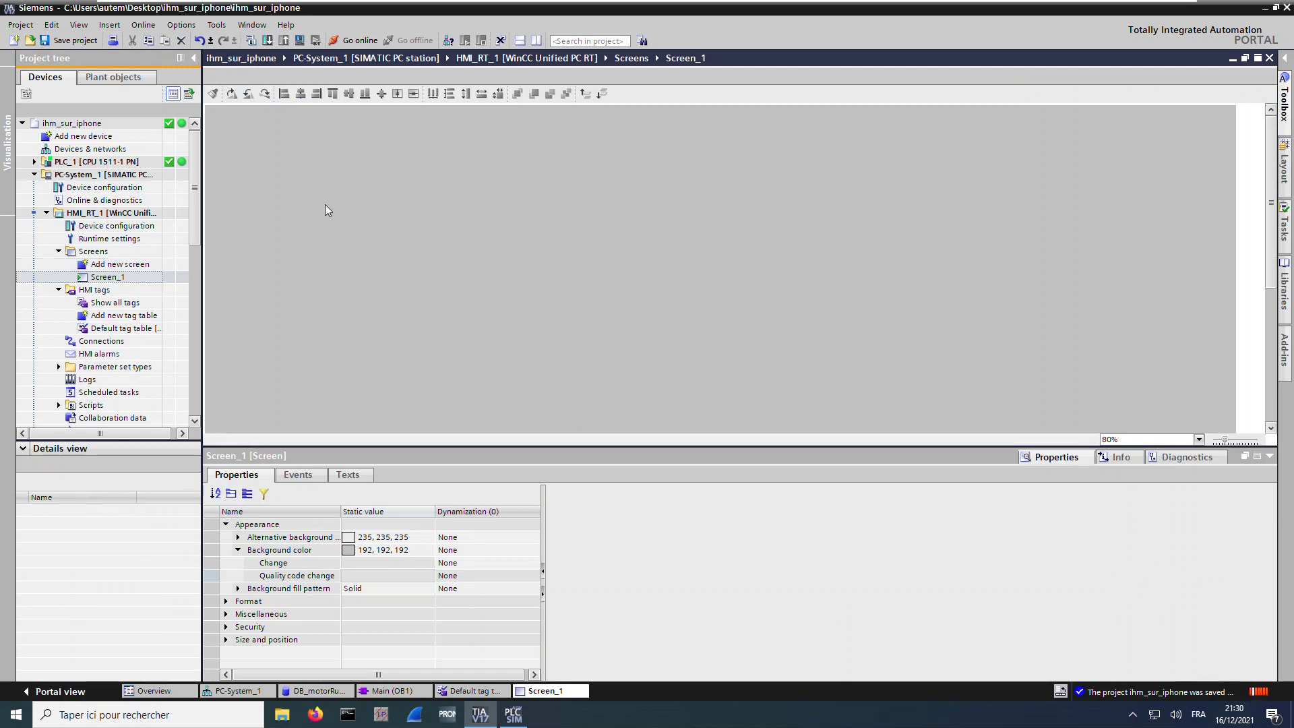
left_click(1283, 118)
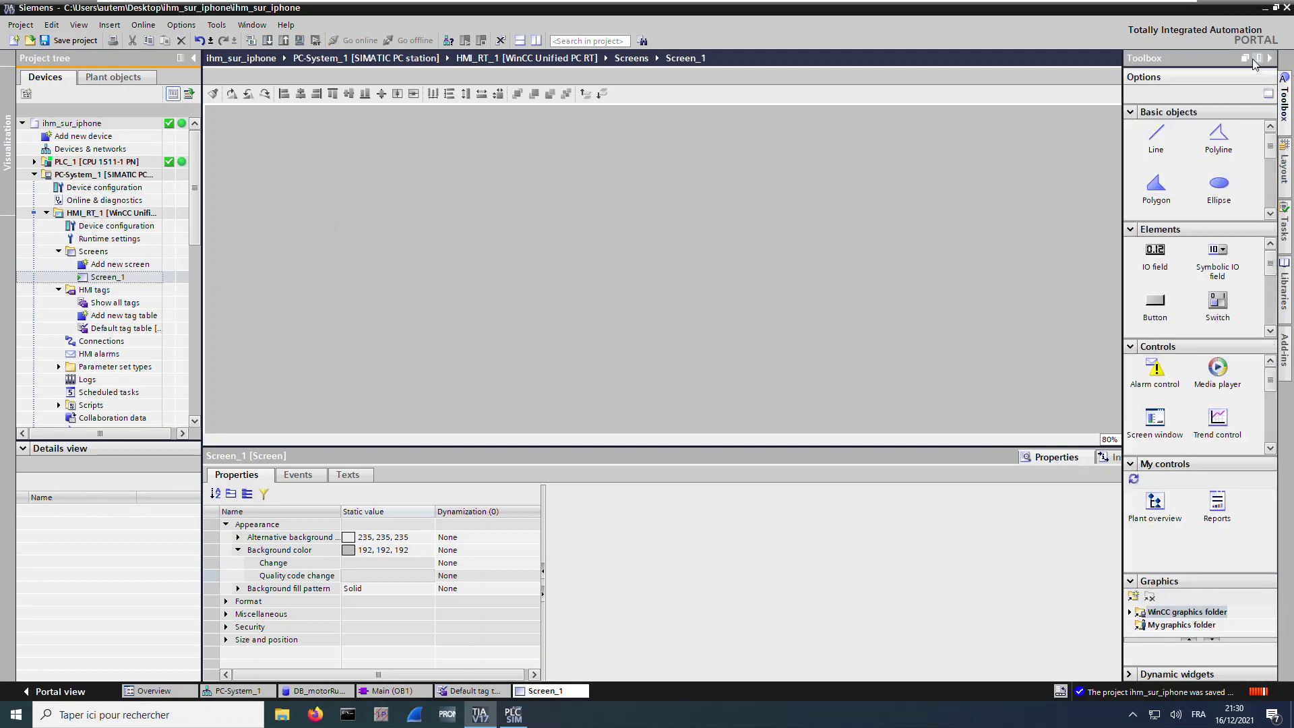
left_click(1258, 60)
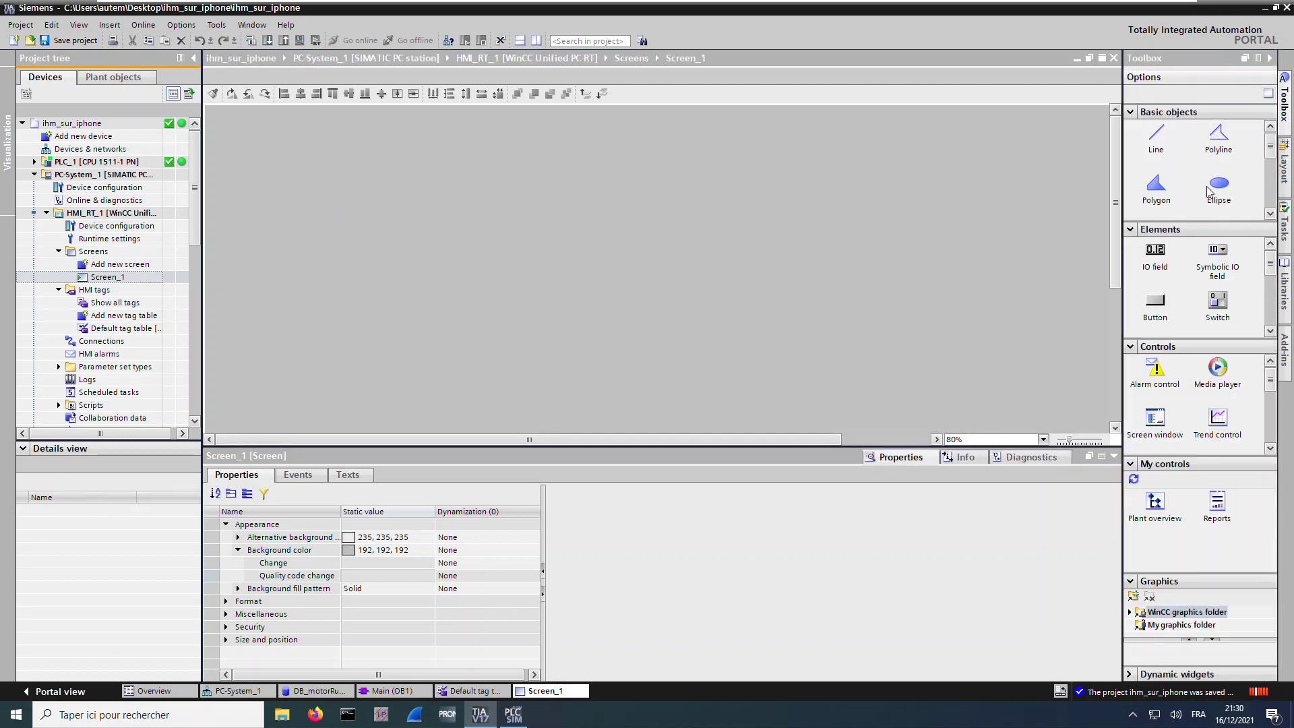
left_click_drag(1144, 310, 272, 148)
Label the button START and give it a light green background (204, 255, 204)
left_click(361, 576)
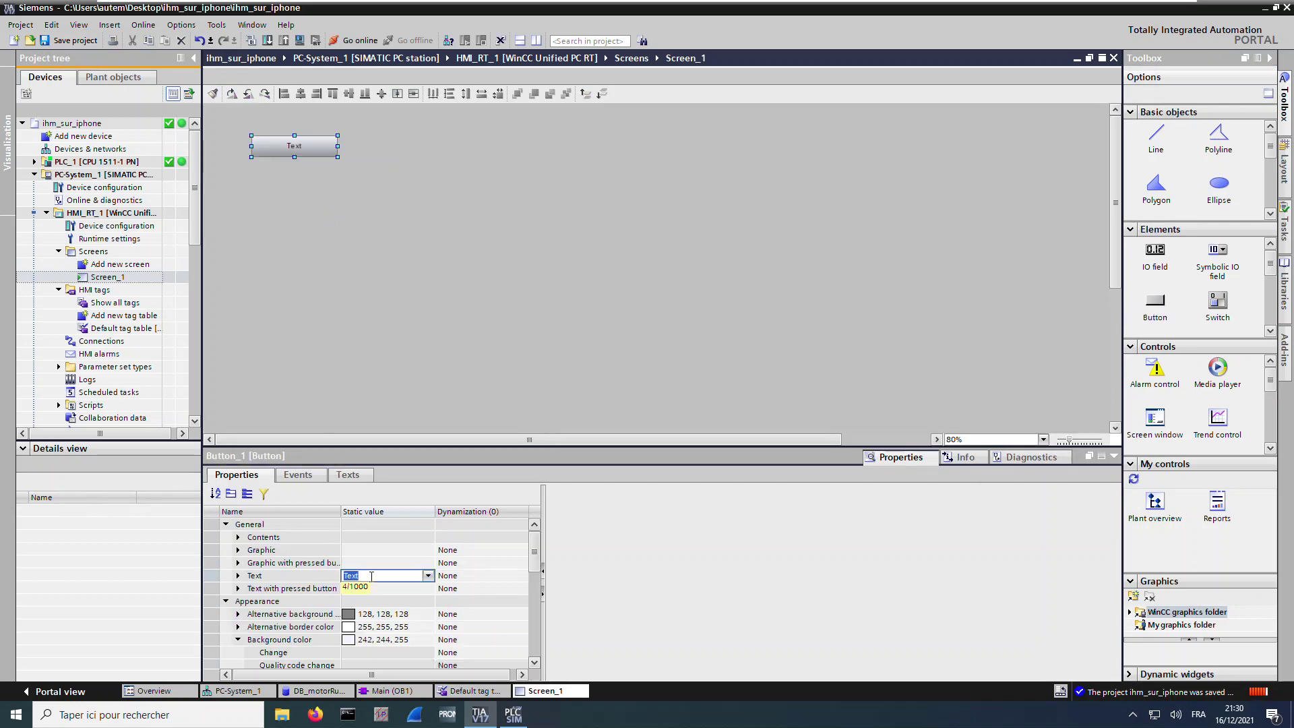
type("START")
left_click(389, 589)
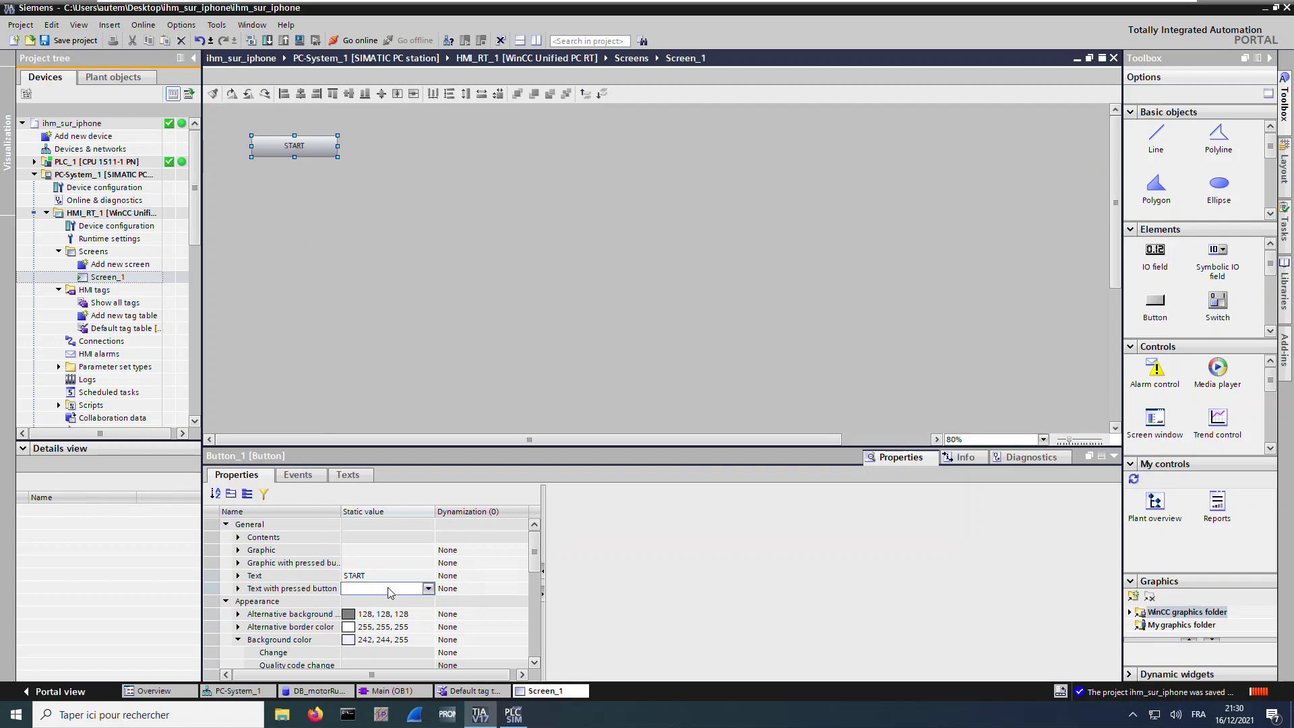
left_click(345, 642)
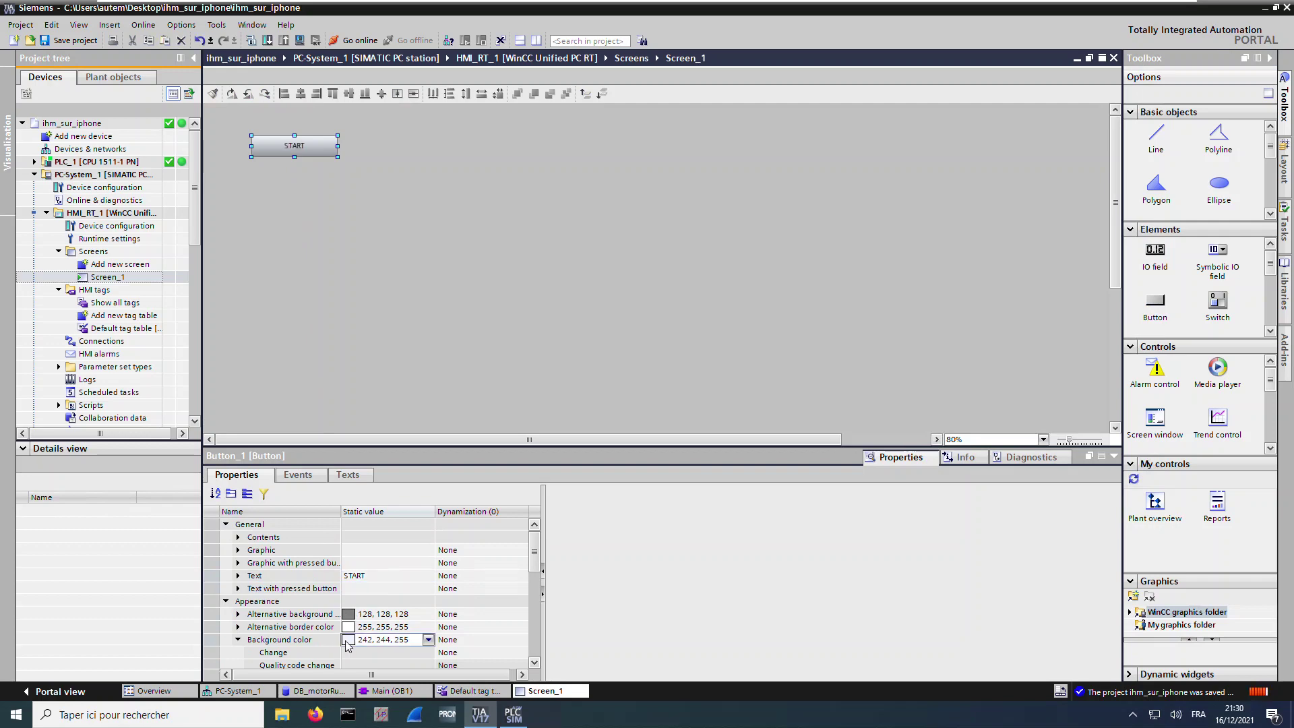
left_click(429, 641)
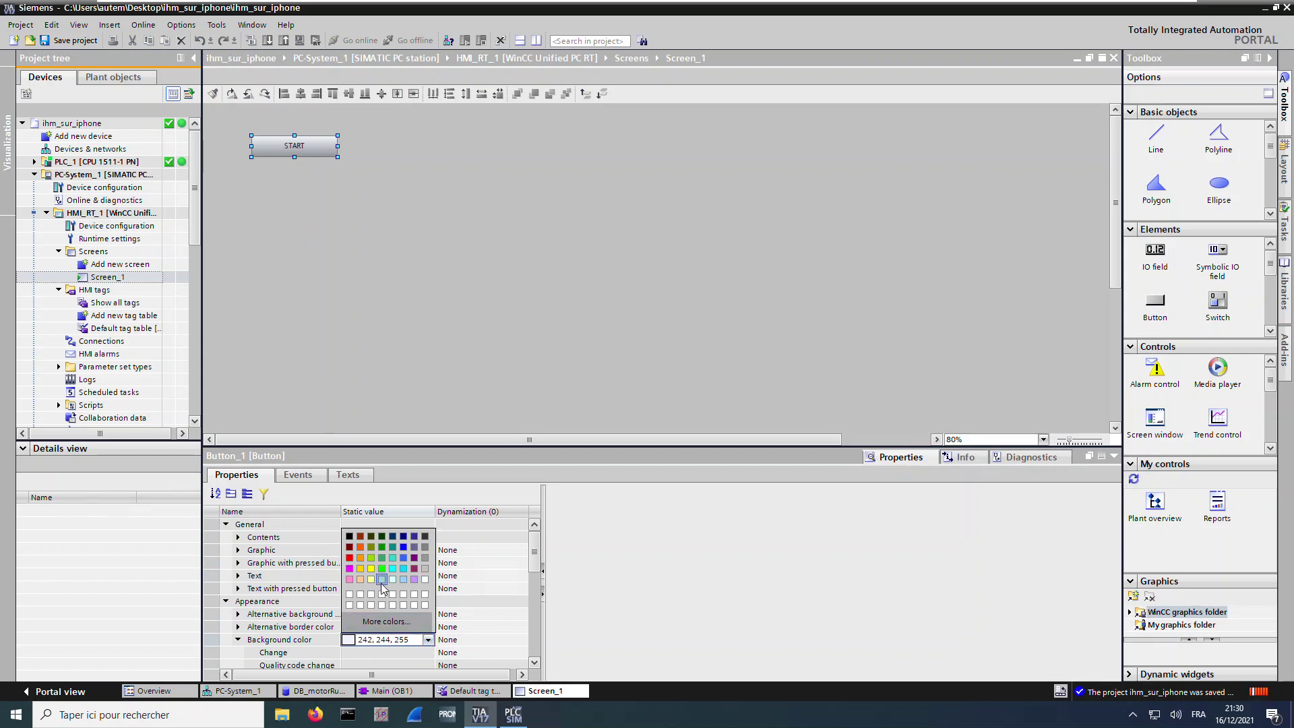
left_click(381, 581)
left_click(400, 629)
scroll(400, 629, "down", 1)
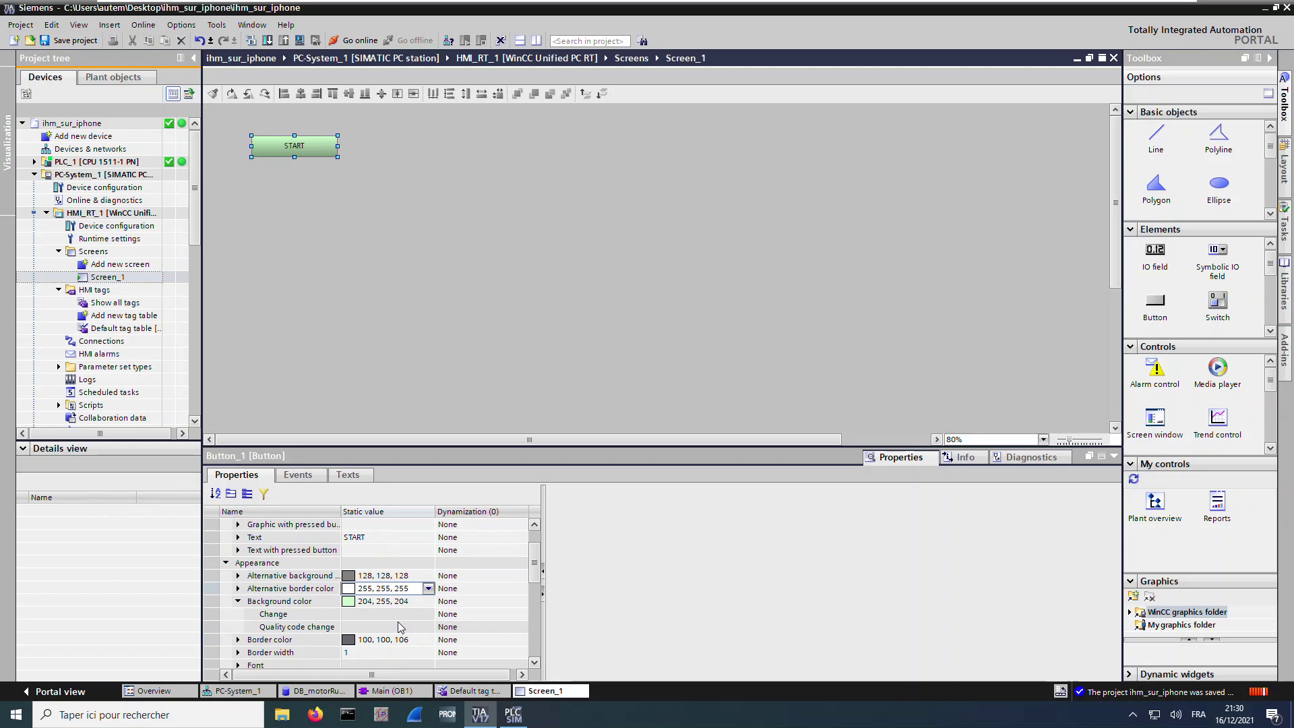
Make the START button's Press event run SetTagValue writing 1 to the start tag
left_click(298, 474)
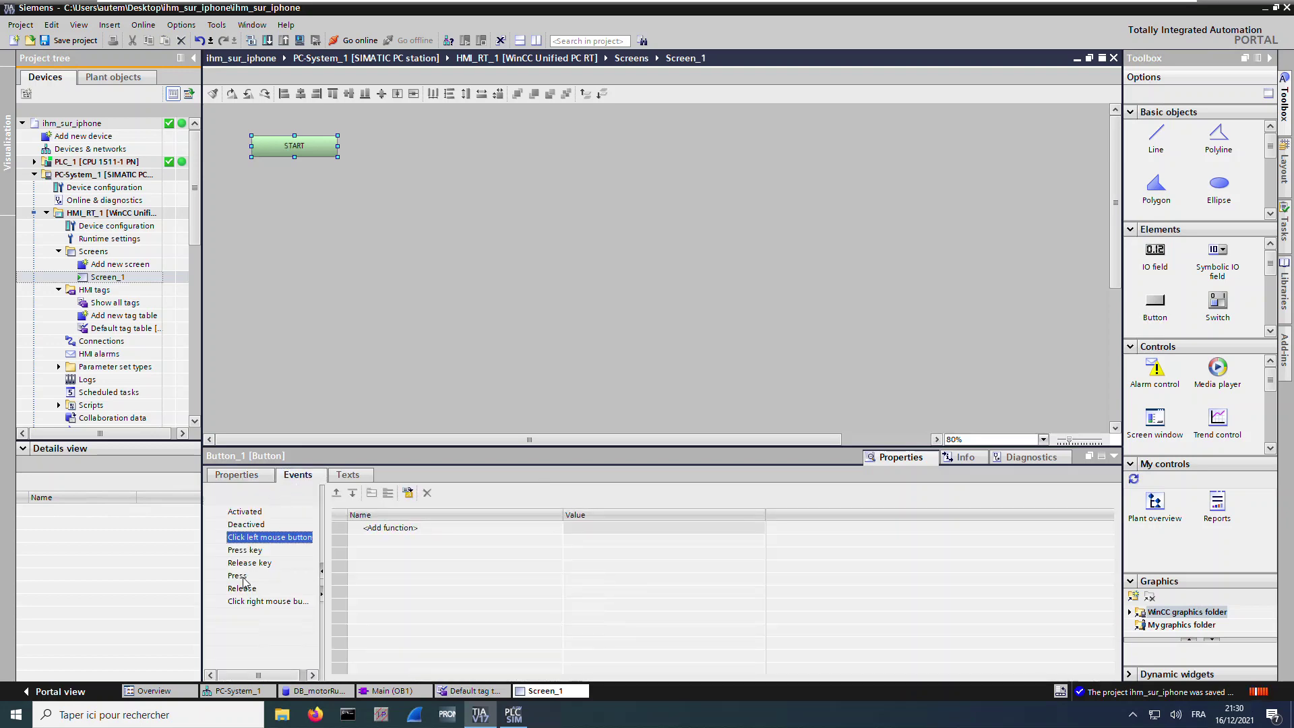
left_click(237, 577)
left_click(416, 527)
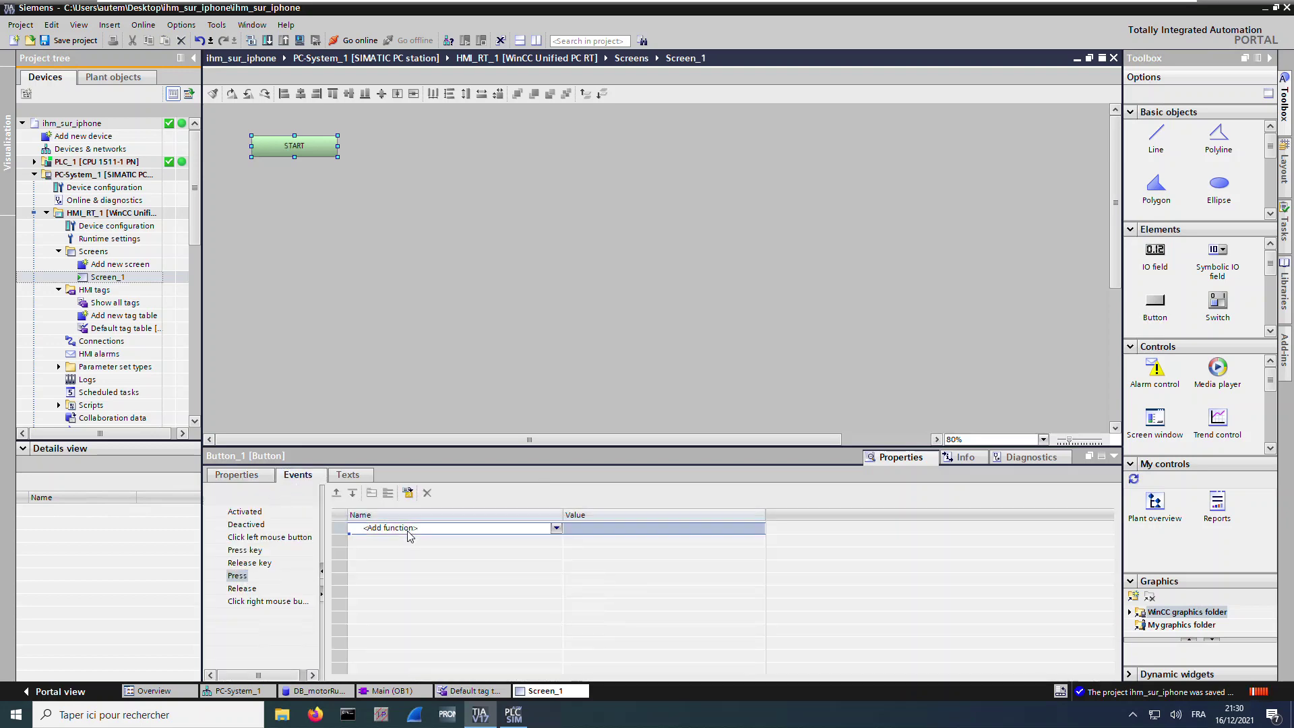
scroll(398, 593, "down", 2)
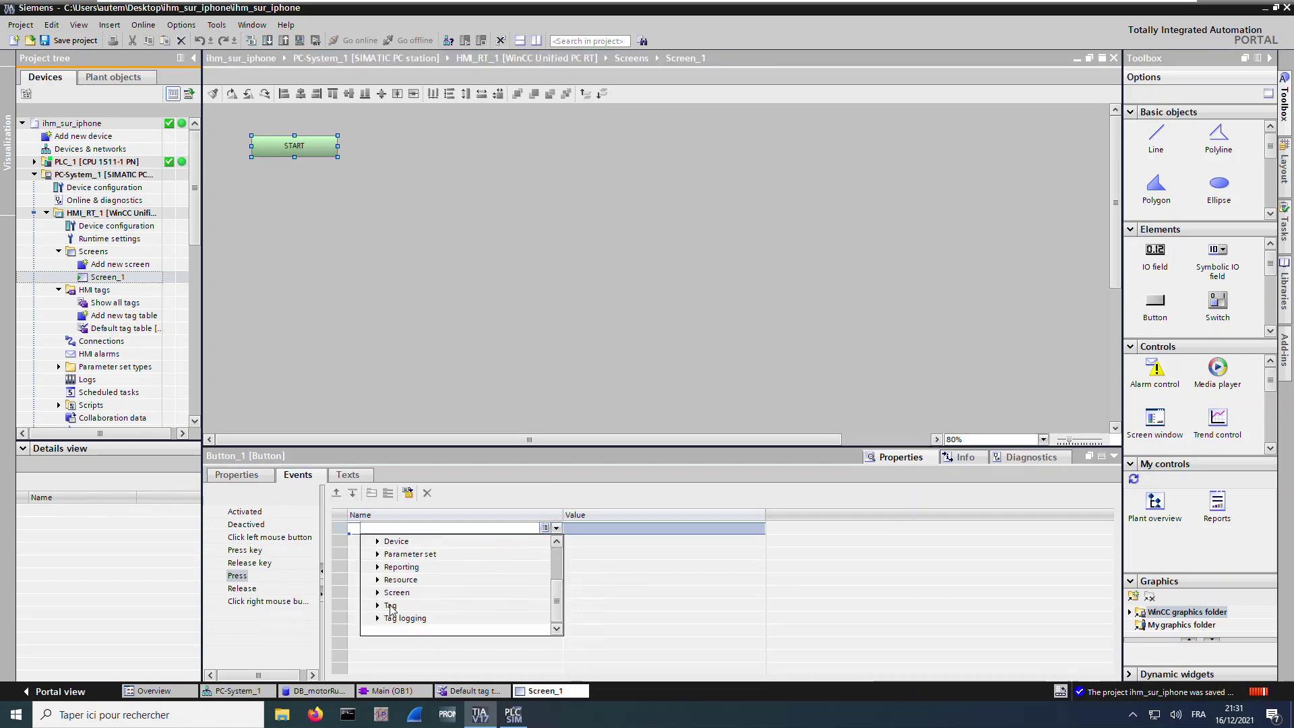
left_click(378, 606)
scroll(418, 609, "down", 3)
left_click(418, 580)
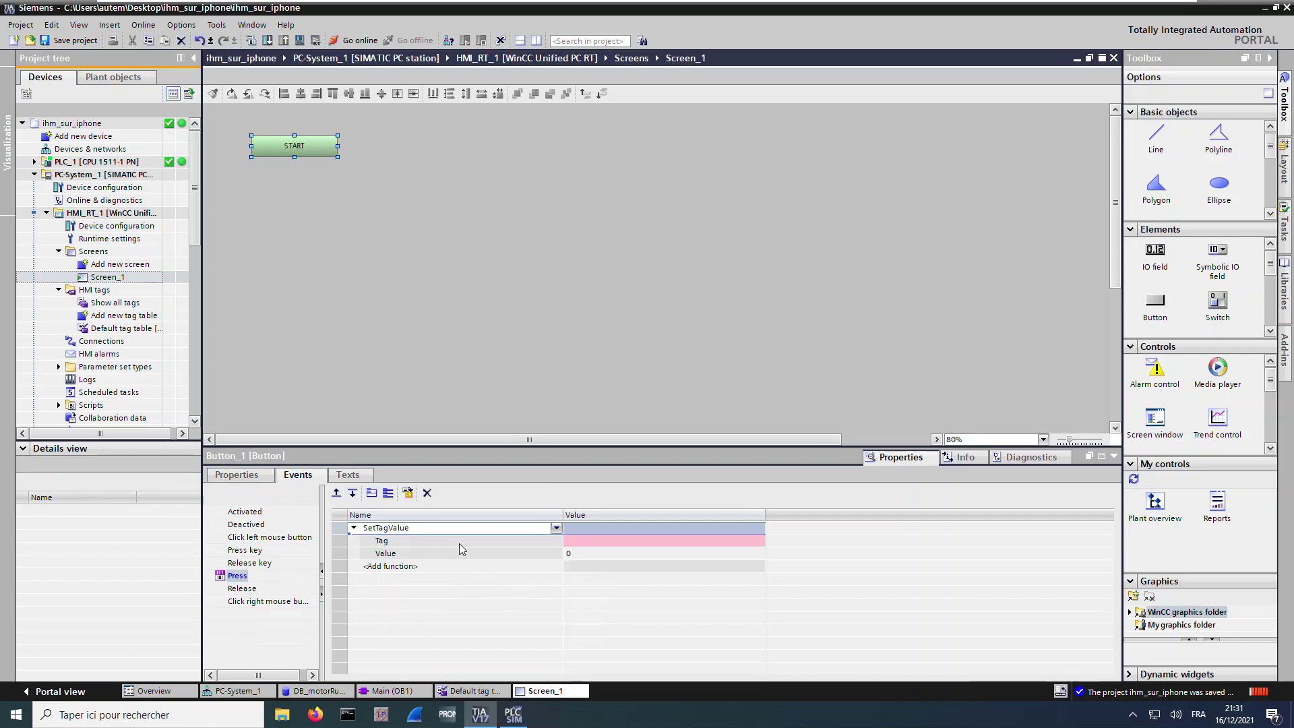
left_click(632, 541)
left_click(758, 542)
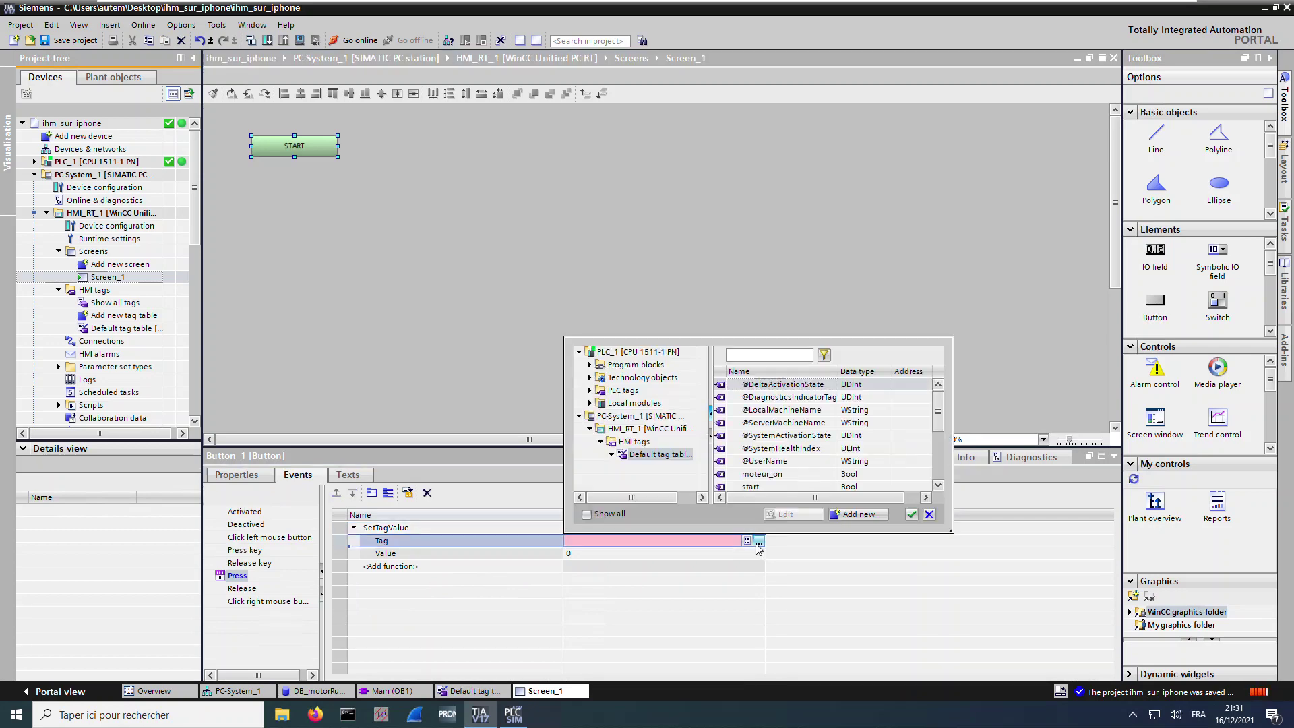
left_click(774, 486)
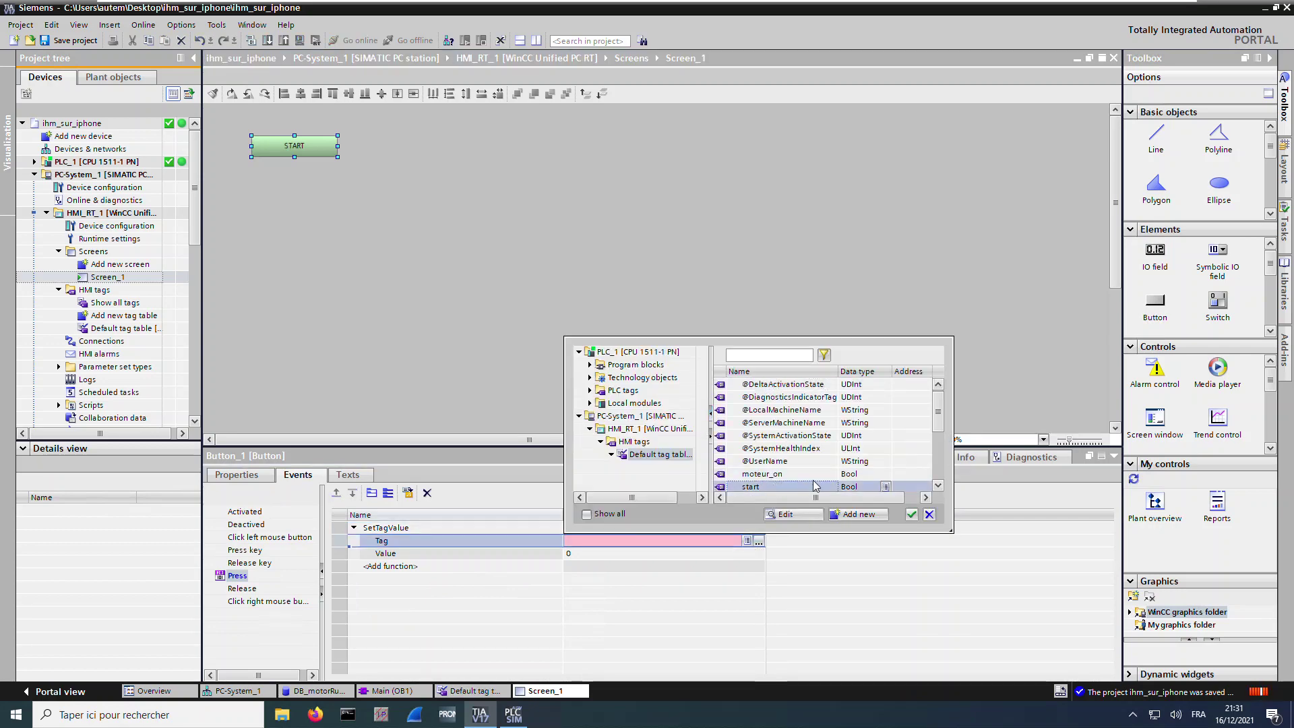
left_click(912, 515)
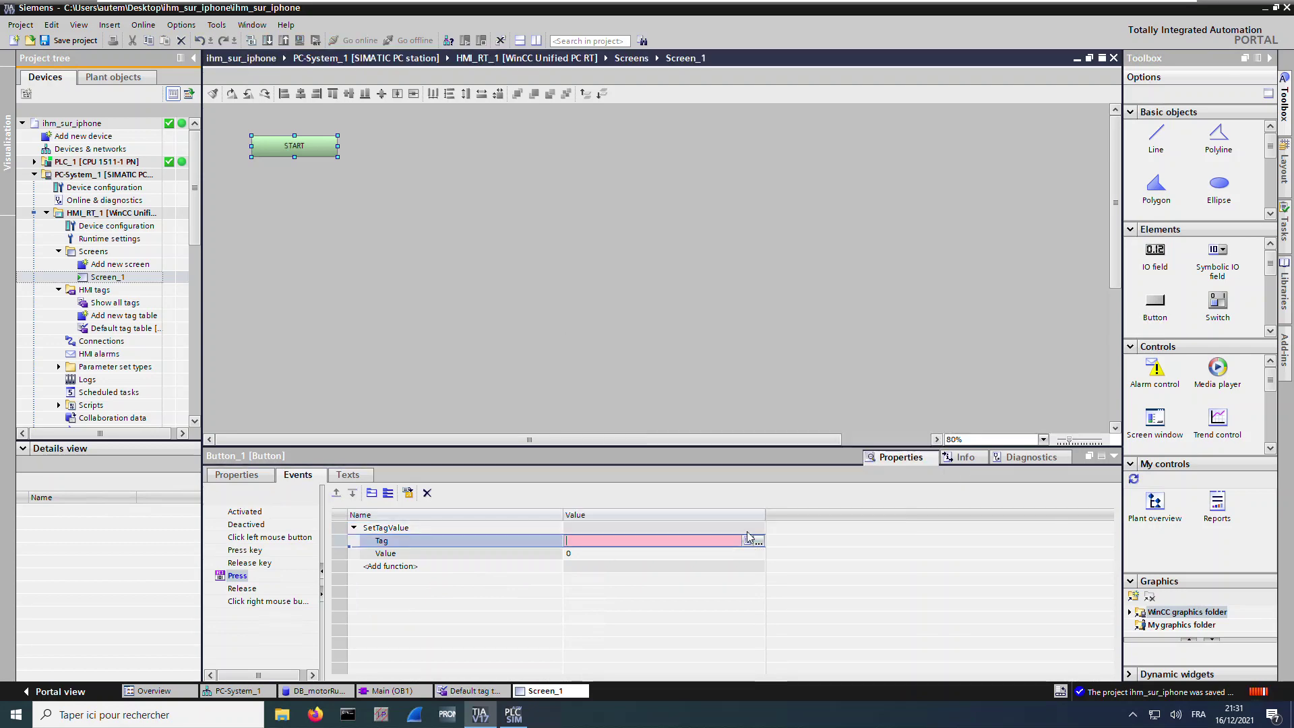
left_click(587, 554)
type("1")
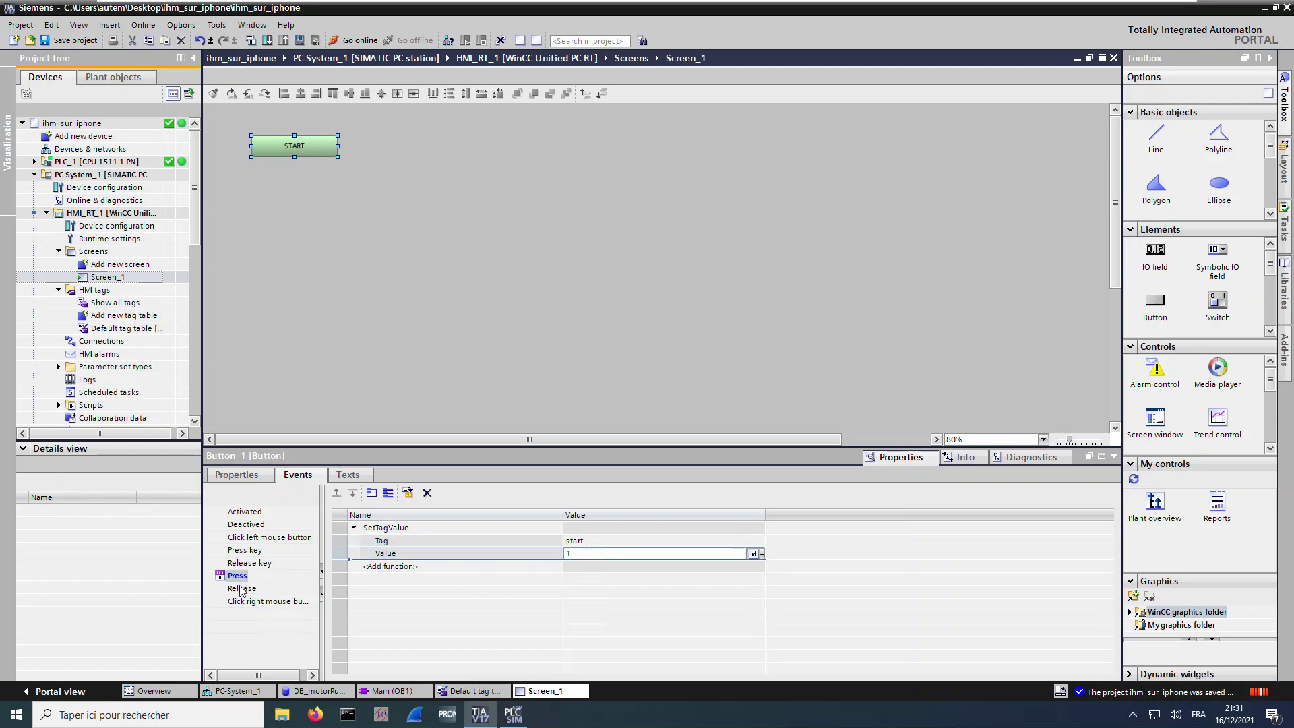
Make its Release event run SetTagValue writing 0 to start, then save
left_click(242, 589)
left_click(406, 528)
key("Escape")
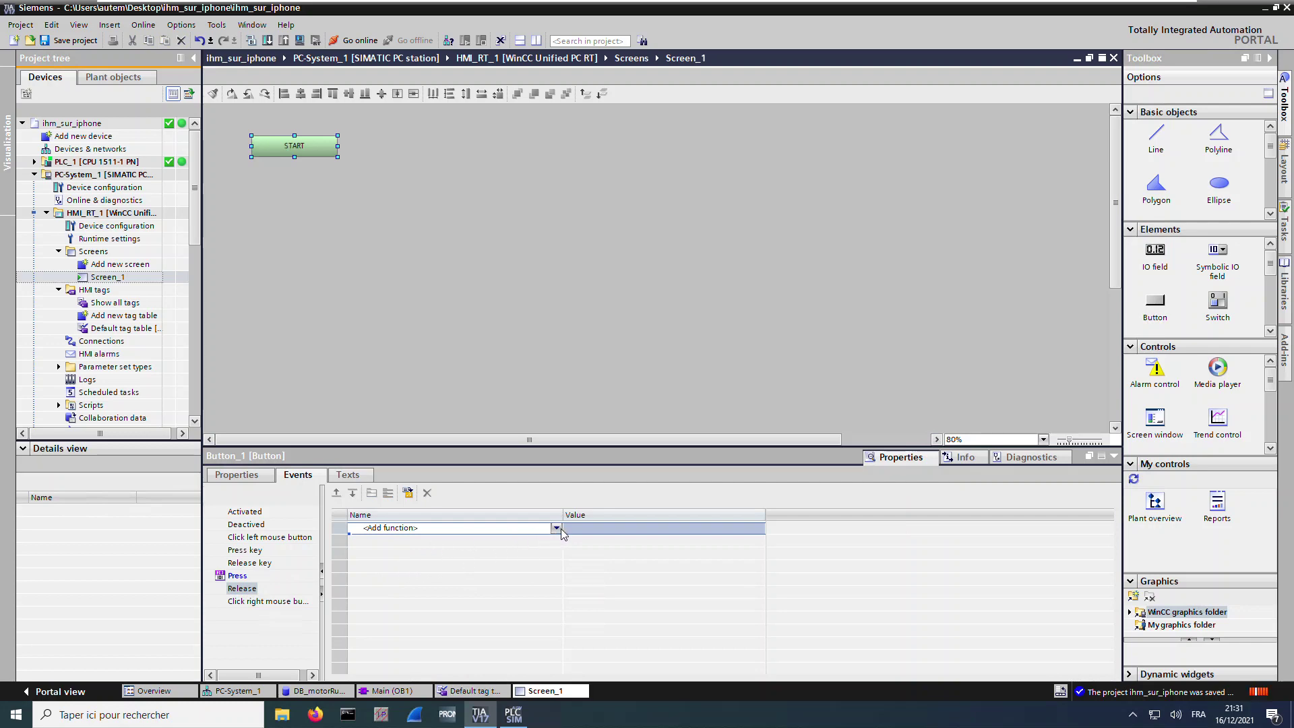
left_click(558, 529)
left_click(382, 605)
left_click(419, 619)
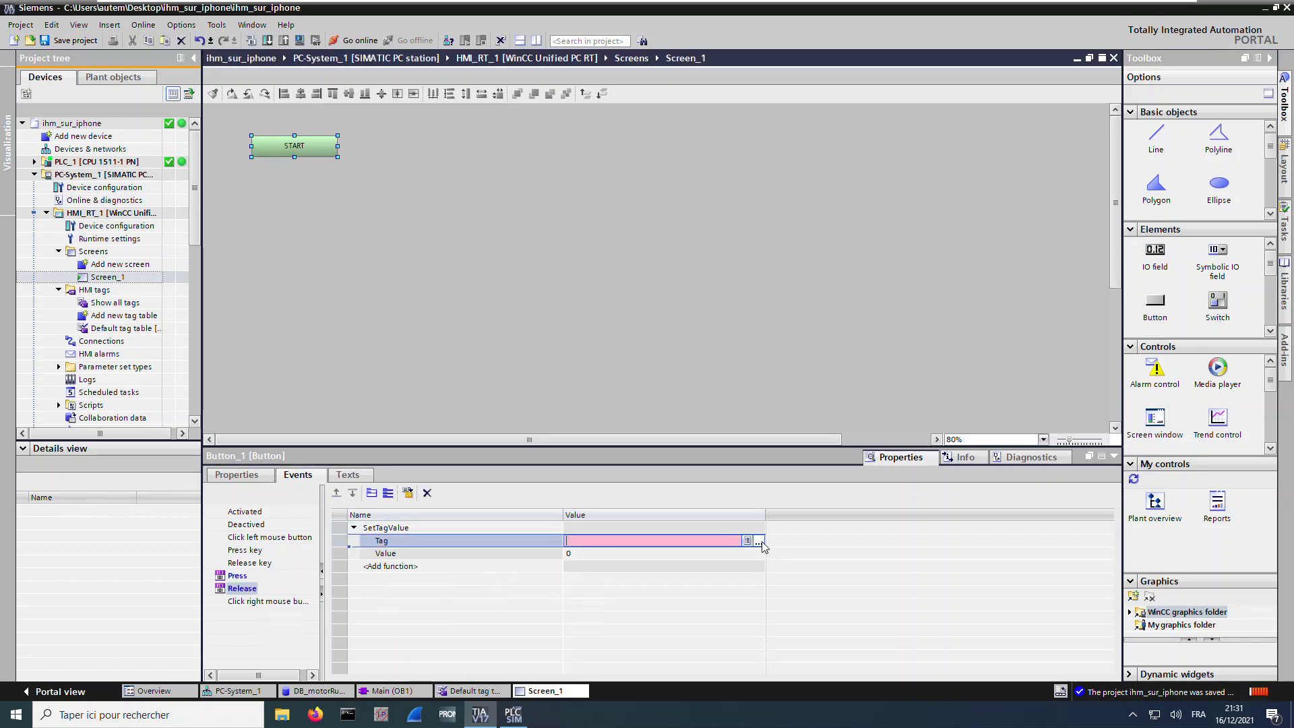
left_click(759, 541)
left_click(833, 487)
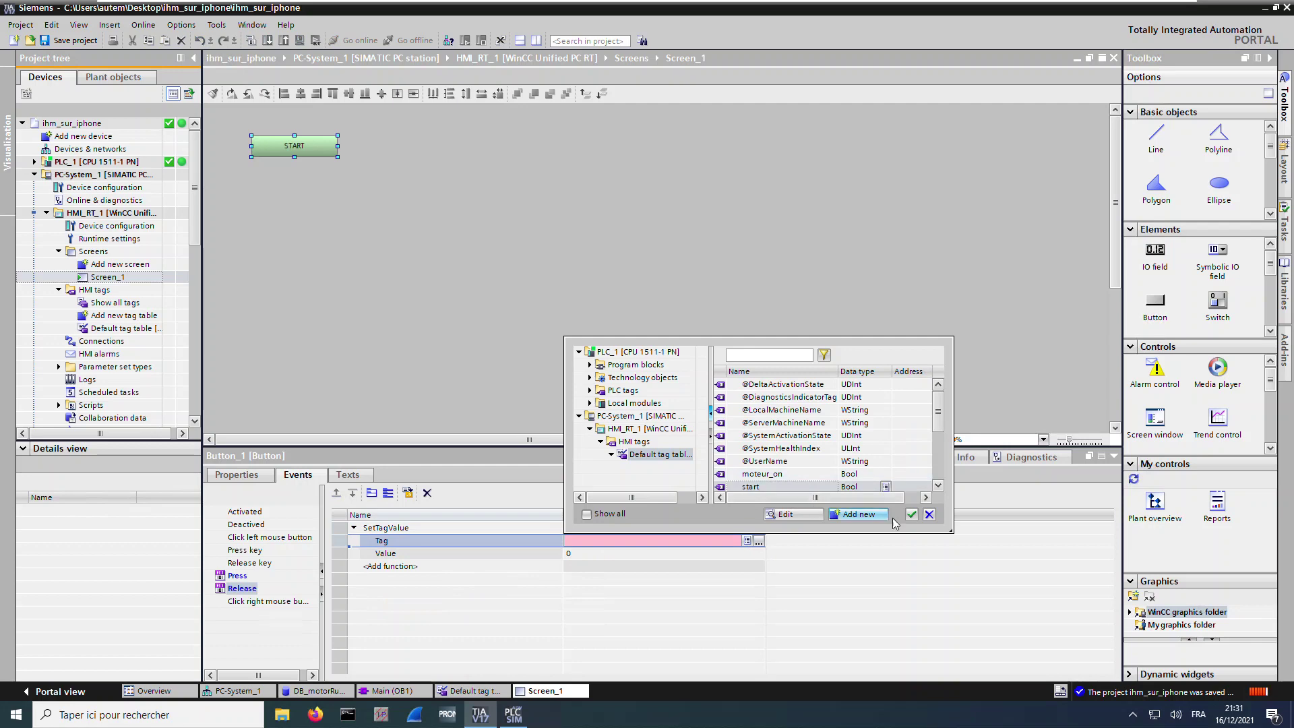
left_click(912, 514)
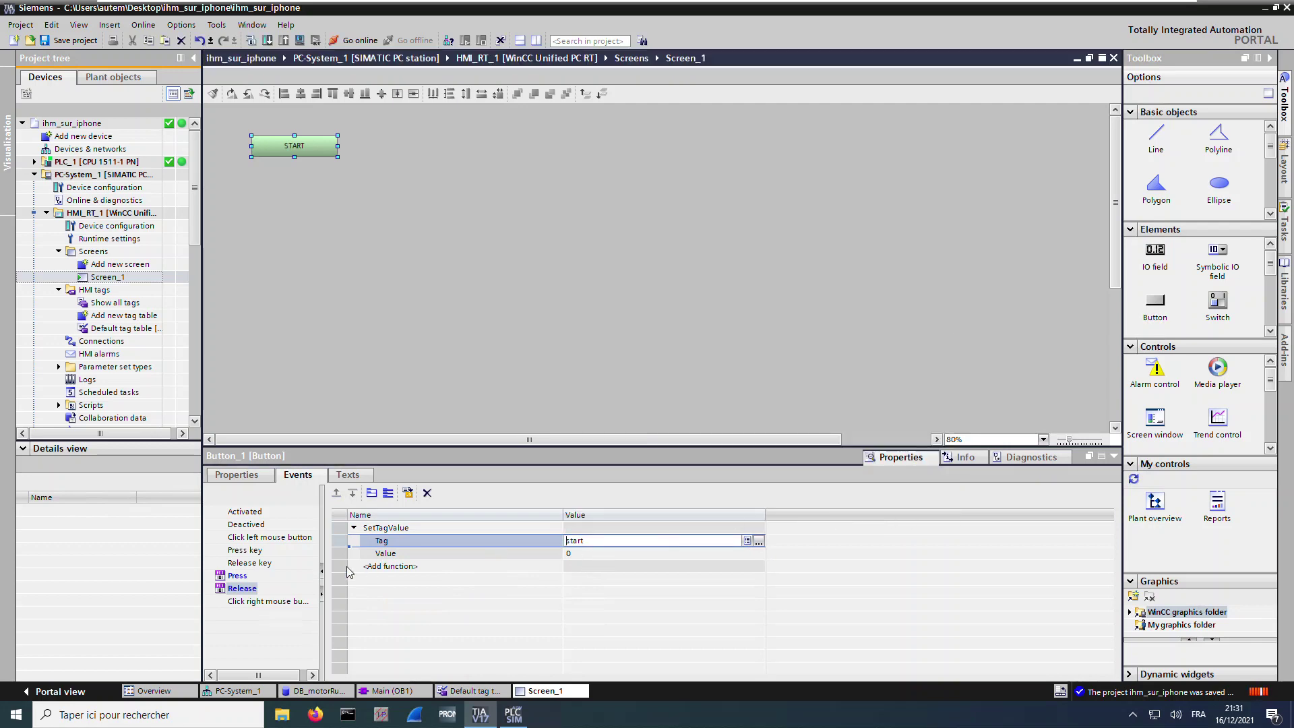
left_click(361, 251)
left_click(68, 42)
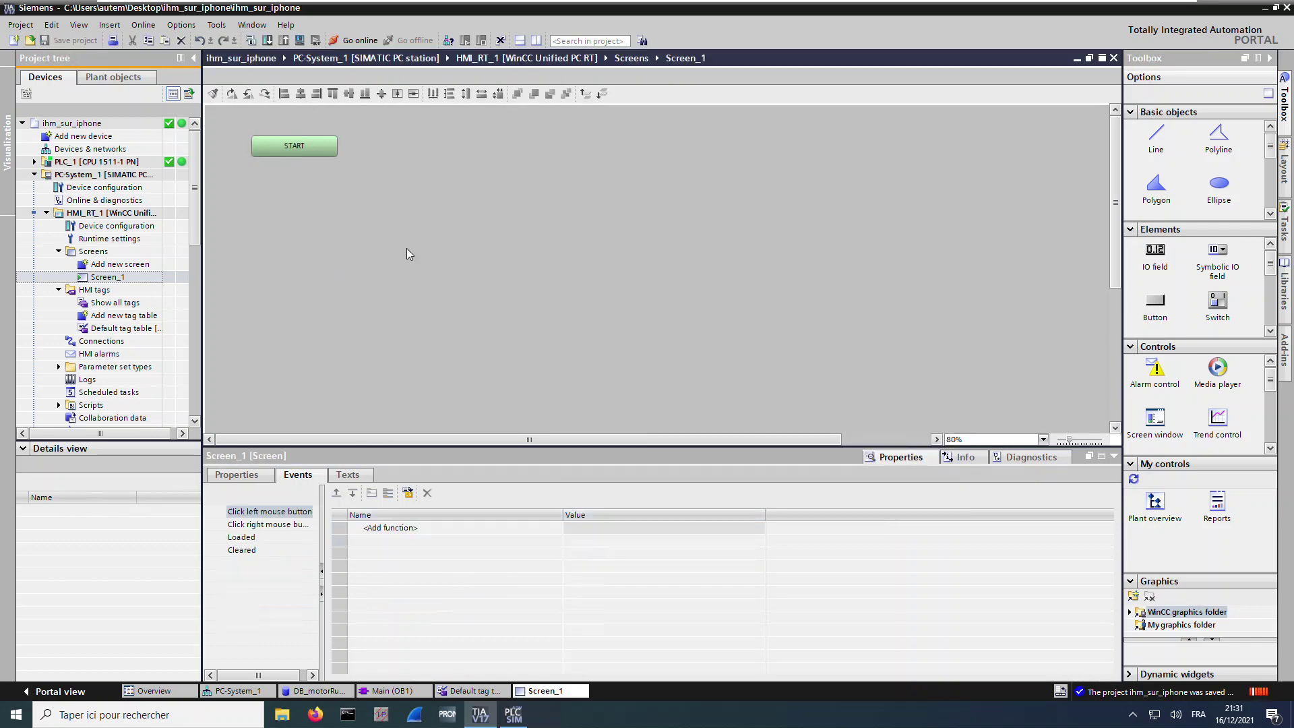
Place a copy of the START button below the original
left_click(295, 145)
left_click(304, 147)
left_click_drag(304, 146, 305, 189)
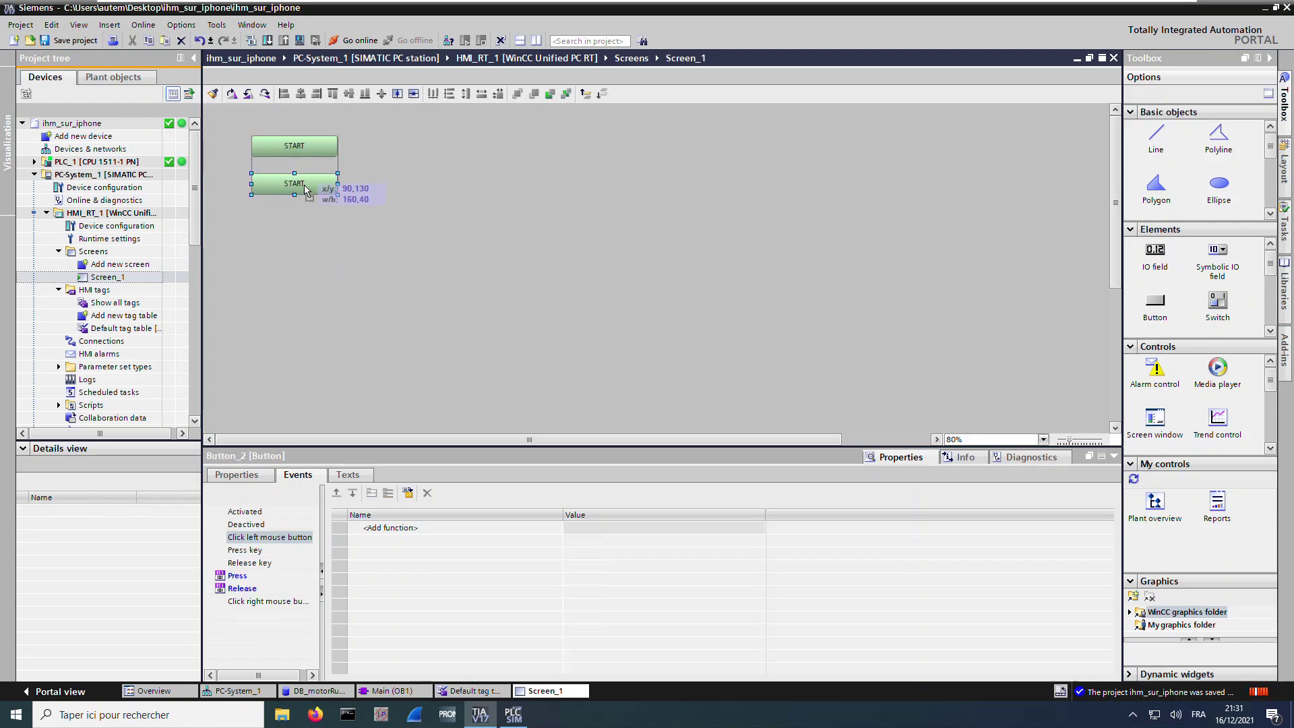
Point the copy's Press and Release SetTagValue functions at the stop tag
left_click(237, 576)
left_click(602, 541)
left_click(750, 540)
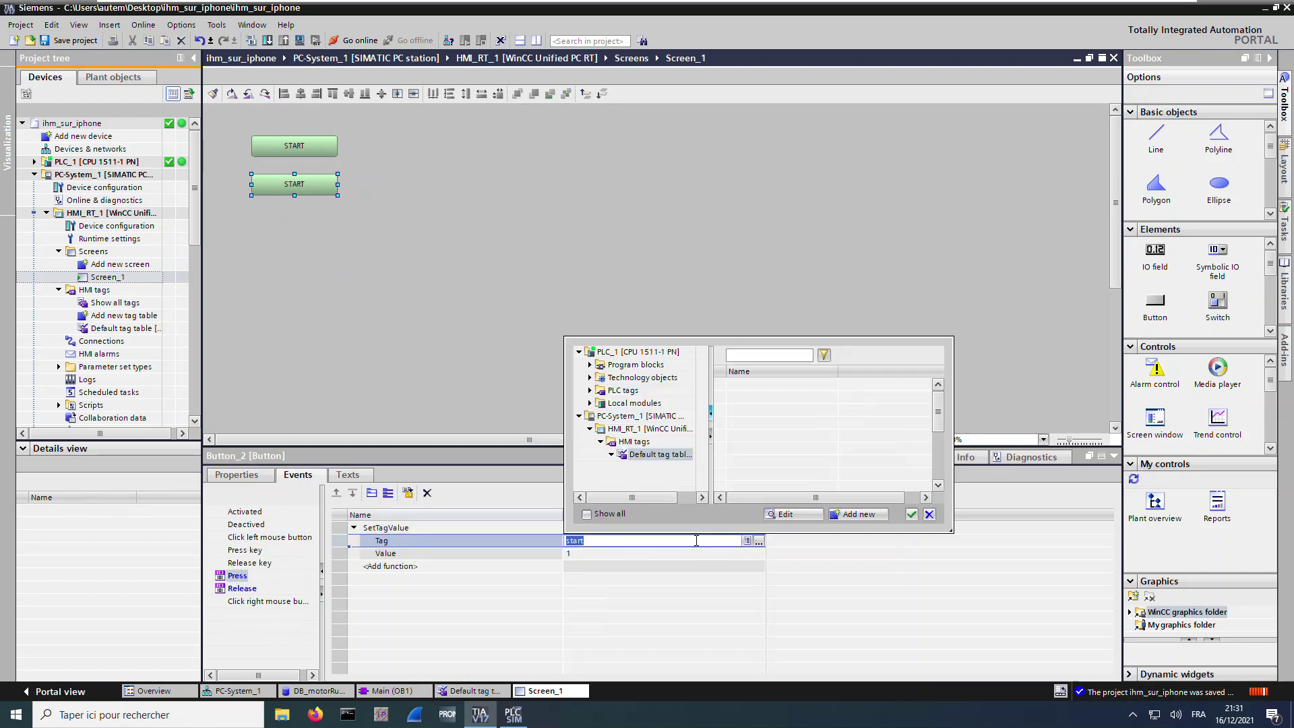
scroll(917, 439, "down", 1)
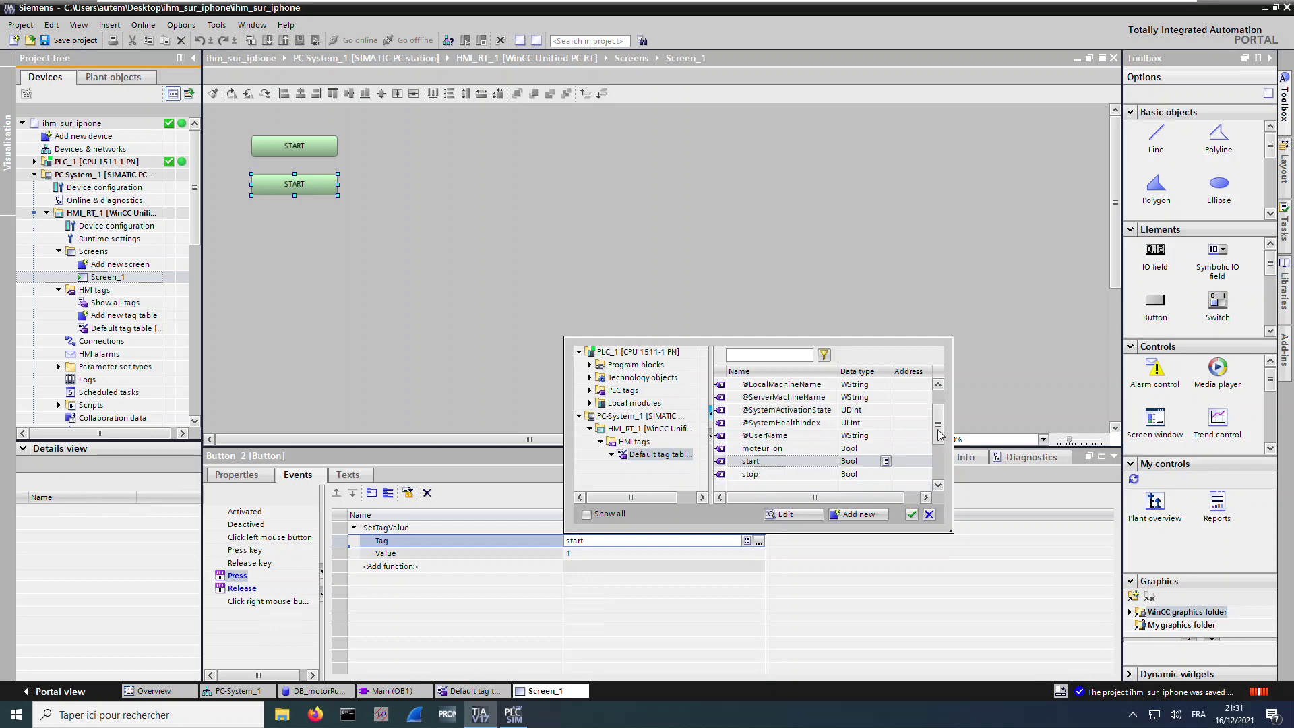
left_click(762, 474)
left_click(911, 515)
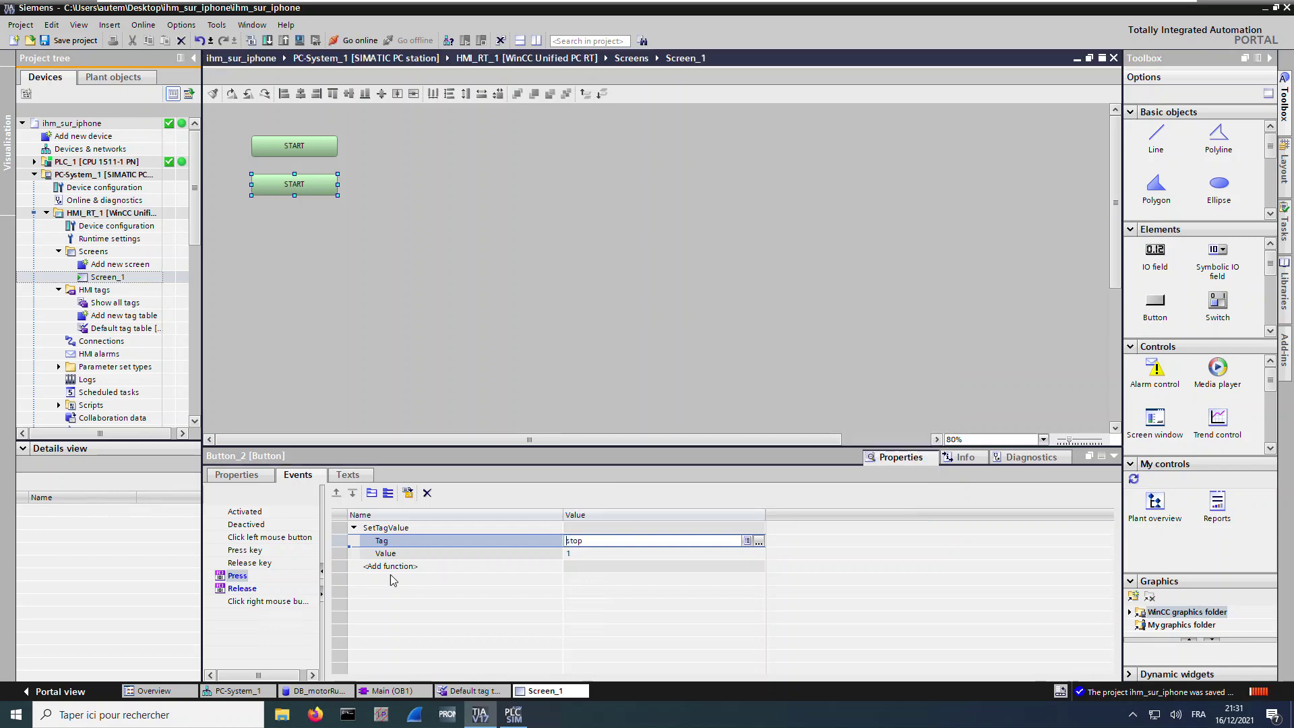
left_click(242, 589)
left_click(697, 543)
left_click(759, 542)
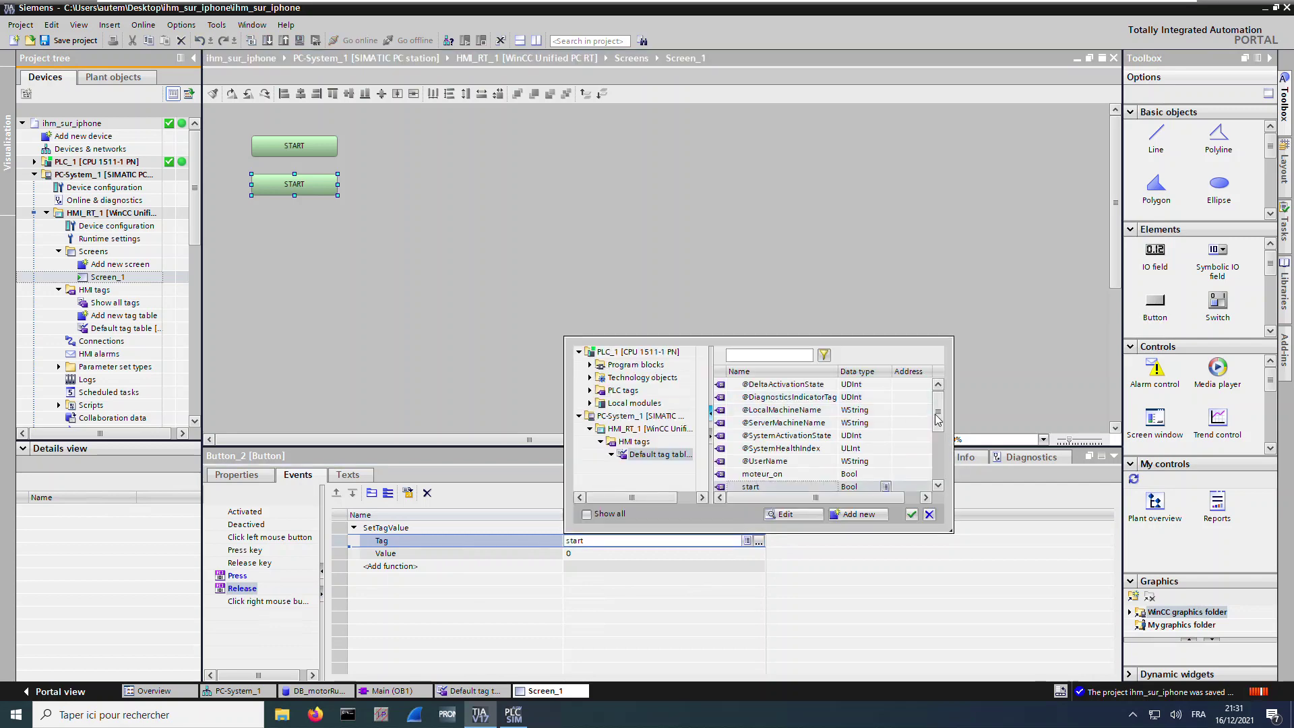
scroll(769, 466, "down", 1)
left_click(760, 474)
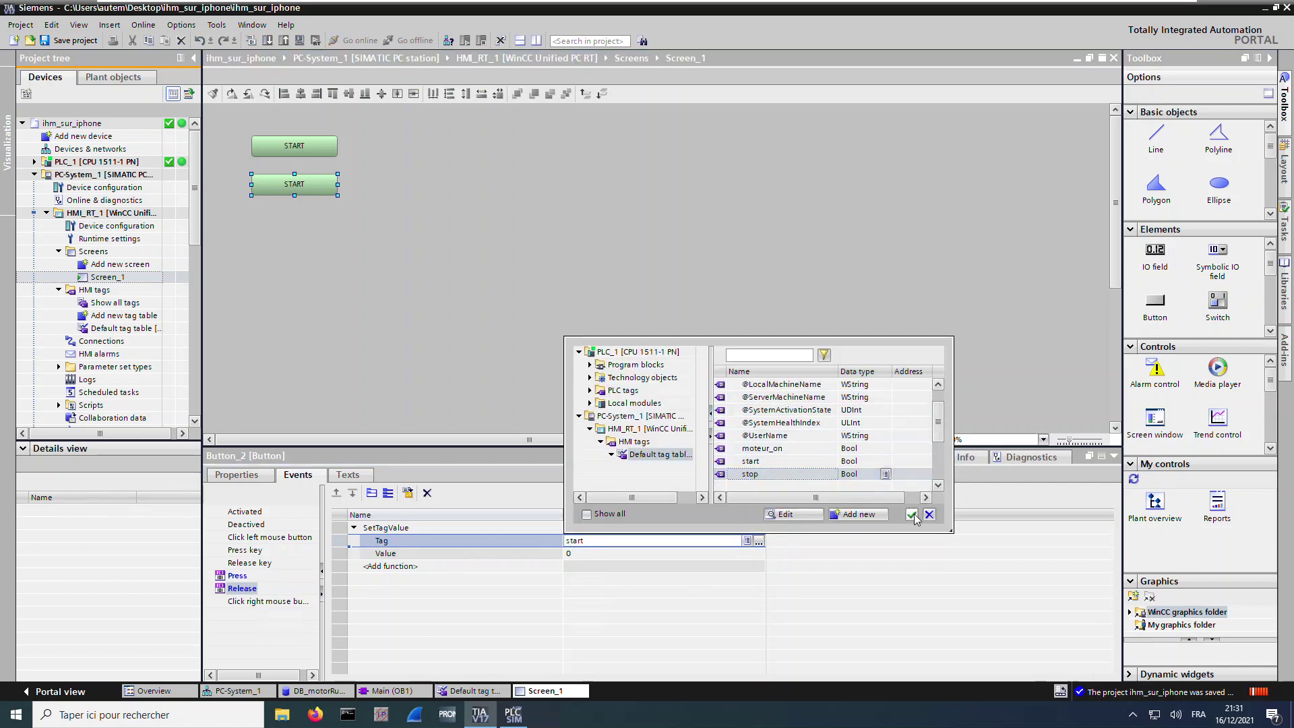
left_click(912, 515)
Give the copied button a peach background (255, 204, 153) and save the project
left_click(233, 476)
left_click(357, 641)
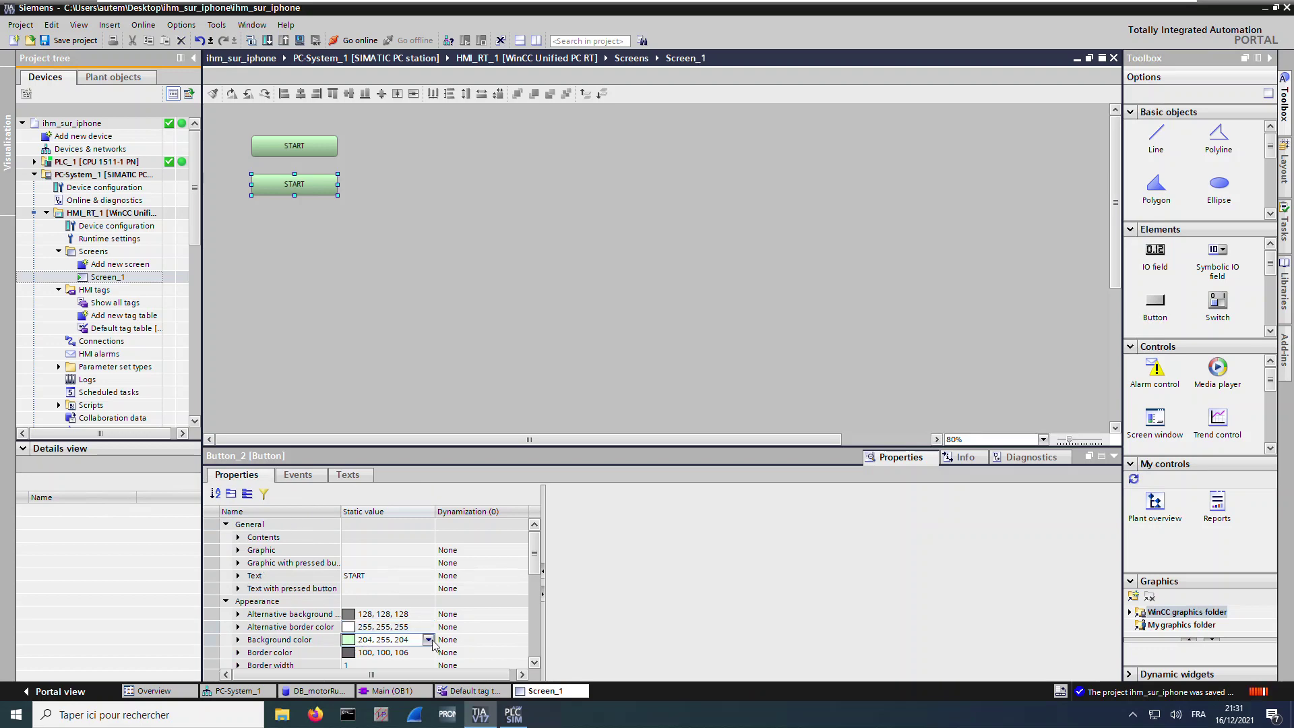
left_click(429, 640)
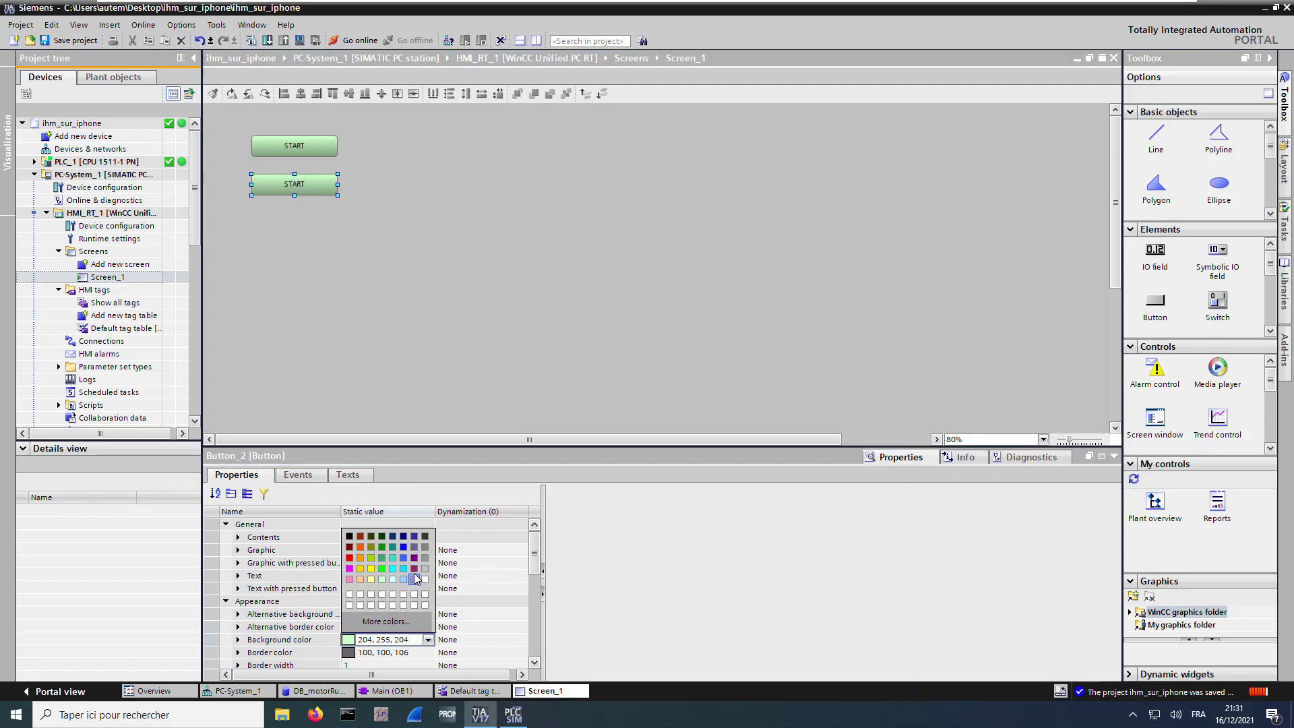
left_click(361, 580)
left_click(88, 45)
left_click(443, 273)
Draw a small circular ellipse beside the buttons
left_click(1219, 187)
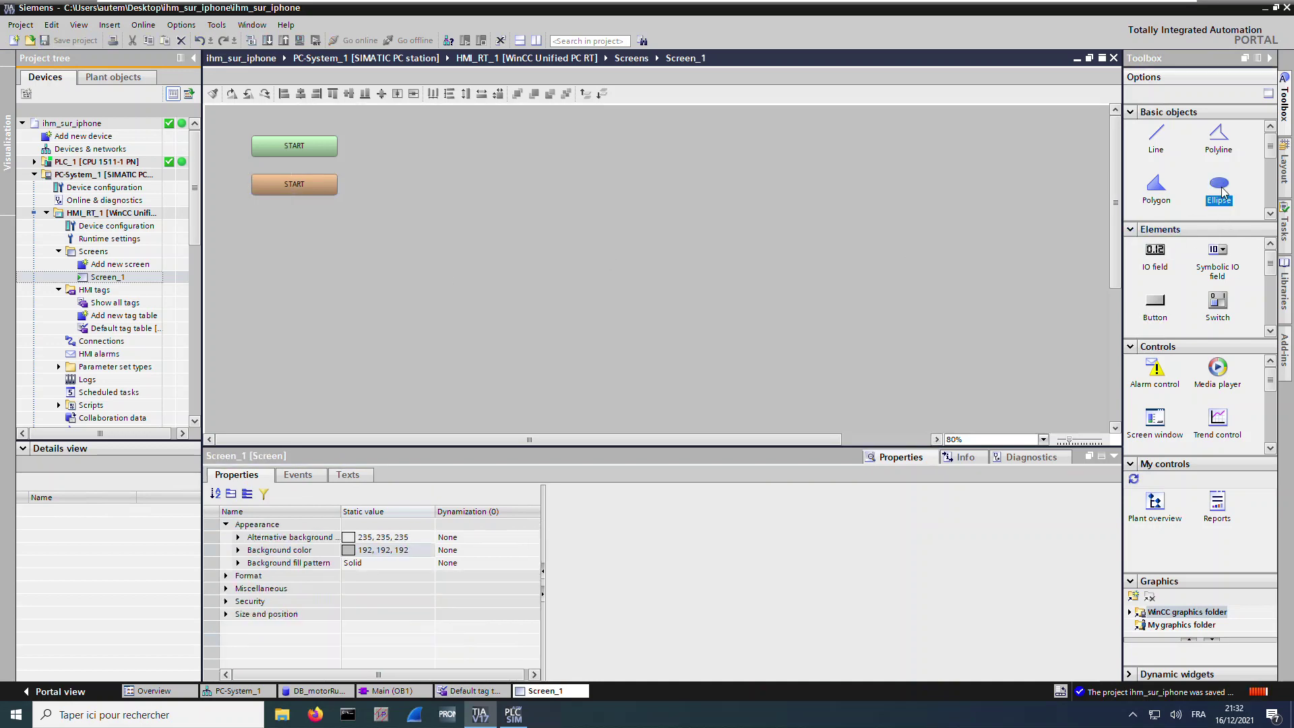
left_click(368, 161)
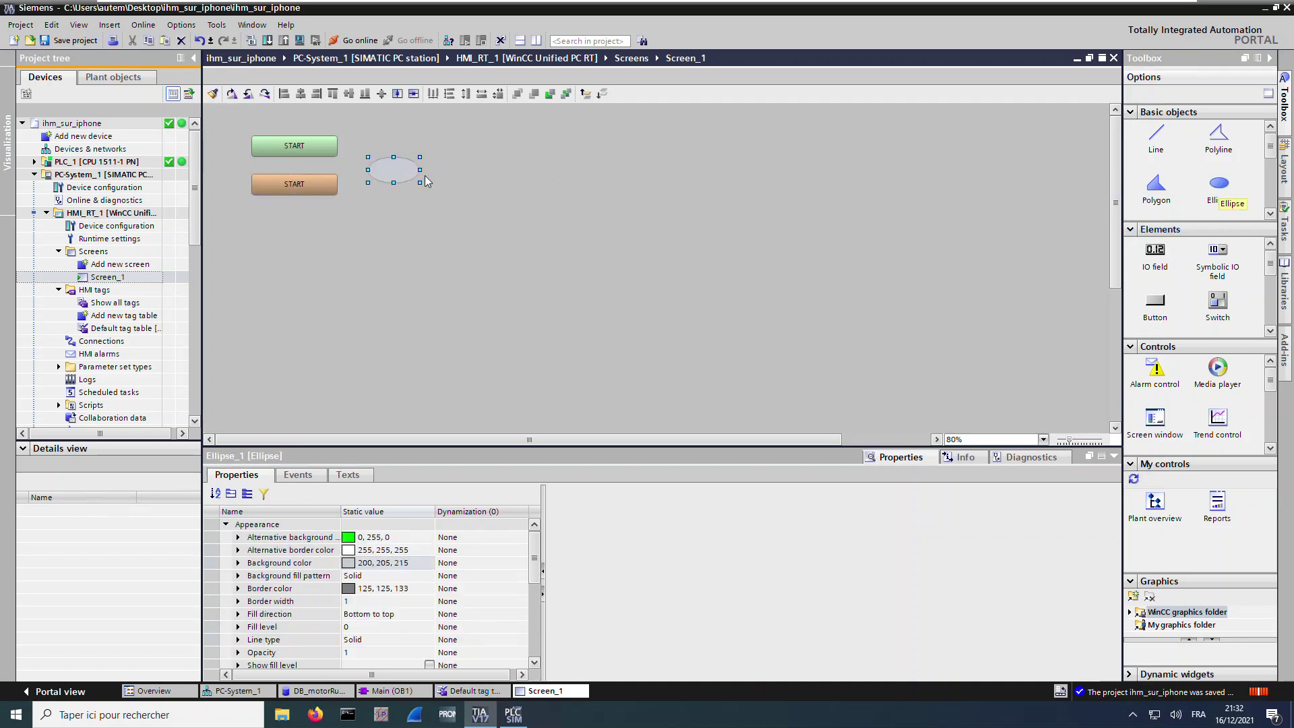
left_click_drag(372, 170, 405, 176)
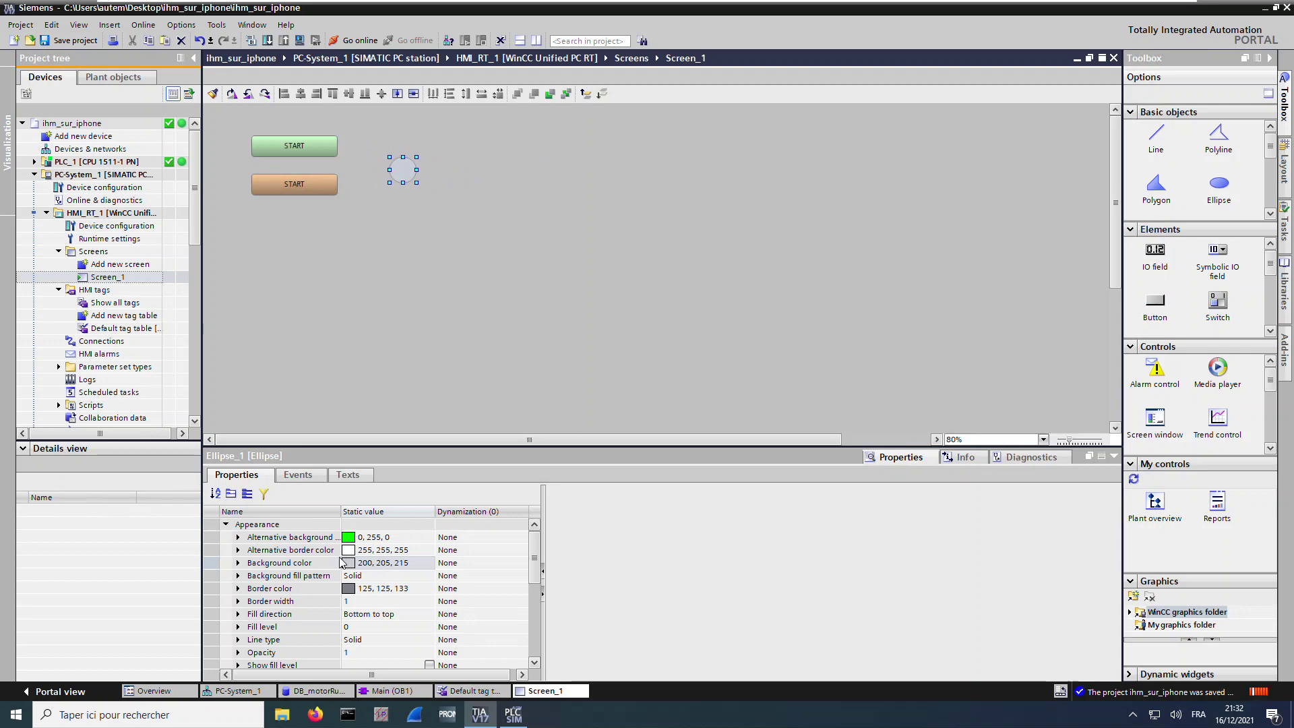
Dynamize the ellipse's background colour with the moteur_on tag
left_click(237, 563)
left_click(494, 563)
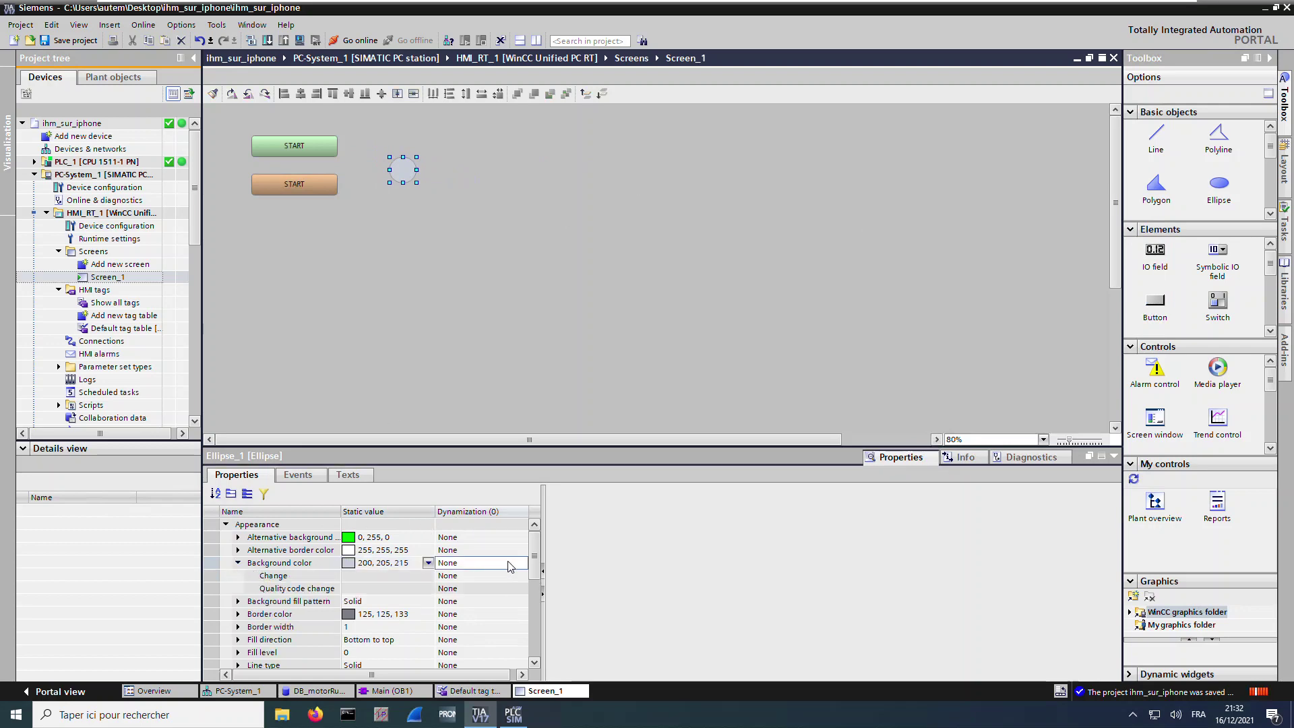
left_click(521, 563)
left_click(431, 588)
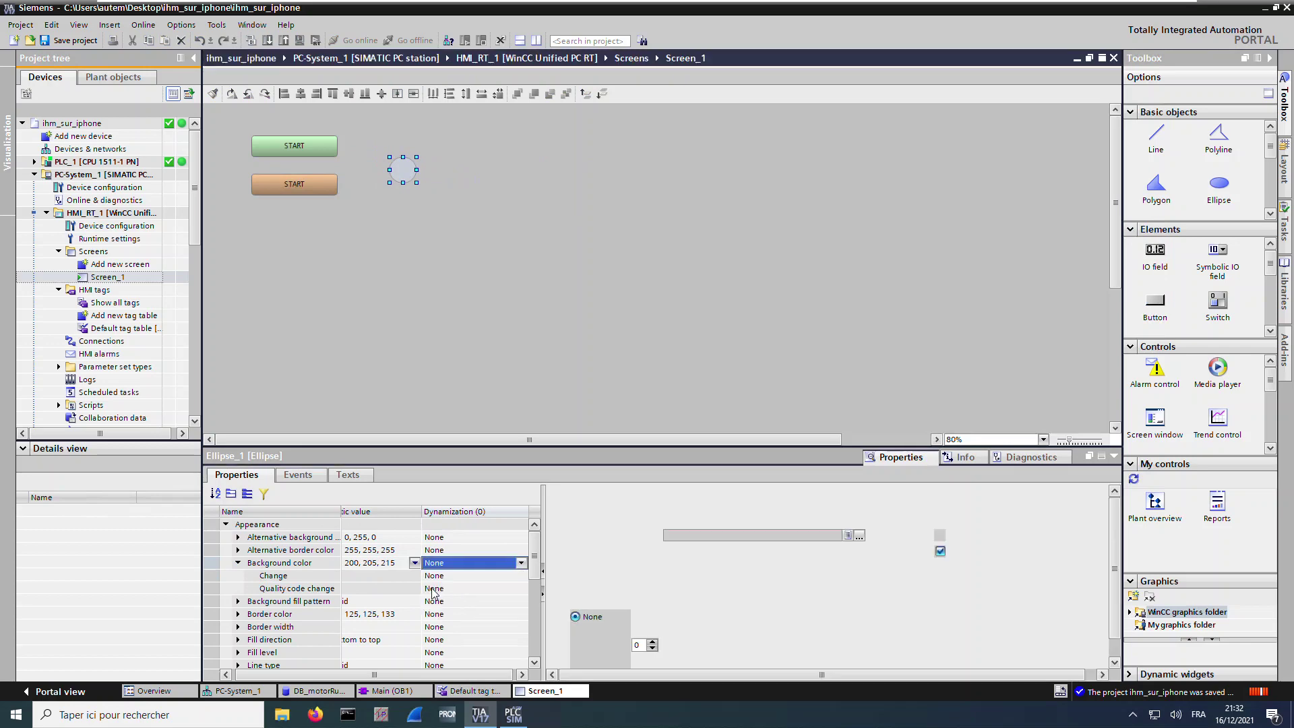
left_click(859, 536)
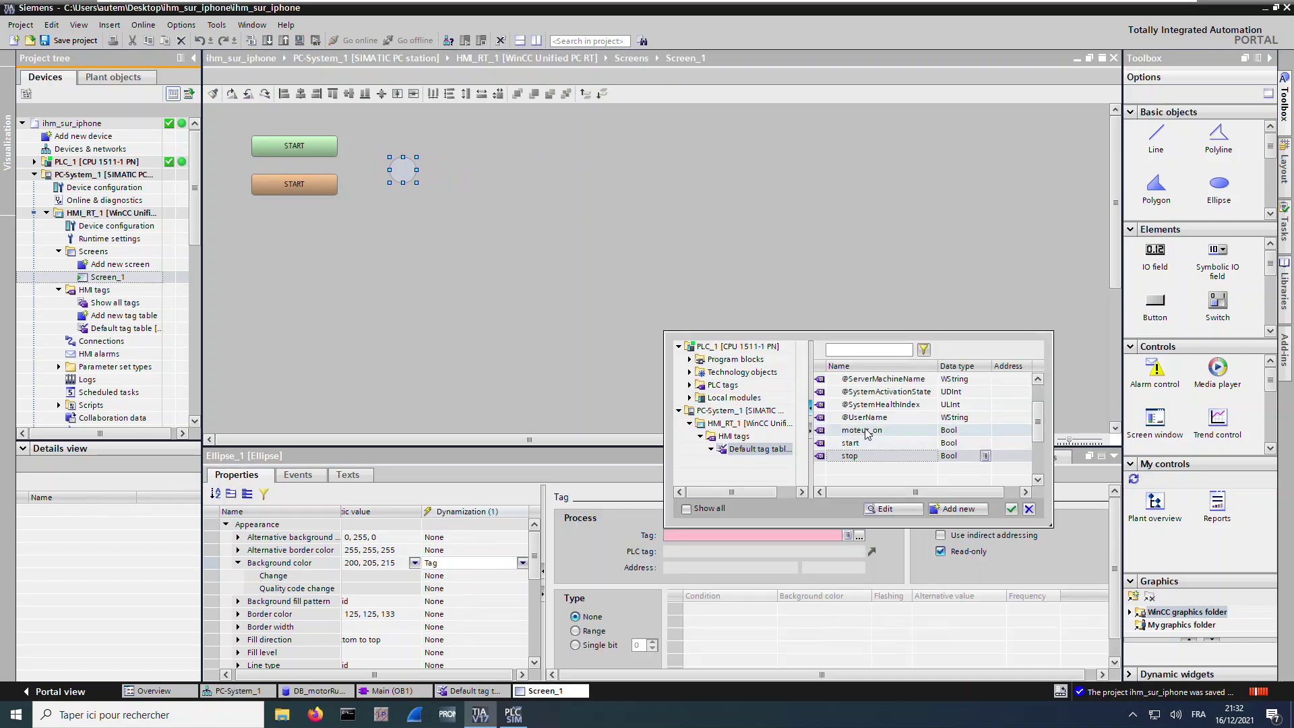
left_click(871, 431)
left_click(1011, 510)
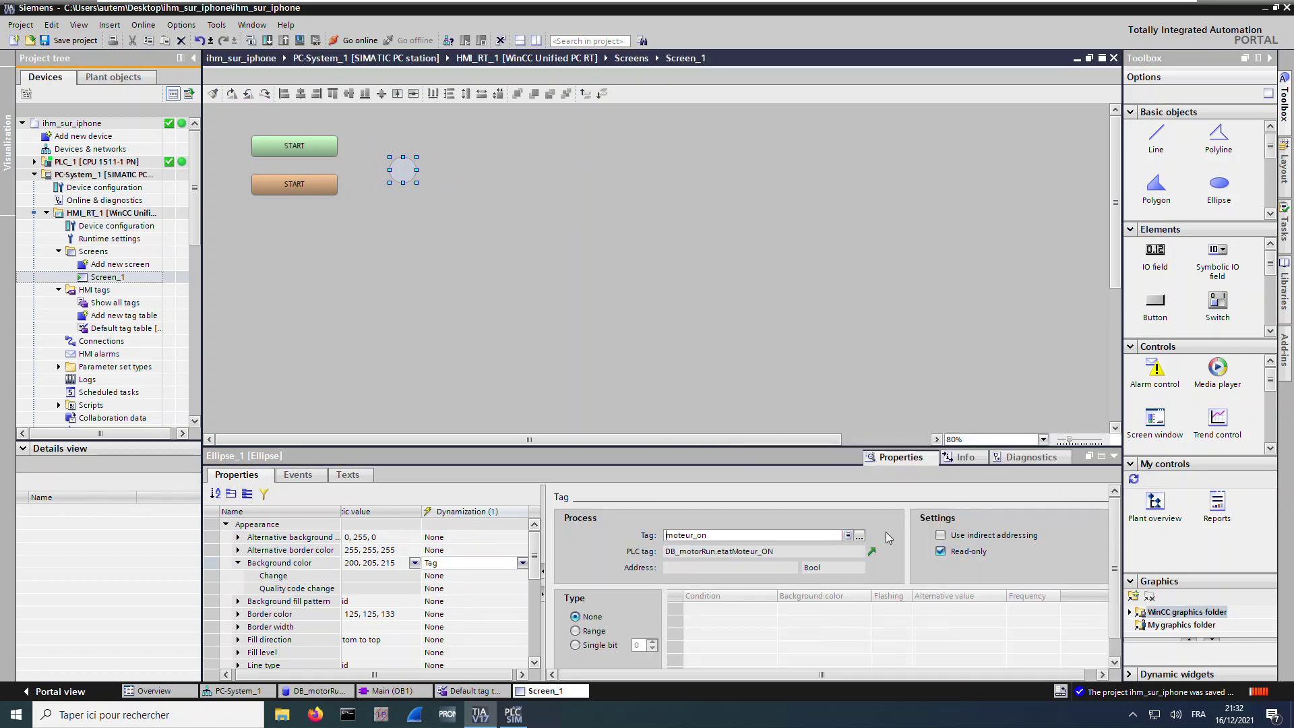
Add range conditions 0 grey and 1 green (0, 255, 0), then save
left_click(576, 631)
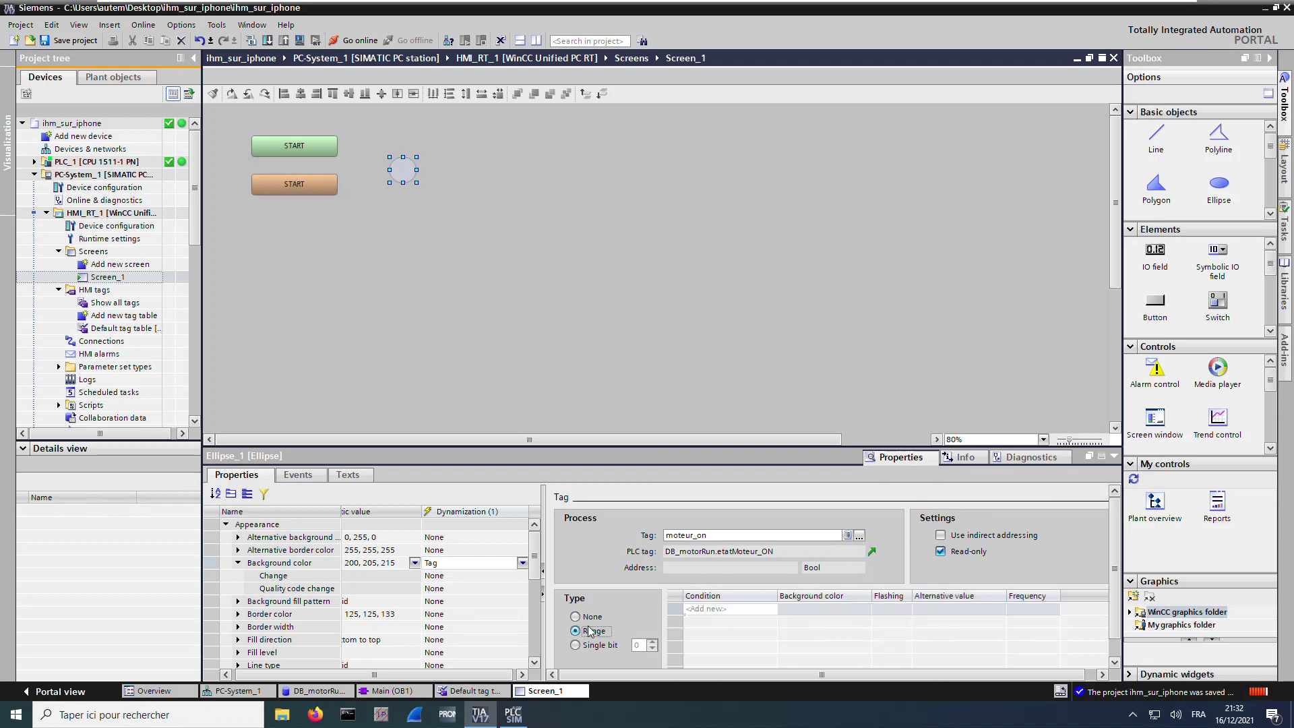
left_click(722, 595)
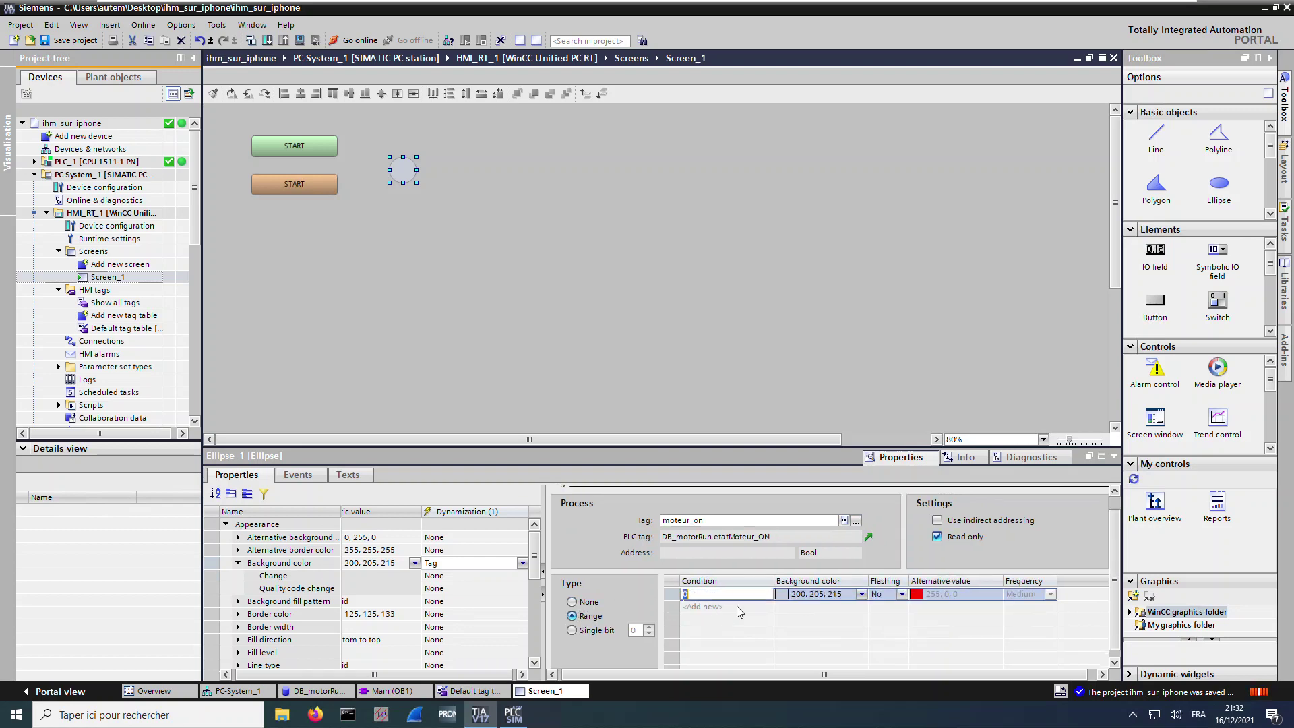
left_click(740, 610)
left_click(737, 608)
type("1")
key("Return")
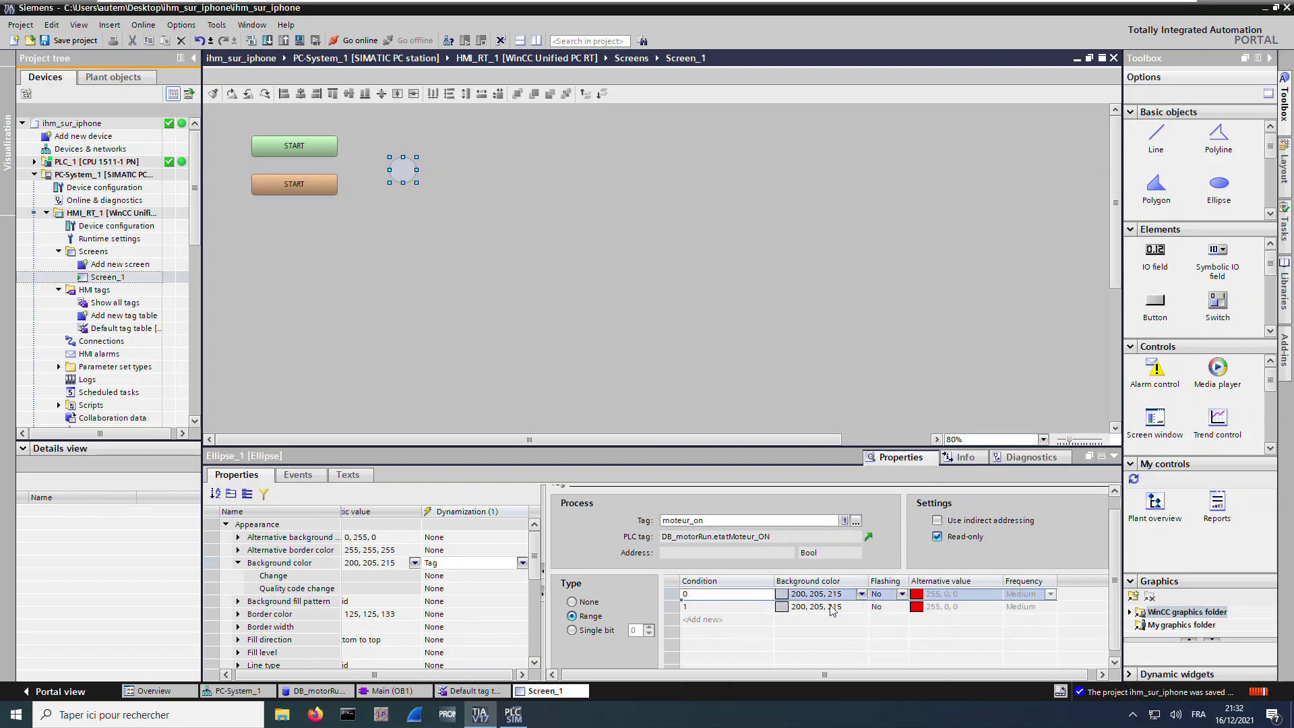
left_click(833, 611)
left_click(861, 607)
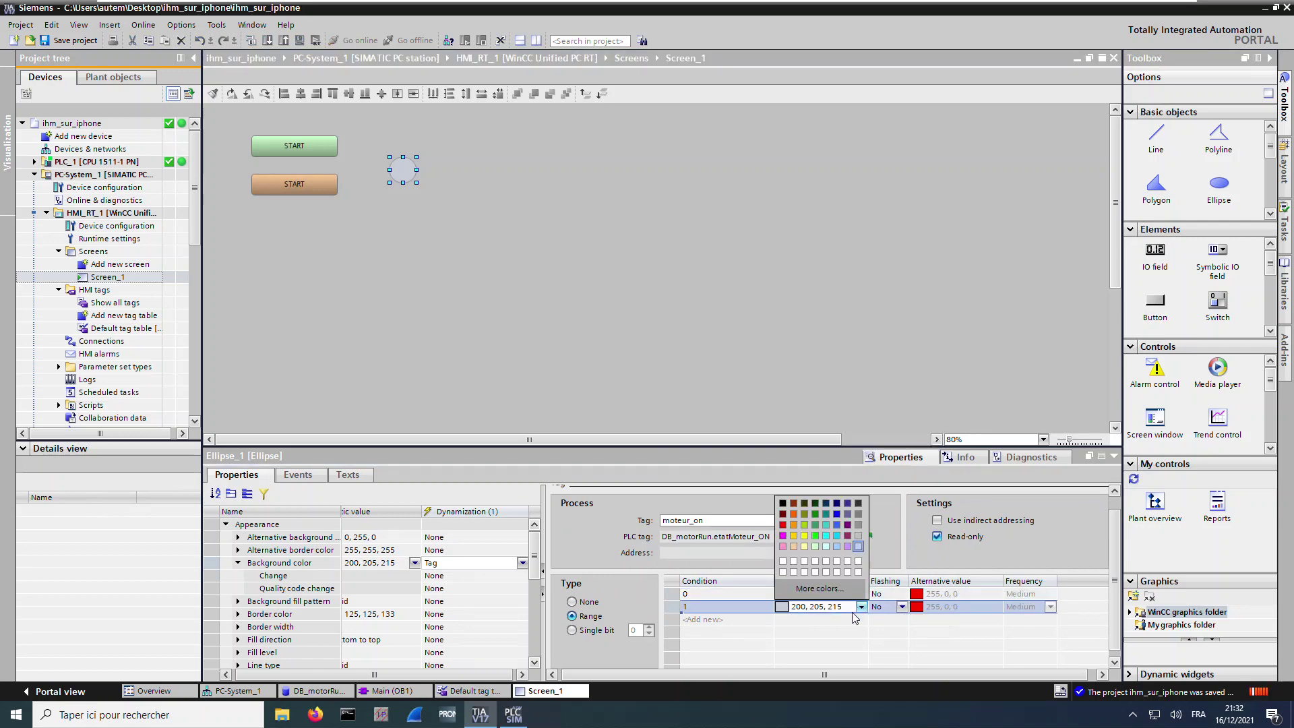
left_click(816, 537)
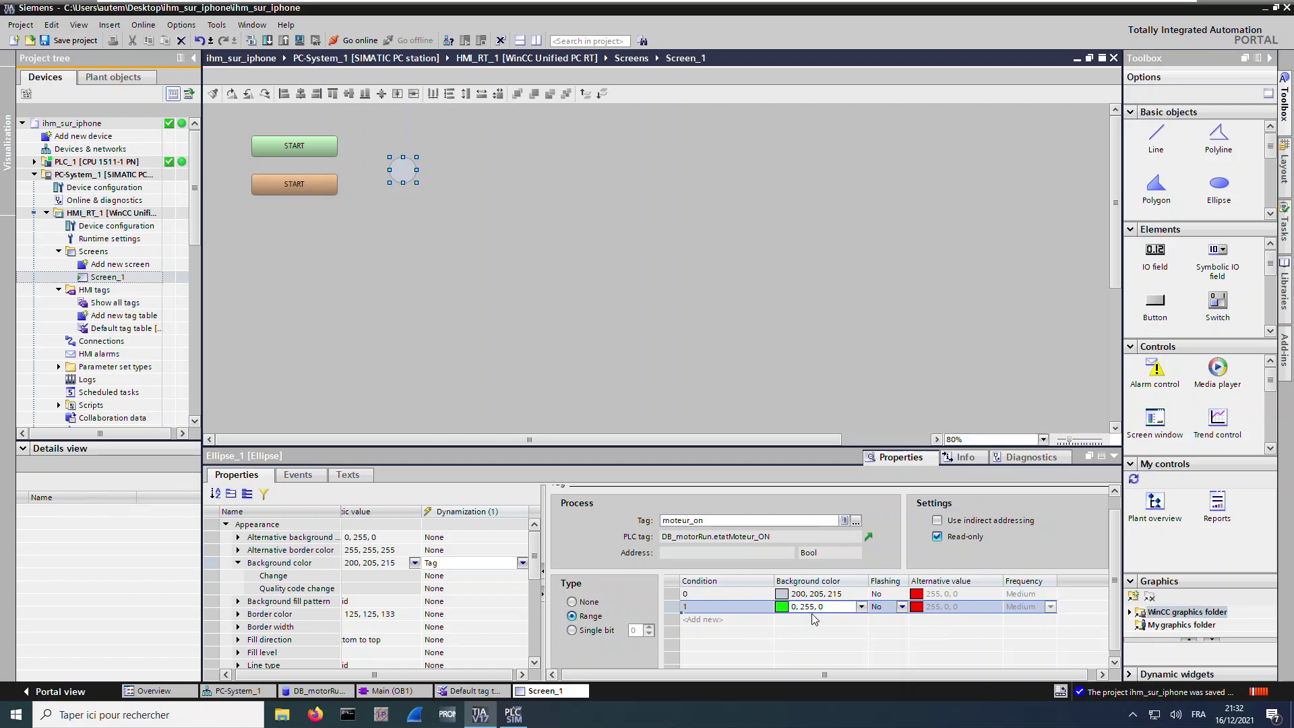
left_click(70, 41)
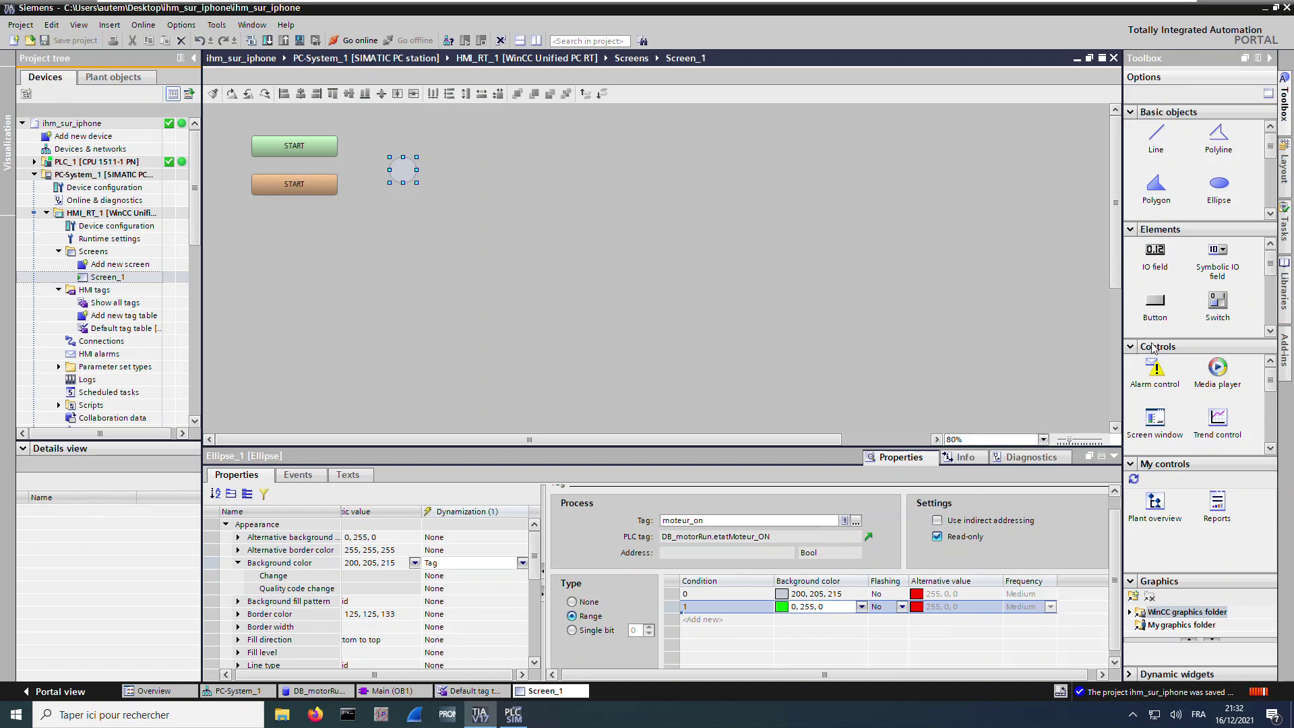
scroll(1266, 214, "down", 2)
scroll(1213, 168, "up", 2)
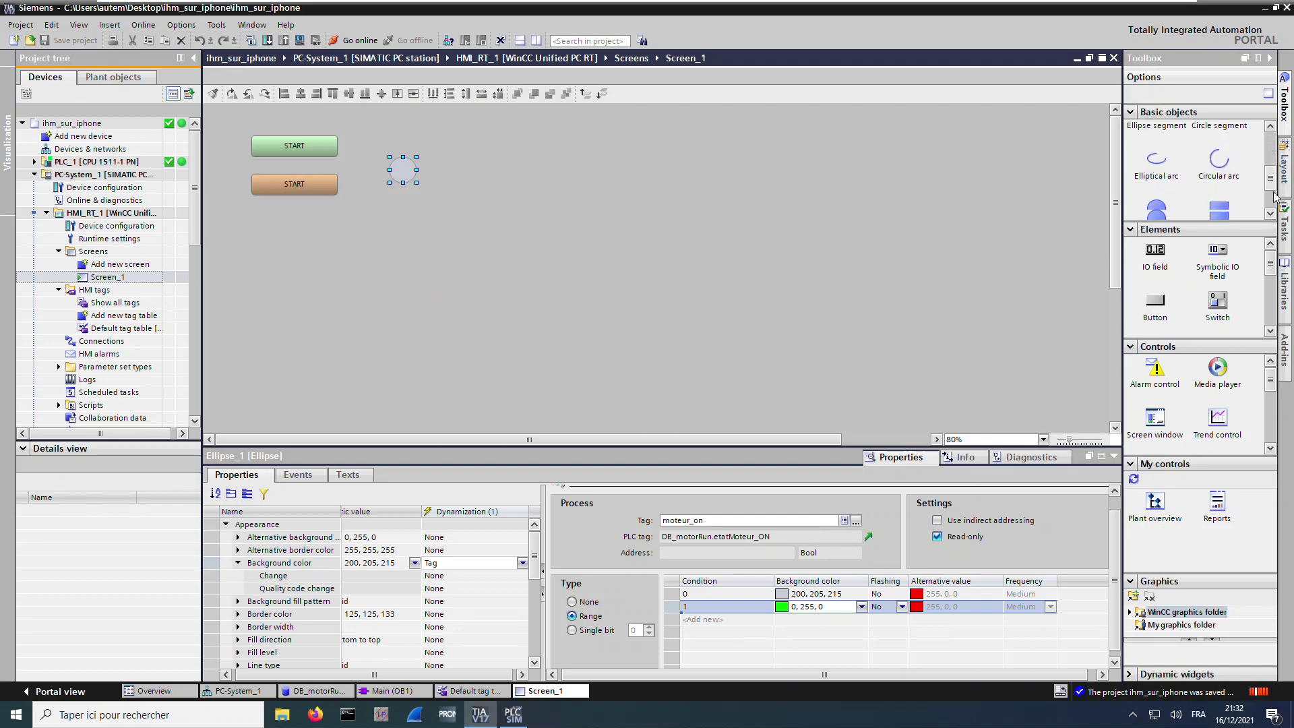
Add a text box above the circle and change its text to 'Etat Moteur'
left_click_drag(1157, 199, 407, 141)
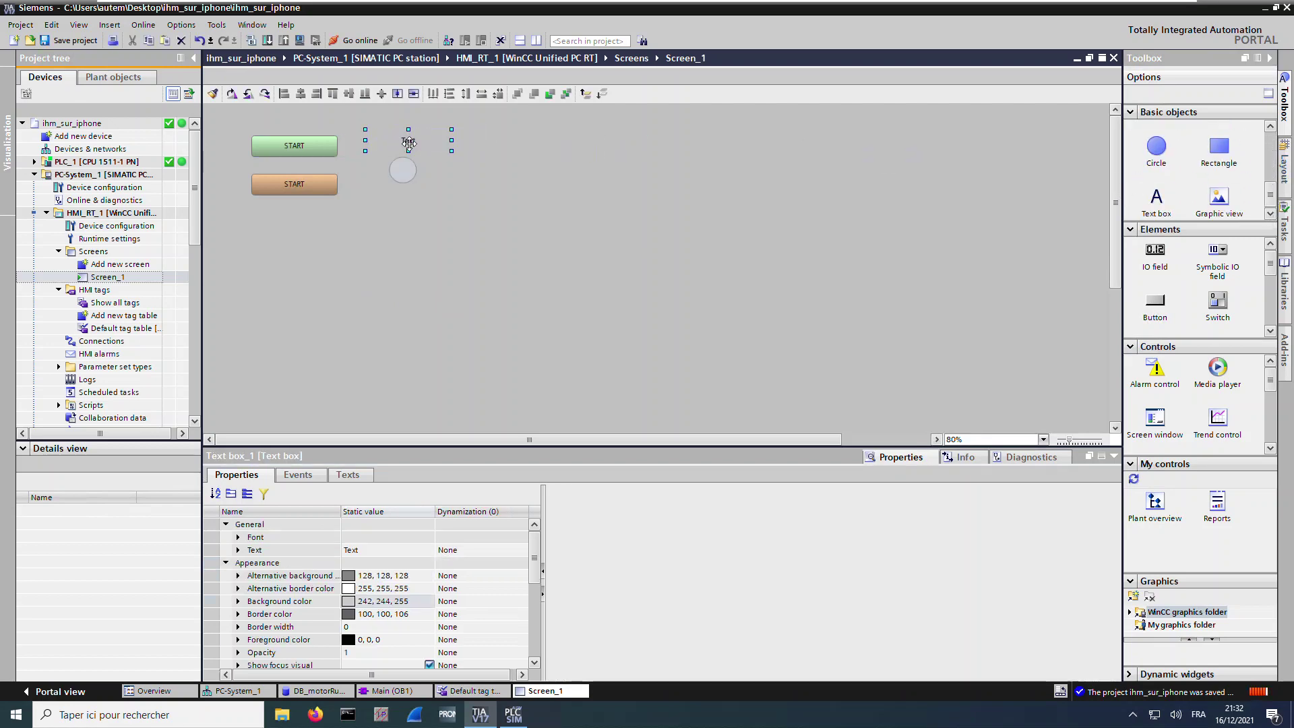
left_click(352, 550)
double_click(351, 550)
key("BackSpace")
type("Etat Moteur")
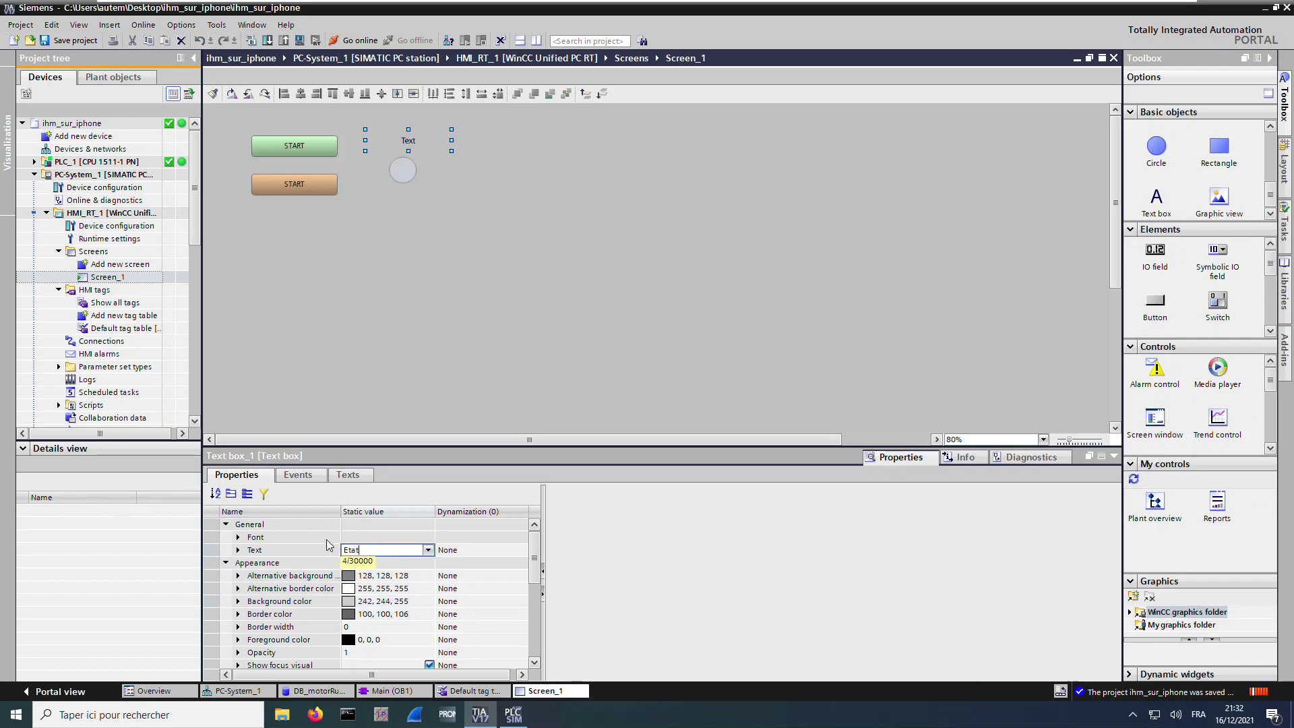
left_click(428, 277)
Nudge the 'Etat Moteur' label into place above the circle and save the project
left_click_drag(404, 148, 399, 154)
key("ctrl+s")
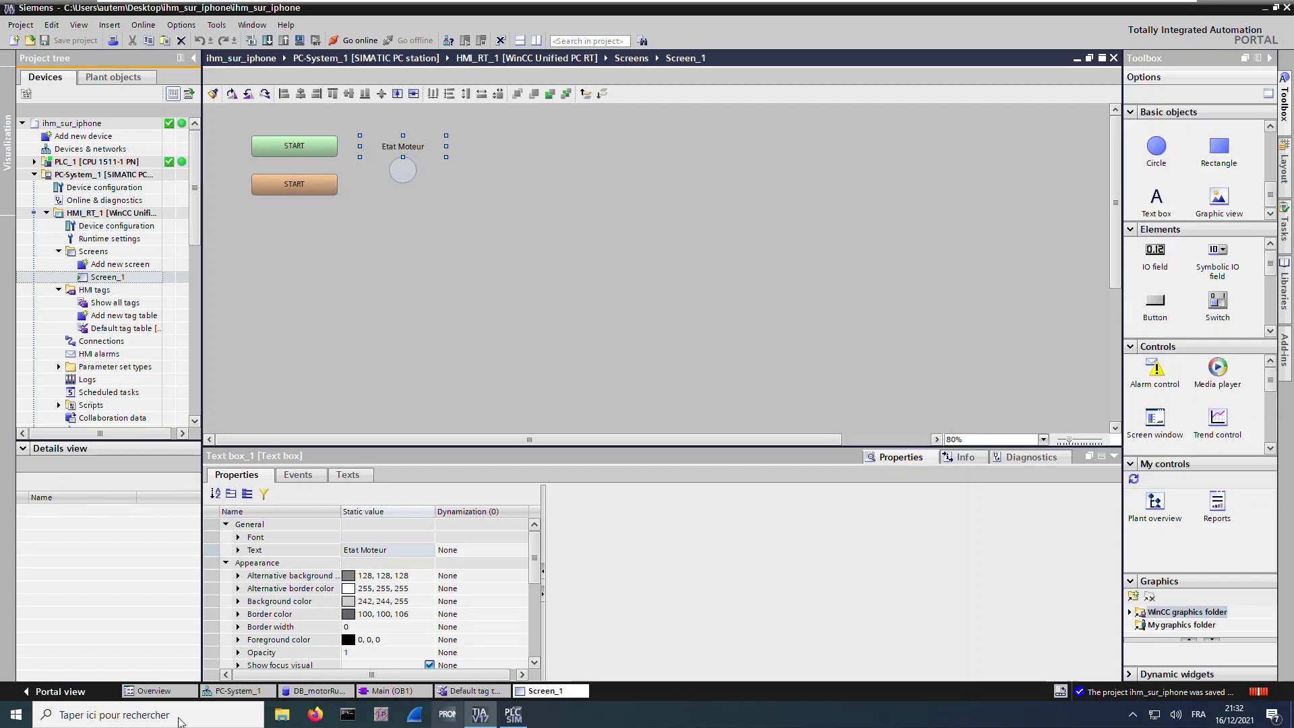
left_click(114, 239)
Turn off 'Activate encrypted transfer' in the HMI_RT_1 Runtime settings and save
double_click(114, 239)
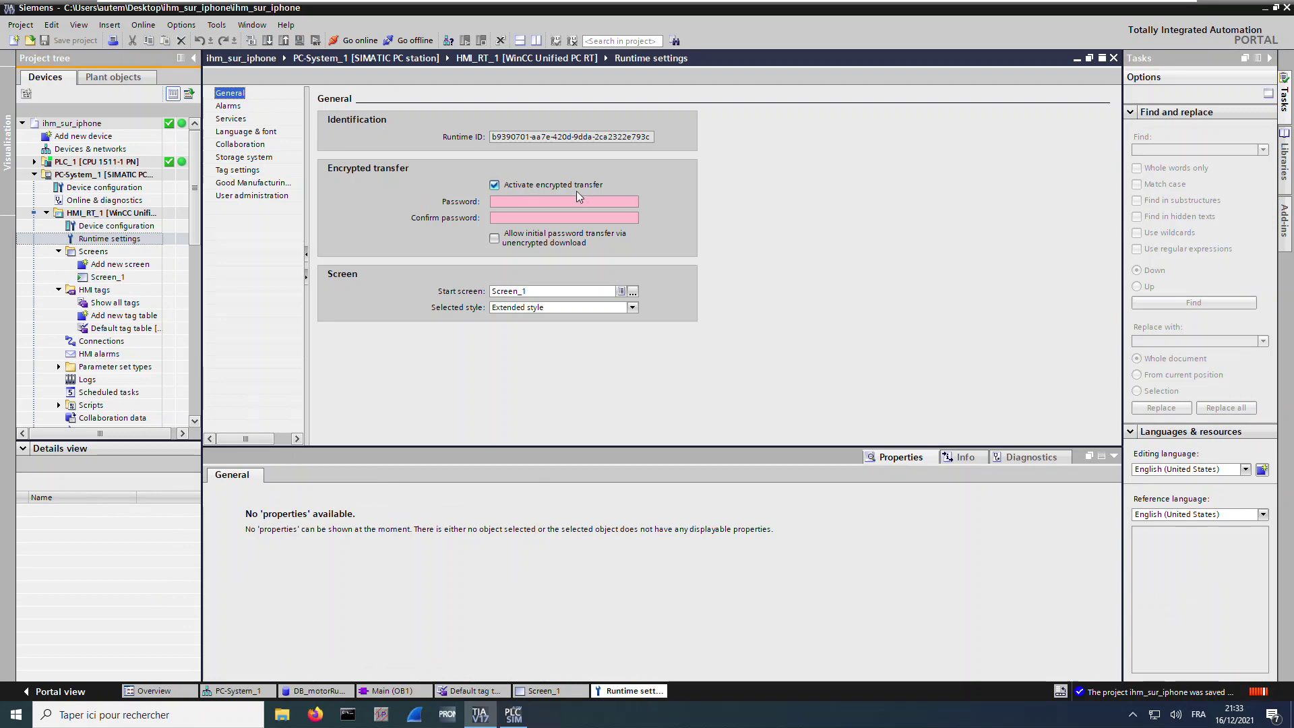
left_click(495, 186)
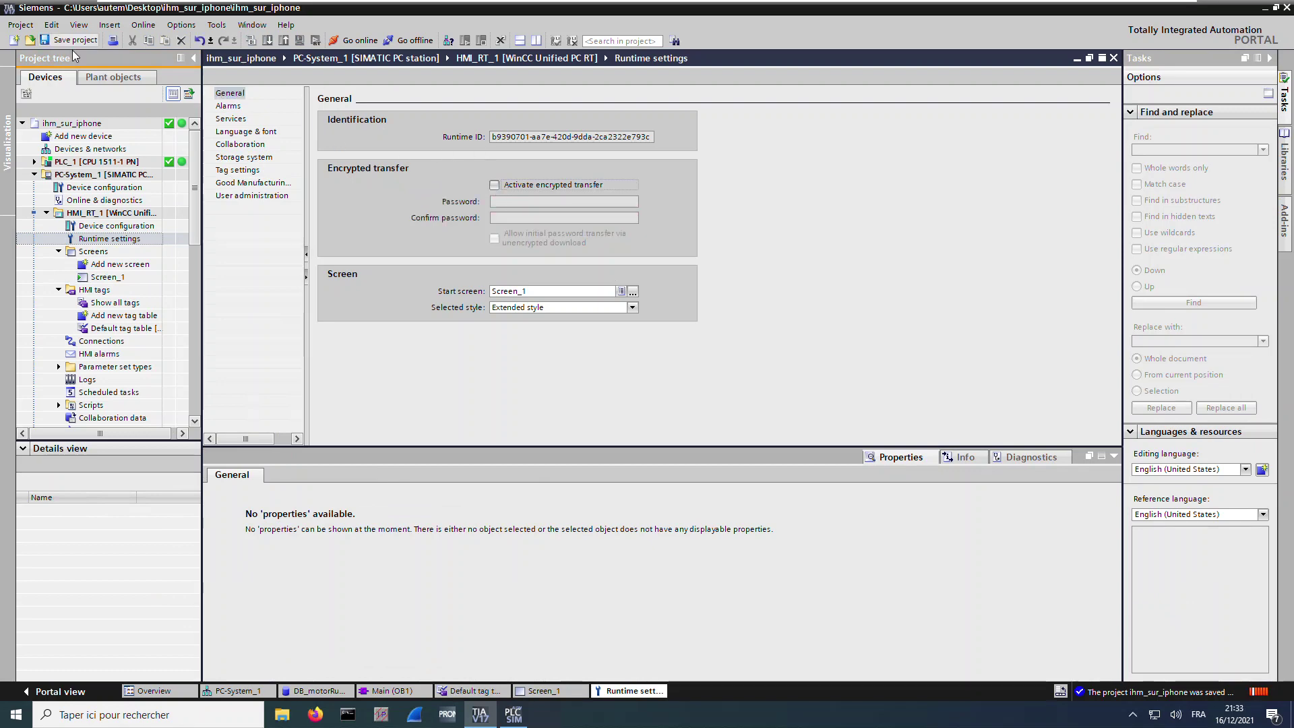
left_click(67, 41)
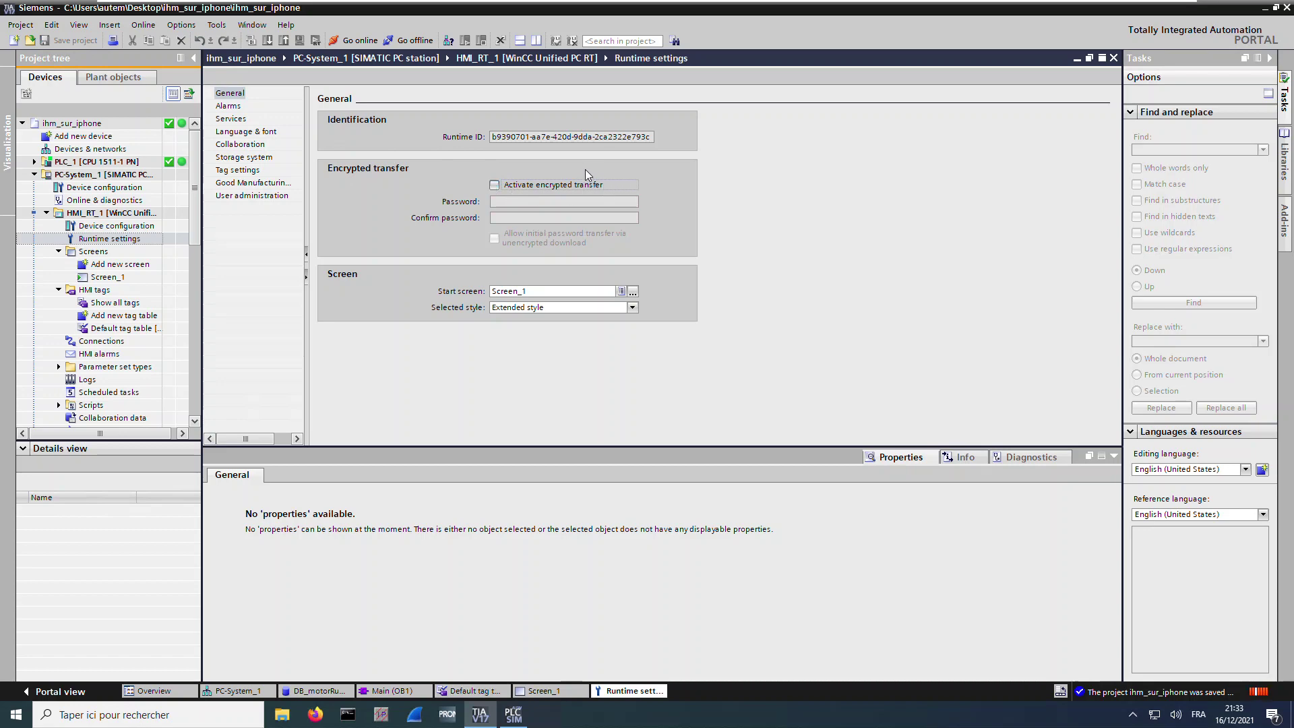
Compile PC-System_1 with 0 errors and 0 warnings, then save the project
left_click(73, 175)
left_click(251, 43)
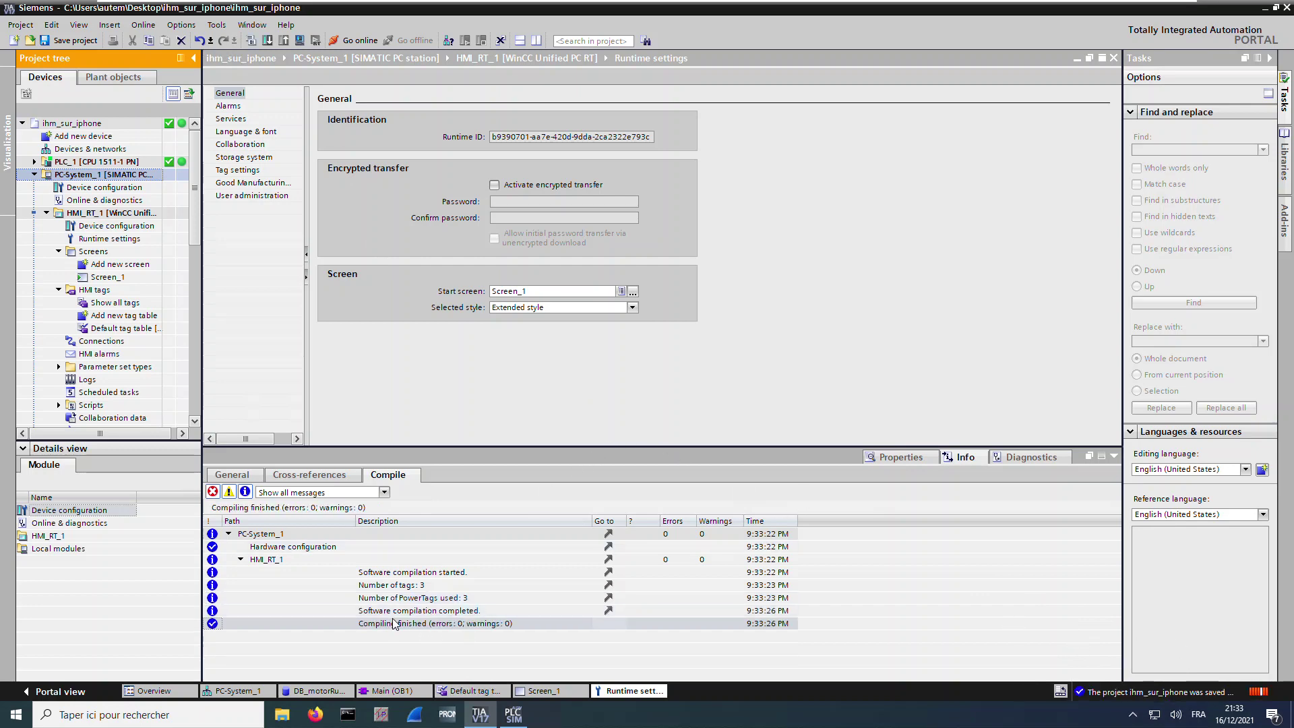
left_click(46, 41)
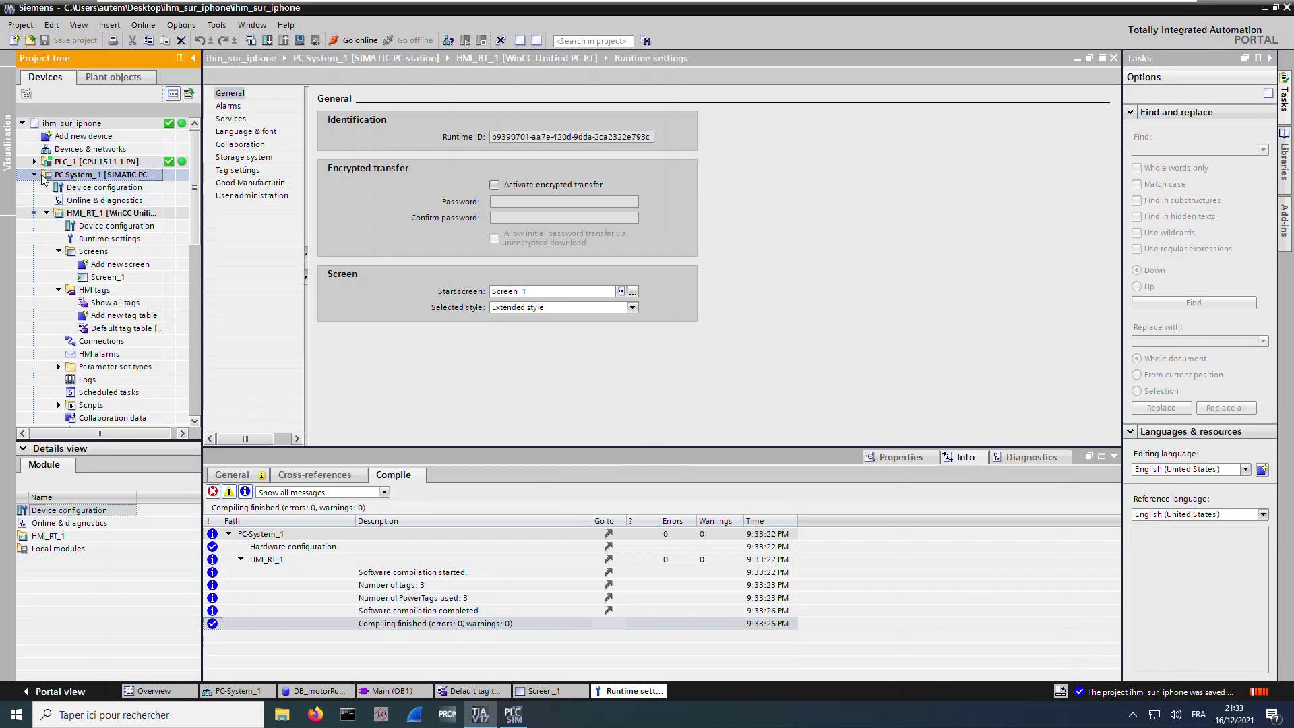
Open Security settings > Users and roles and add a new local user
left_click(35, 176)
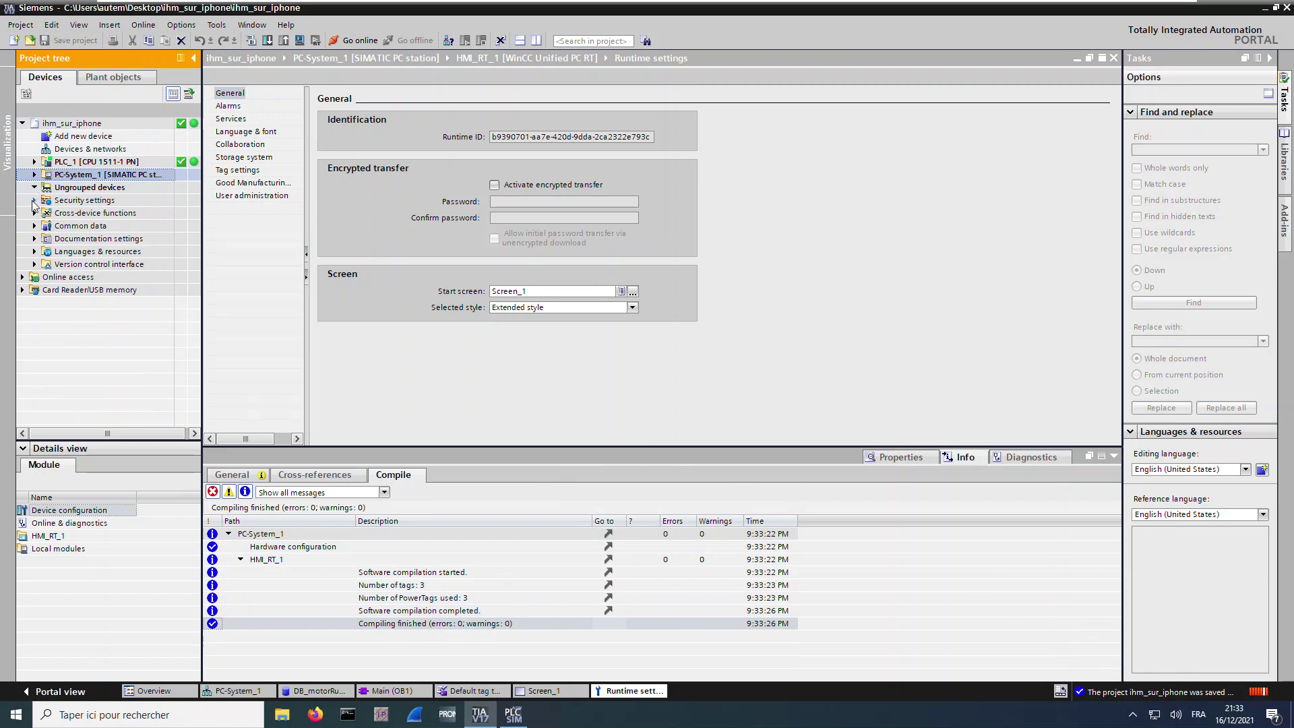
left_click(35, 200)
left_click(92, 202)
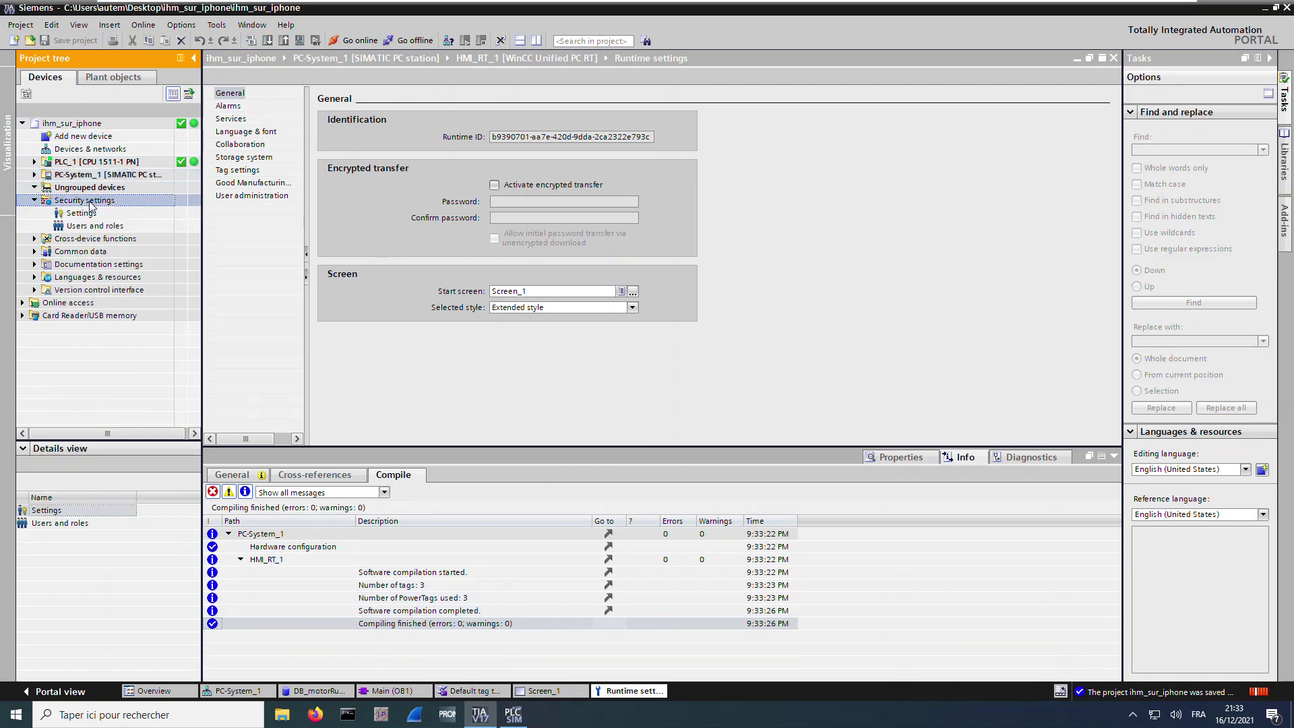
left_click(94, 226)
double_click(95, 226)
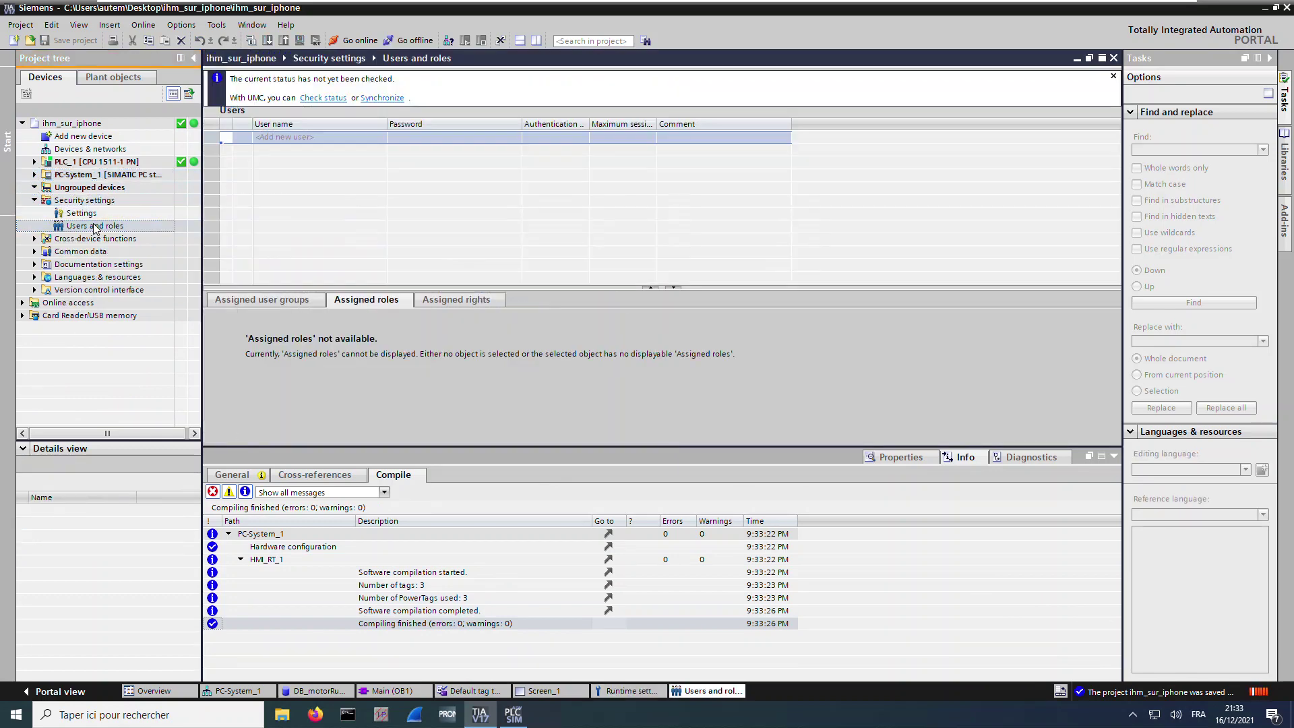
left_click(288, 139)
left_click(287, 141)
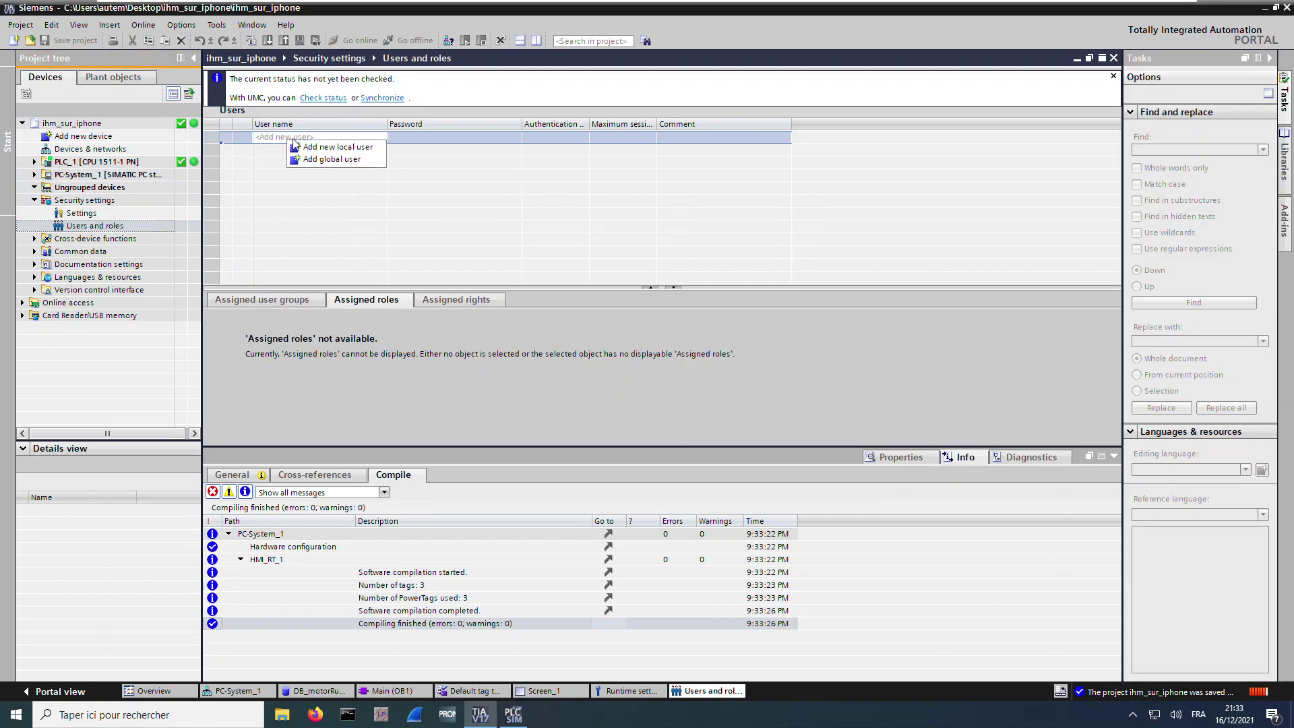
left_click(344, 148)
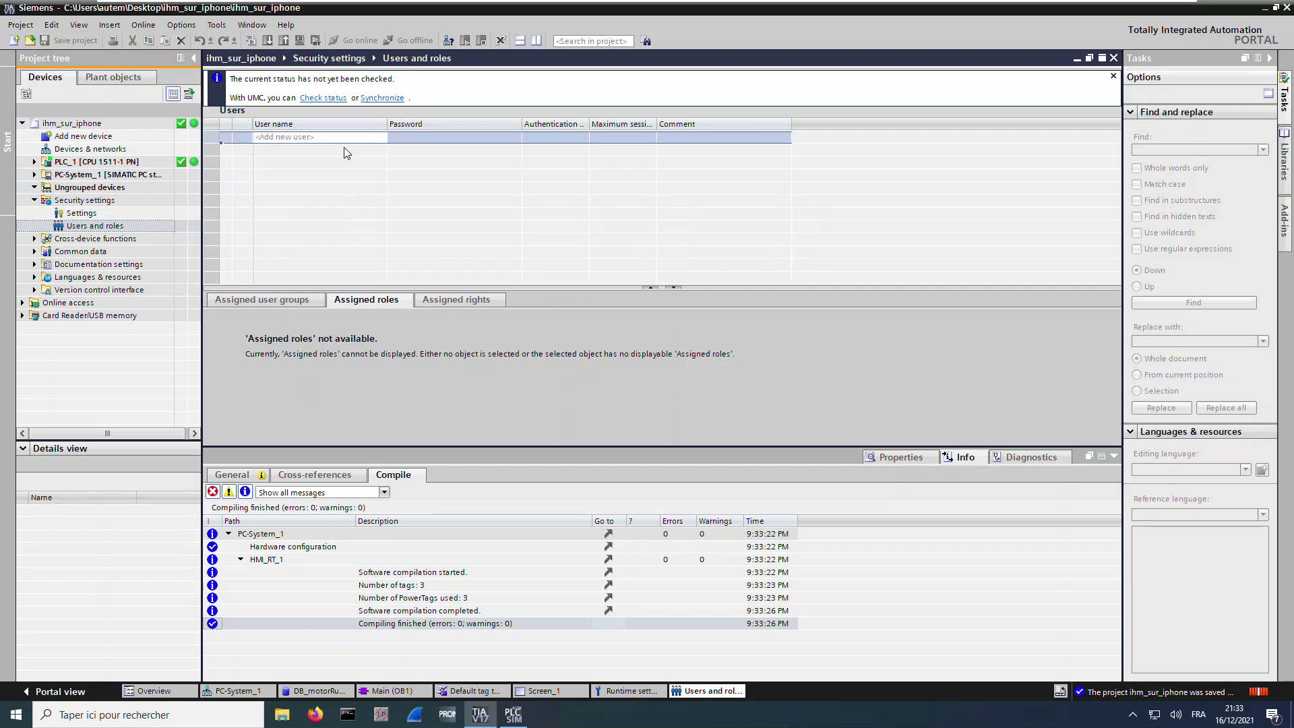
Name the new user 'admin', then enter and confirm its password
type("admin")
left_click(495, 137)
left_click(475, 139)
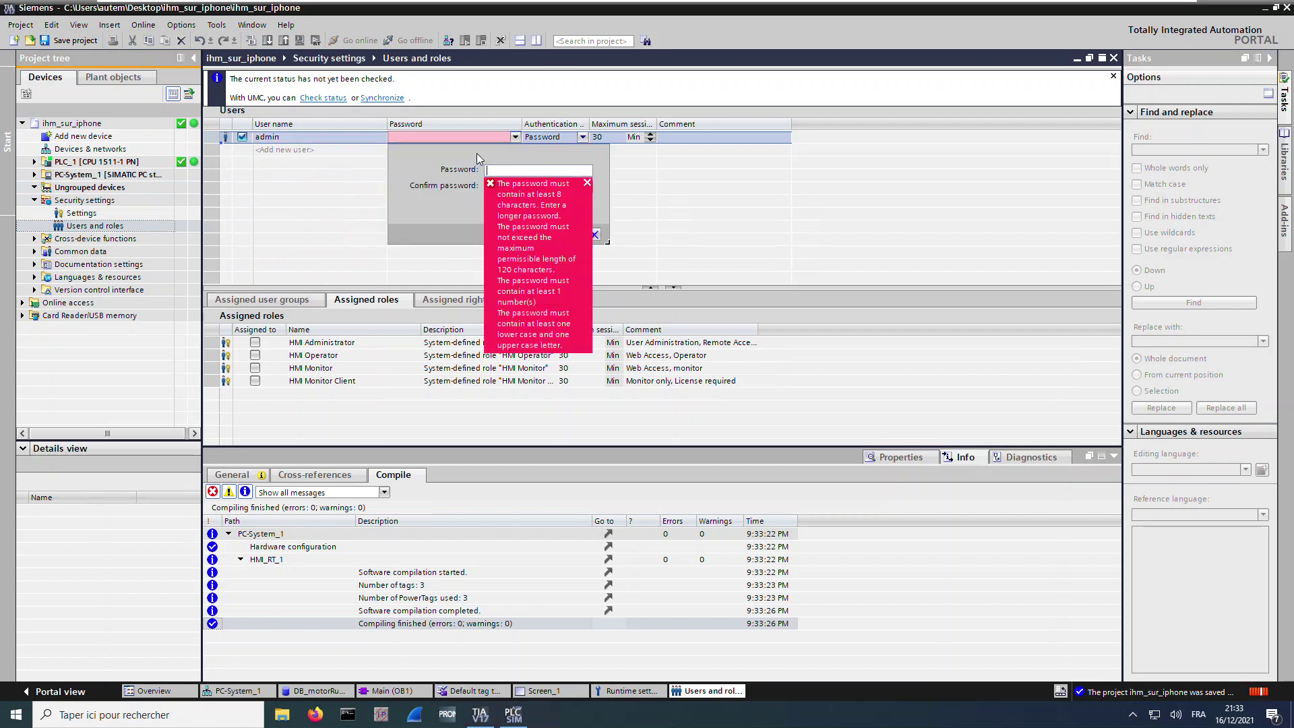
type("***")
key("Tab")
type("*******")
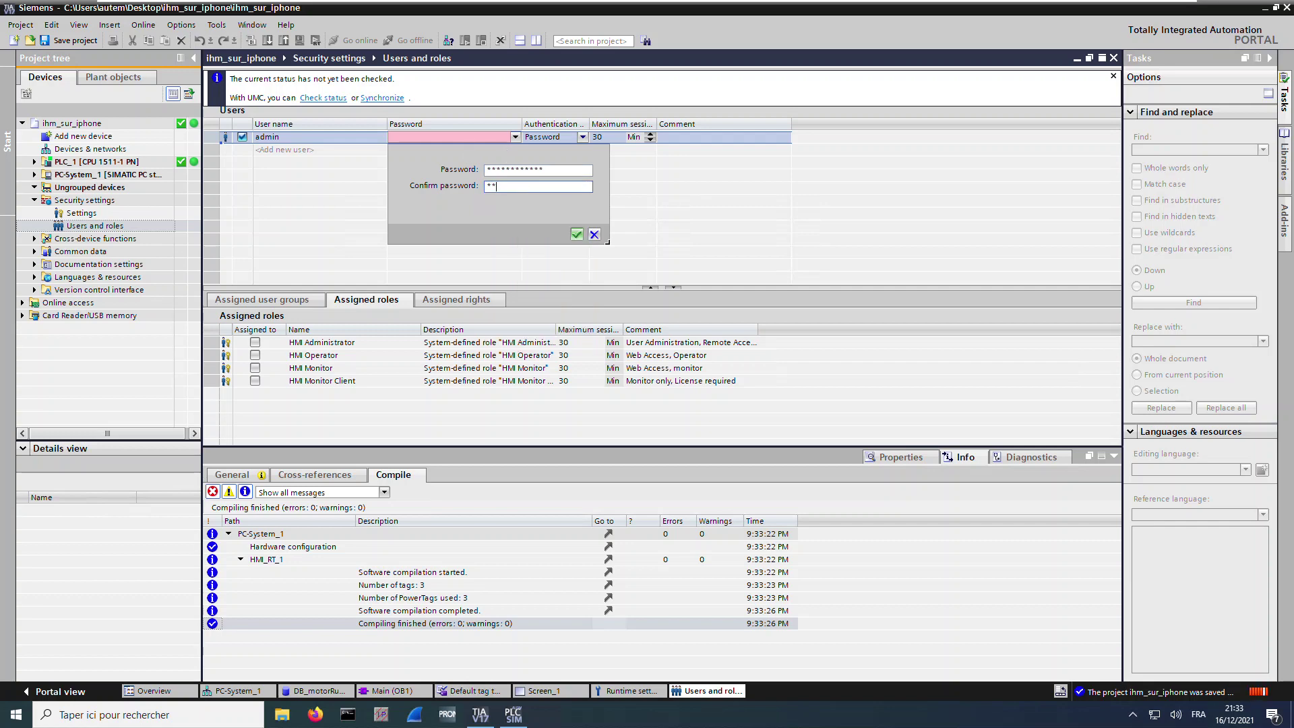
type("*****")
left_click(576, 235)
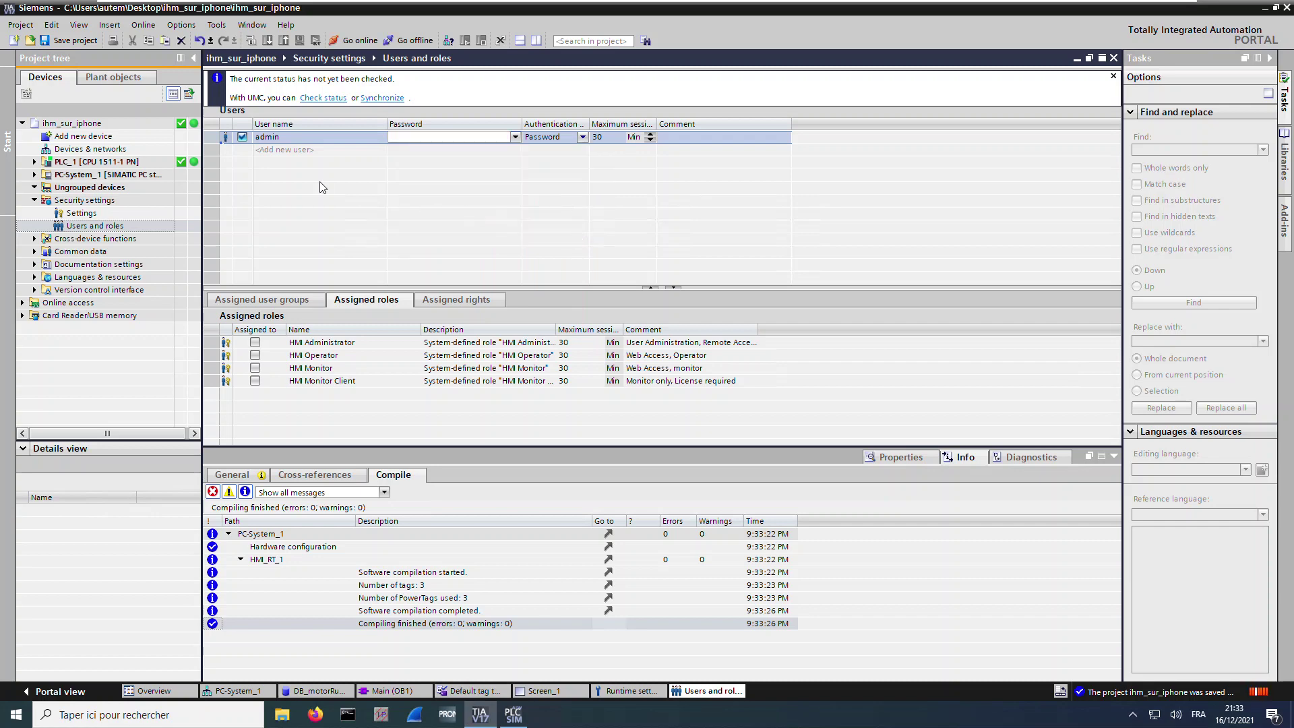
Give the admin user the HMI Administrator role and save the project
left_click(255, 342)
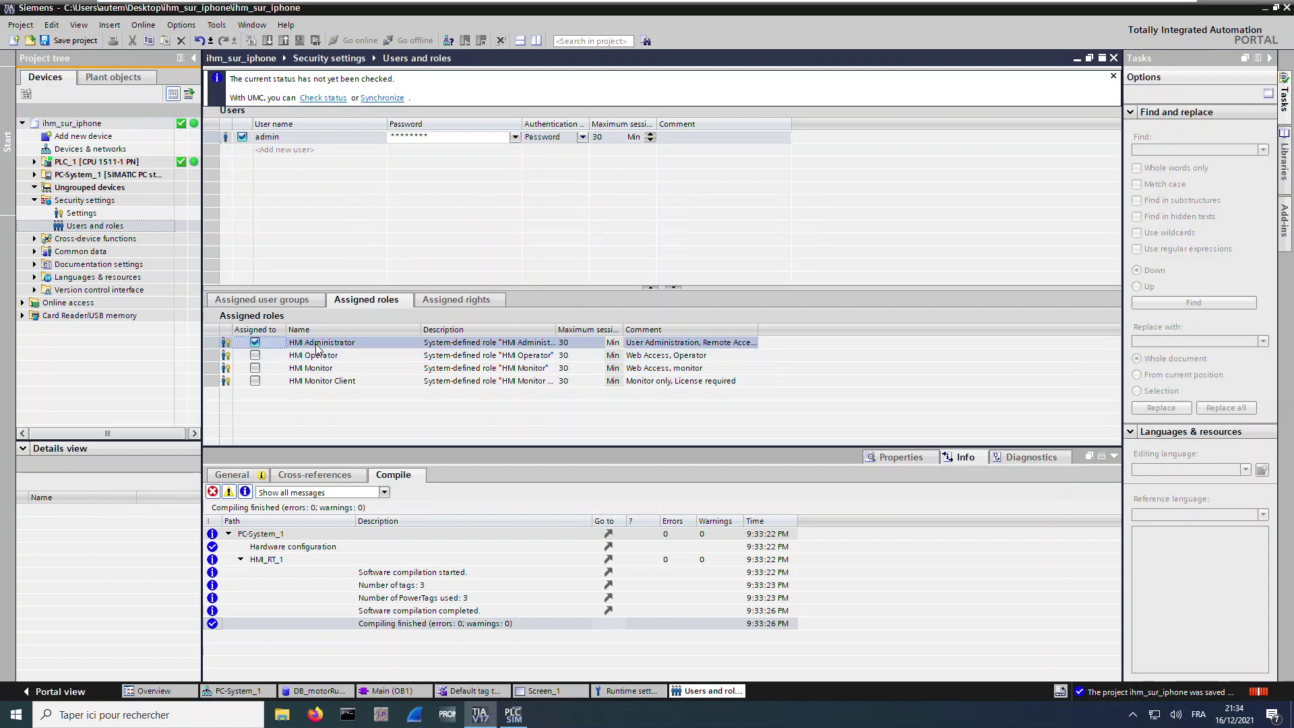
left_click(101, 42)
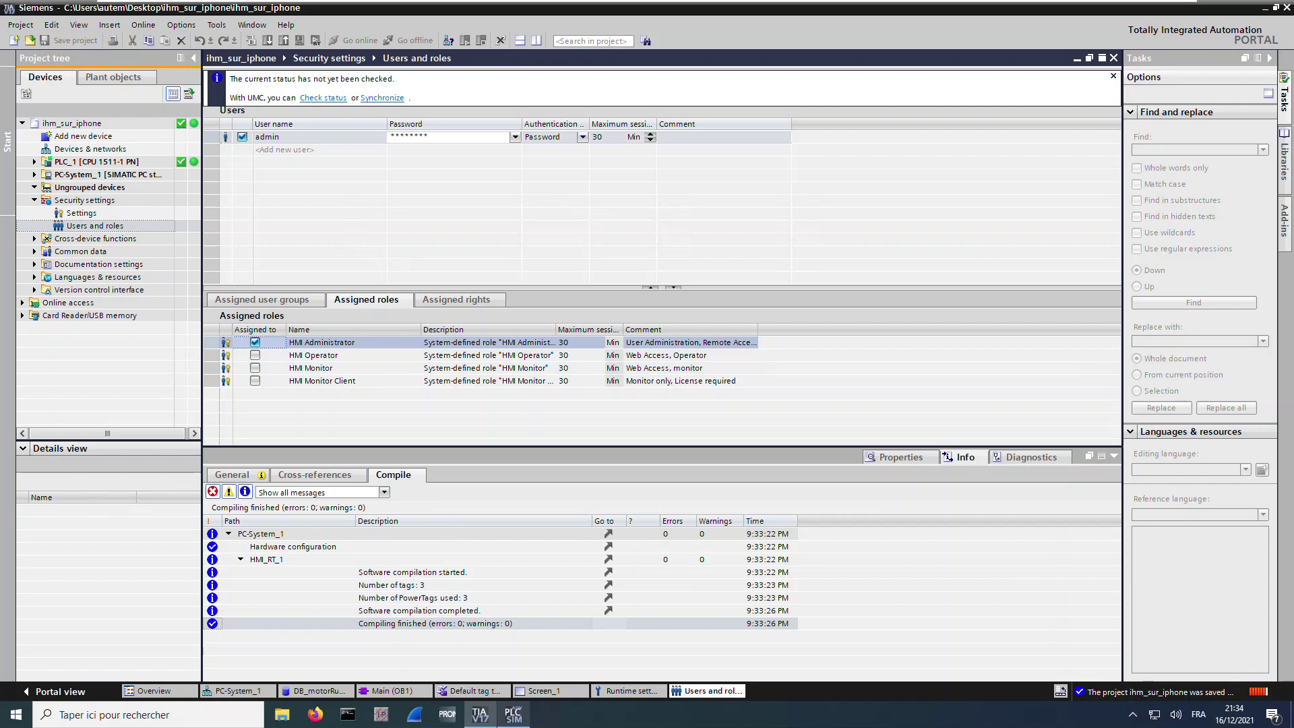
mouse_move(514, 715)
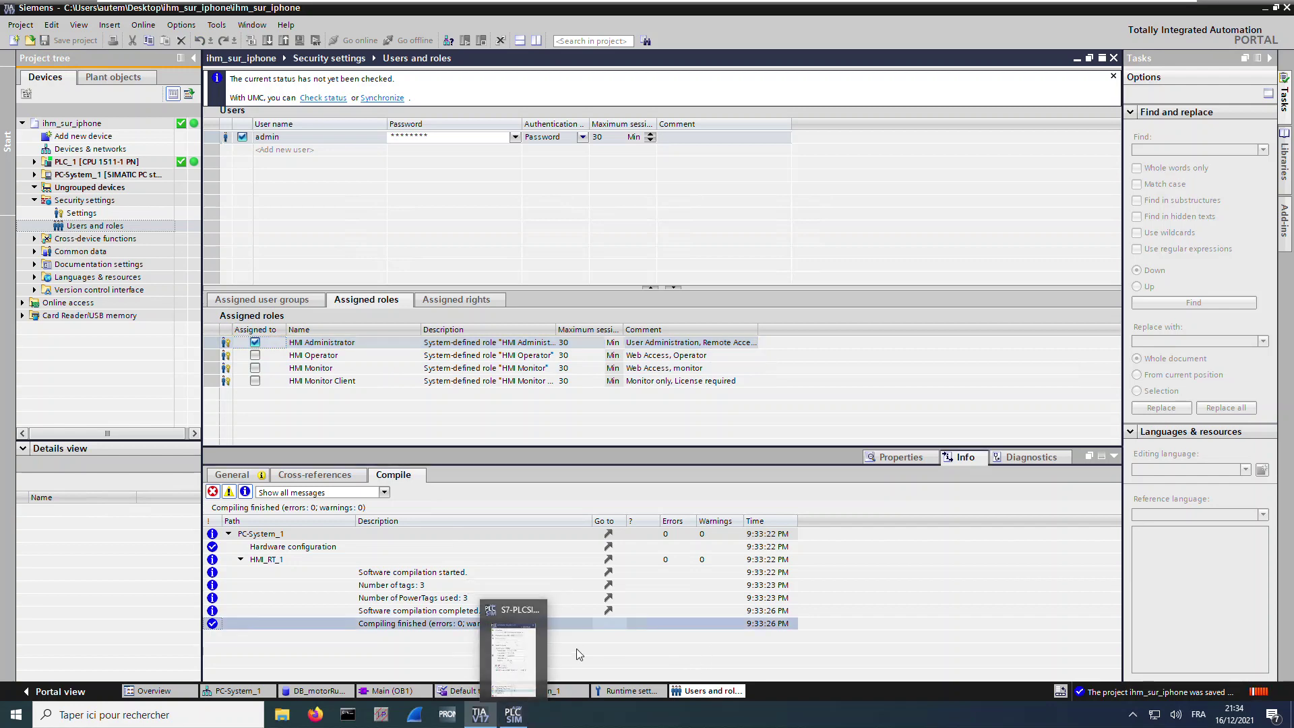
Search 'unifi' in the Start menu and run WinCC Unified Configuration as administrator
left_click(13, 715)
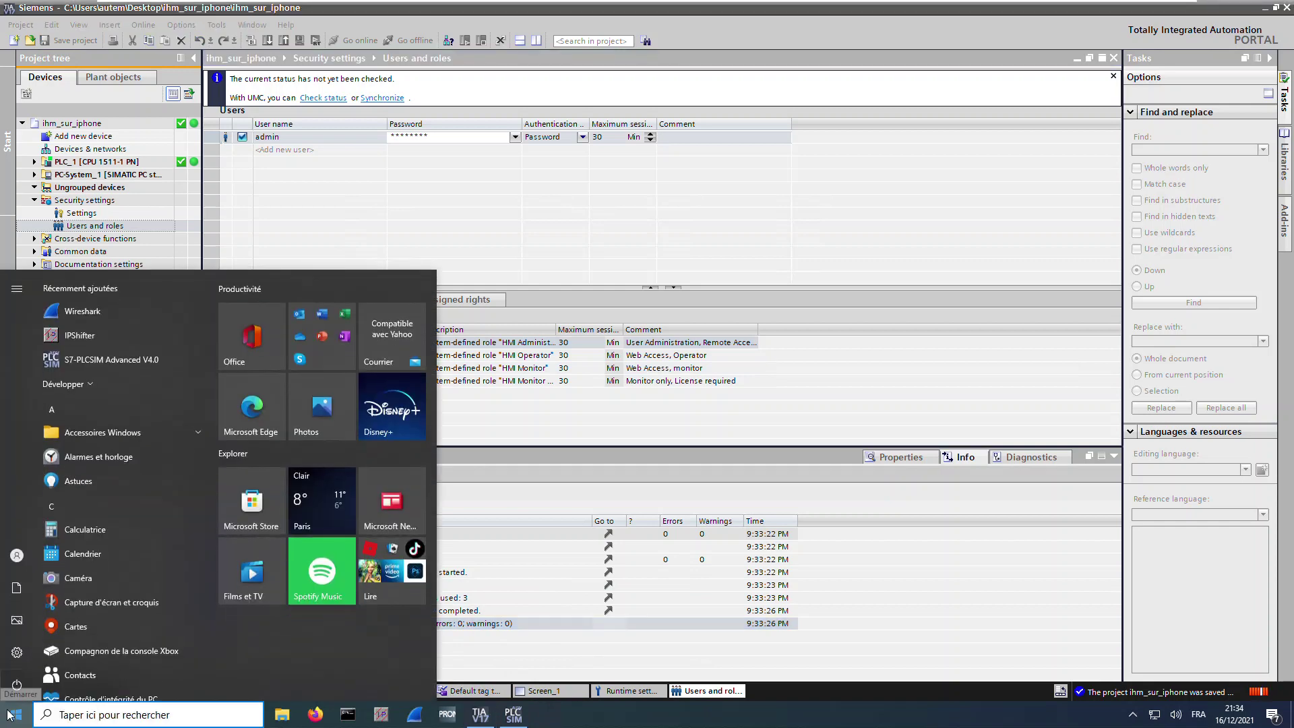
type("uni")
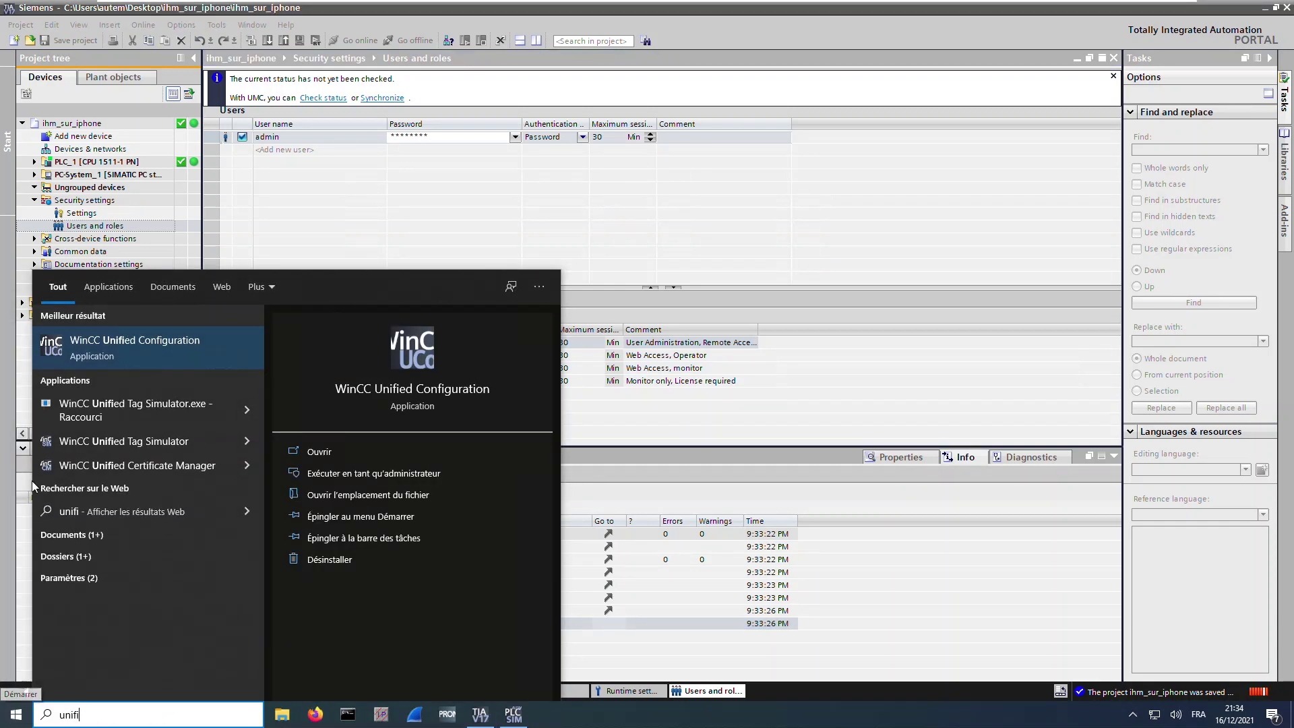
type("fi")
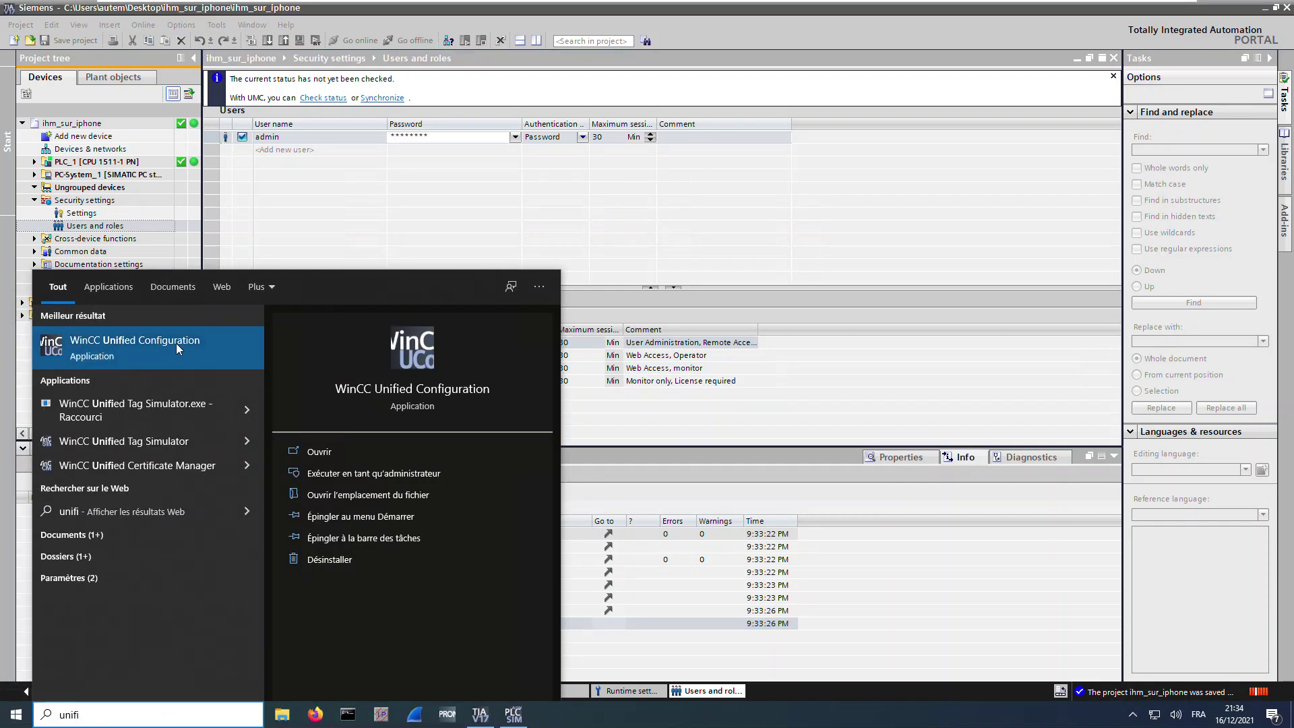
left_click(176, 343)
left_click(607, 451)
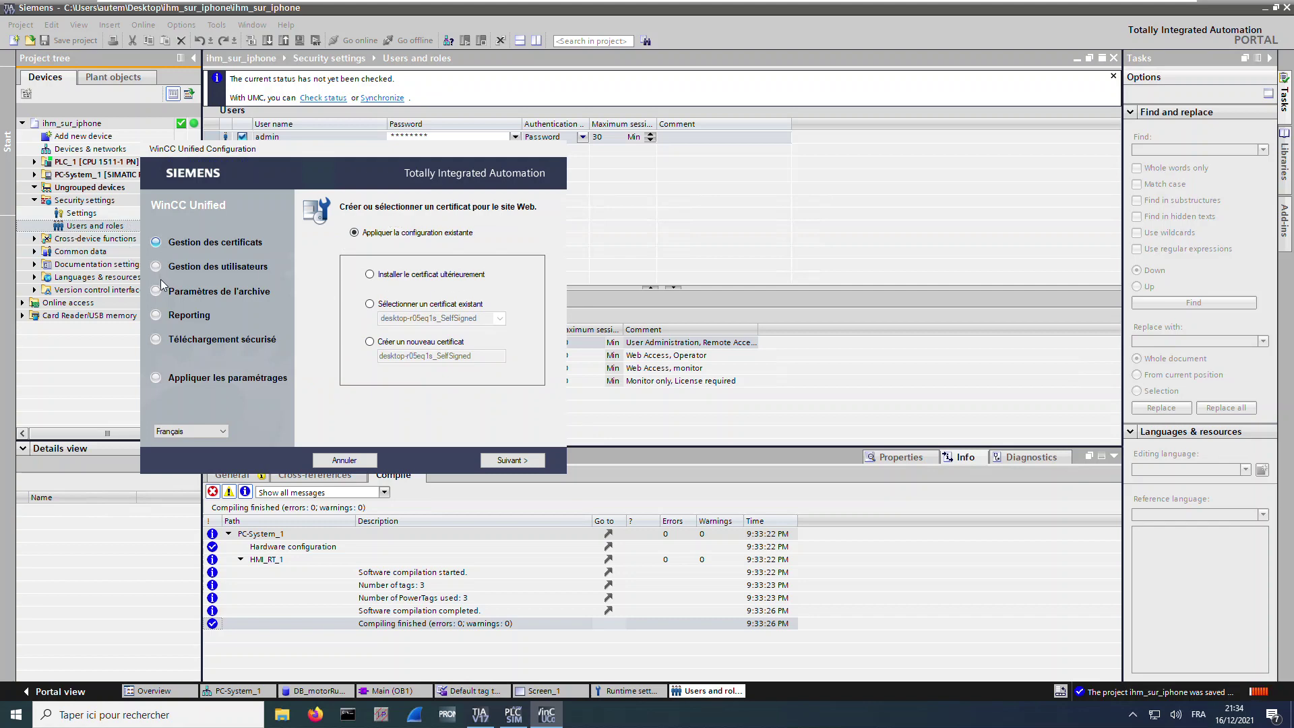
Create a new web site certificate named 'certif_2021'
left_click(390, 345)
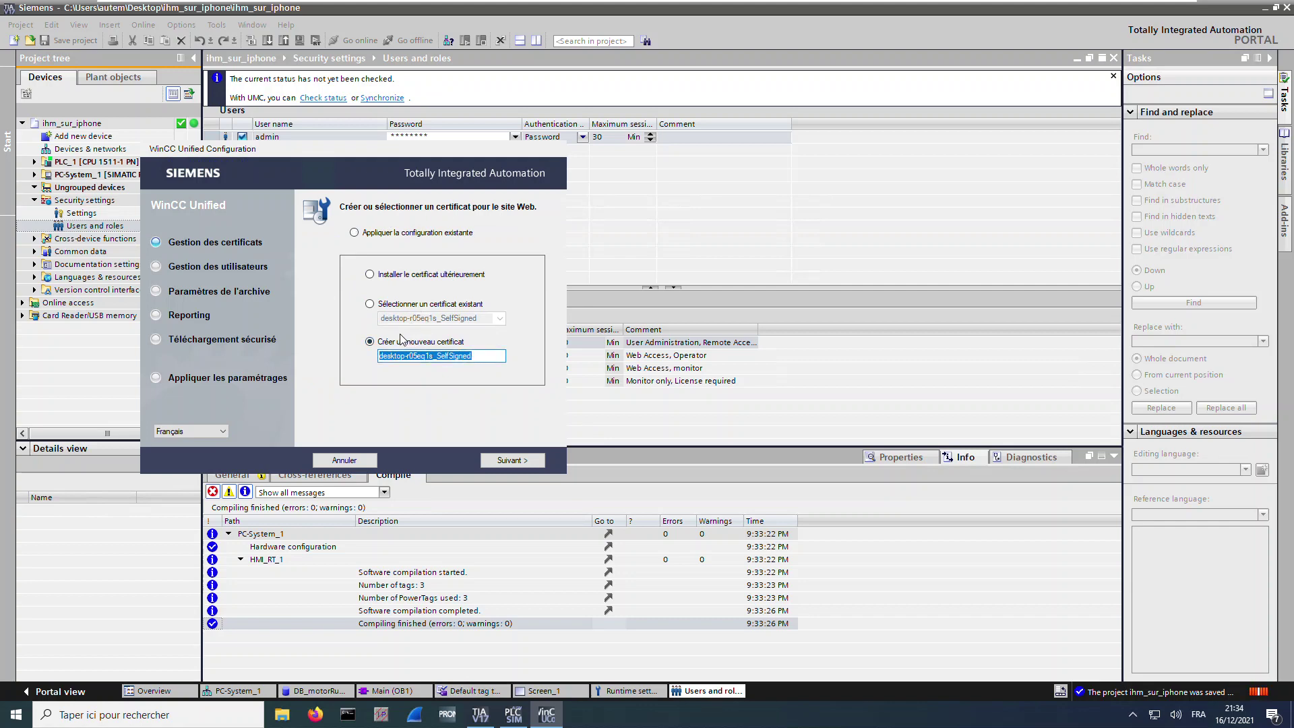
type("certif_")
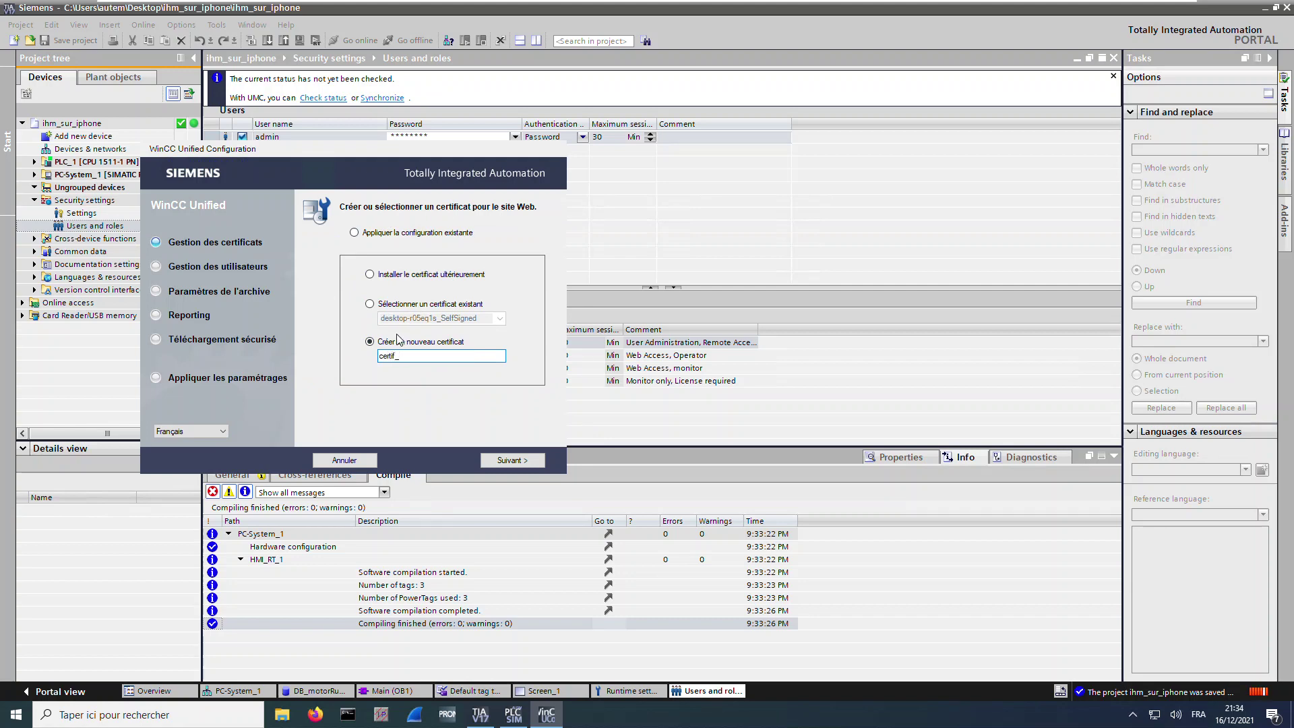
type("2021")
left_click(501, 464)
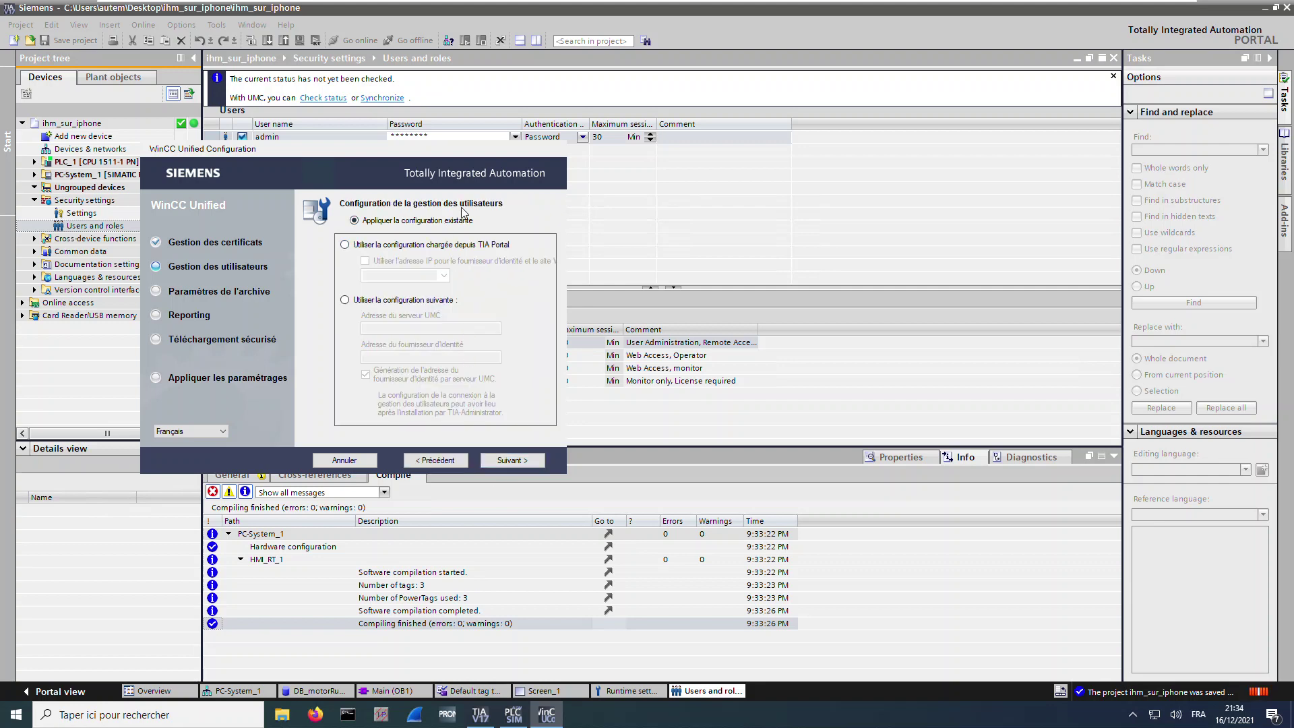
Keep the default user management, archive and reporting settings
left_click(511, 463)
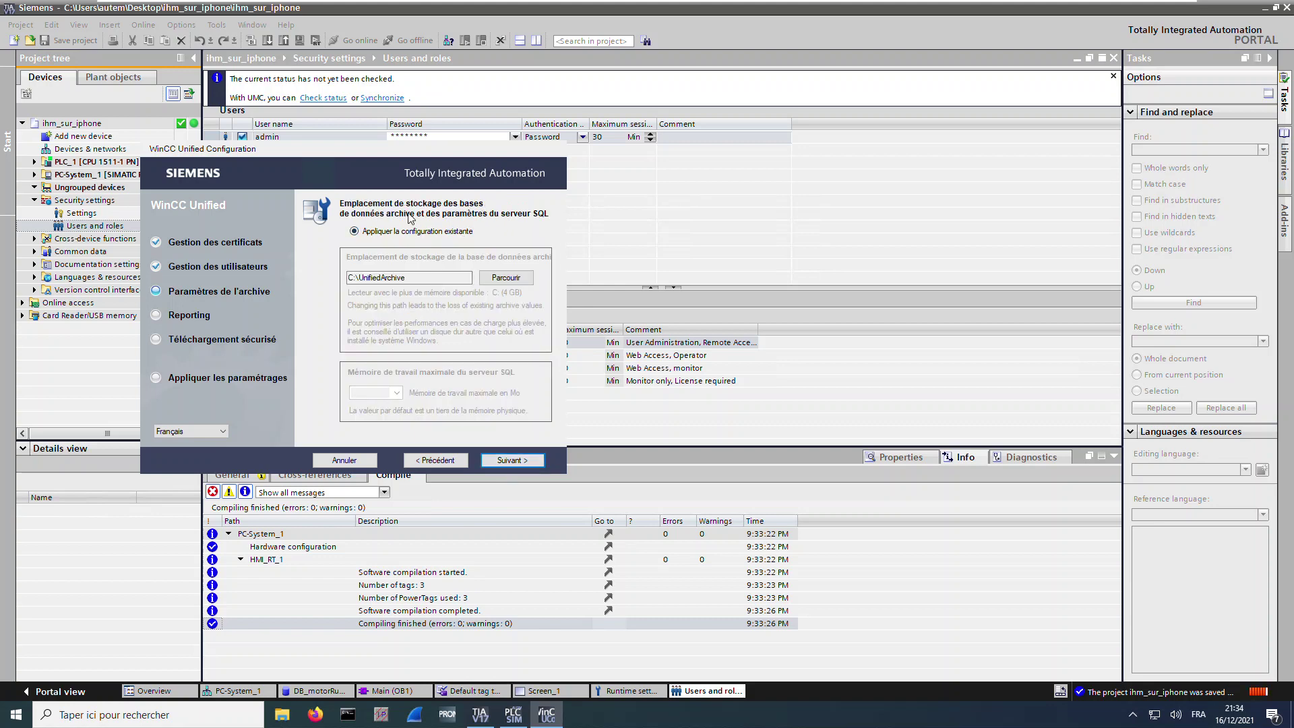
left_click(370, 277)
key("Return")
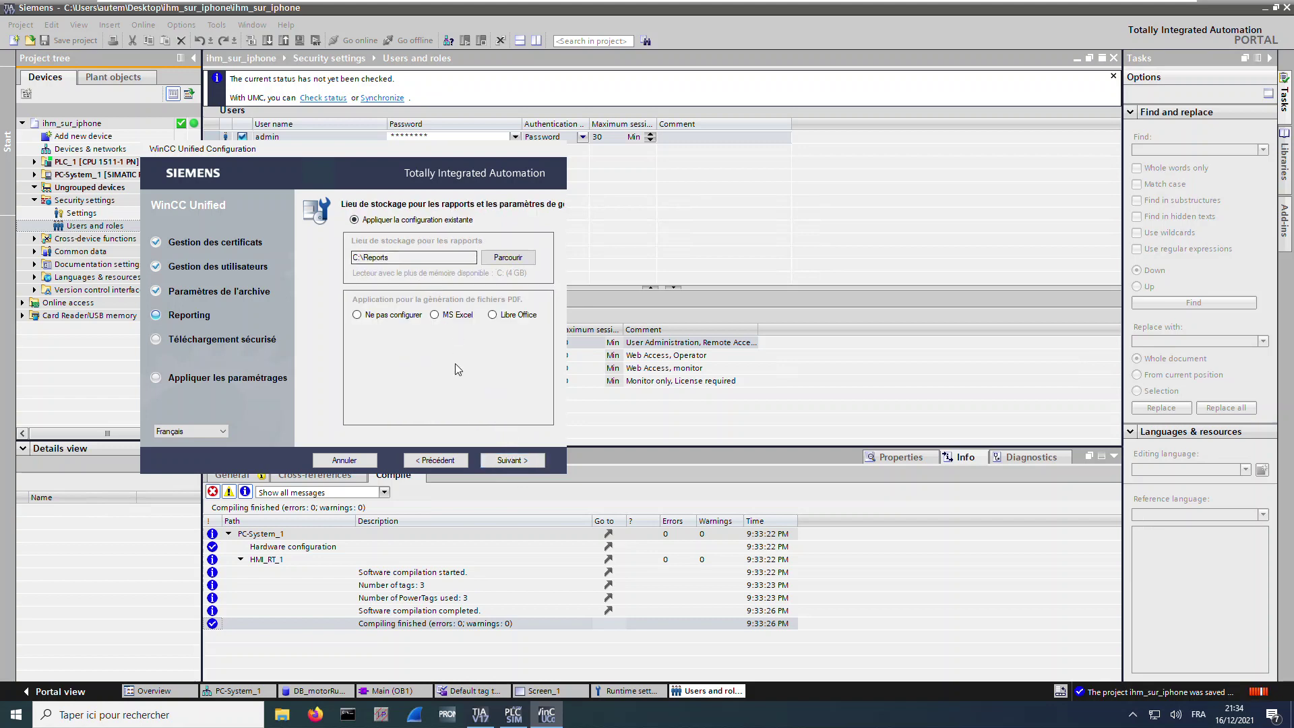
key("Return")
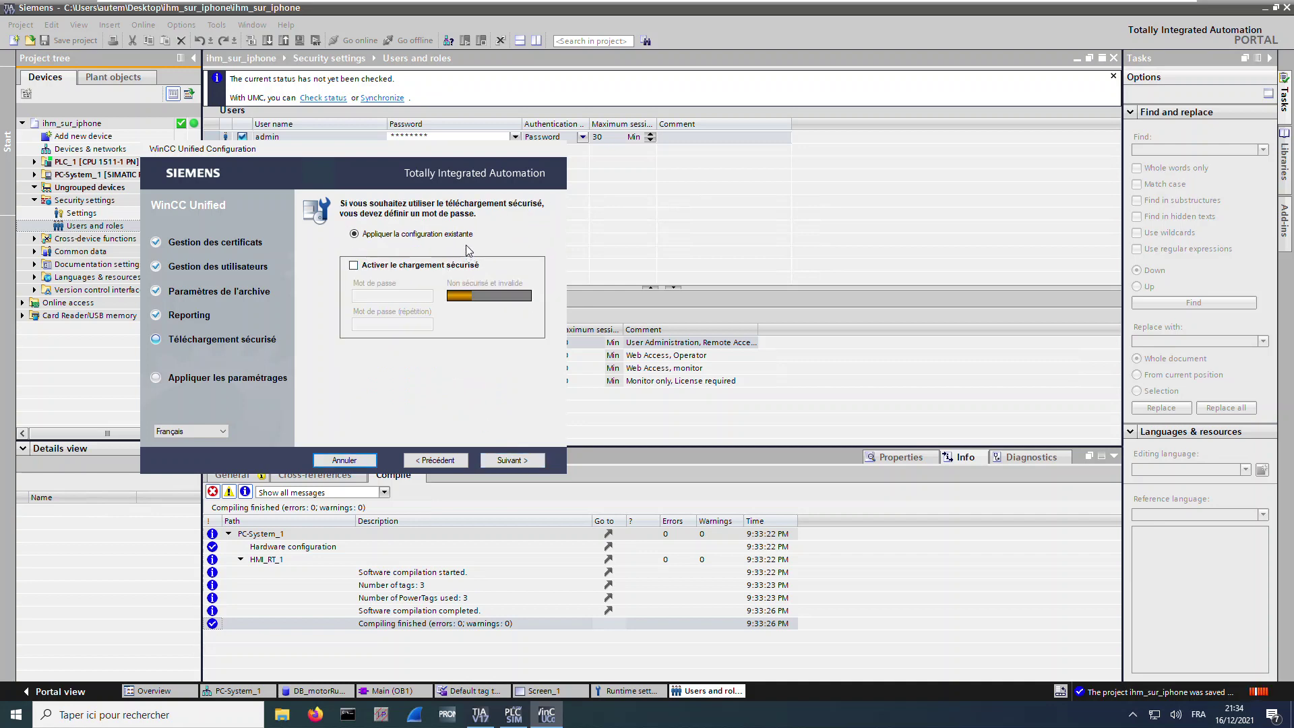
Apply the configuration from the summary page and quit the wizard
left_click(529, 464)
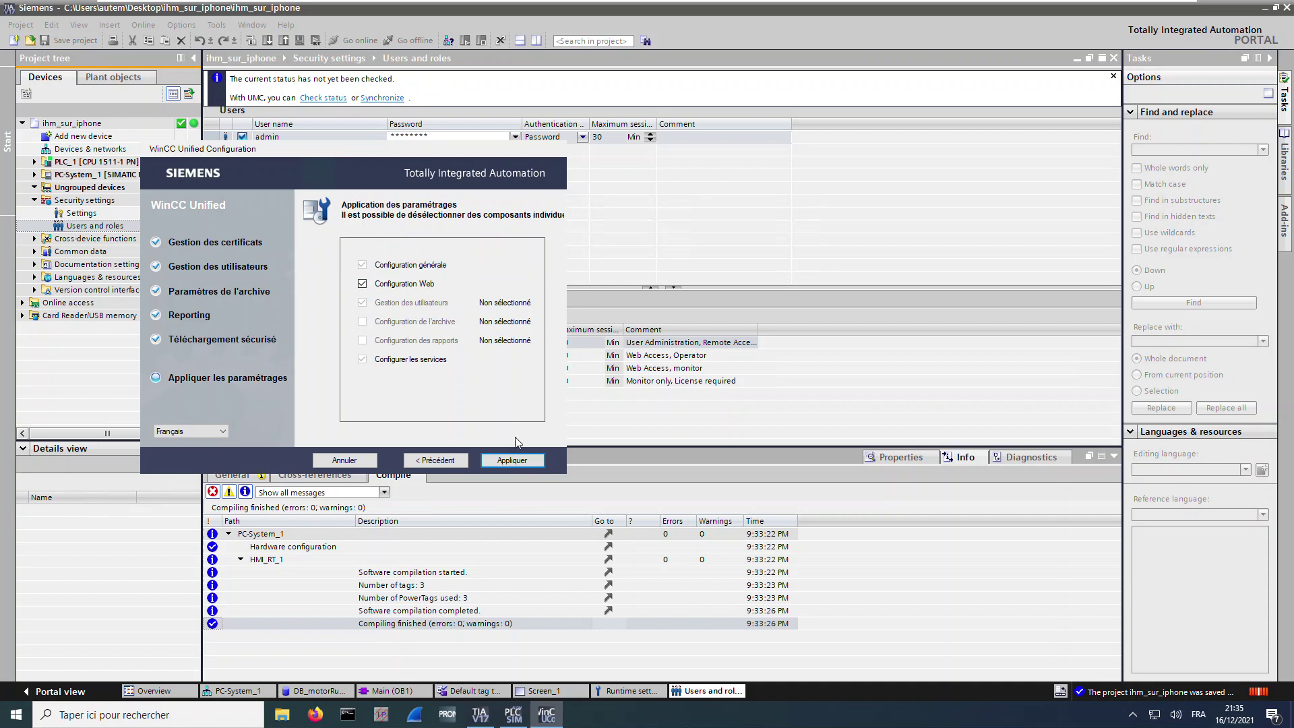
left_click(523, 464)
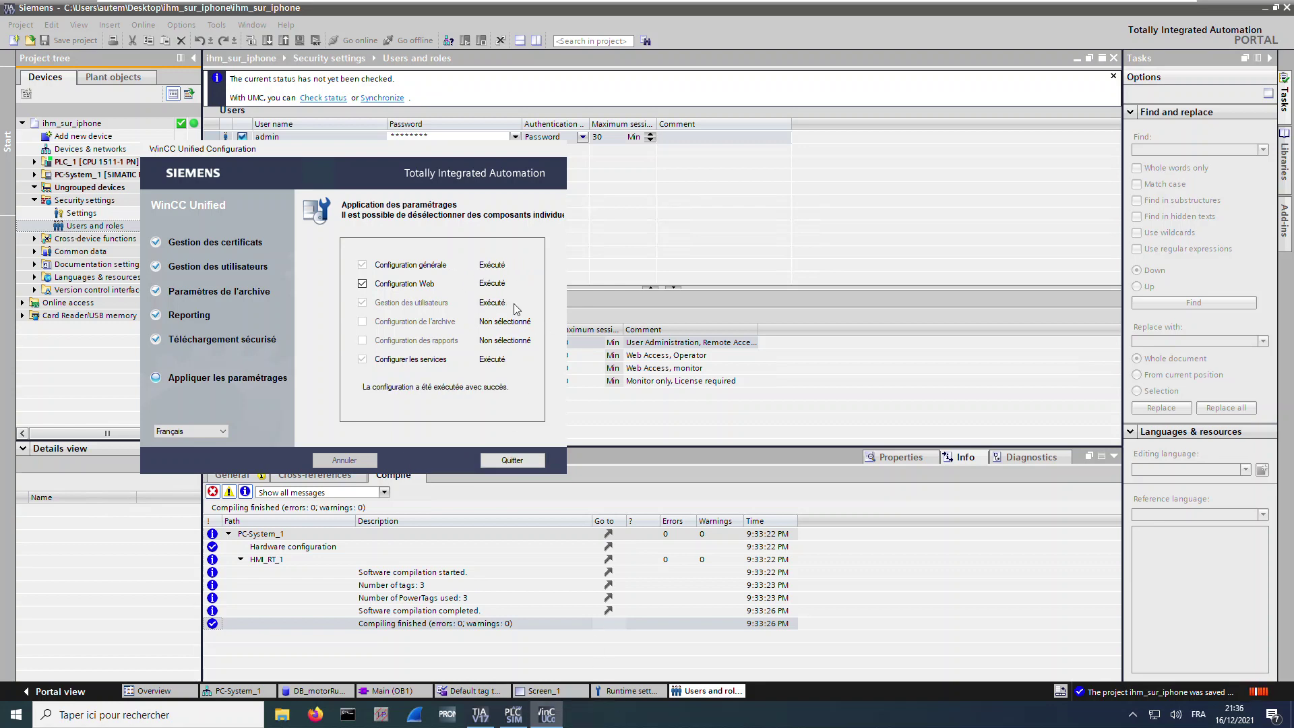
left_click(525, 462)
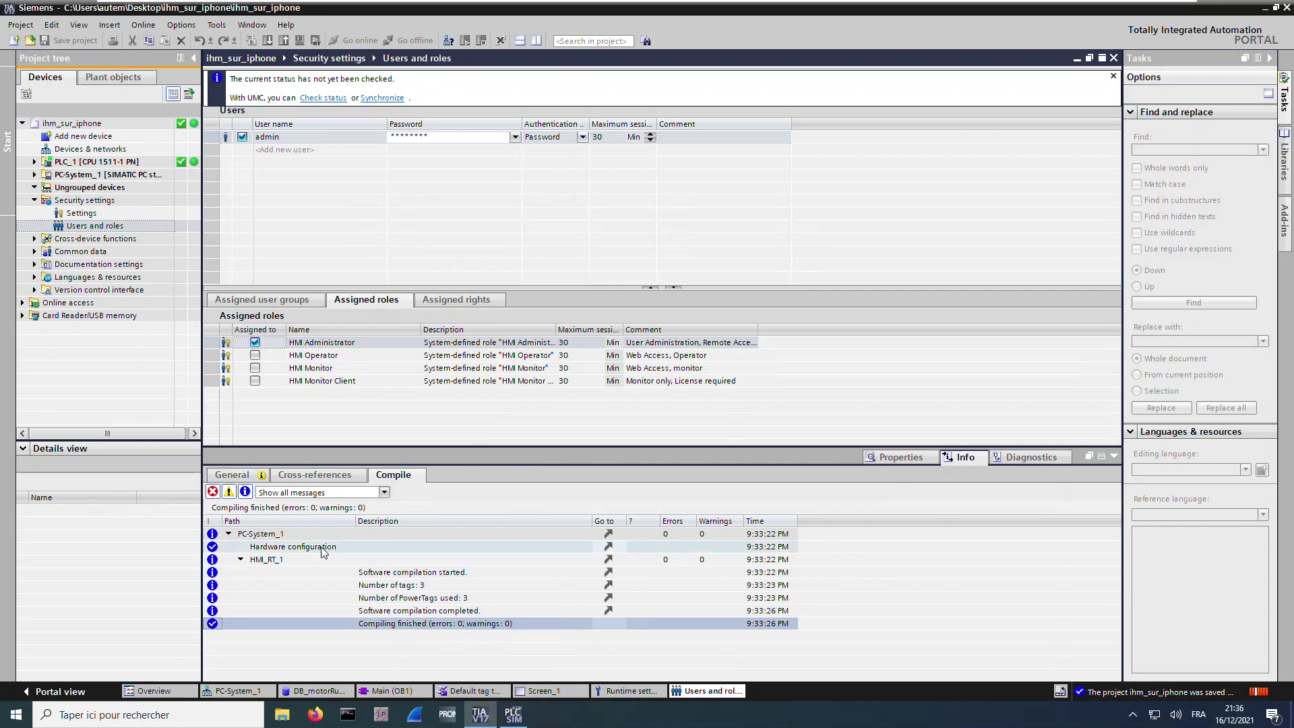
left_click(20, 718)
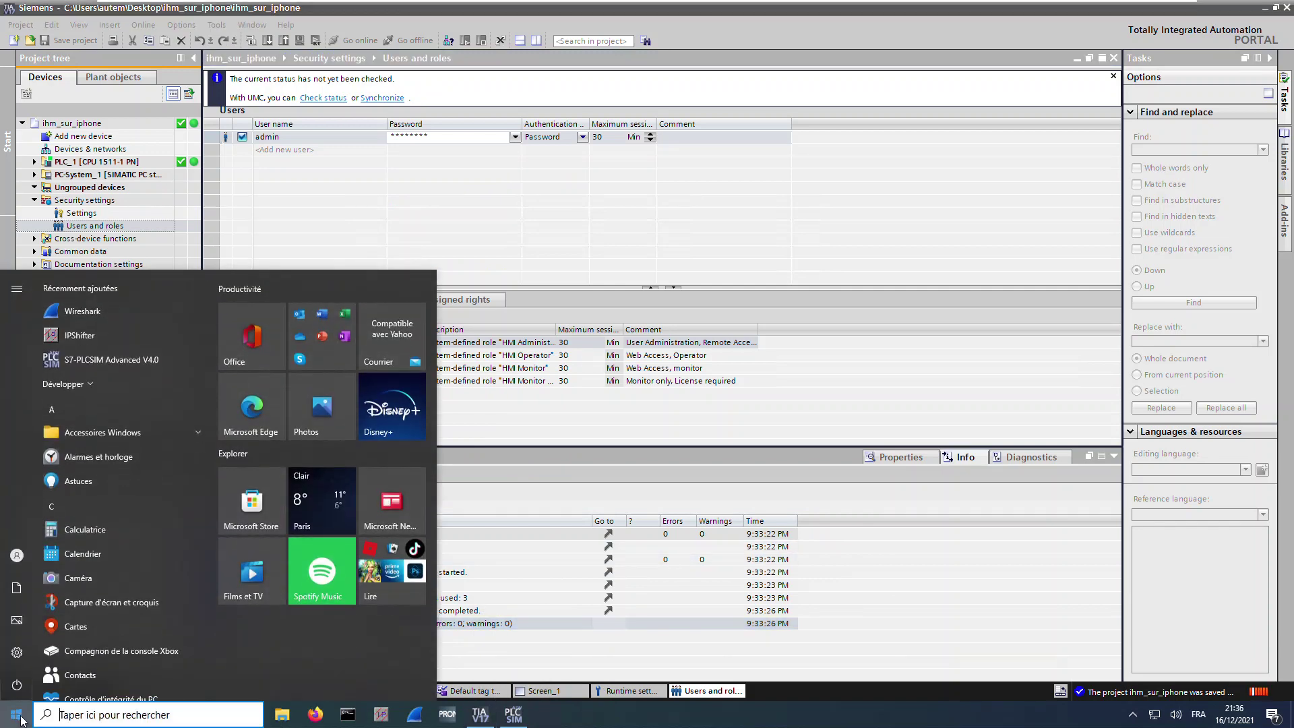
type("iis")
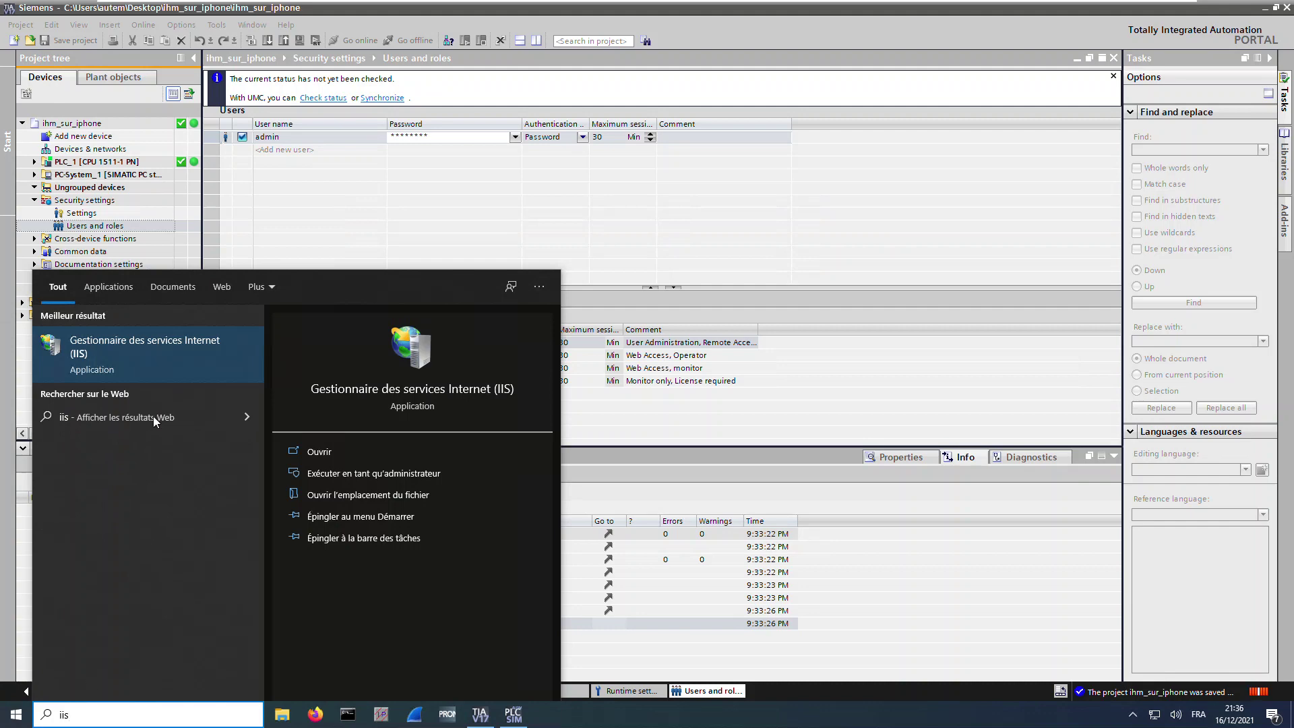
left_click(204, 356)
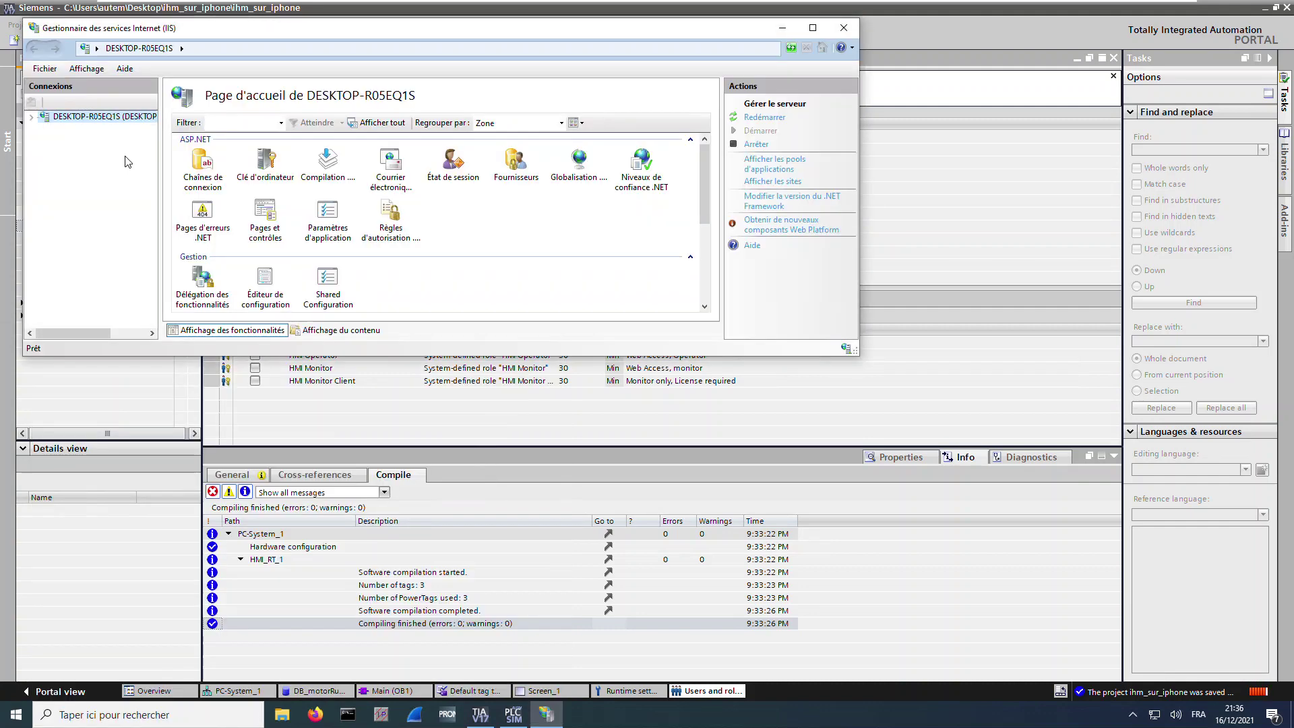
left_click(31, 118)
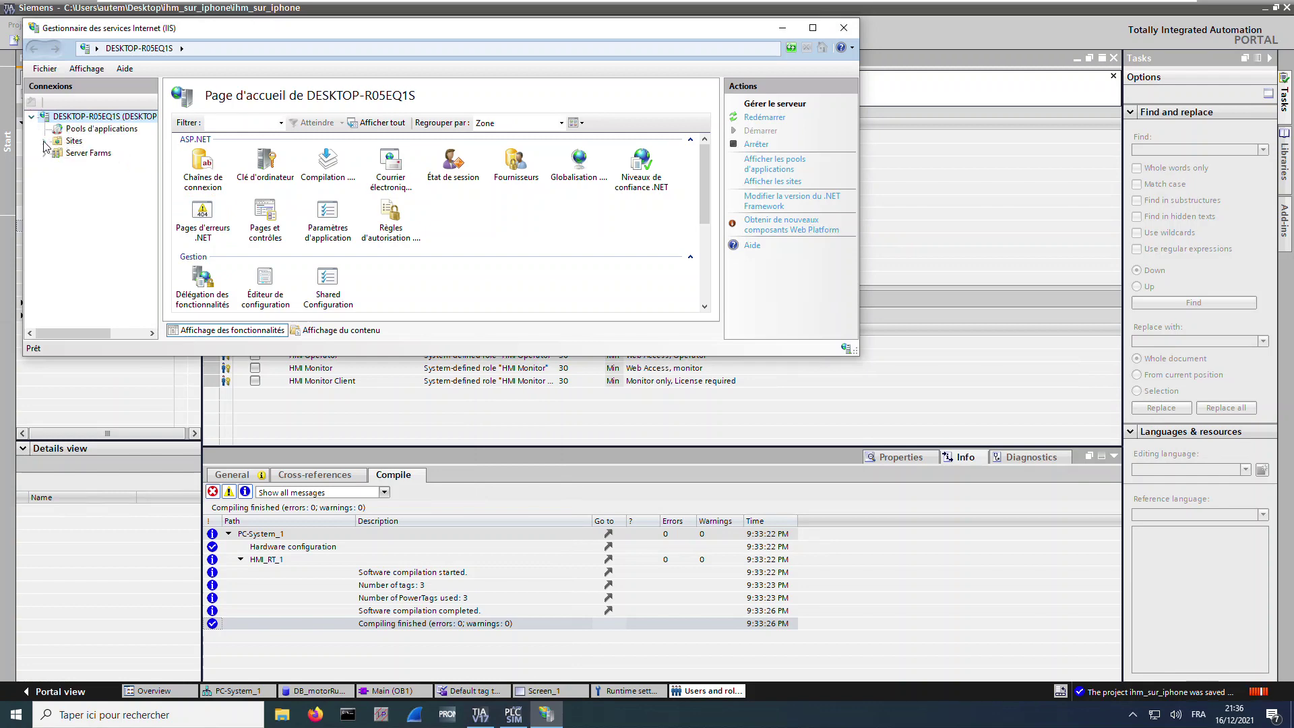
left_click(45, 141)
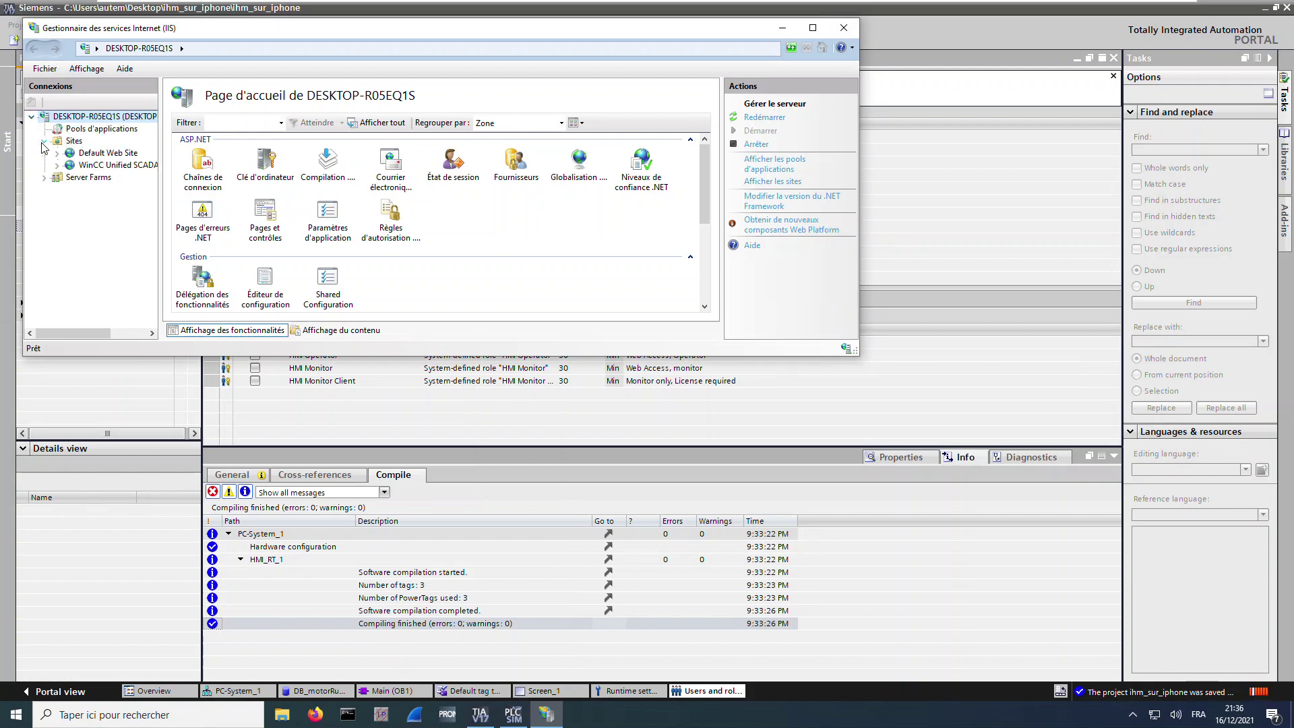
left_click(100, 165)
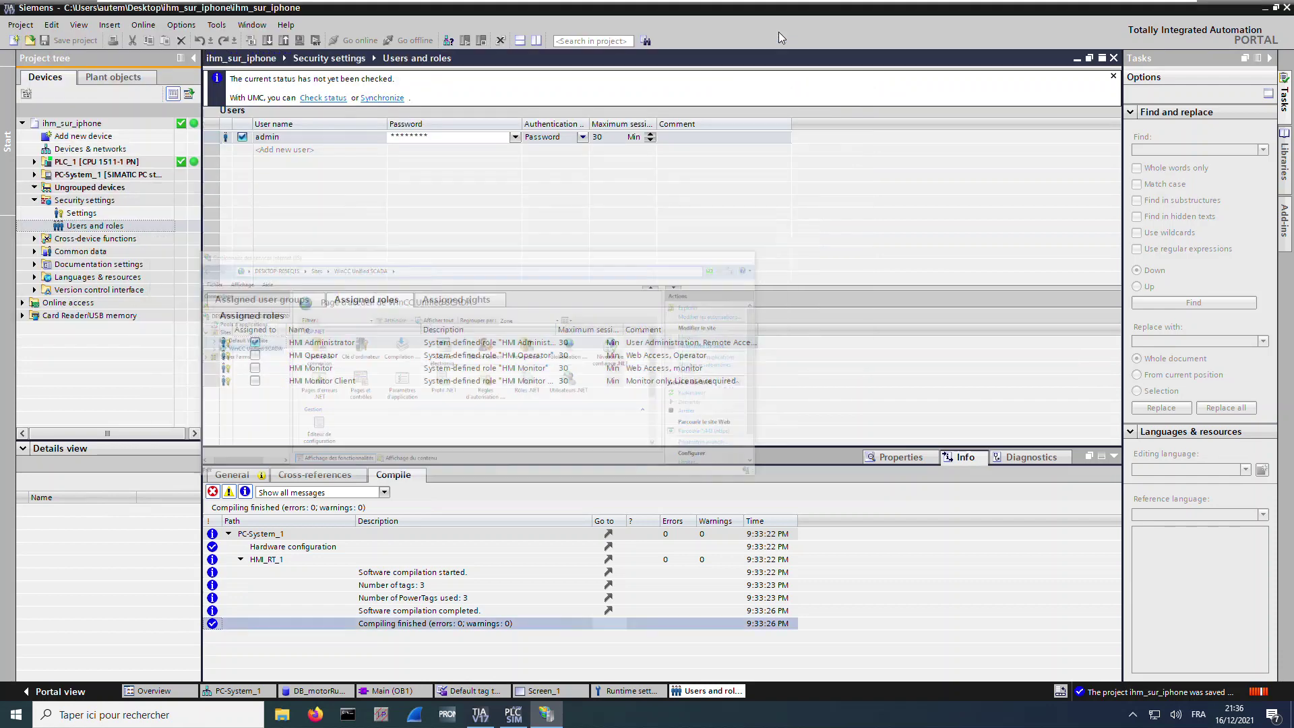
left_click(781, 28)
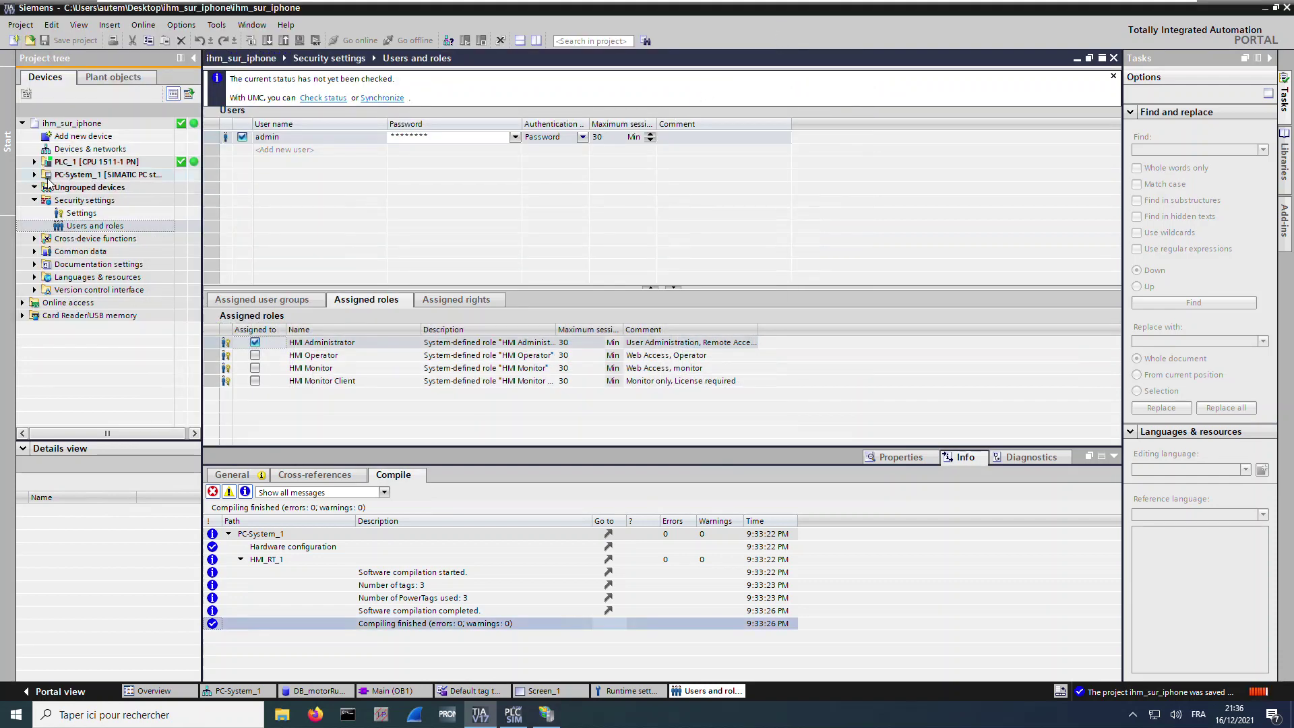
Download PC-System_1's HMI_RT_1 runtime to the device from the Load preview
left_click(116, 176)
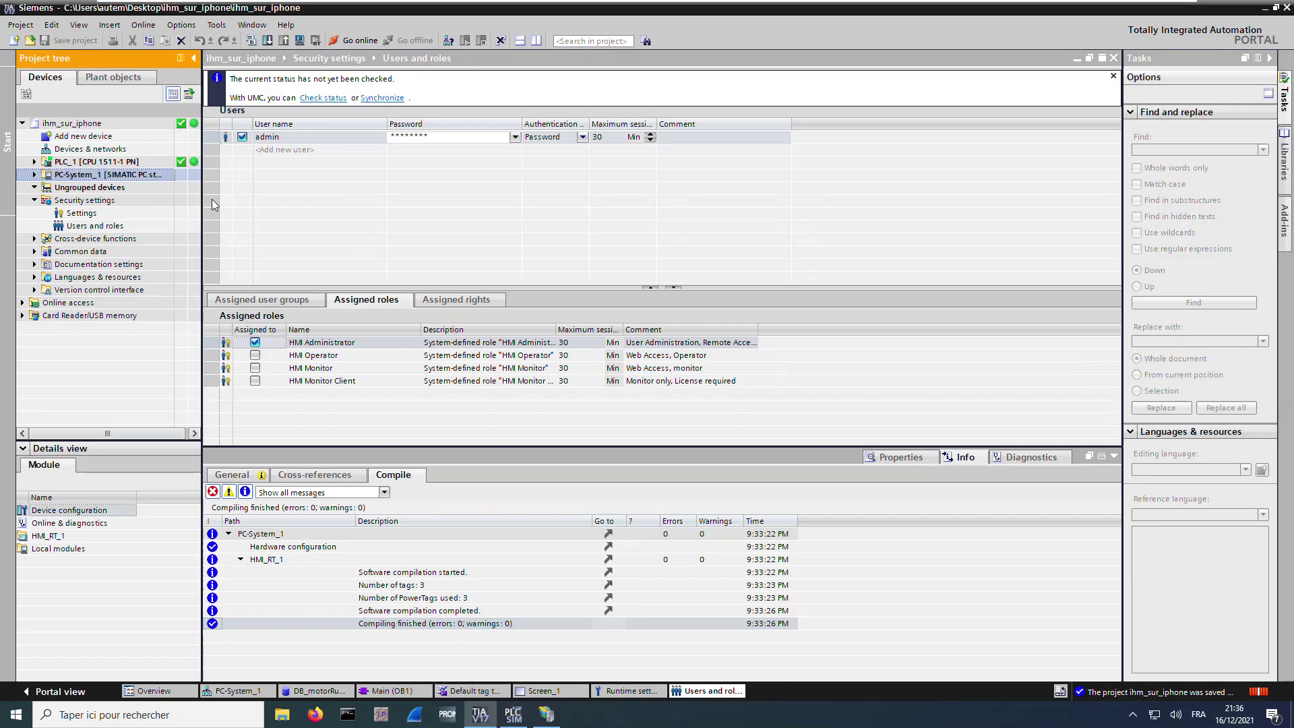
left_click(299, 41)
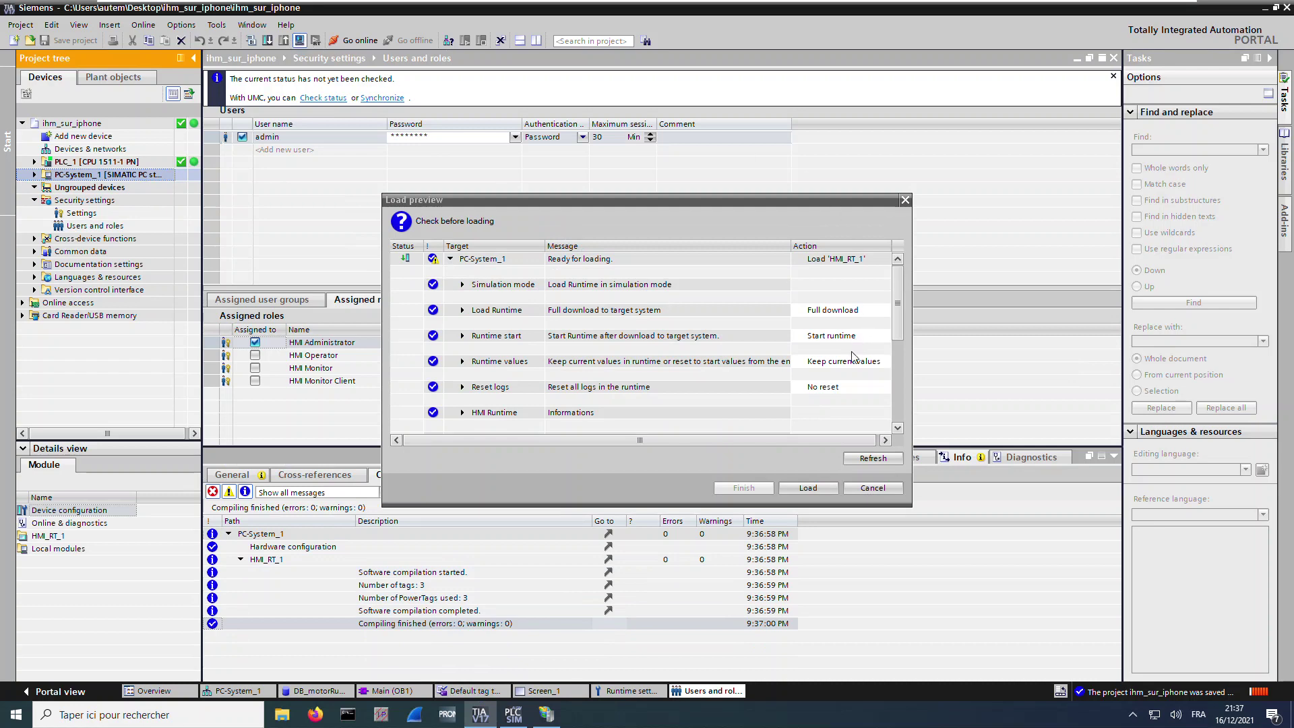
left_click_drag(897, 318, 893, 333)
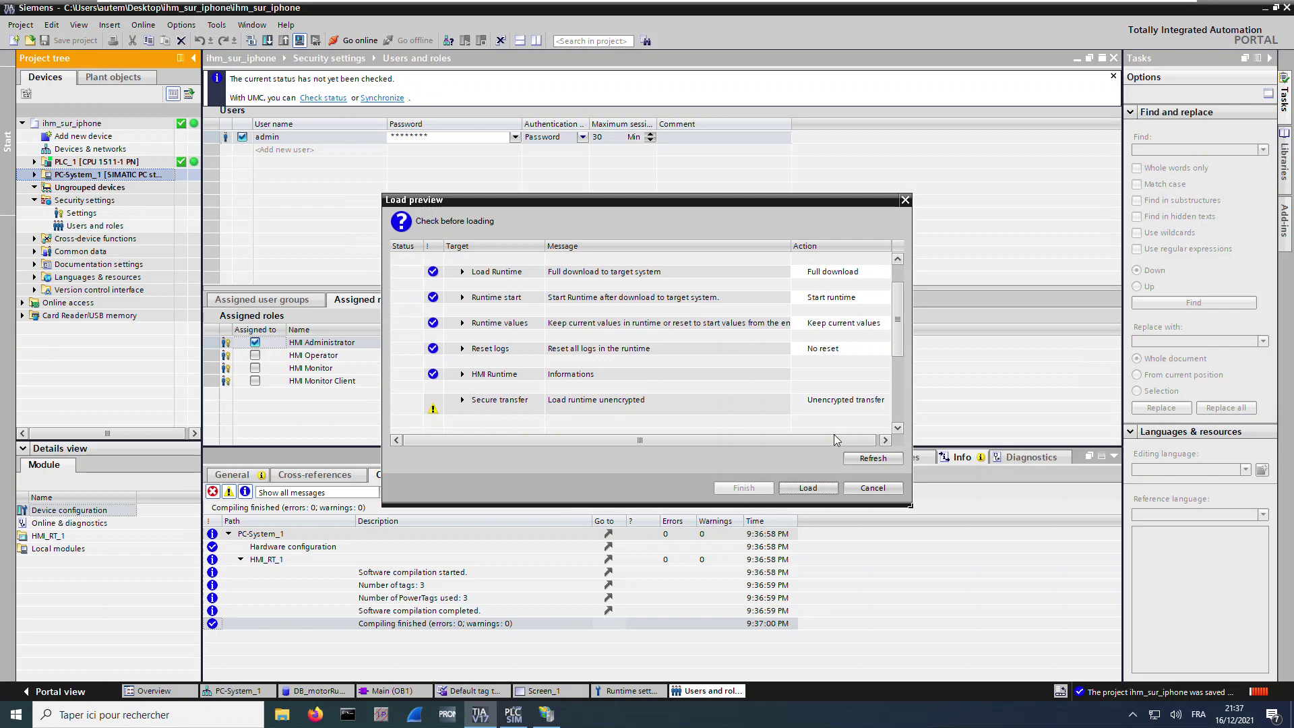
left_click(824, 489)
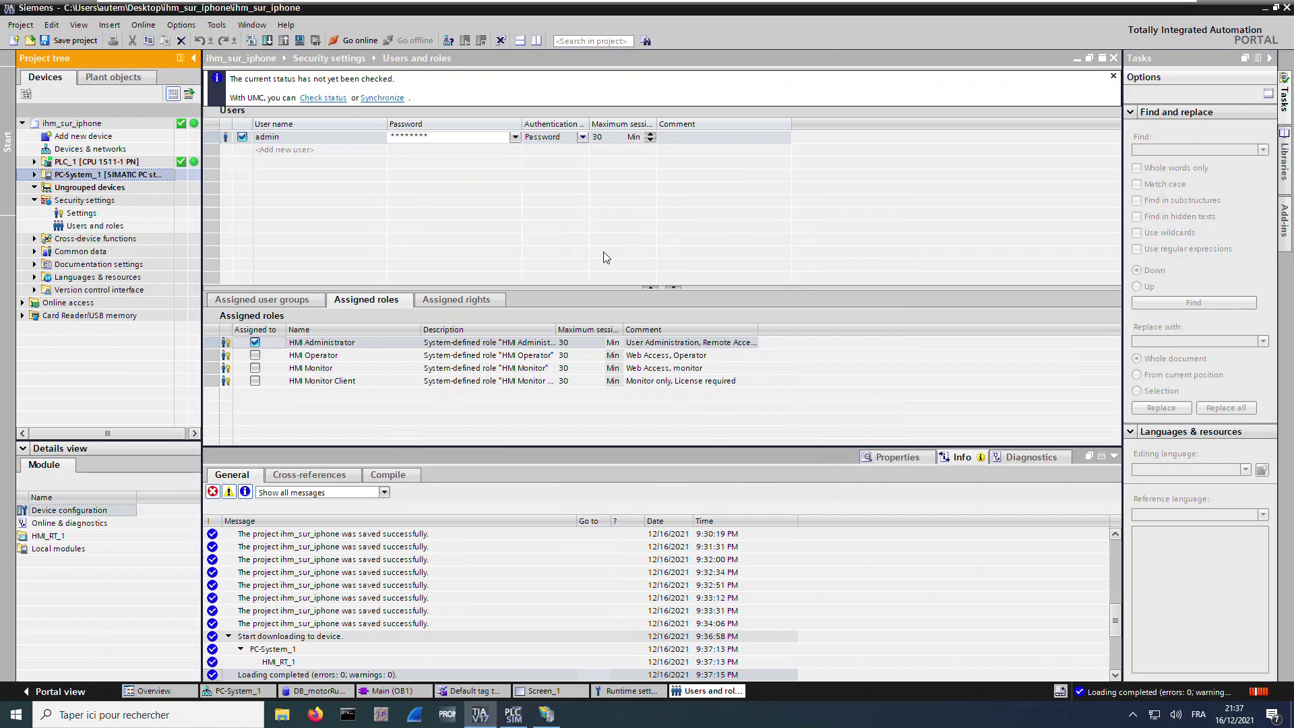
Launch SIMATIC Runtime Manager from a 'runtim' search and select the ihm_sur_iphone project
left_click(15, 715)
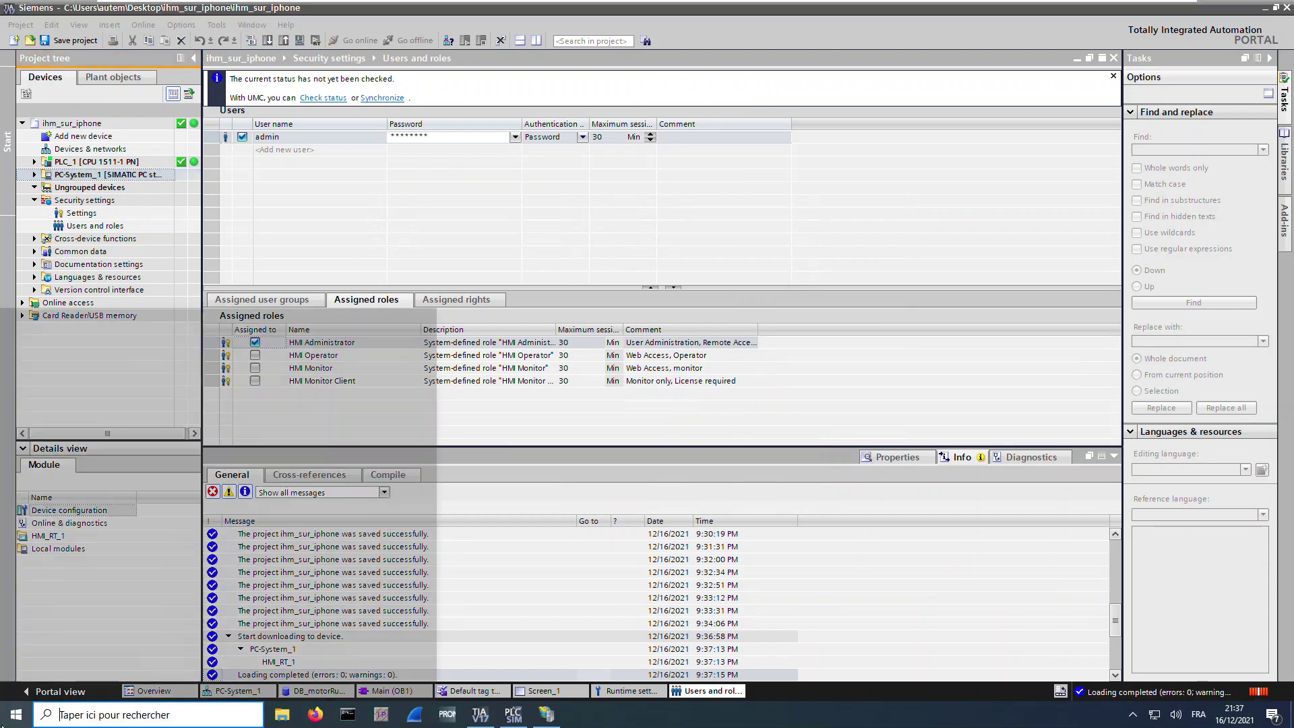
type("runtim")
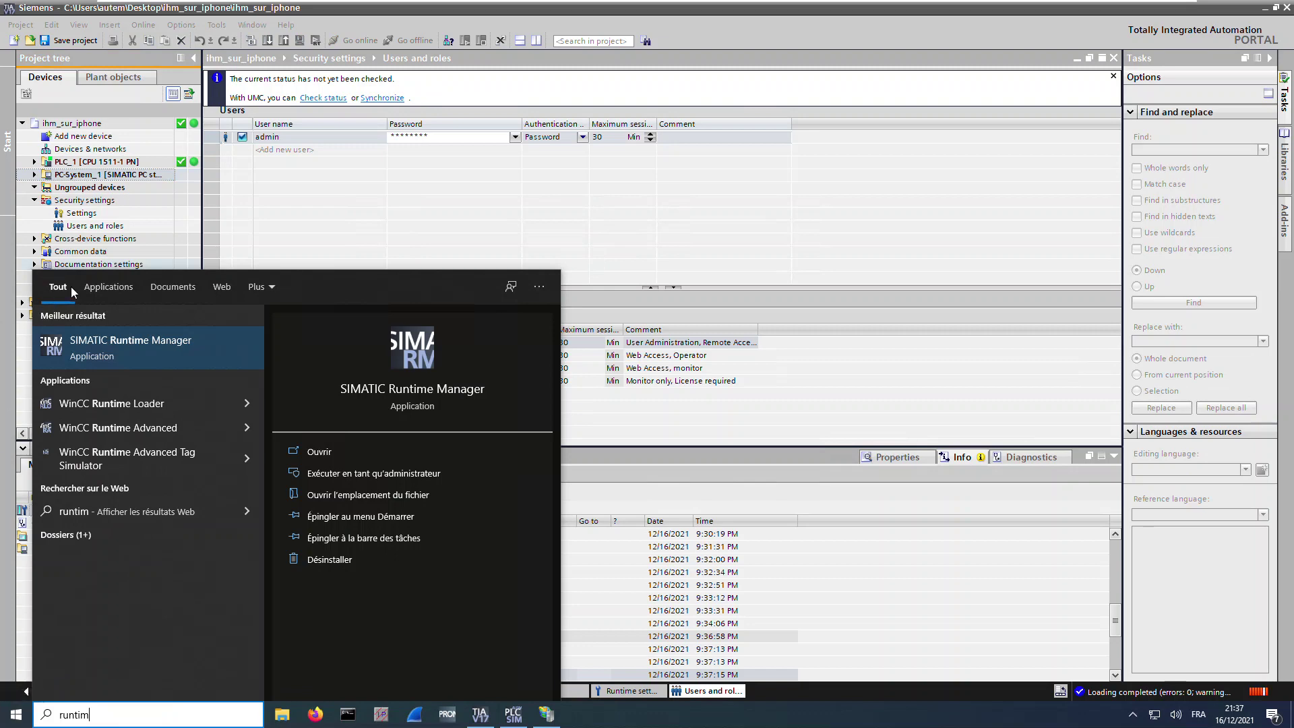
left_click(132, 342)
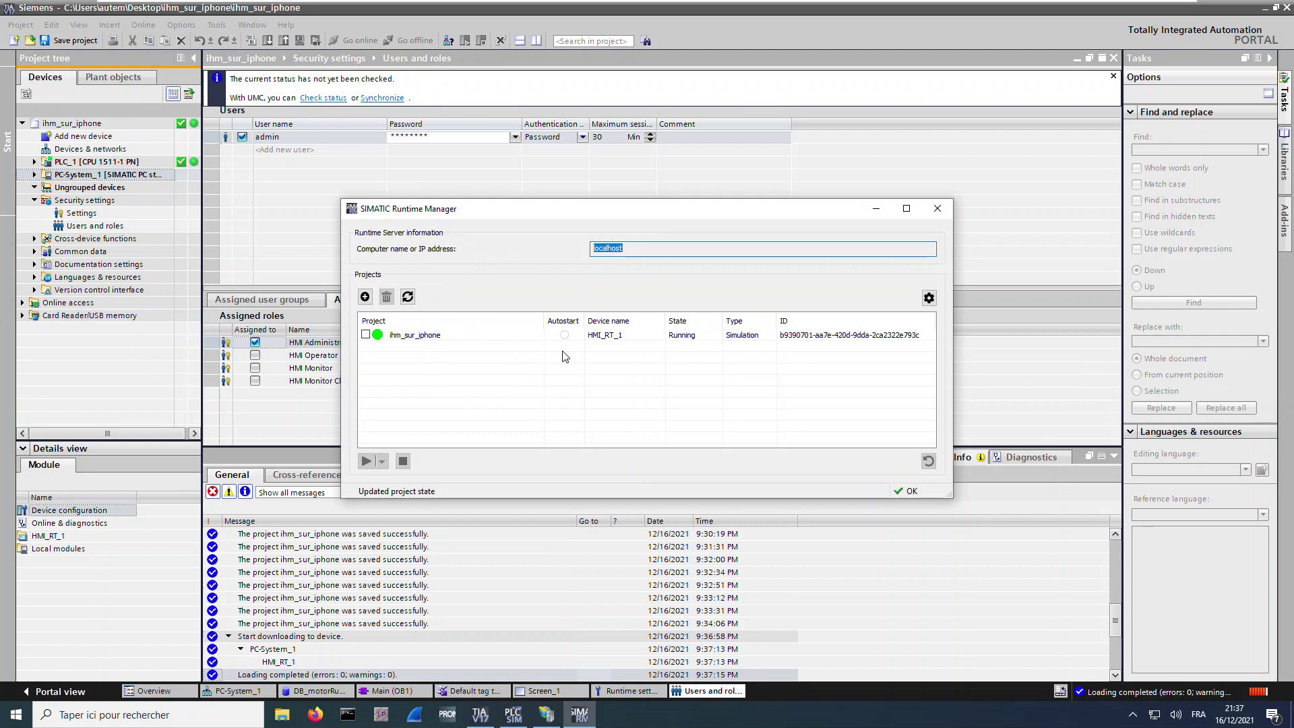
left_click(439, 338)
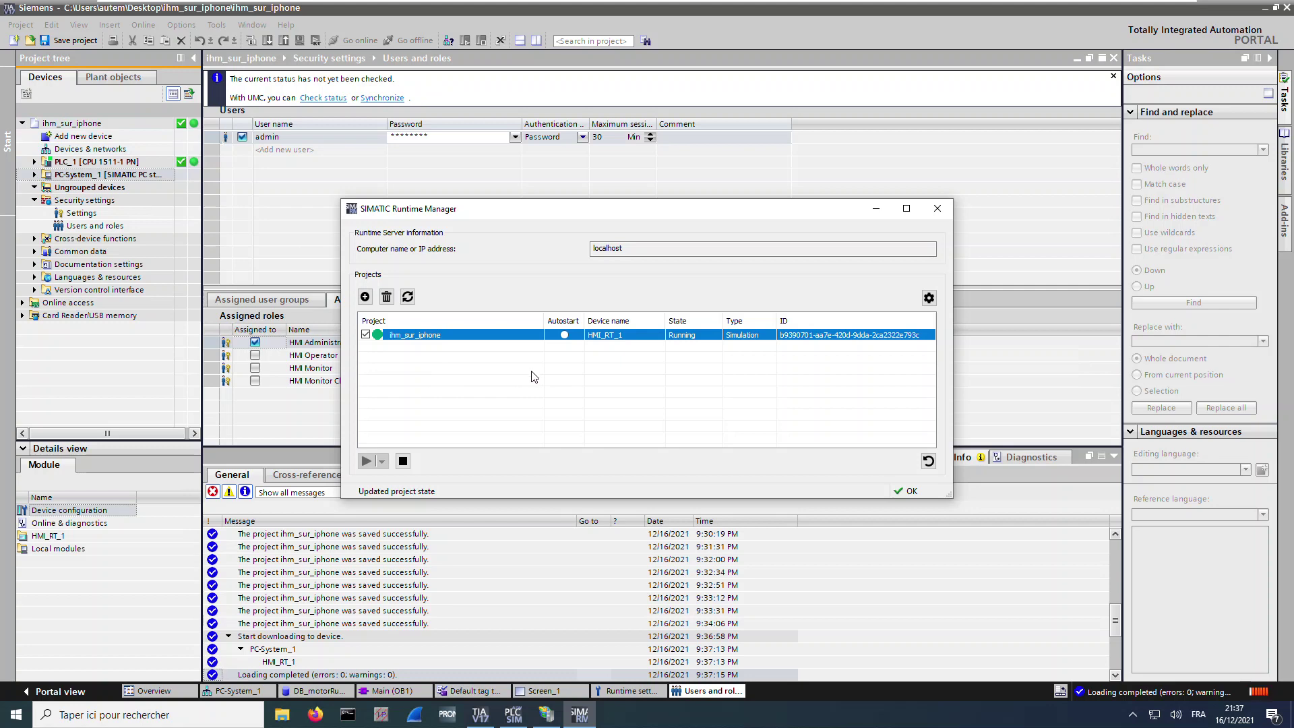
left_click(315, 714)
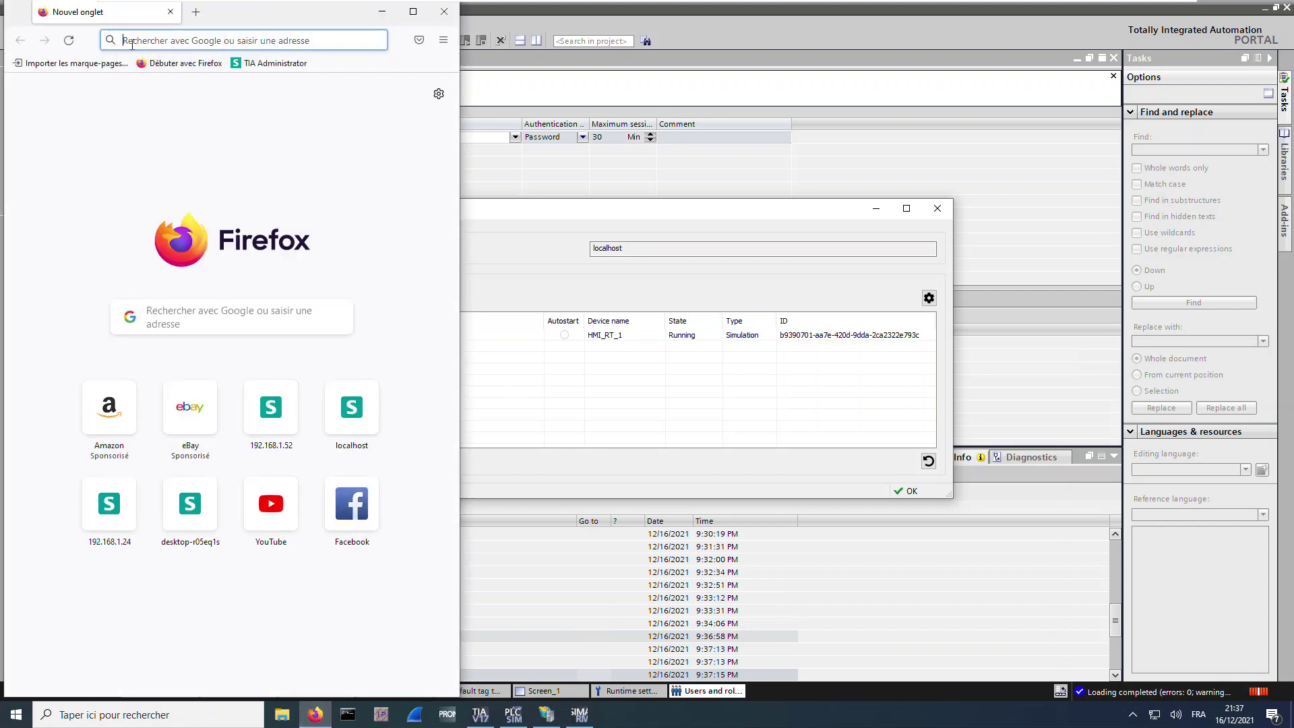
type("https:/")
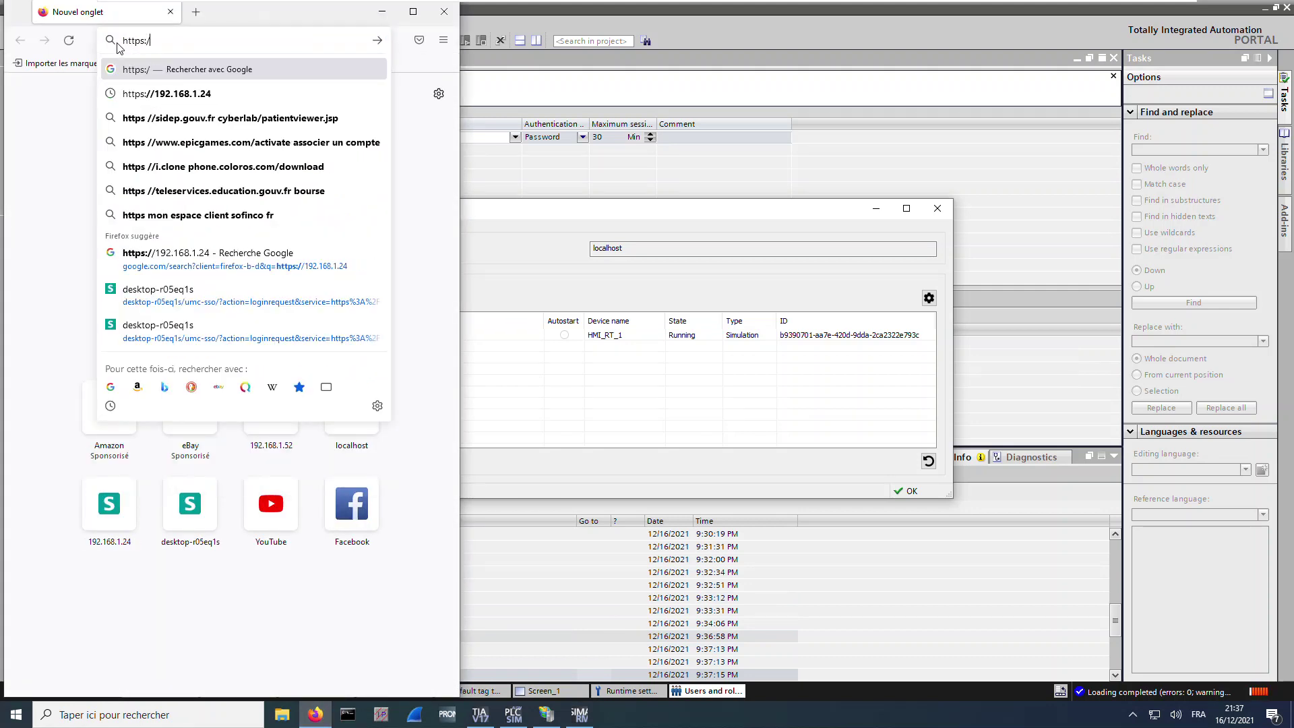
type("/")
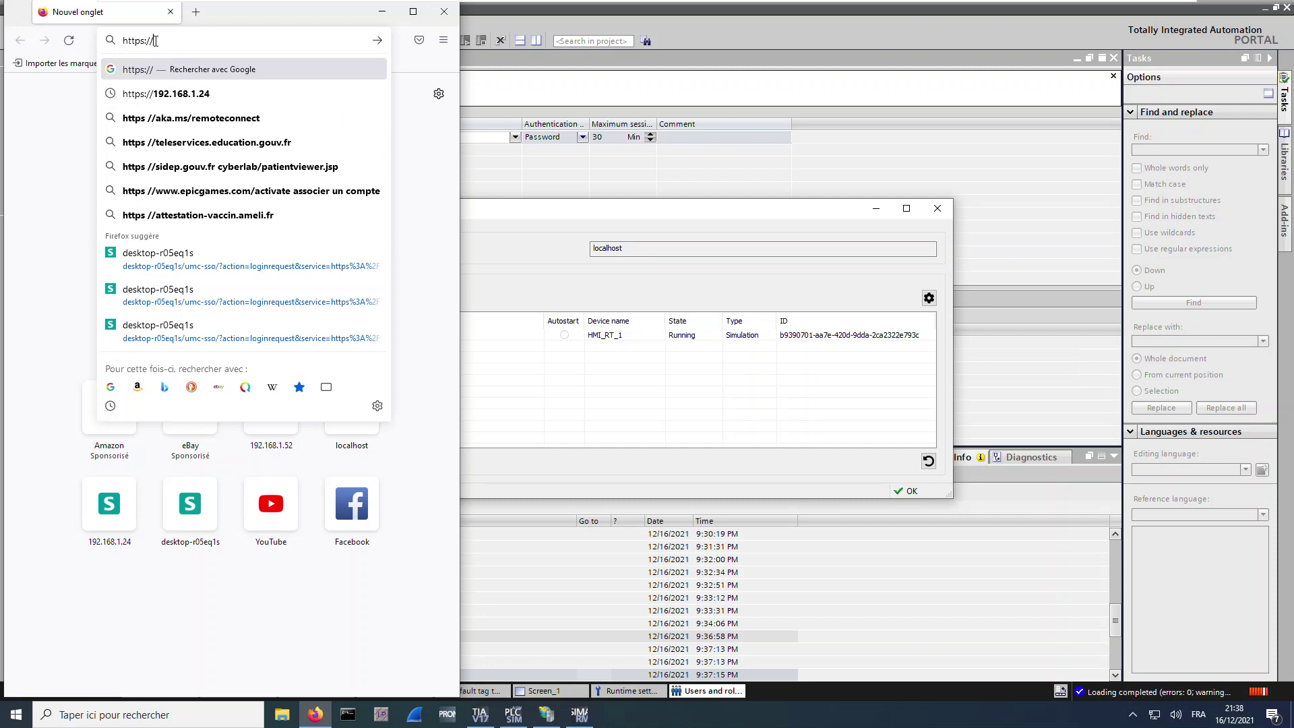
type("192.168.1.")
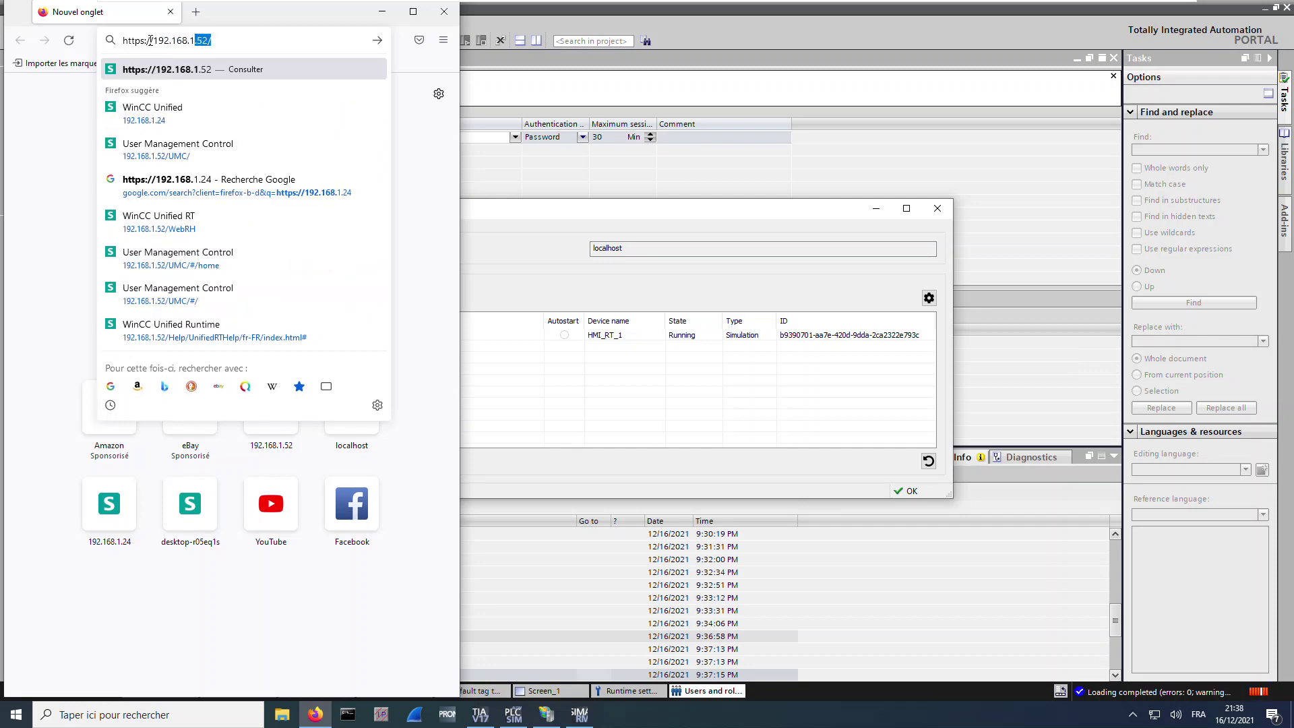
type("52")
key("Return")
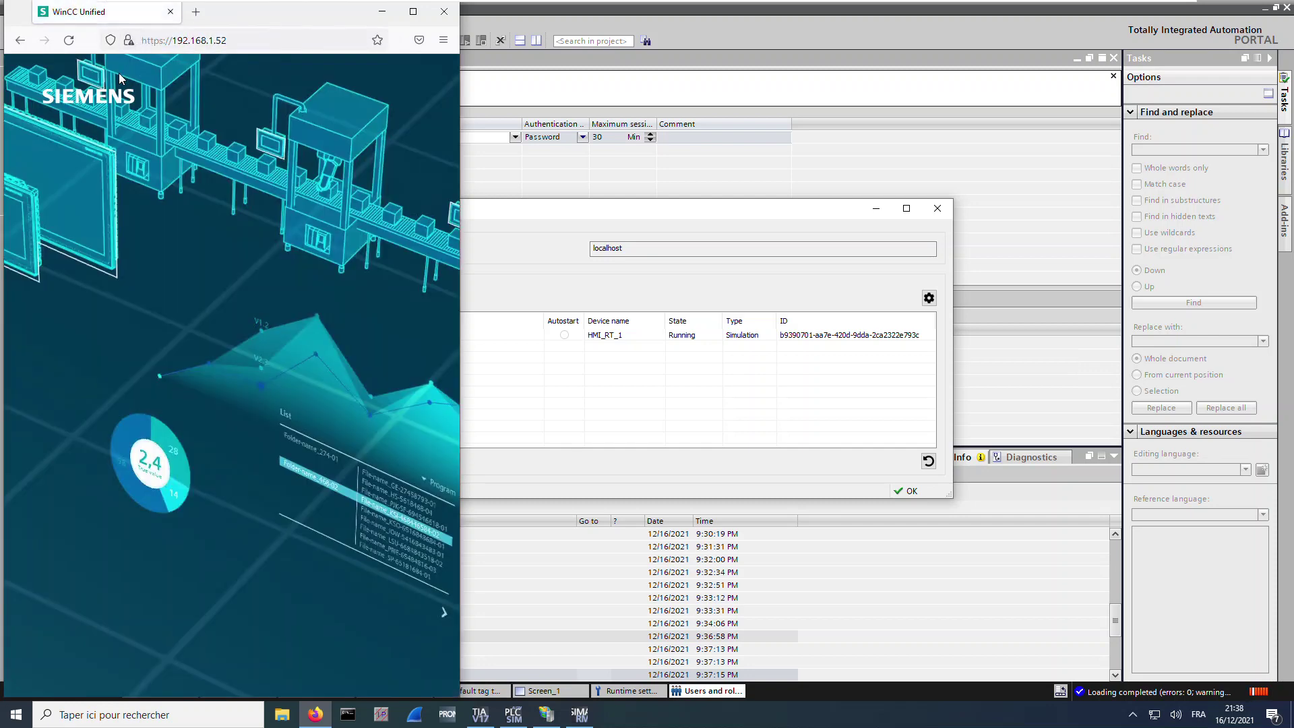
left_click(124, 46)
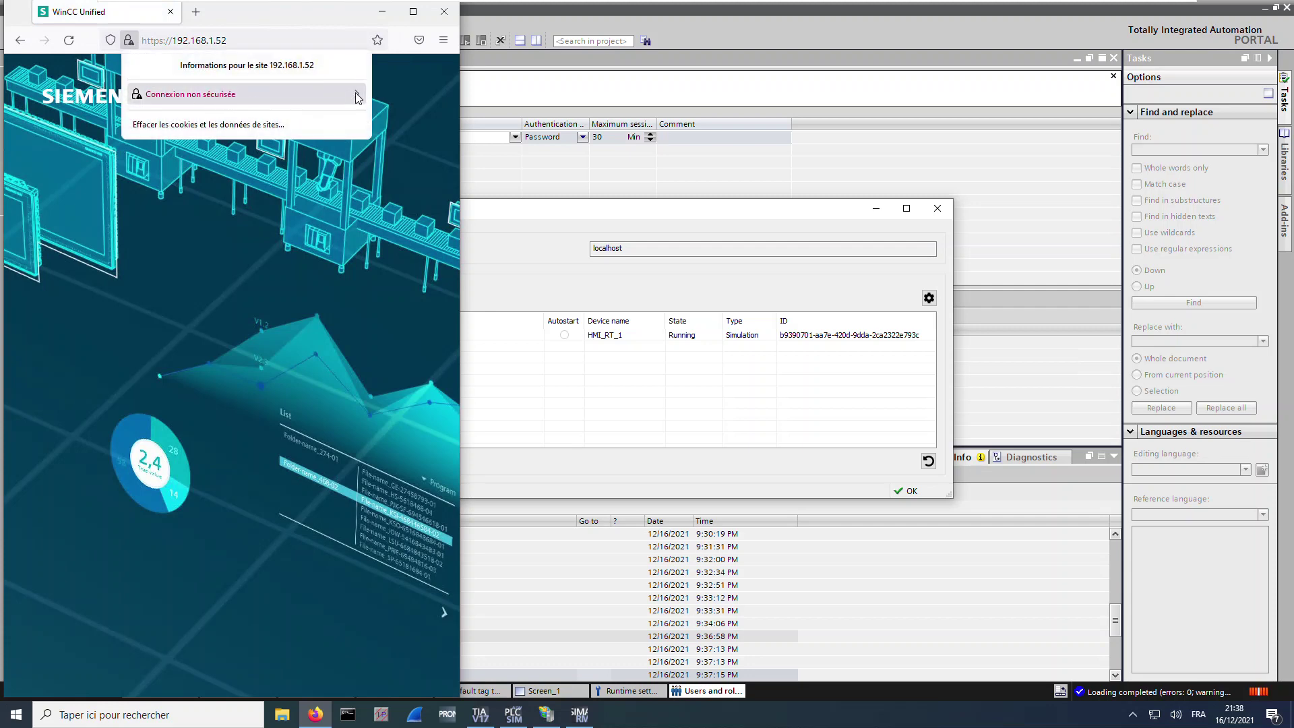
left_click(223, 97)
left_click(244, 133)
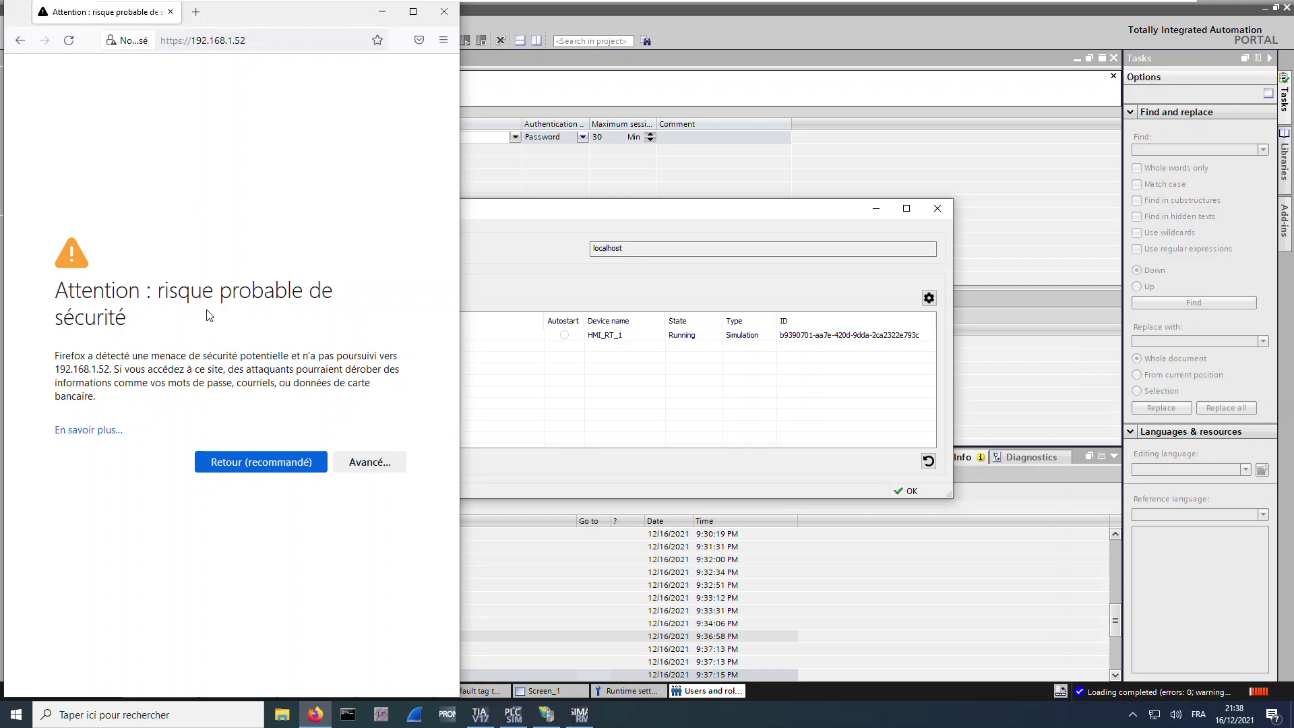
Accept the self-signed certificate risk and open the WinCC Unified RT web client
left_click(363, 463)
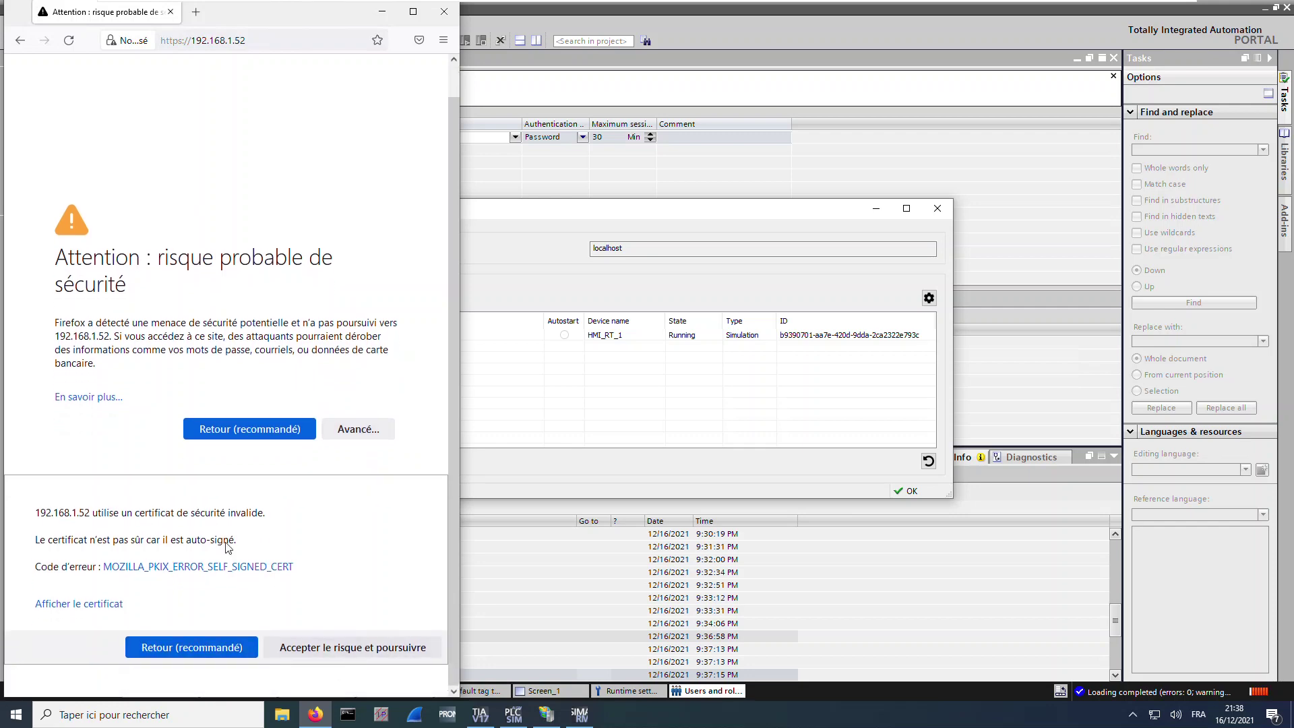
left_click(370, 651)
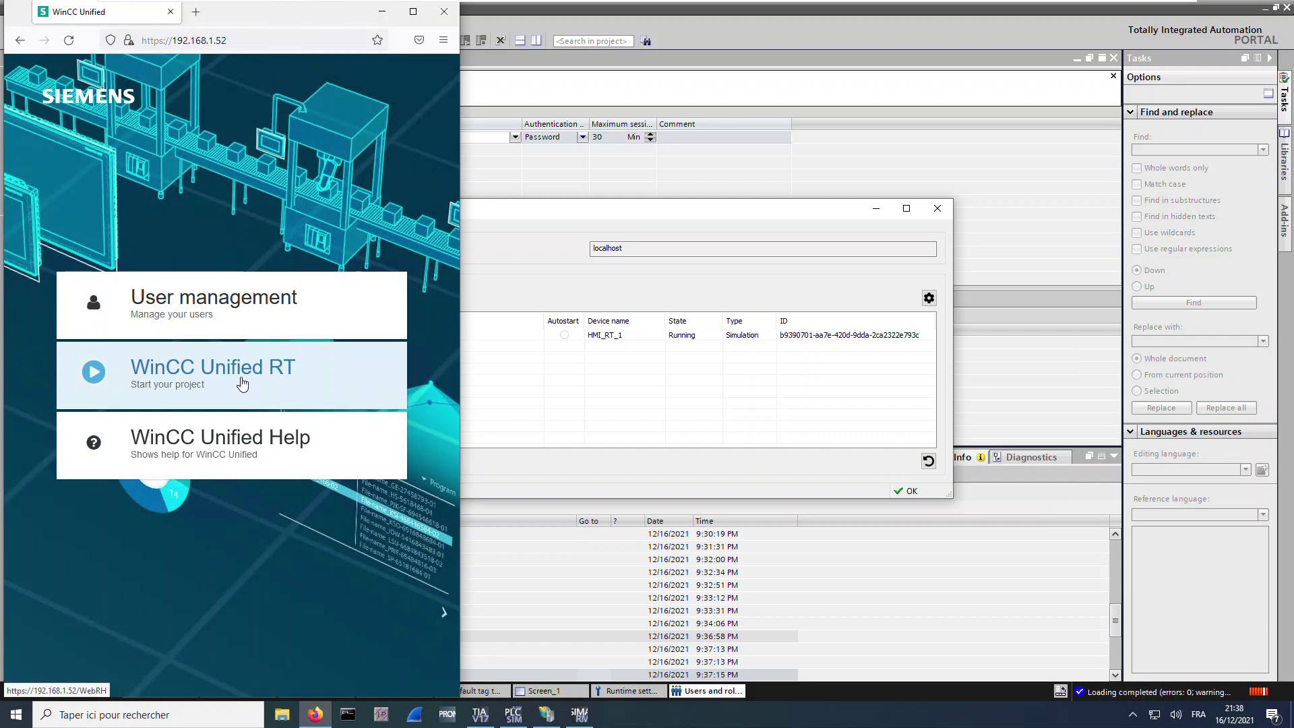
left_click(240, 384)
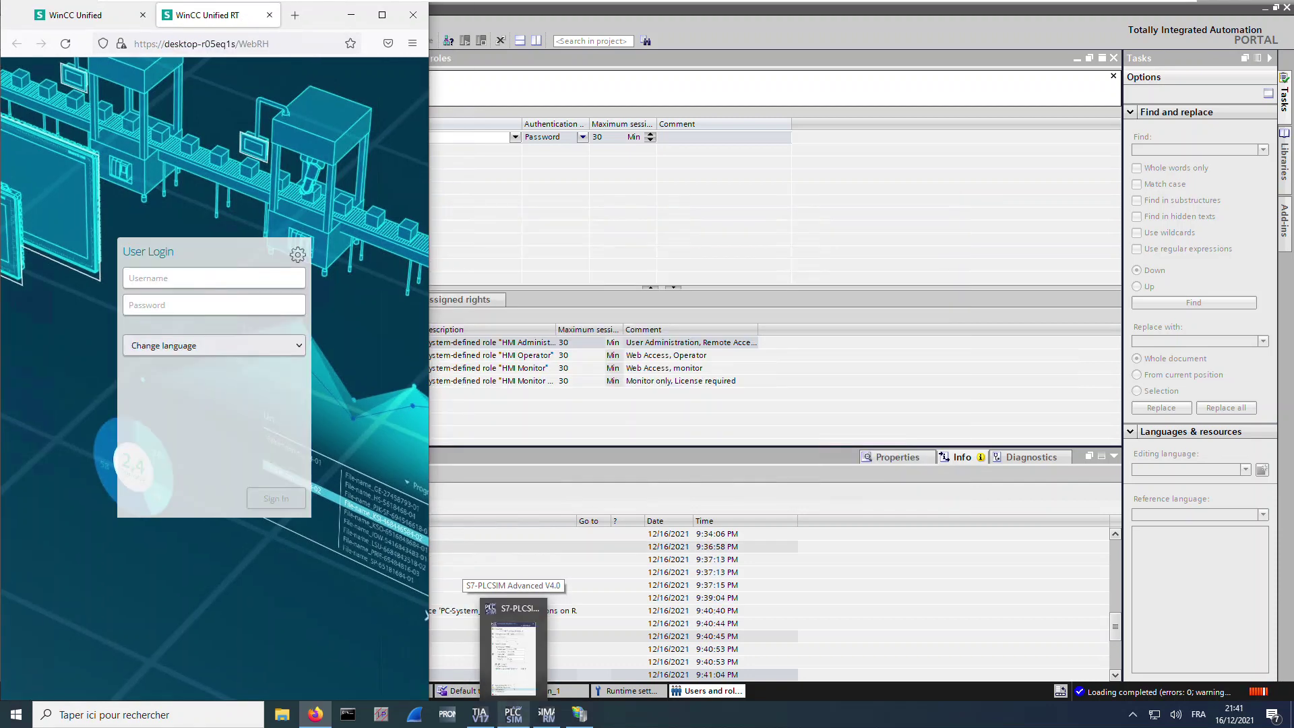
Sign in to WinCC Unified RT with the administrator's username and password
left_click(170, 280)
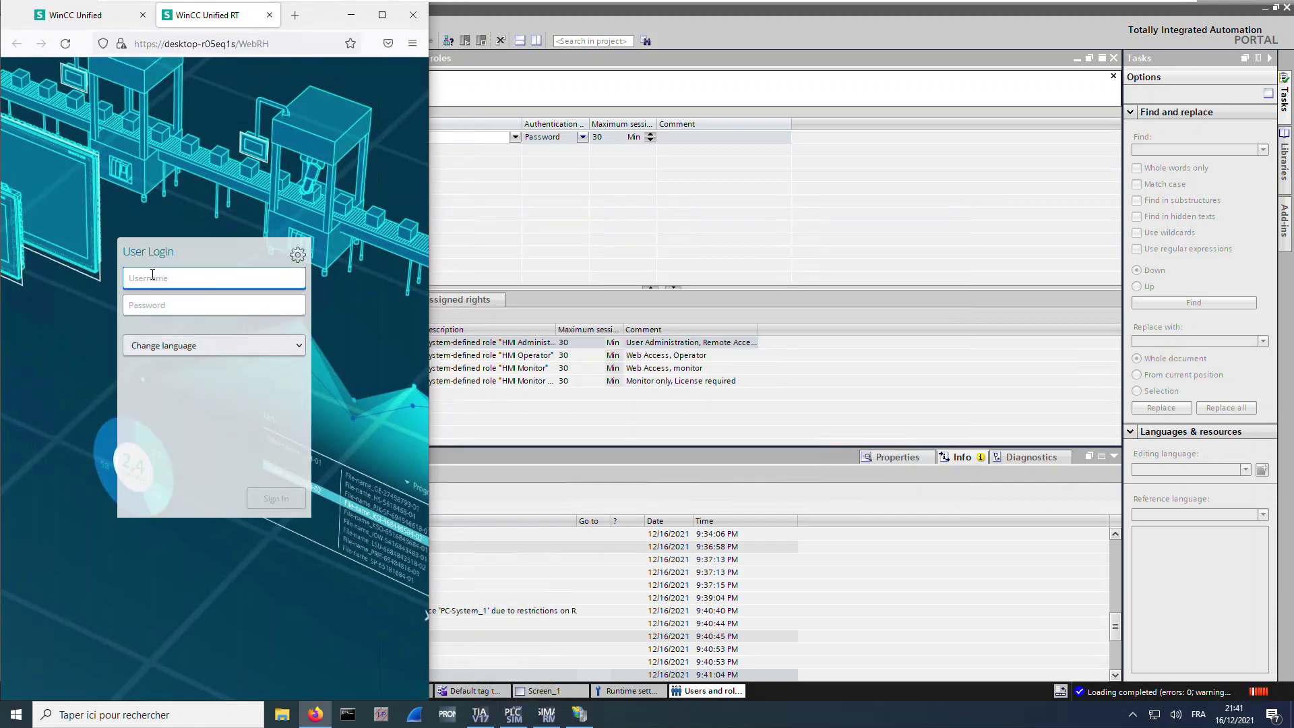
type("admin")
key("Tab")
type("•••")
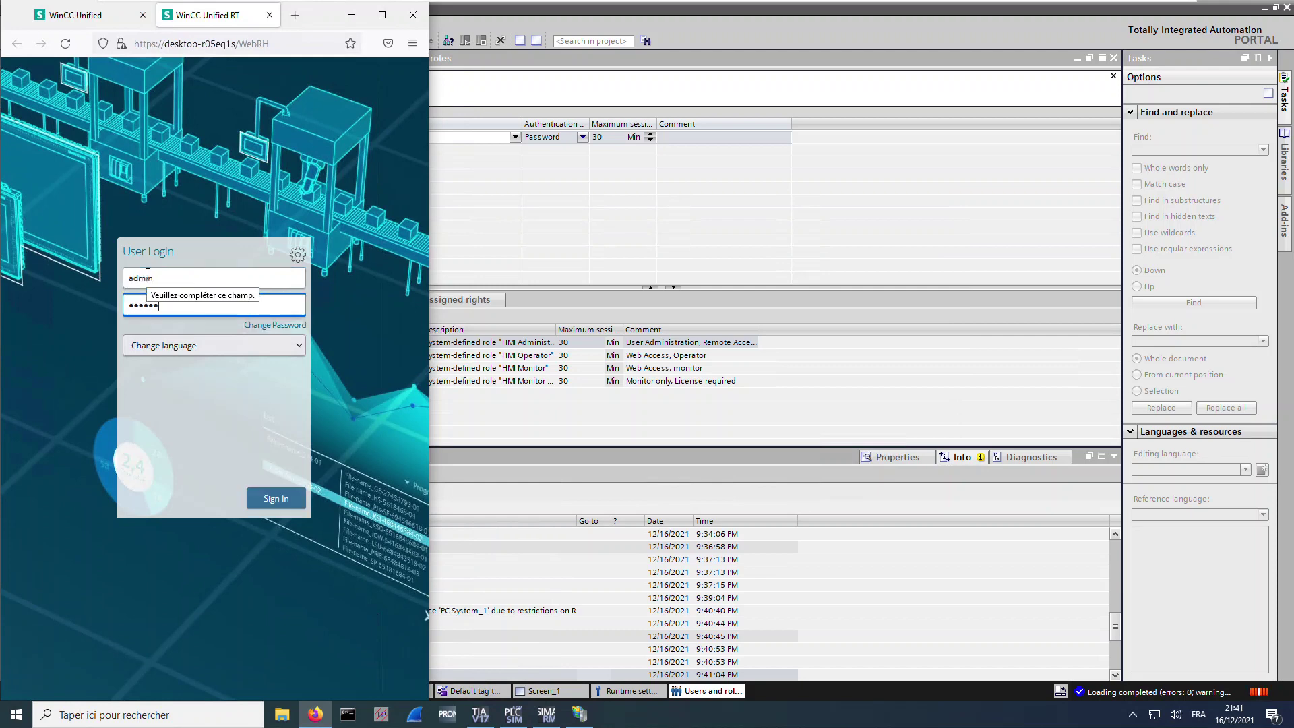
left_click(291, 505)
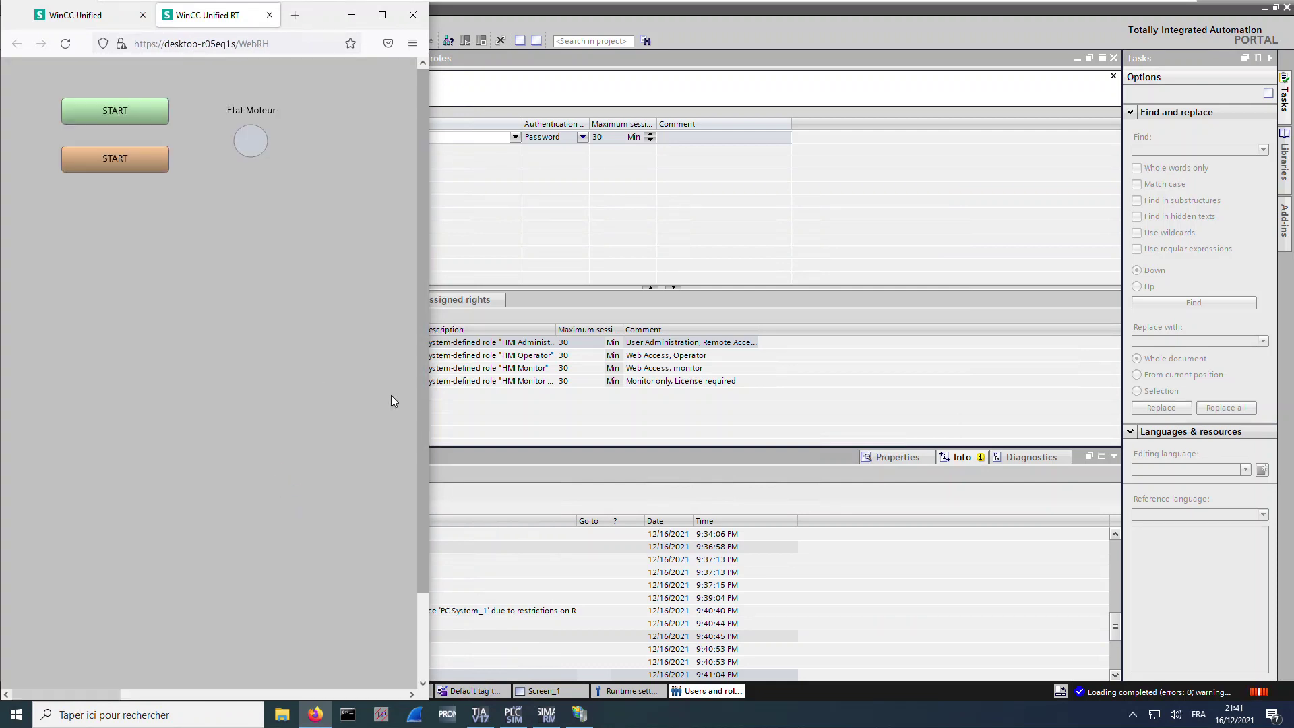
left_click_drag(236, 44, 167, 50)
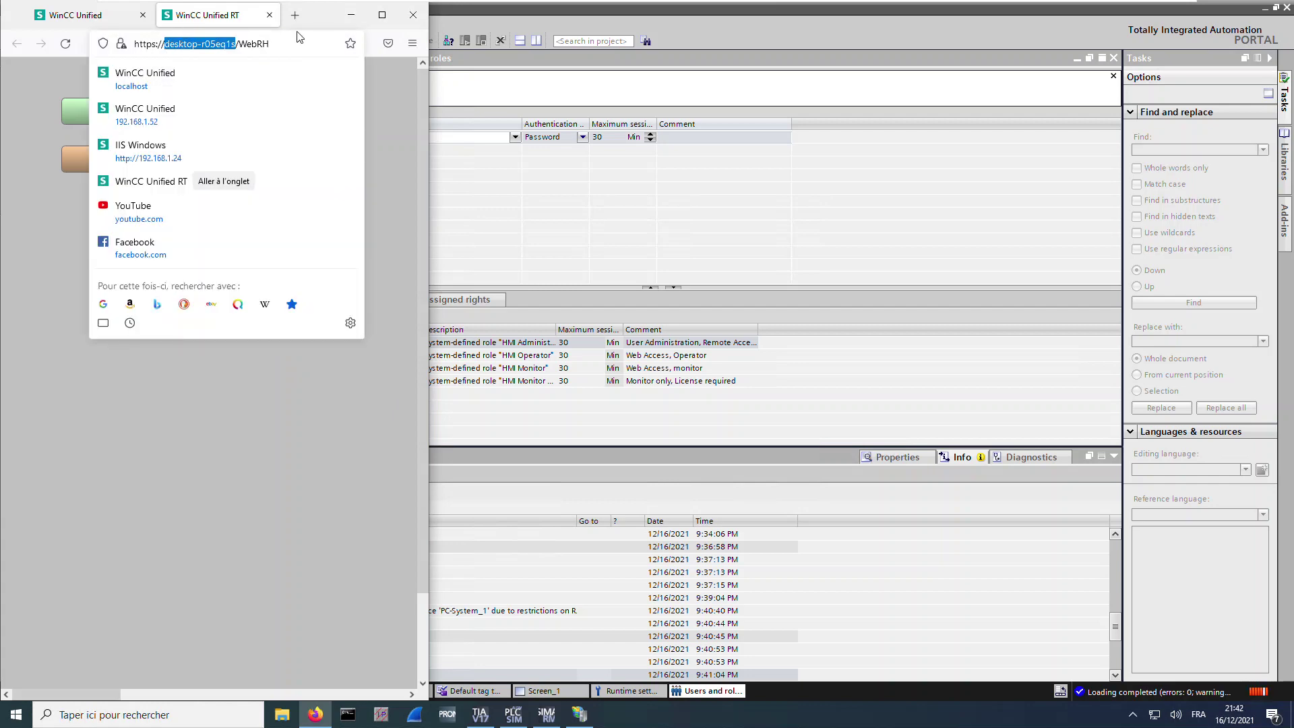
Turn on Firefox's Vue adaptative responsive design mode
left_click(422, 230)
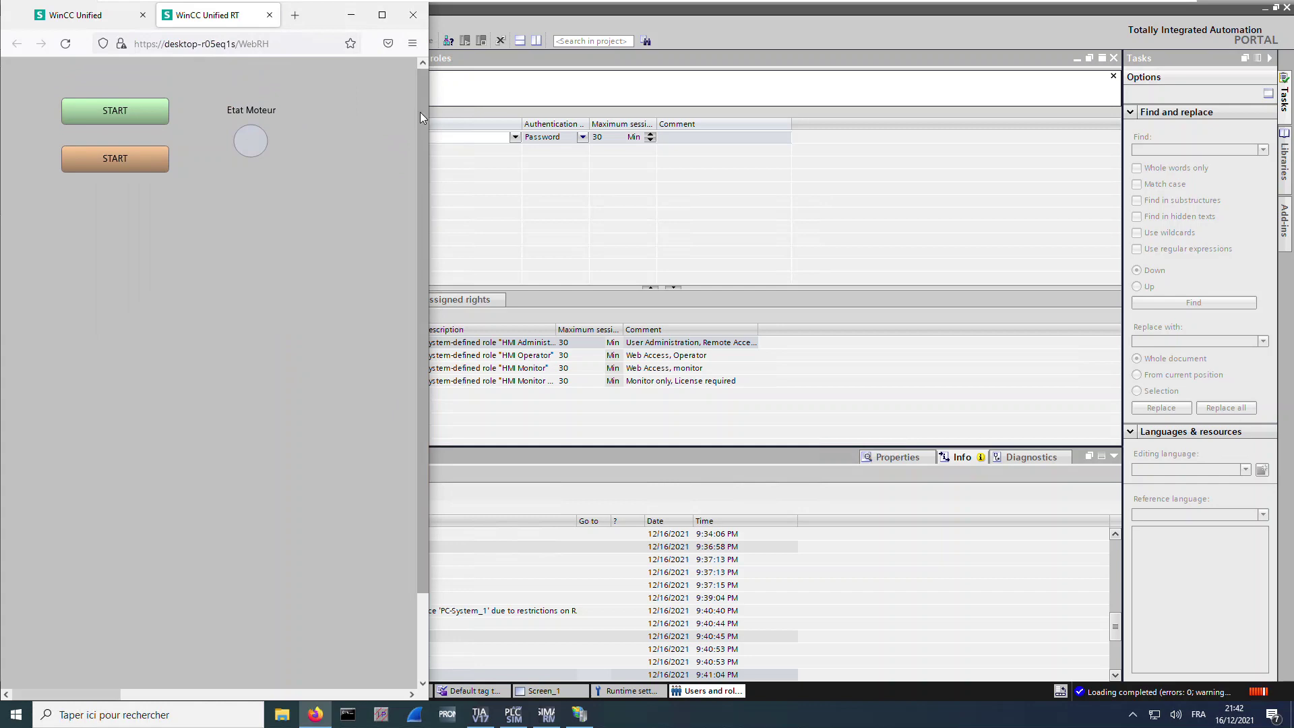
left_click(413, 45)
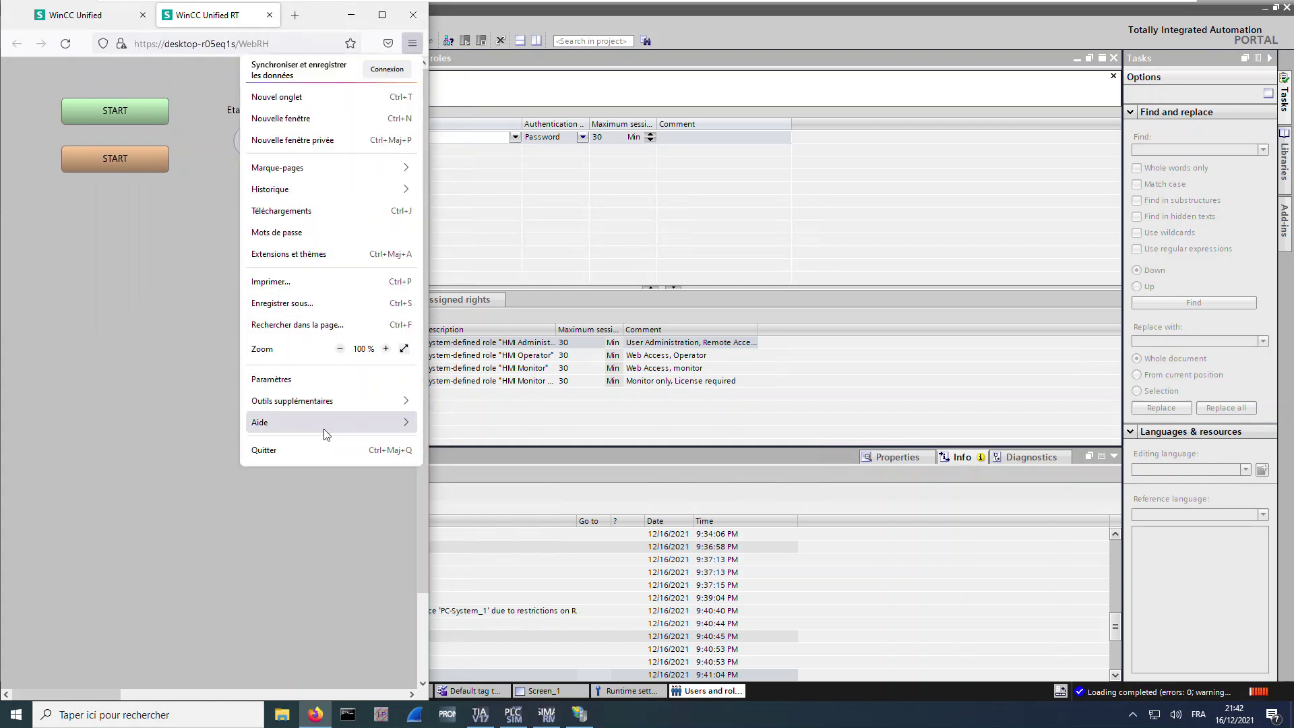
left_click(320, 403)
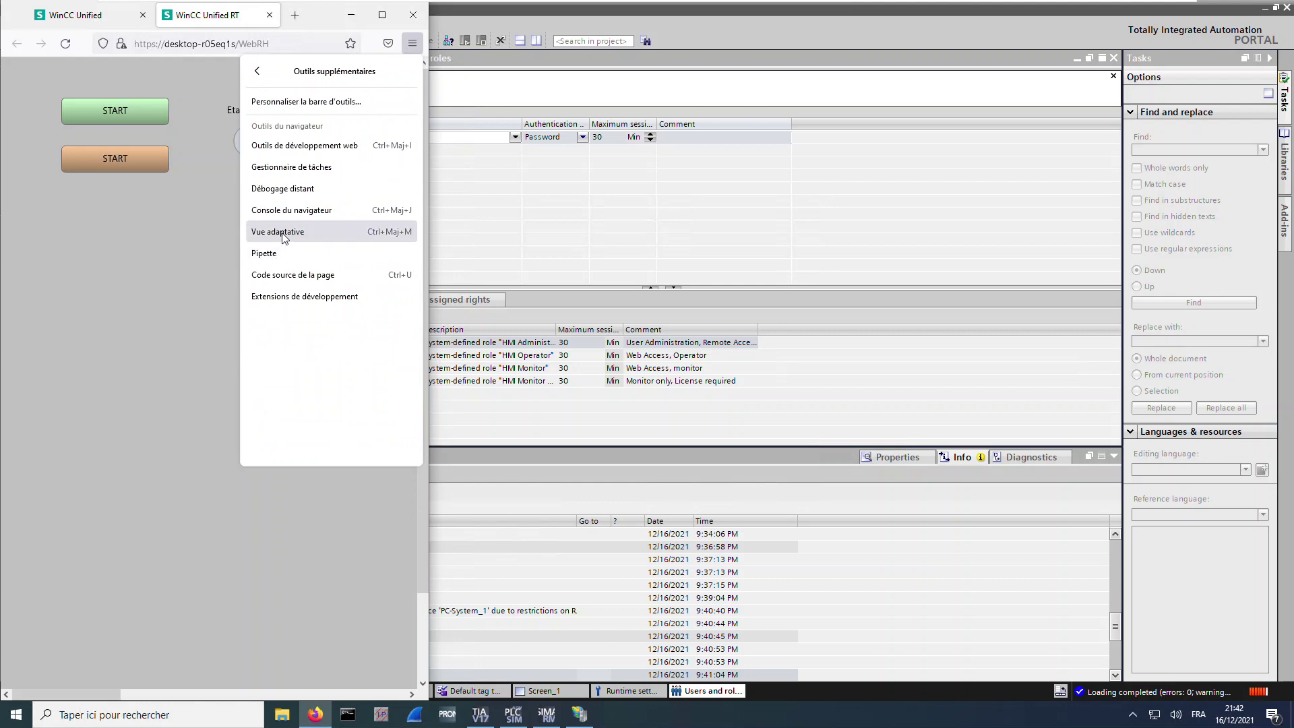
left_click(283, 232)
Emulate an iPhone 11 Pro at 375×812 after trying iPad and dismissing the license error
left_click(49, 67)
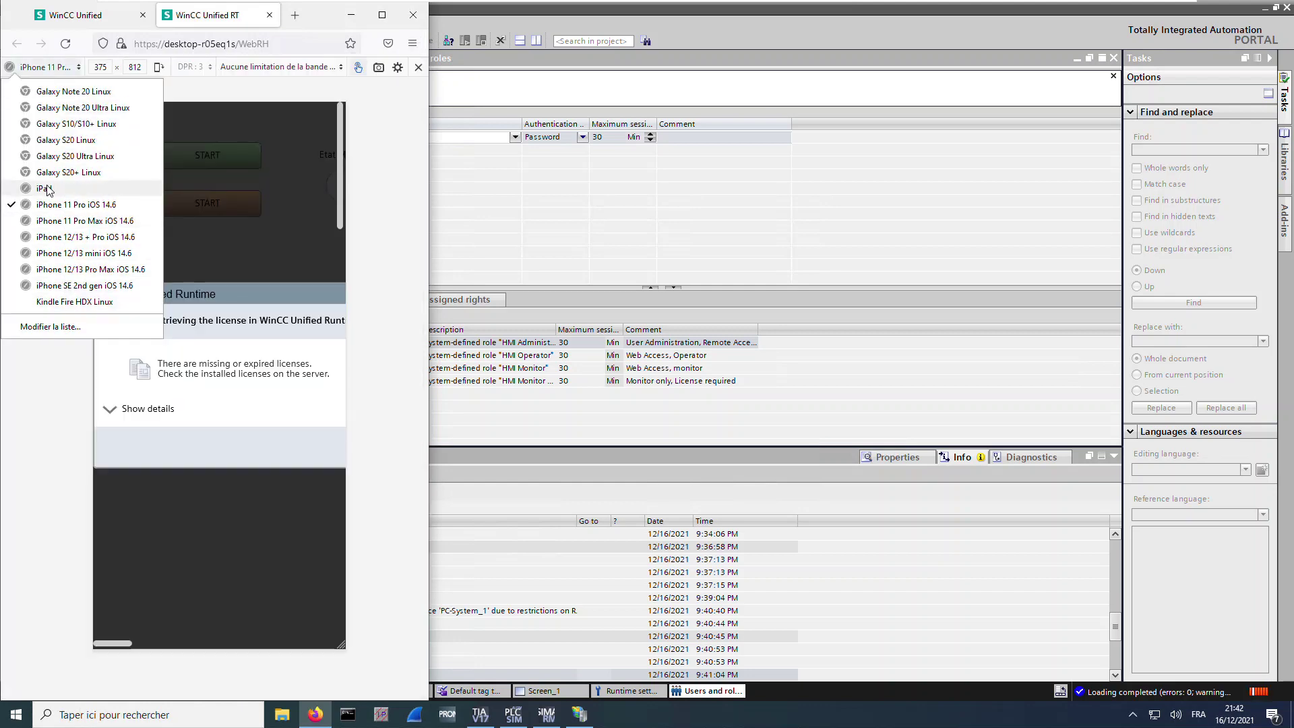
left_click(101, 189)
left_click(263, 375)
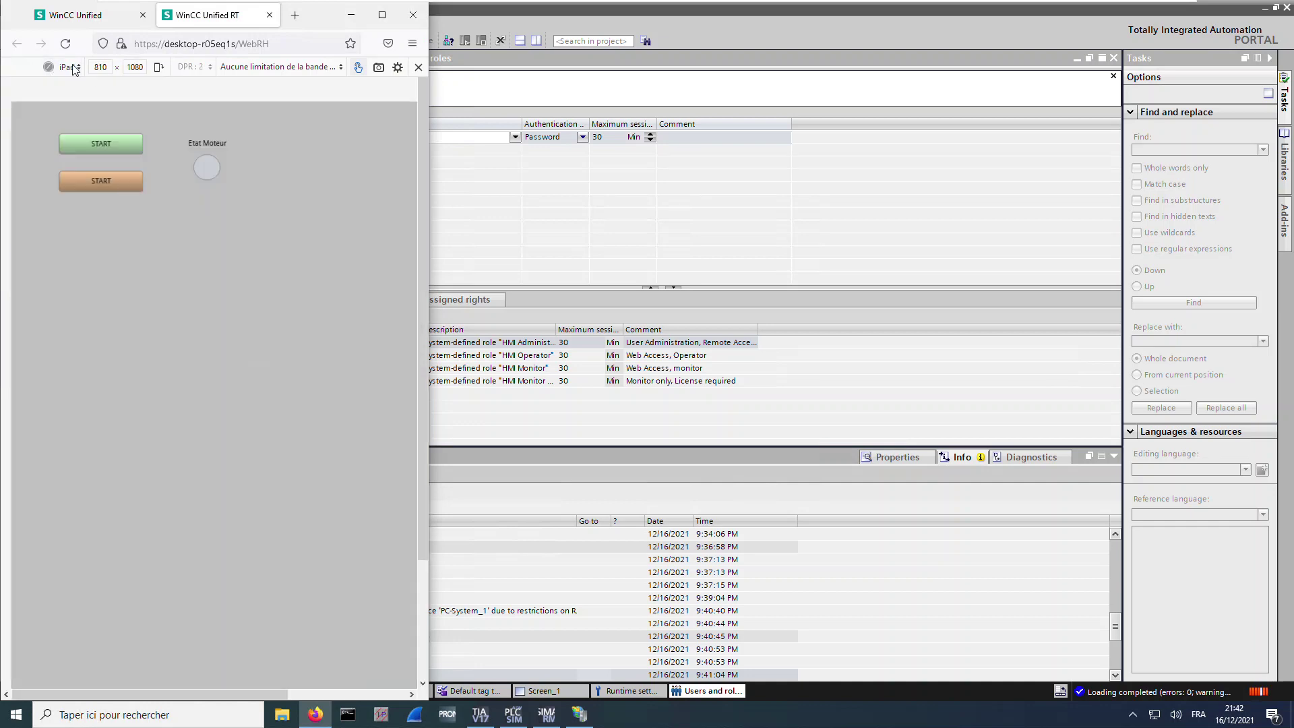
left_click(69, 67)
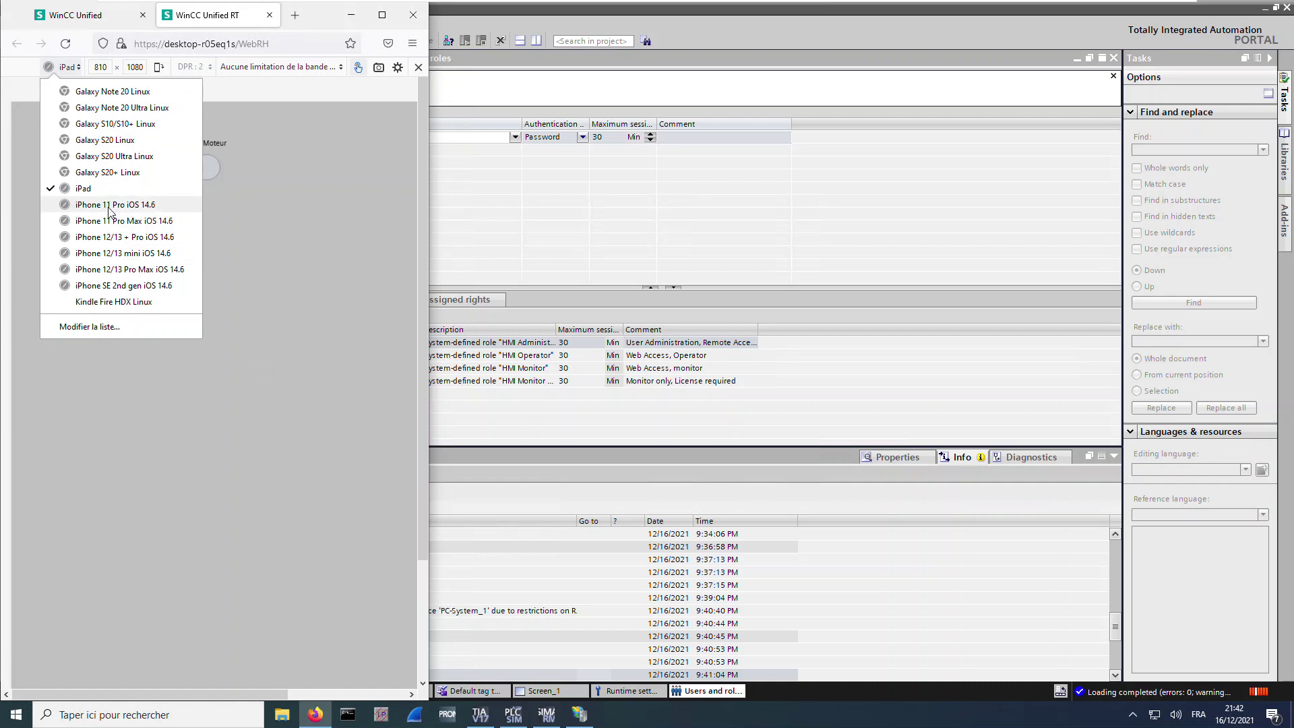
left_click(127, 206)
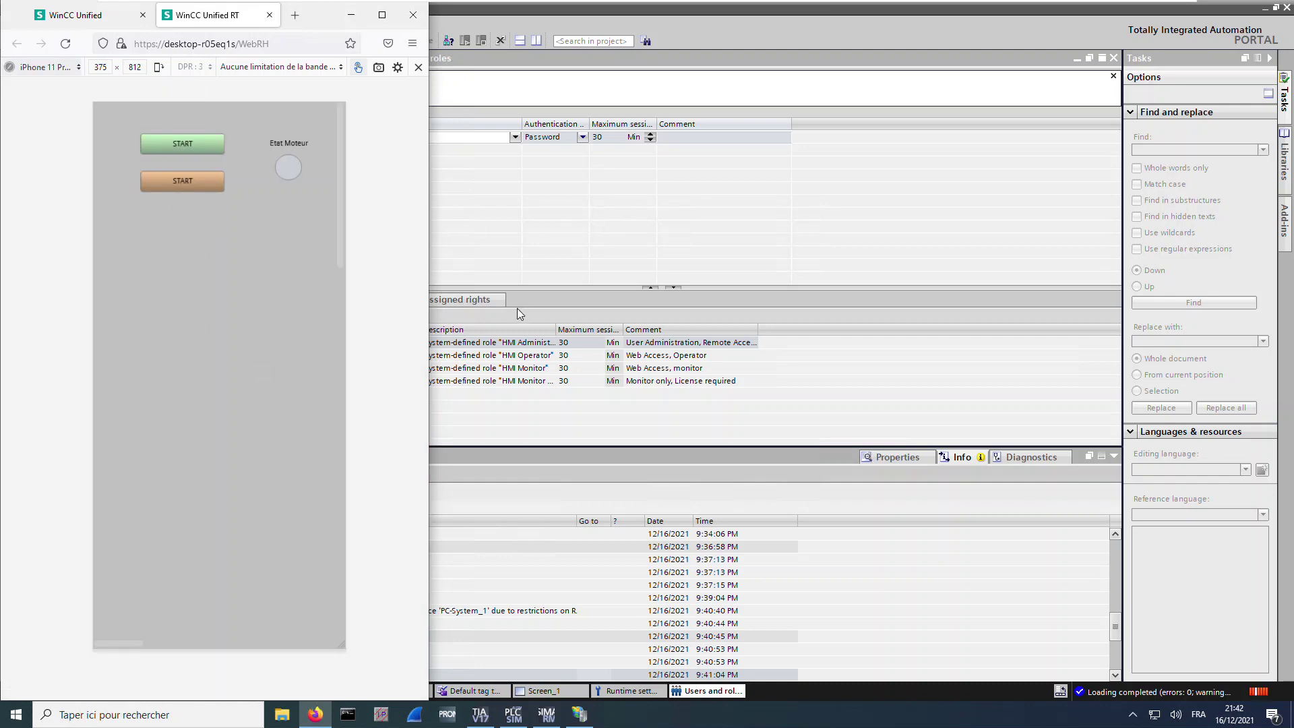
left_click(480, 714)
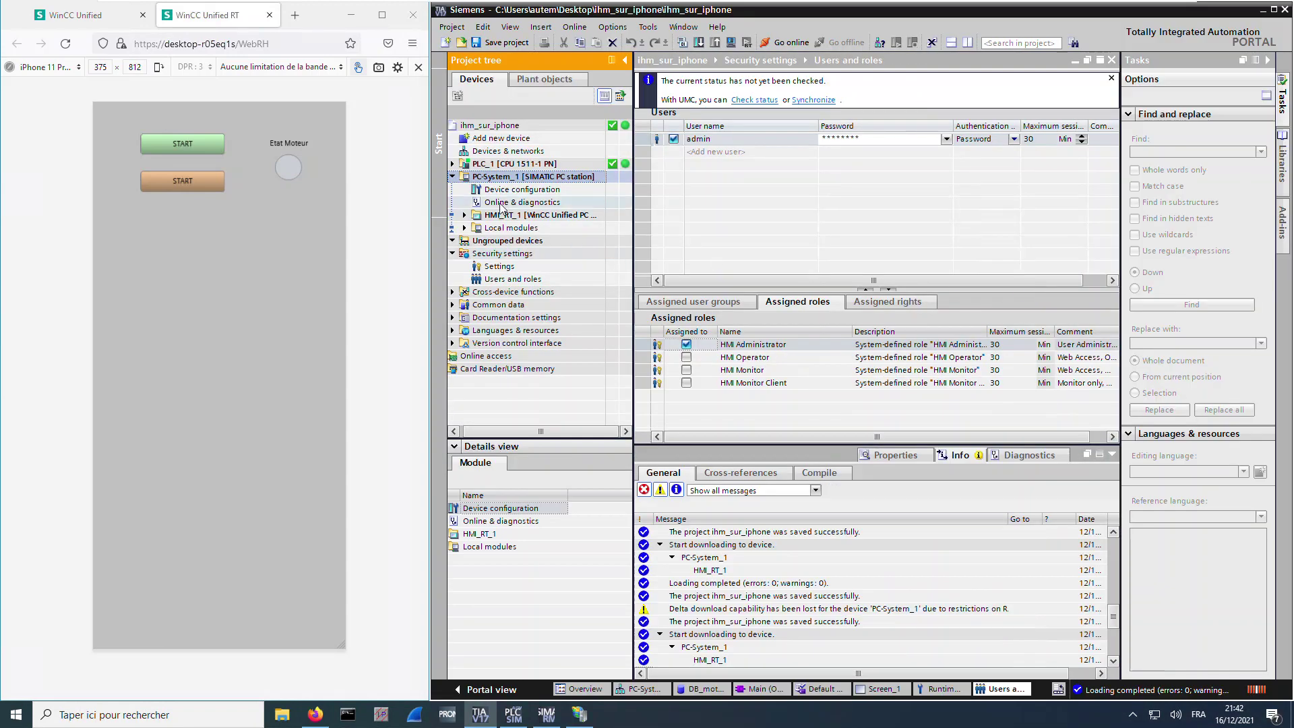
Monitor Main [OB1] of PLC_1 while the two web HMI START buttons turn Etat Moteur green, then grey
left_click(453, 163)
left_click(760, 689)
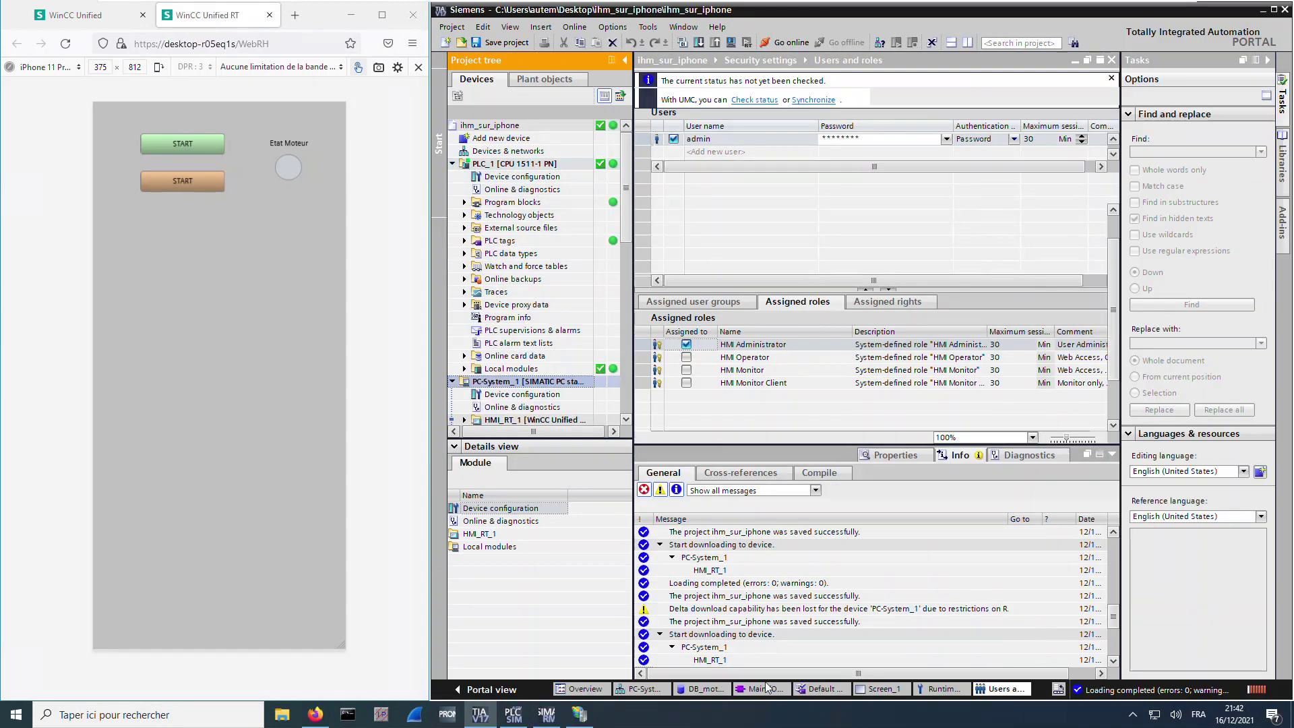
left_click(190, 147)
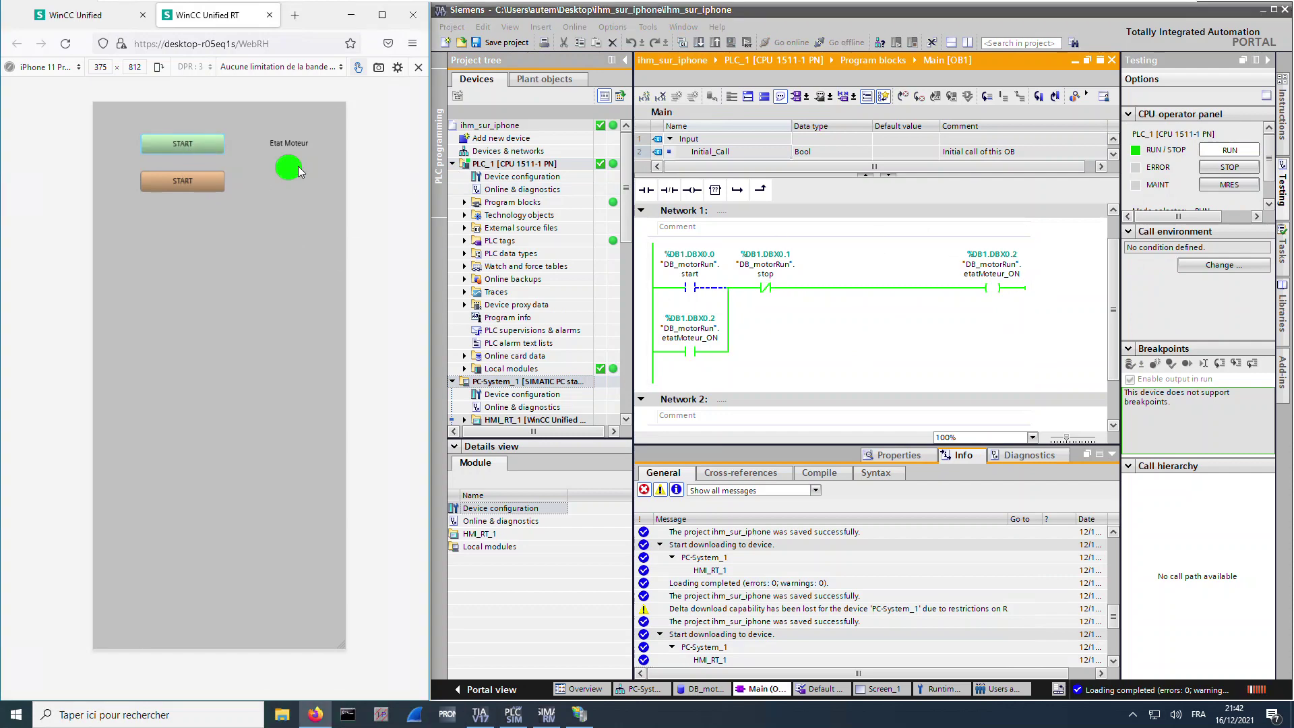
left_click(198, 181)
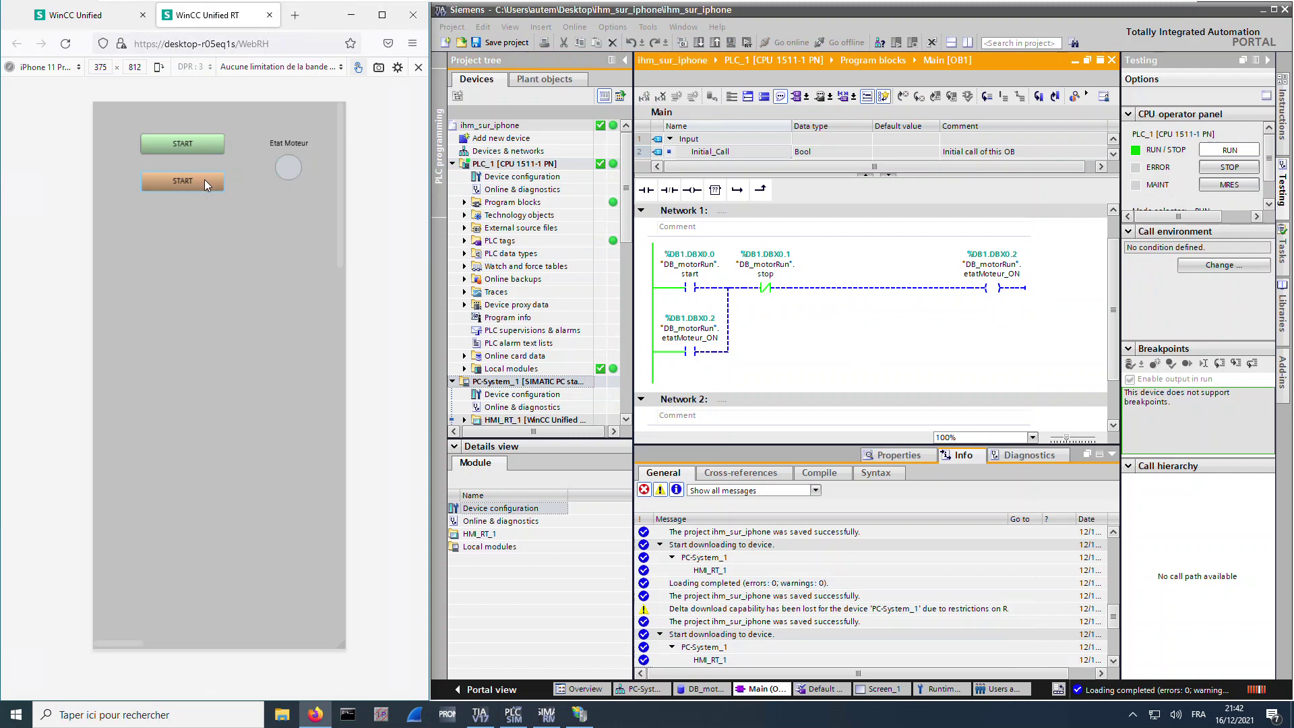